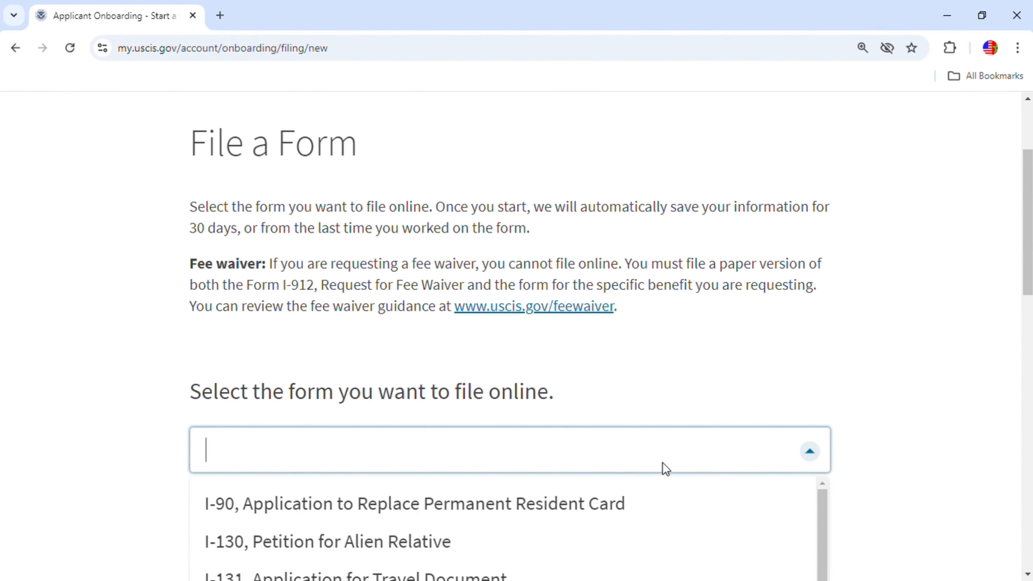
Select N-400, Application for Naturalization from the form dropdown and start the form.
{"action": "scroll", "coordinate": [548, 466], "scroll_direction": "down", "scroll_amount": 6}
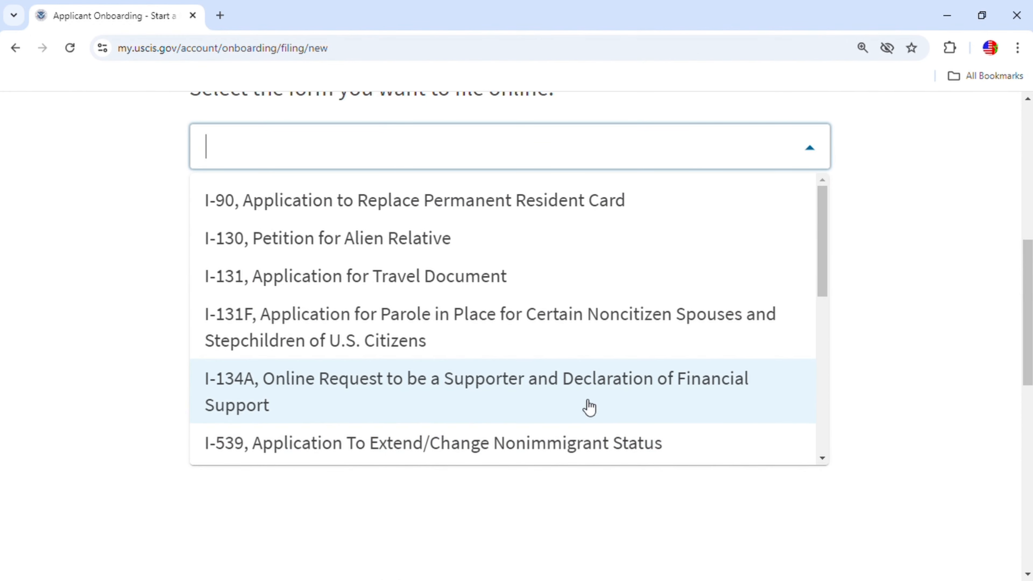
{"action": "left_click", "coordinate": [822, 458]}
{"action": "left_click", "coordinate": [822, 458]}
{"action": "left_click", "coordinate": [822, 458]}
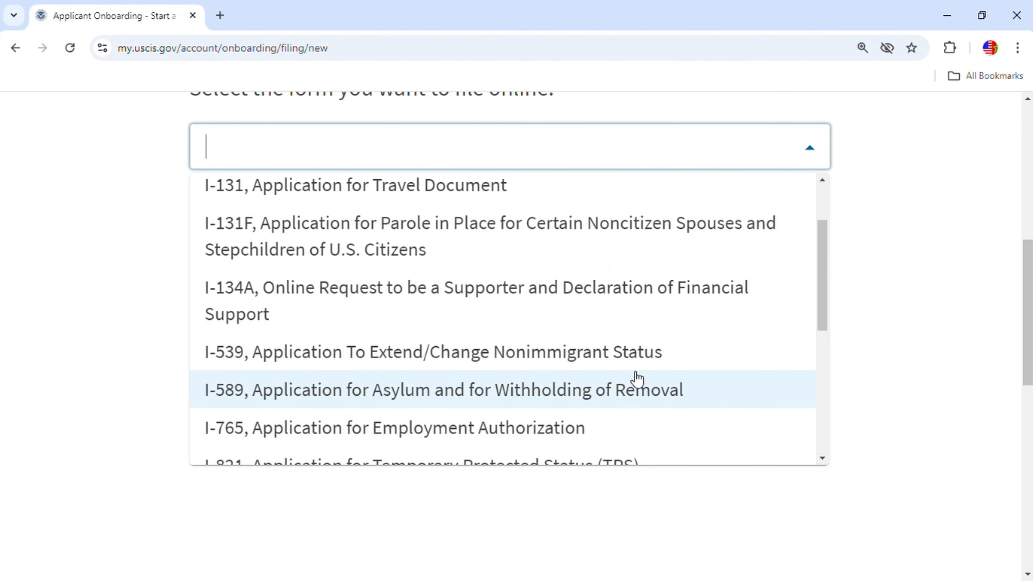
{"action": "scroll", "coordinate": [630, 377], "scroll_direction": "up", "scroll_amount": 1}
{"action": "scroll", "coordinate": [628, 372], "scroll_direction": "down", "scroll_amount": 1}
{"action": "scroll", "coordinate": [628, 372], "scroll_direction": "down", "scroll_amount": 5}
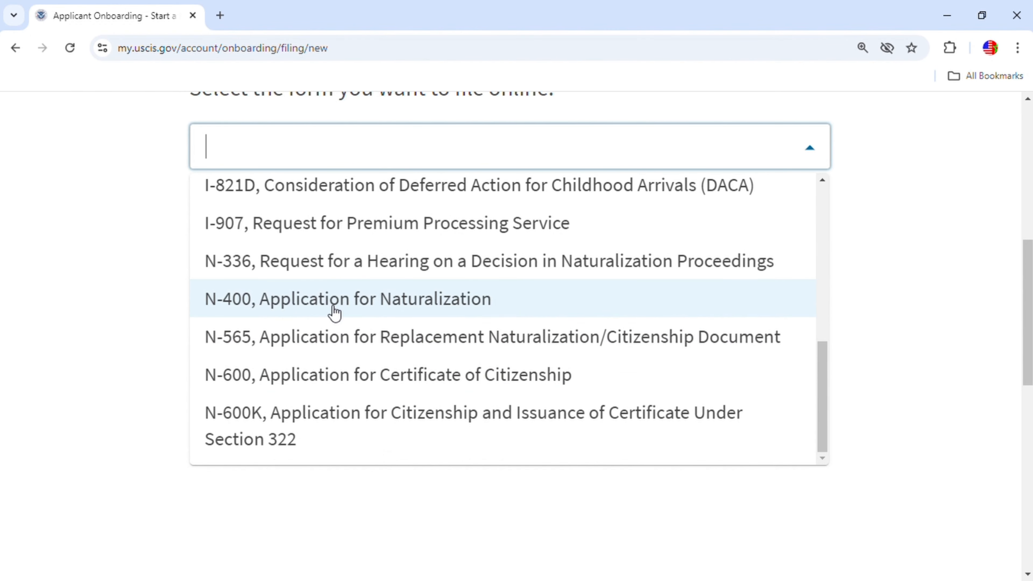
{"action": "left_click", "coordinate": [334, 313]}
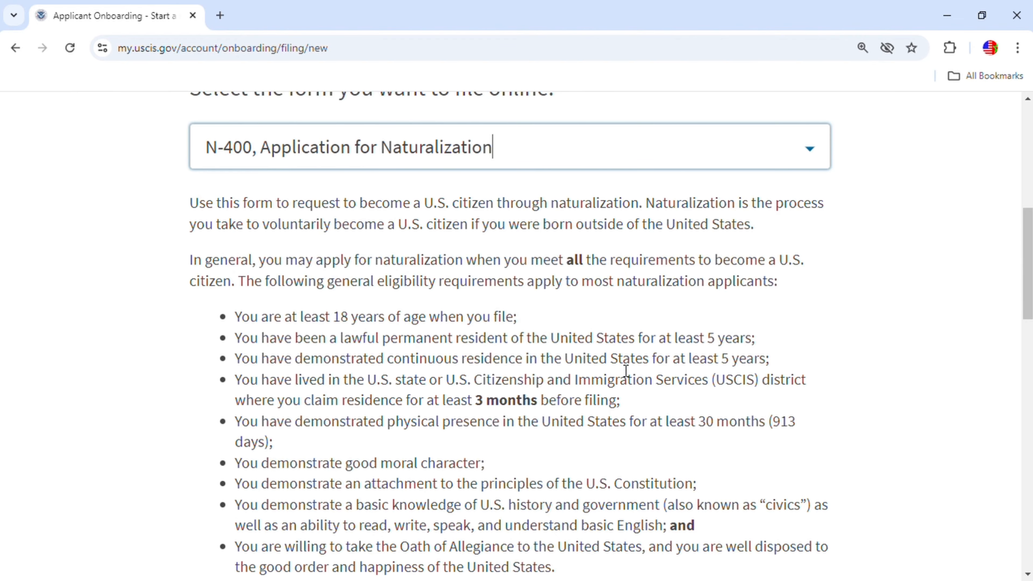
{"action": "scroll", "coordinate": [628, 378], "scroll_direction": "down", "scroll_amount": 2}
{"action": "scroll", "coordinate": [626, 377], "scroll_direction": "down", "scroll_amount": 4}
{"action": "scroll", "coordinate": [632, 376], "scroll_direction": "up", "scroll_amount": 4}
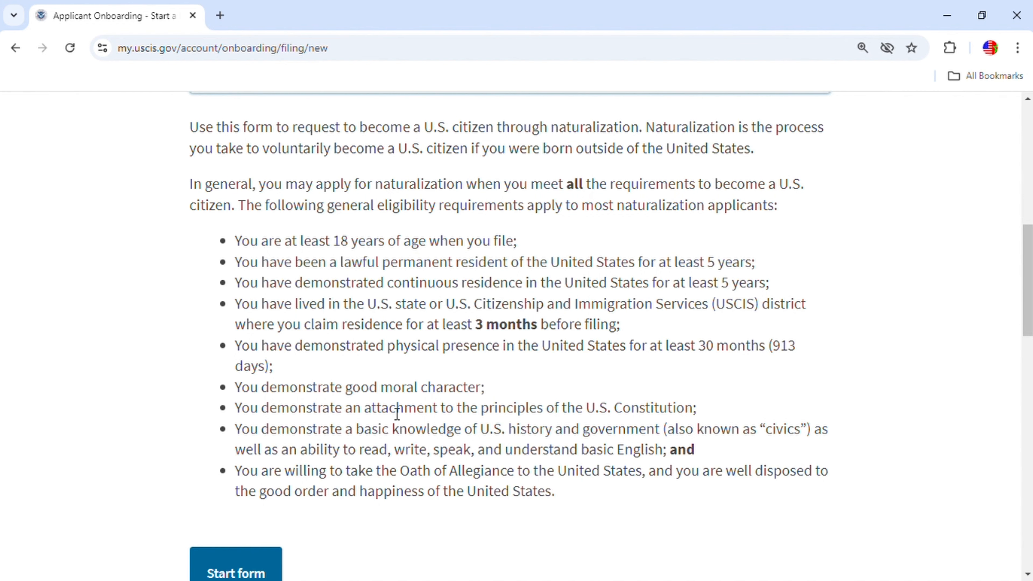
{"action": "scroll", "coordinate": [281, 468], "scroll_direction": "down", "scroll_amount": 2}
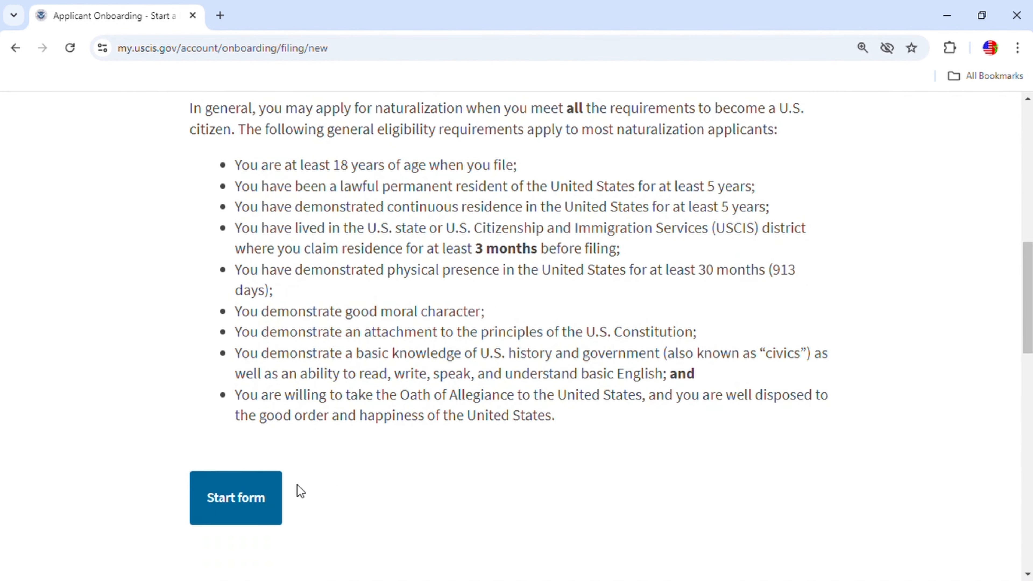
{"action": "left_click", "coordinate": [246, 500]}
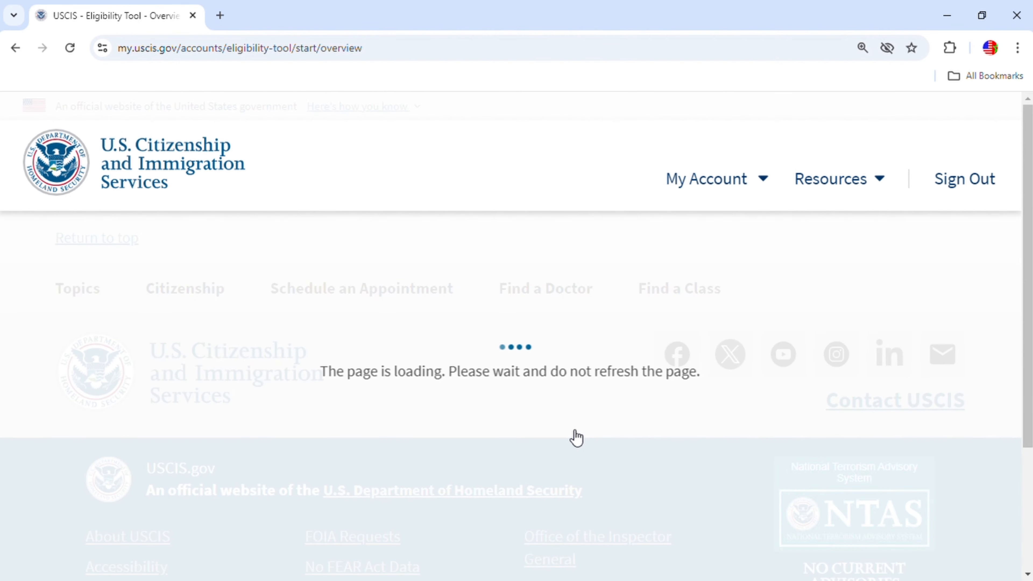
Skip the eligibility tool using 'Go to the Application for Naturalization (N-400)'.
{"action": "scroll", "coordinate": [576, 435], "scroll_direction": "down", "scroll_amount": 4}
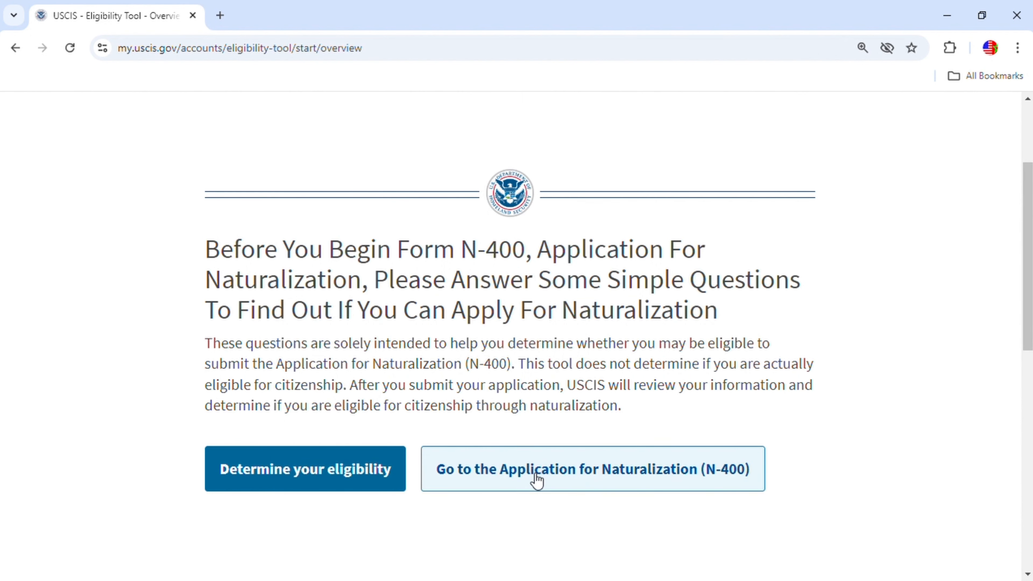
{"action": "left_click", "coordinate": [590, 475]}
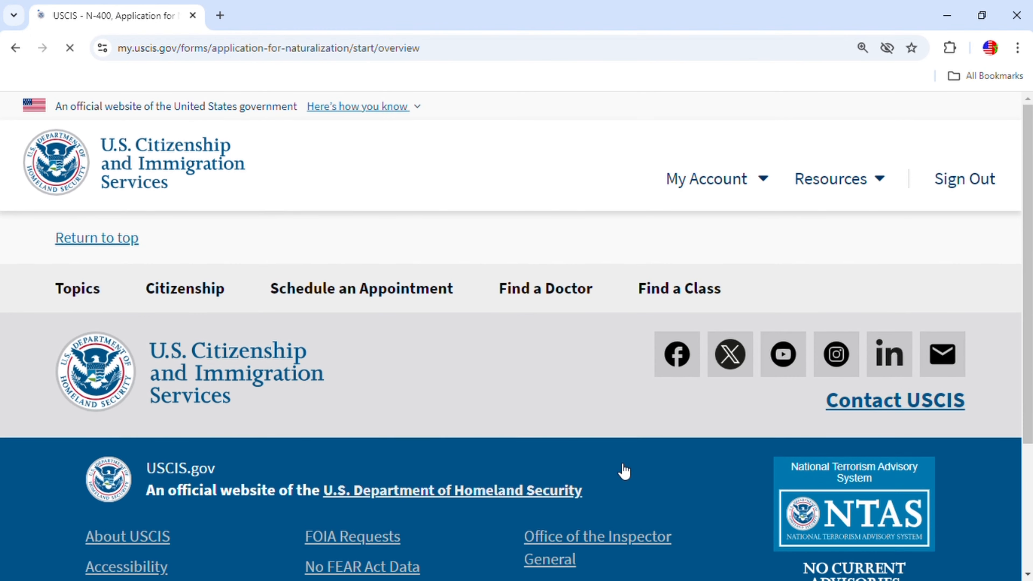
Read through the N-400 overview page and continue past it.
{"action": "scroll", "coordinate": [644, 440], "scroll_direction": "down", "scroll_amount": 6}
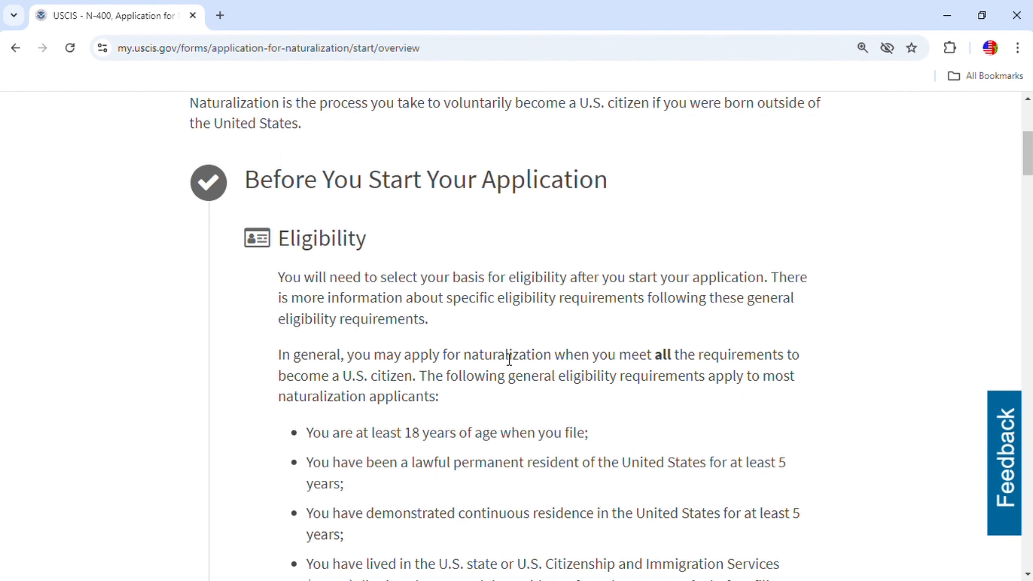
{"action": "scroll", "coordinate": [514, 359], "scroll_direction": "down", "scroll_amount": 7}
{"action": "scroll", "coordinate": [513, 359], "scroll_direction": "down", "scroll_amount": 13}
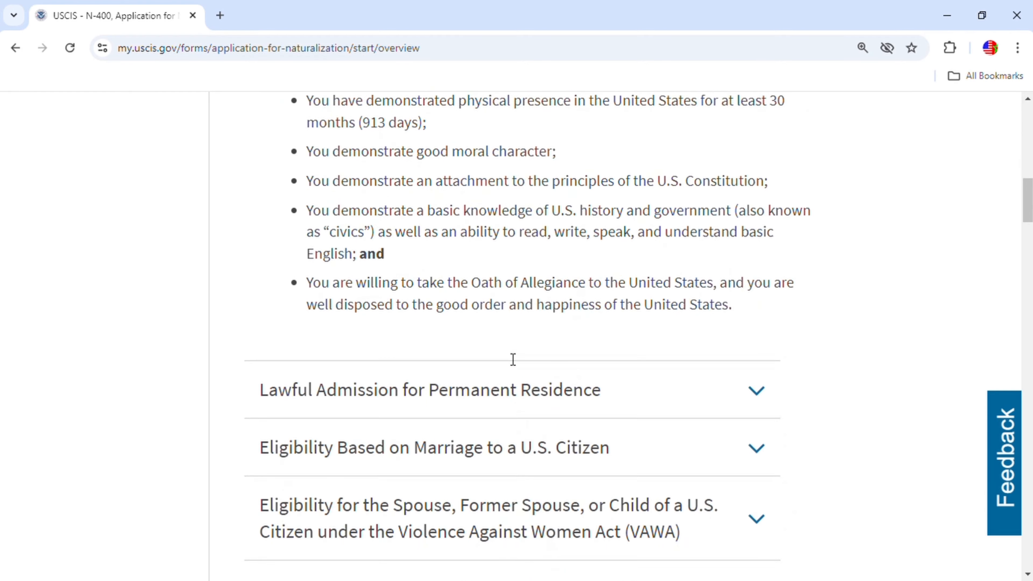
{"action": "scroll", "coordinate": [513, 359], "scroll_direction": "down", "scroll_amount": 14}
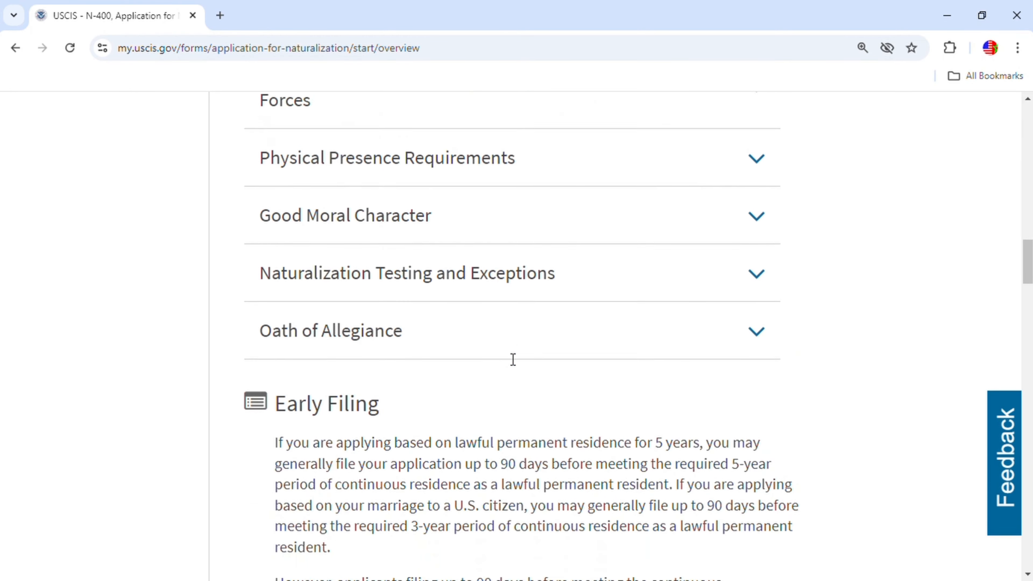
{"action": "scroll", "coordinate": [517, 364], "scroll_direction": "down", "scroll_amount": 7}
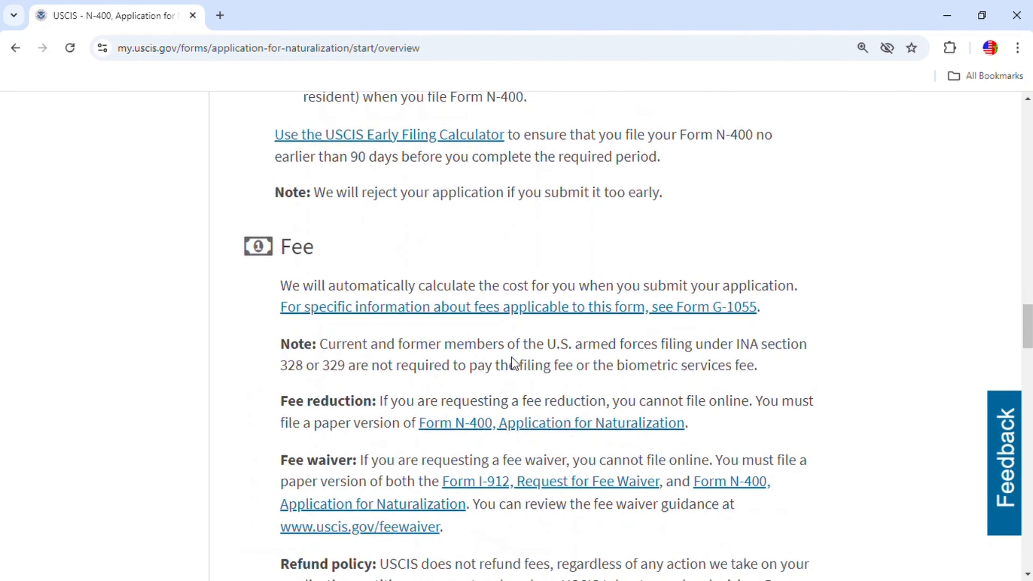
{"action": "scroll", "coordinate": [791, 356], "scroll_direction": "up", "scroll_amount": 2}
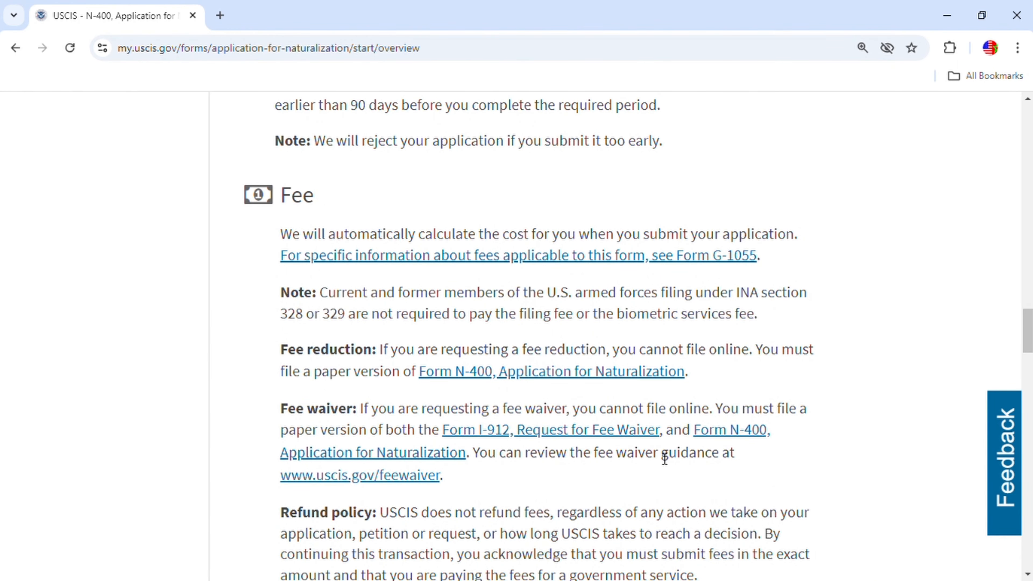
{"action": "scroll", "coordinate": [666, 456], "scroll_direction": "down", "scroll_amount": 2}
{"action": "scroll", "coordinate": [666, 456], "scroll_direction": "down", "scroll_amount": 6}
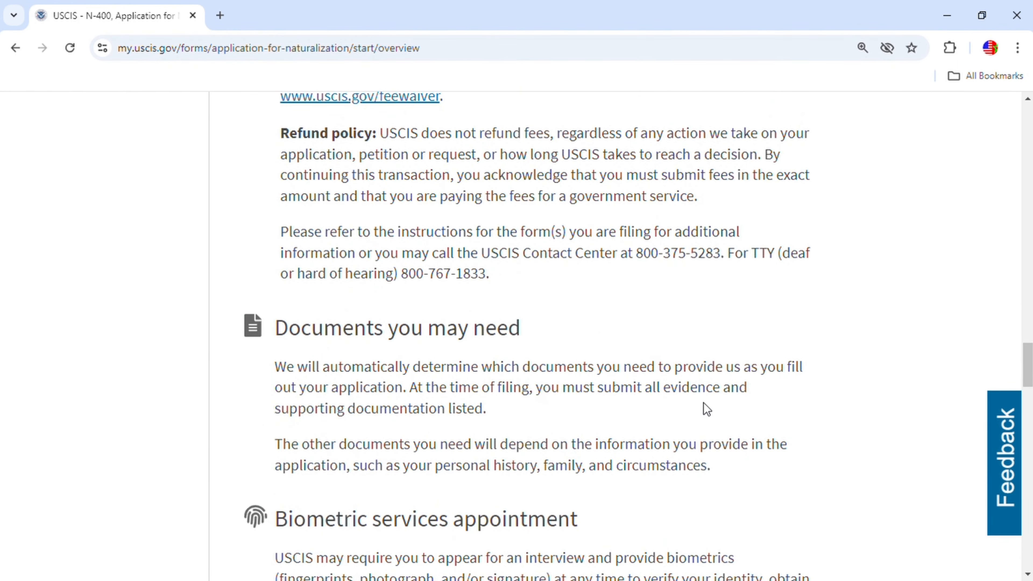
{"action": "scroll", "coordinate": [705, 402], "scroll_direction": "down", "scroll_amount": 15}
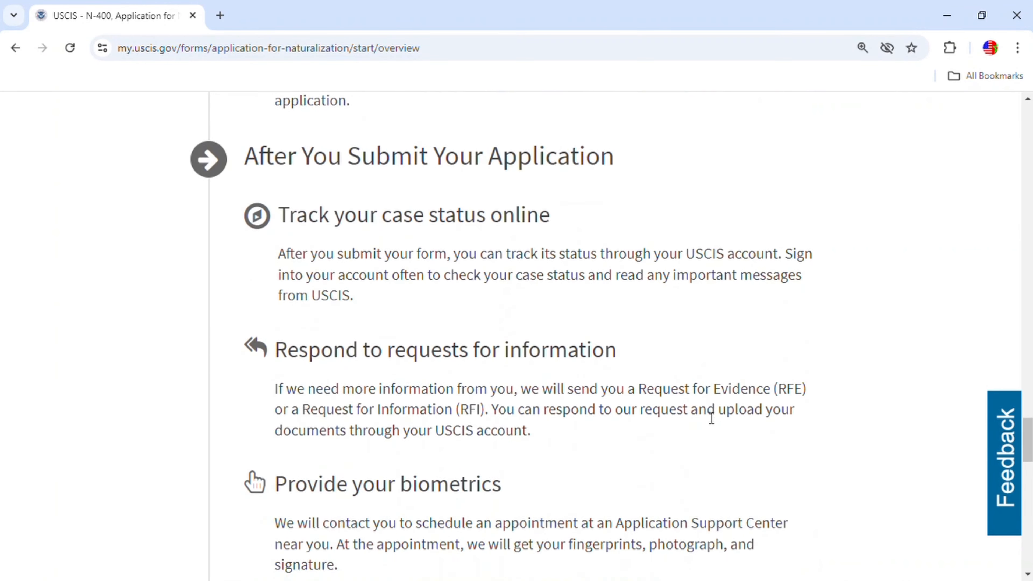
{"action": "scroll", "coordinate": [706, 415], "scroll_direction": "down", "scroll_amount": 10}
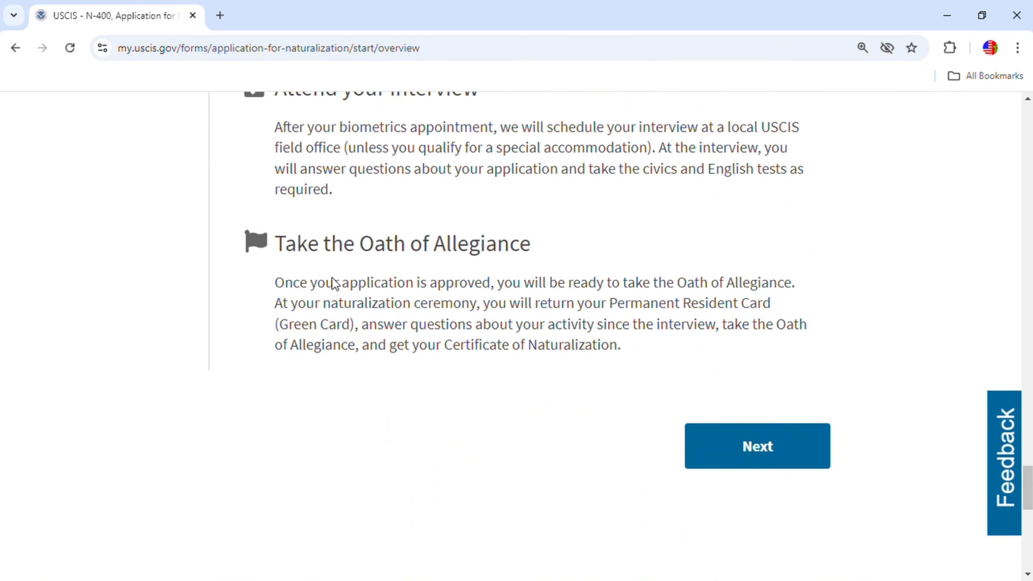
{"action": "left_click", "coordinate": [771, 449]}
Review the filing instructions and start the N-400 application.
{"action": "scroll", "coordinate": [757, 342], "scroll_direction": "down", "scroll_amount": 1}
{"action": "scroll", "coordinate": [752, 340], "scroll_direction": "down", "scroll_amount": 2}
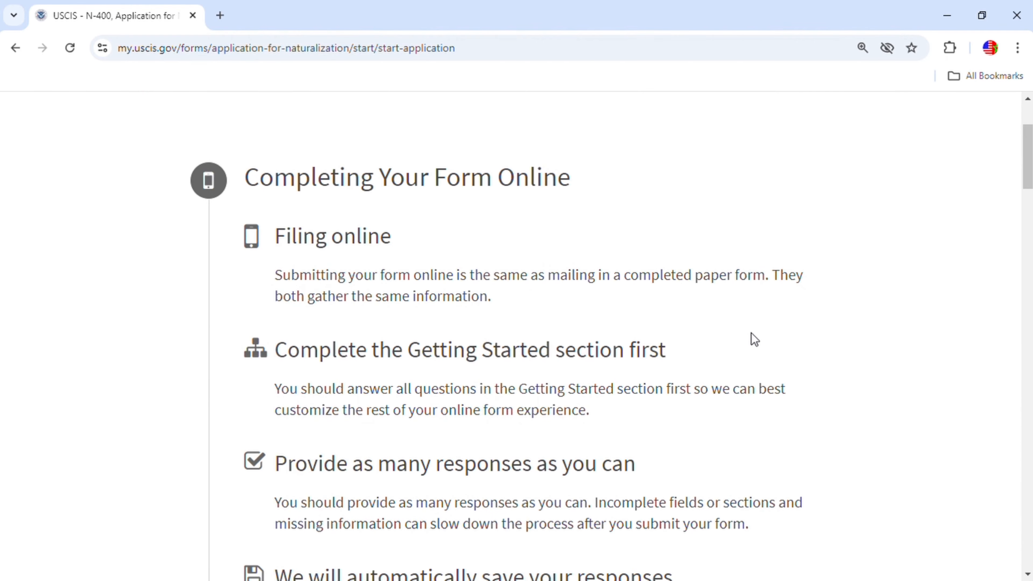
{"action": "scroll", "coordinate": [596, 296], "scroll_direction": "down", "scroll_amount": 10}
{"action": "scroll", "coordinate": [604, 301], "scroll_direction": "down", "scroll_amount": 20}
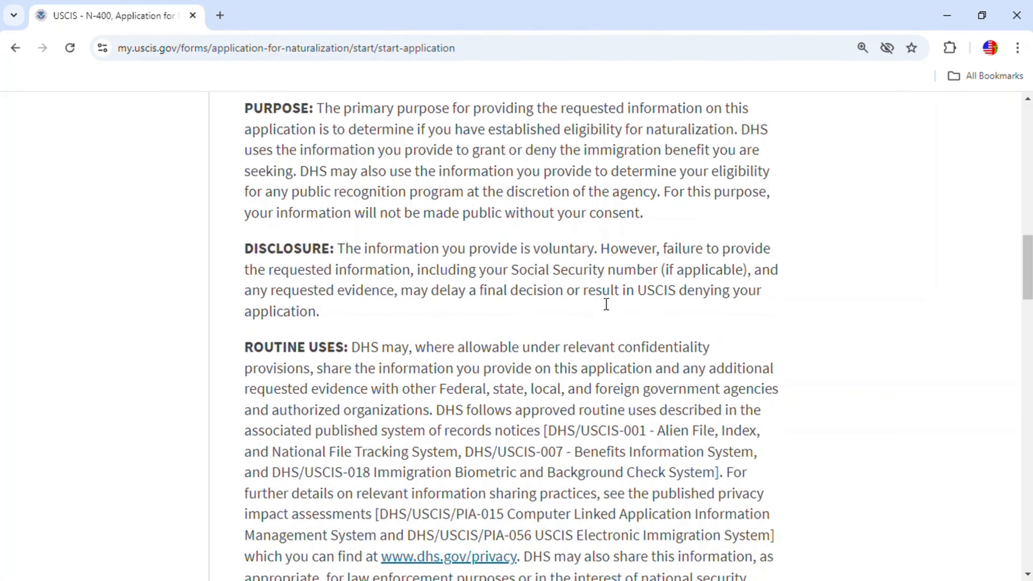
{"action": "scroll", "coordinate": [609, 319], "scroll_direction": "down", "scroll_amount": 15}
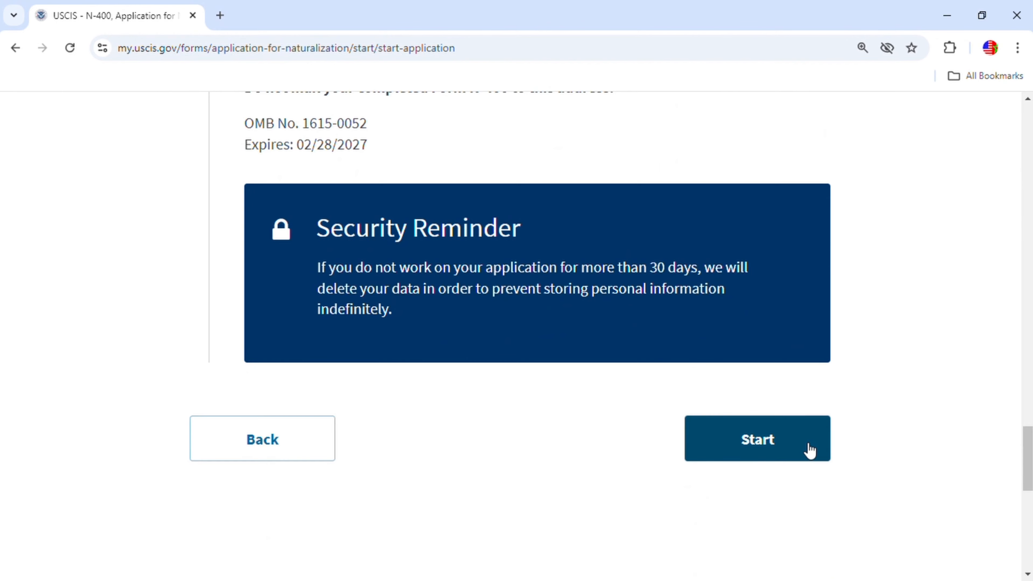
{"action": "left_click", "coordinate": [776, 448]}
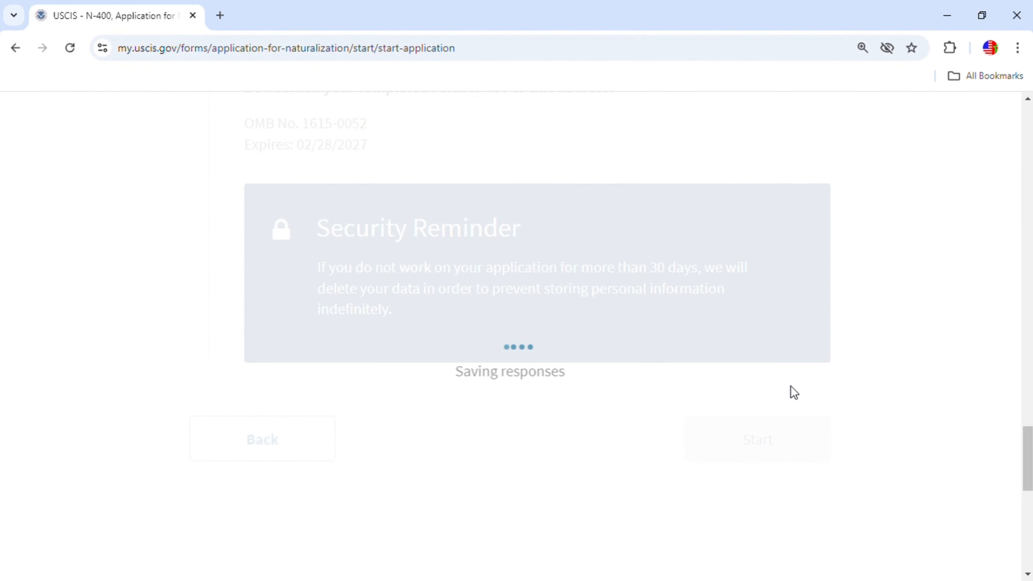
Choose General provision as the basis of eligibility and continue to preparer questions.
{"action": "scroll", "coordinate": [812, 378], "scroll_direction": "down", "scroll_amount": 3}
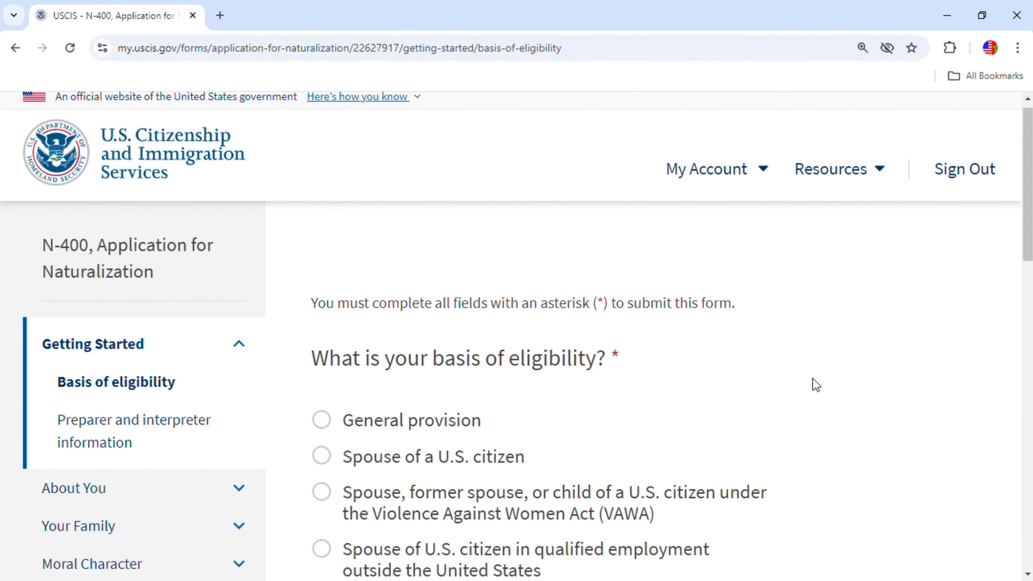
{"action": "scroll", "coordinate": [822, 366], "scroll_direction": "down", "scroll_amount": 1}
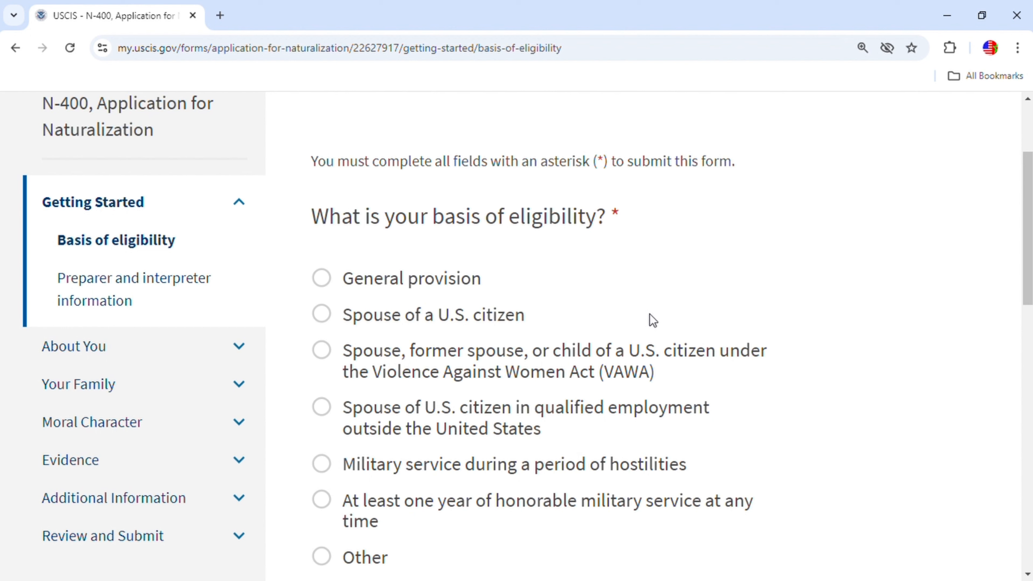
{"action": "left_click", "coordinate": [323, 280]}
{"action": "scroll", "coordinate": [694, 287], "scroll_direction": "down", "scroll_amount": 6}
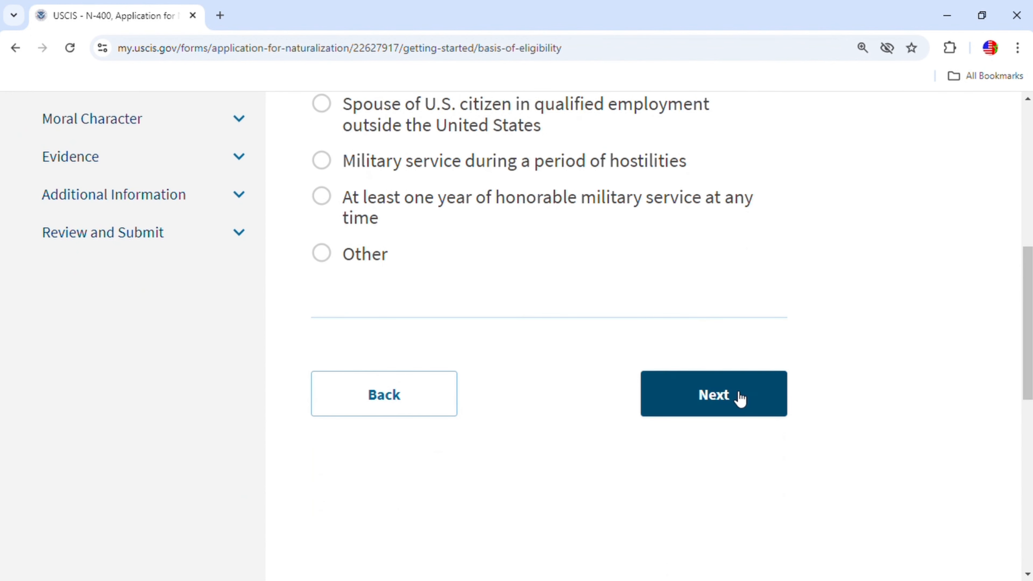
{"action": "left_click", "coordinate": [740, 398]}
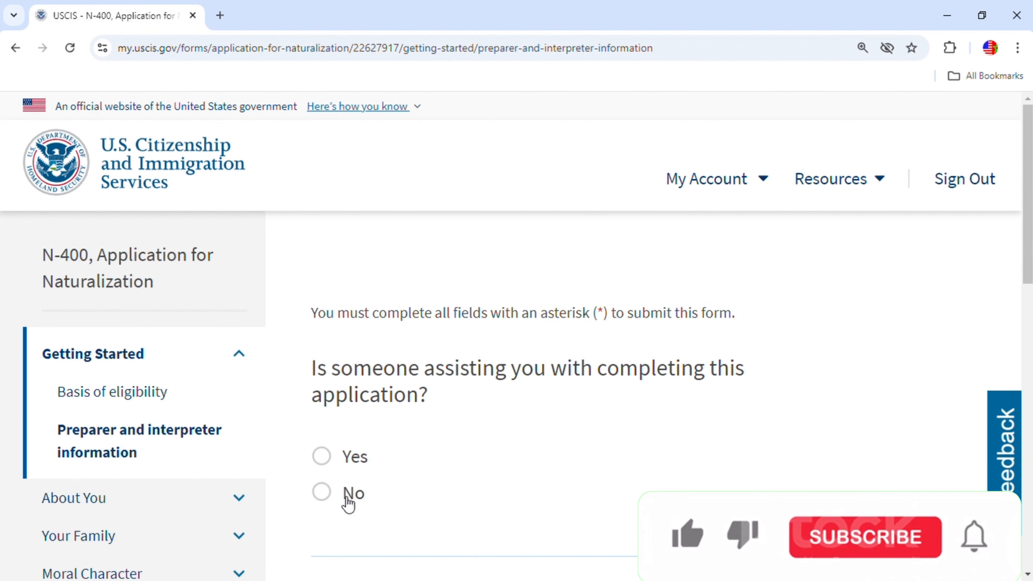
Answer No to 'Is someone assisting you' and continue to the Your name page.
{"action": "left_click", "coordinate": [328, 491]}
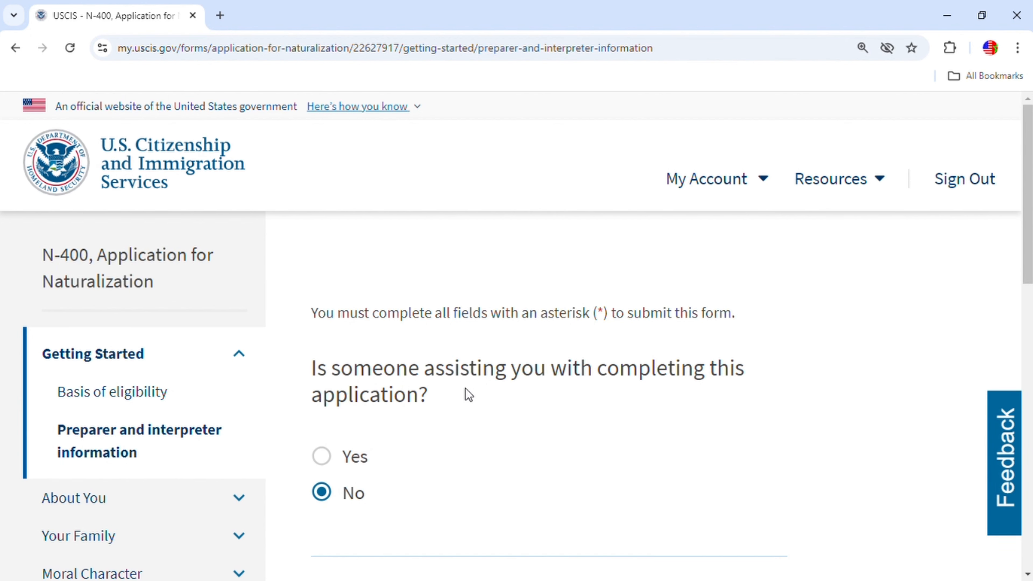
{"action": "scroll", "coordinate": [556, 413], "scroll_direction": "down", "scroll_amount": 3}
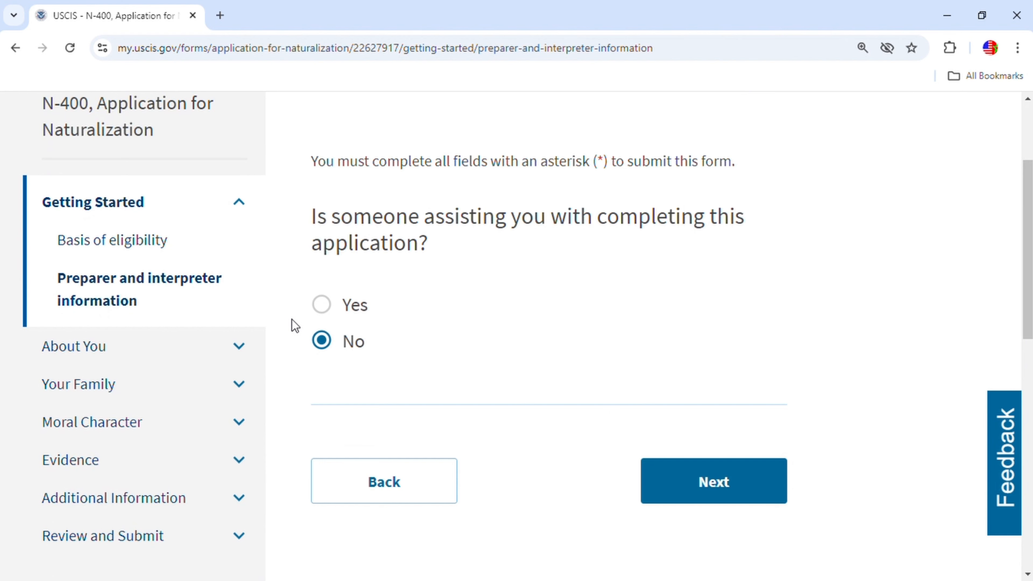
{"action": "left_click", "coordinate": [735, 490]}
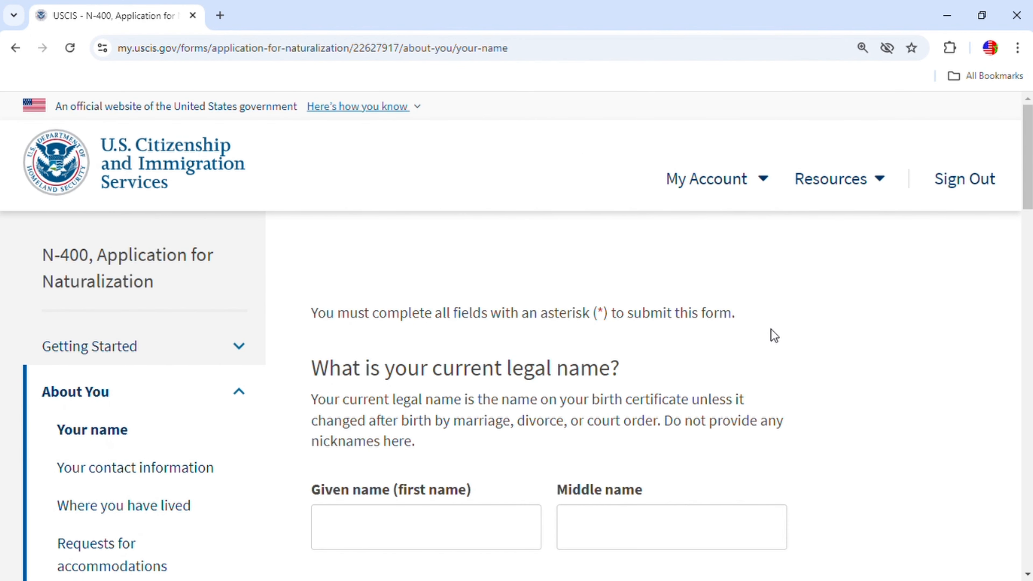
{"action": "scroll", "coordinate": [771, 335], "scroll_direction": "down", "scroll_amount": 5}
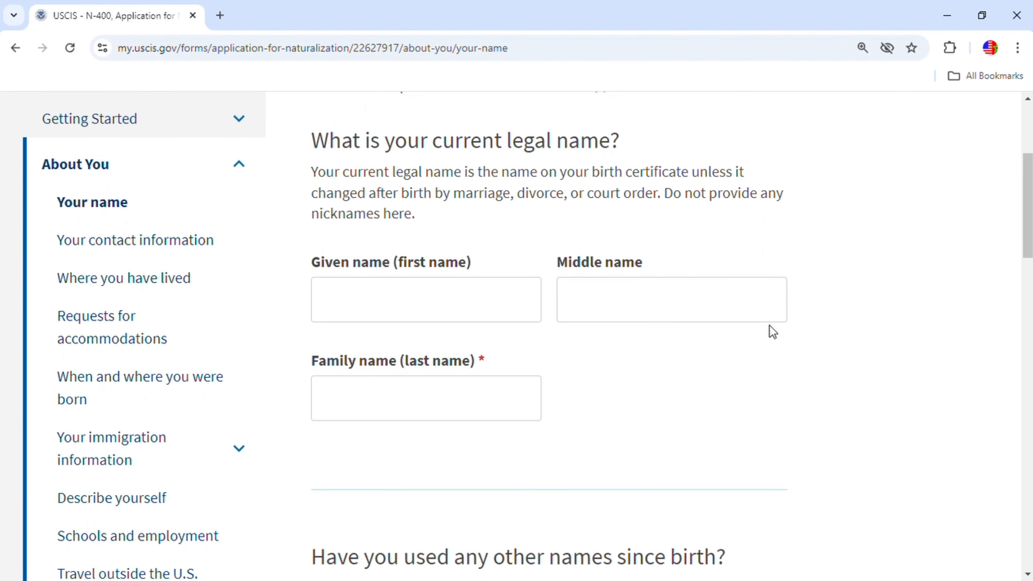
Correct the Given name field to the applicant's first name and begin the family name.
{"action": "left_click", "coordinate": [400, 309]}
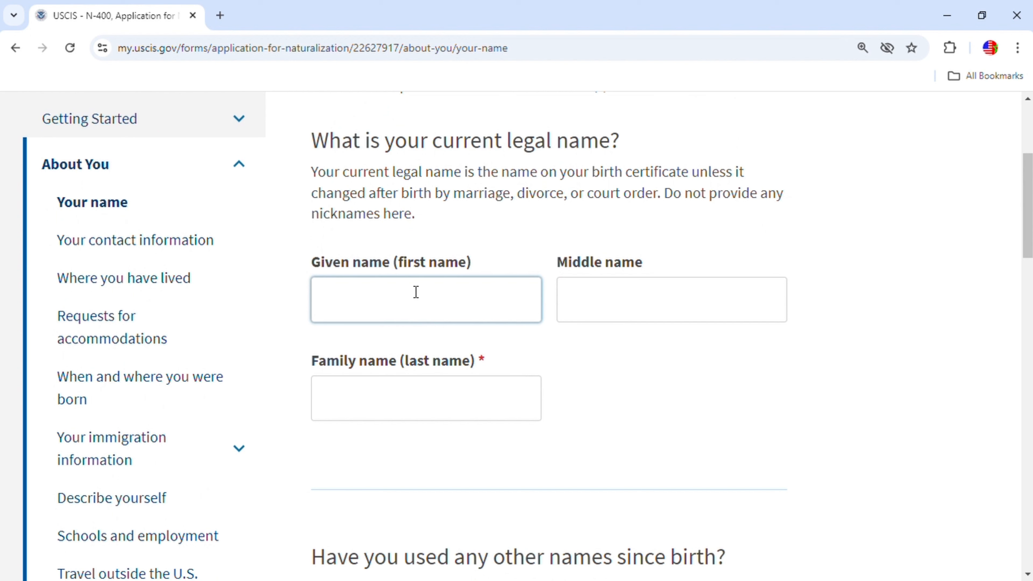
{"action": "left_click", "coordinate": [421, 413]}
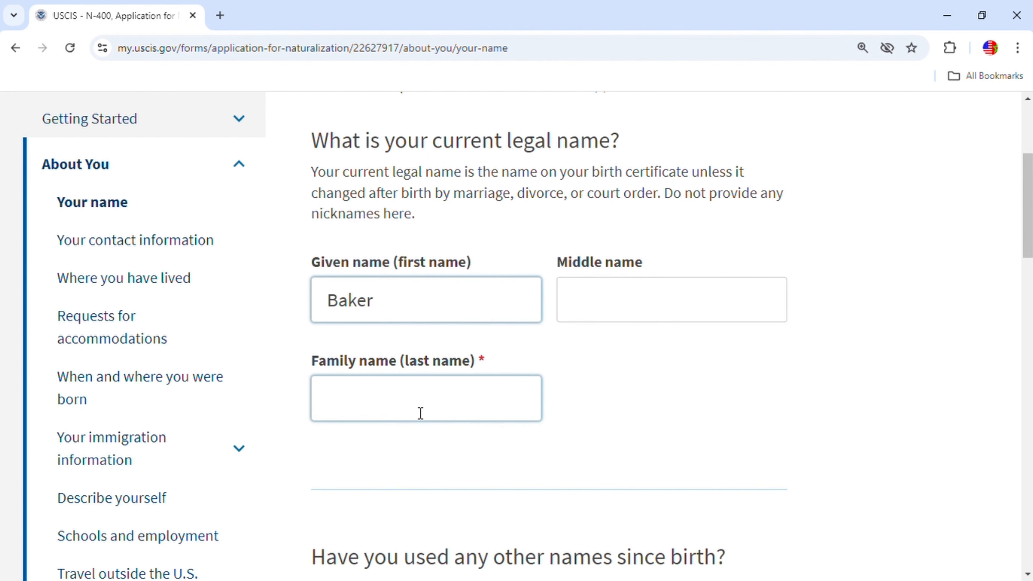
{"action": "left_click", "coordinate": [411, 313]}
{"action": "key", "text": "BackSpace"}
{"action": "key", "text": "BackSpace"}
{"action": "key", "text": "BackSpace"}
{"action": "key", "text": "BackSpace"}
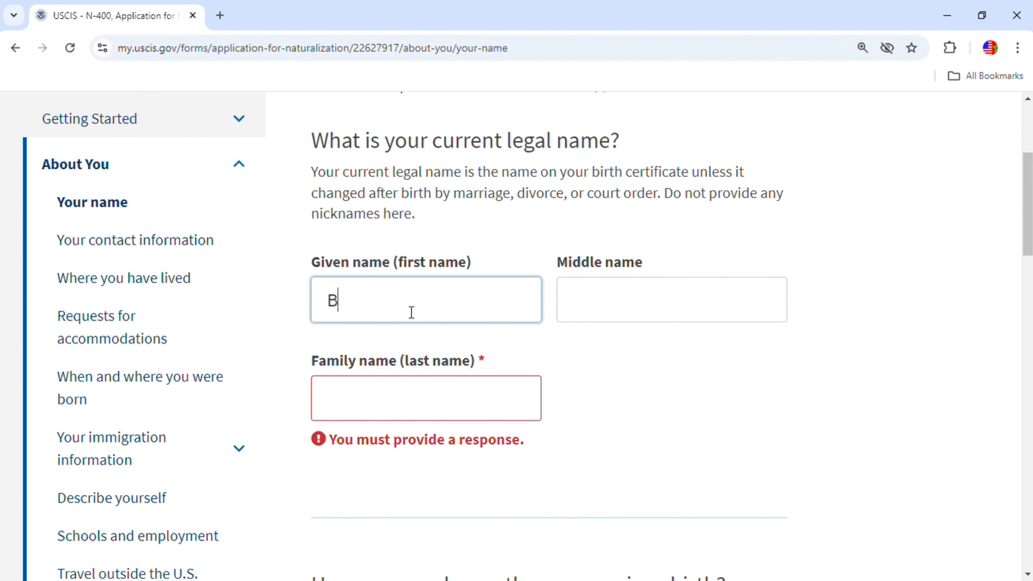
{"action": "key", "text": "BackSpace"}
{"action": "left_click", "coordinate": [374, 392]}
Complete the family name and answer No to other names used and to a legal name change.
{"action": "type", "text": "baker"}
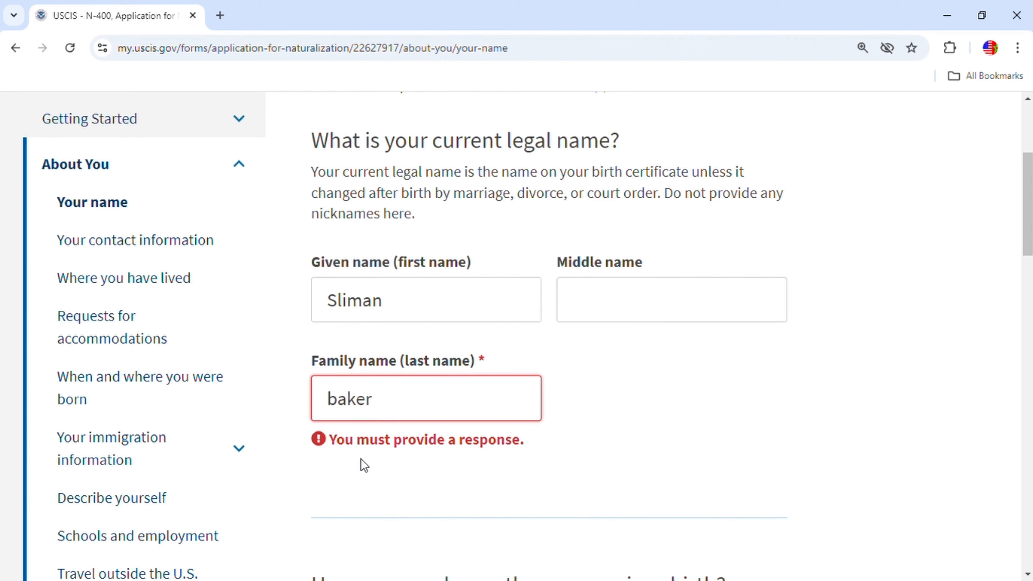
{"action": "scroll", "coordinate": [434, 500], "scroll_direction": "down", "scroll_amount": 6}
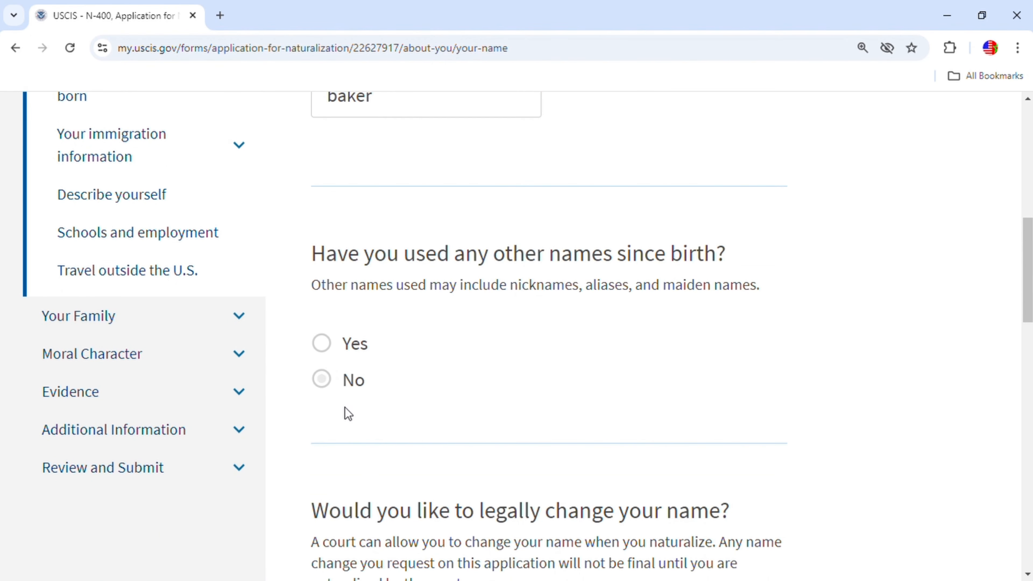
{"action": "left_click", "coordinate": [332, 383]}
{"action": "scroll", "coordinate": [556, 356], "scroll_direction": "down", "scroll_amount": 5}
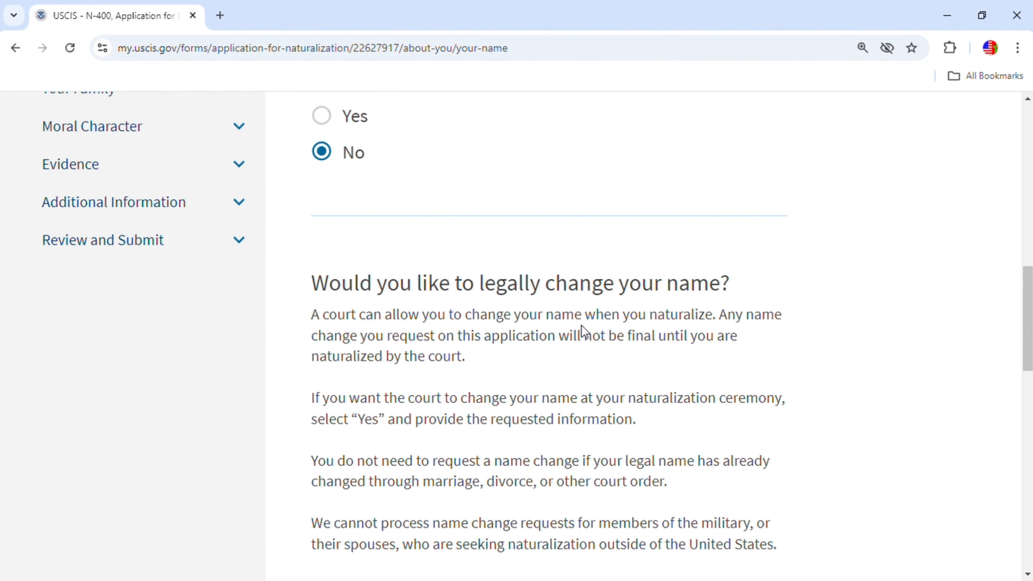
{"action": "scroll", "coordinate": [673, 344], "scroll_direction": "down", "scroll_amount": 7}
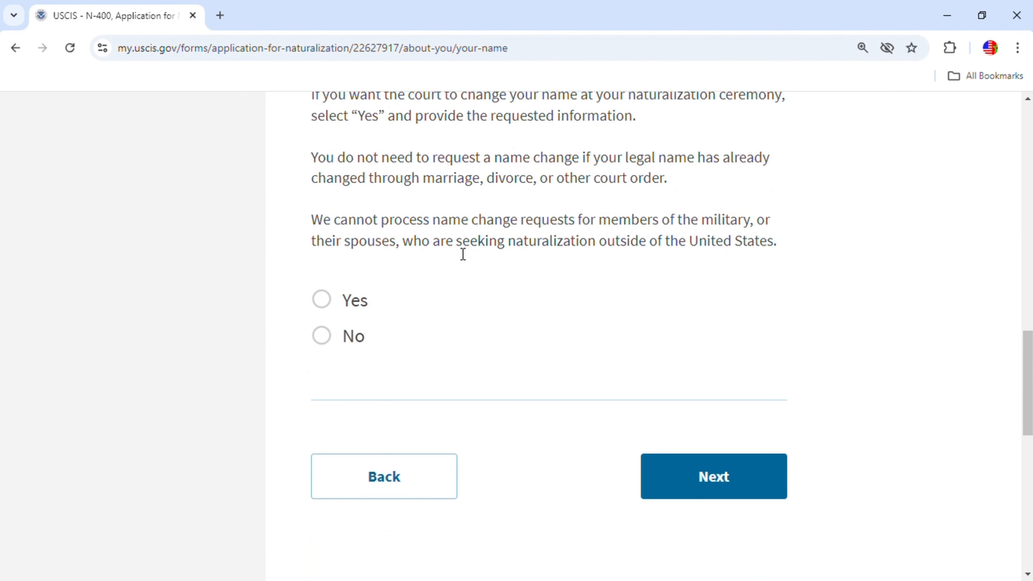
{"action": "left_click", "coordinate": [322, 336]}
Enter the applicant's daytime telephone number and mark the mobile number as the same.
{"action": "left_click", "coordinate": [754, 479]}
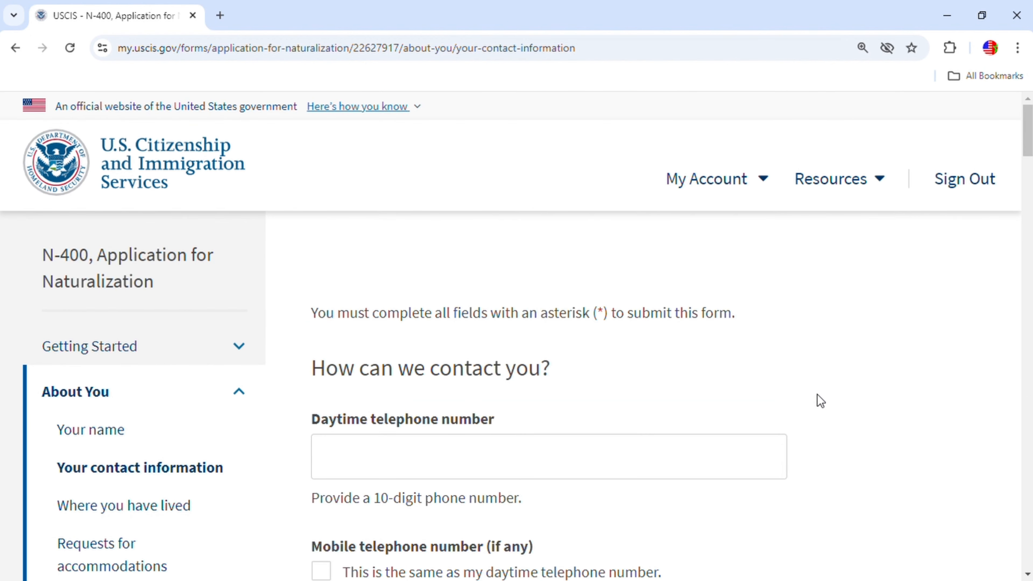
{"action": "scroll", "coordinate": [820, 401], "scroll_direction": "down", "scroll_amount": 2}
{"action": "scroll", "coordinate": [399, 350], "scroll_direction": "down", "scroll_amount": 2}
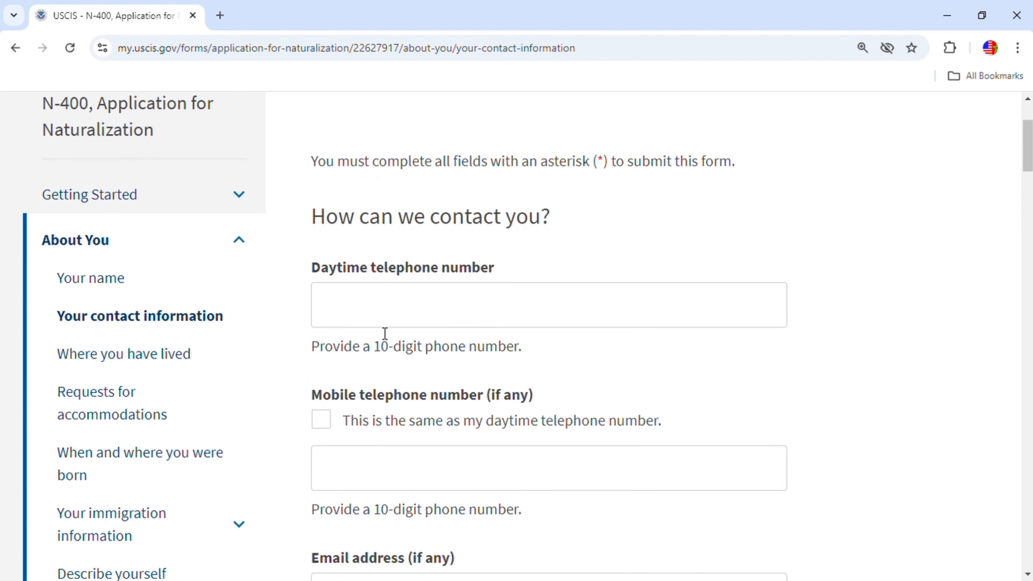
{"action": "left_click", "coordinate": [383, 305]}
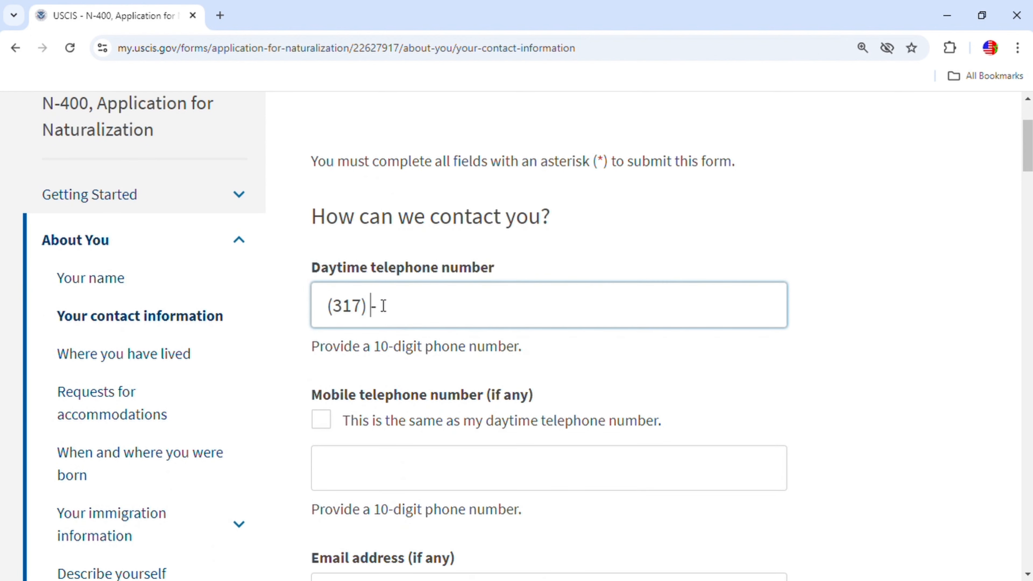
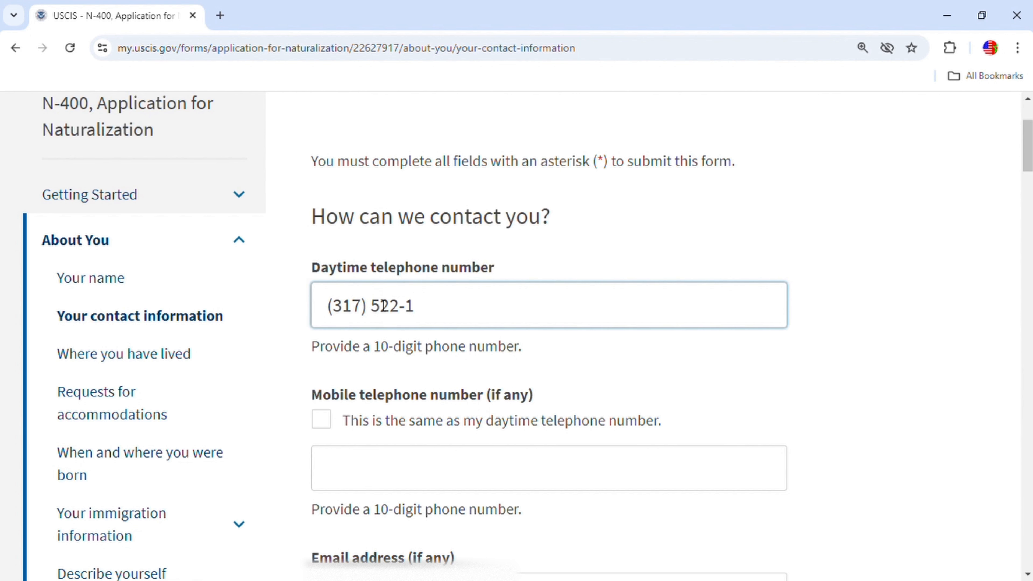
{"action": "scroll", "coordinate": [382, 305], "scroll_direction": "down", "scroll_amount": 3}
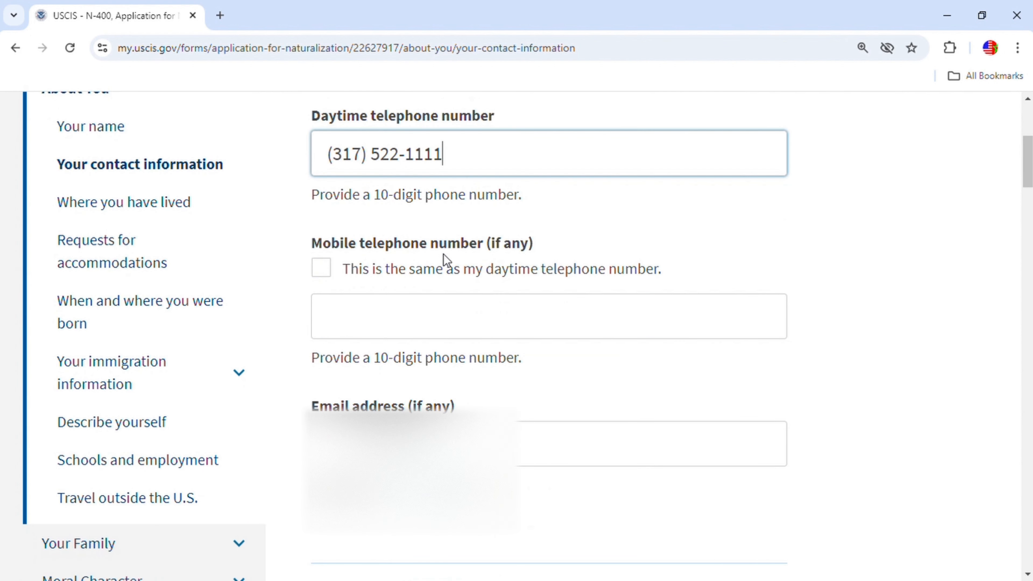
{"action": "left_click", "coordinate": [339, 275]}
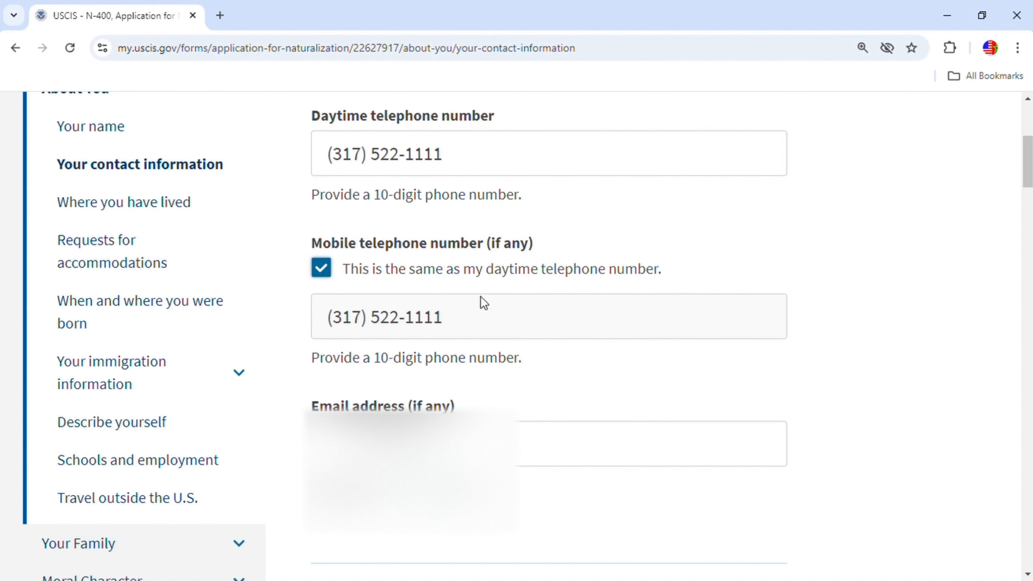
{"action": "scroll", "coordinate": [522, 316], "scroll_direction": "down", "scroll_amount": 2}
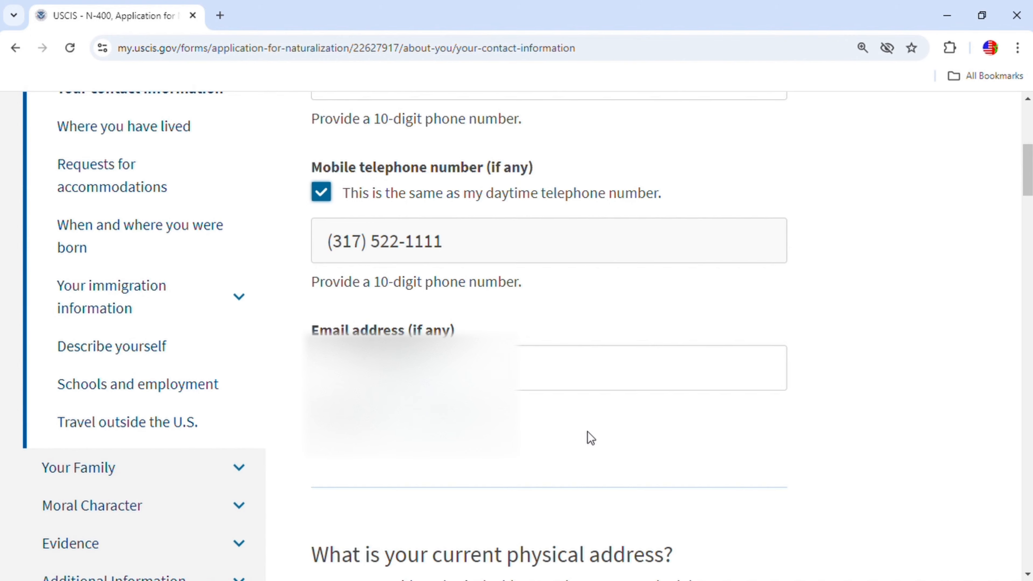
Enter the applicant's full name as the In care of name.
{"action": "scroll", "coordinate": [588, 438], "scroll_direction": "down", "scroll_amount": 10}
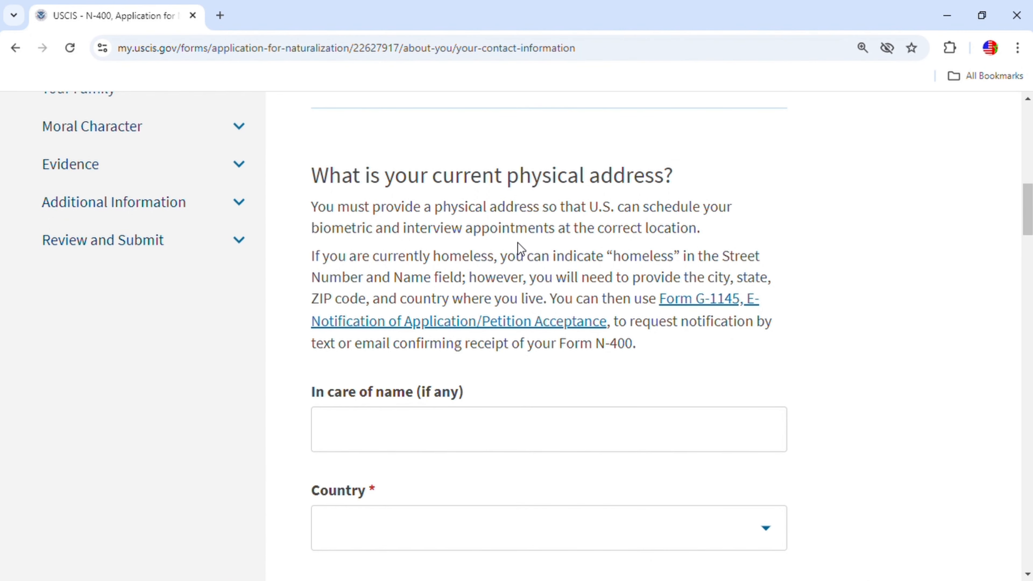
{"action": "scroll", "coordinate": [463, 434], "scroll_direction": "down", "scroll_amount": 2}
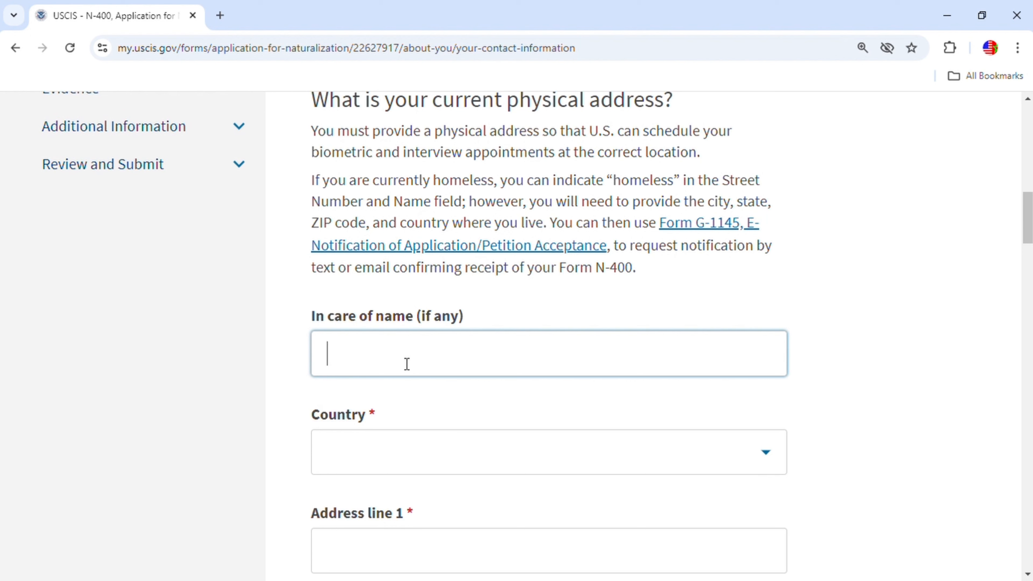
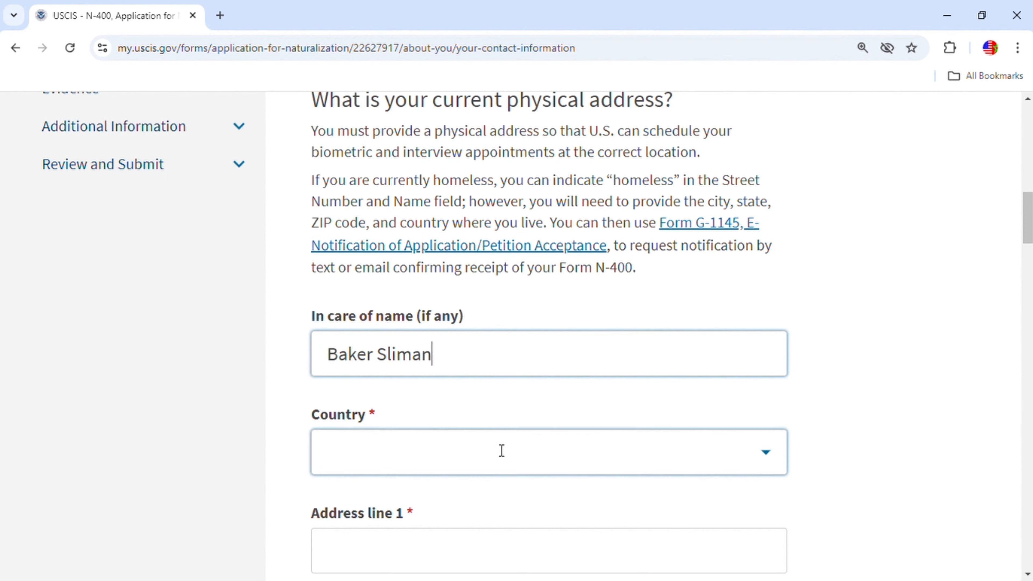
Set the physical address country to United States.
{"action": "left_click", "coordinate": [501, 451]}
{"action": "type", "text": "usa"}
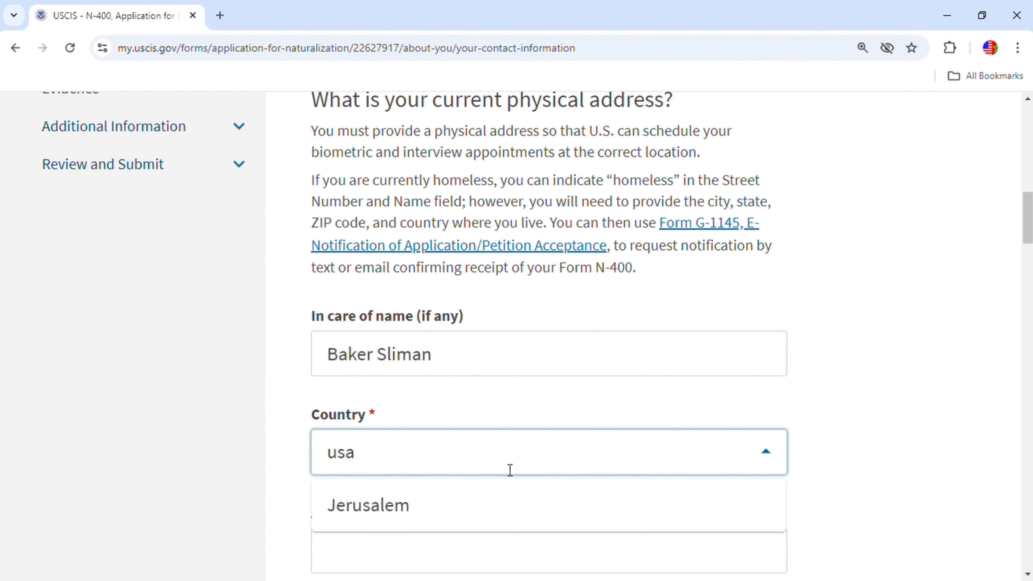
{"action": "scroll", "coordinate": [488, 447], "scroll_direction": "down", "scroll_amount": 3}
{"action": "key", "text": "BackSpace"}
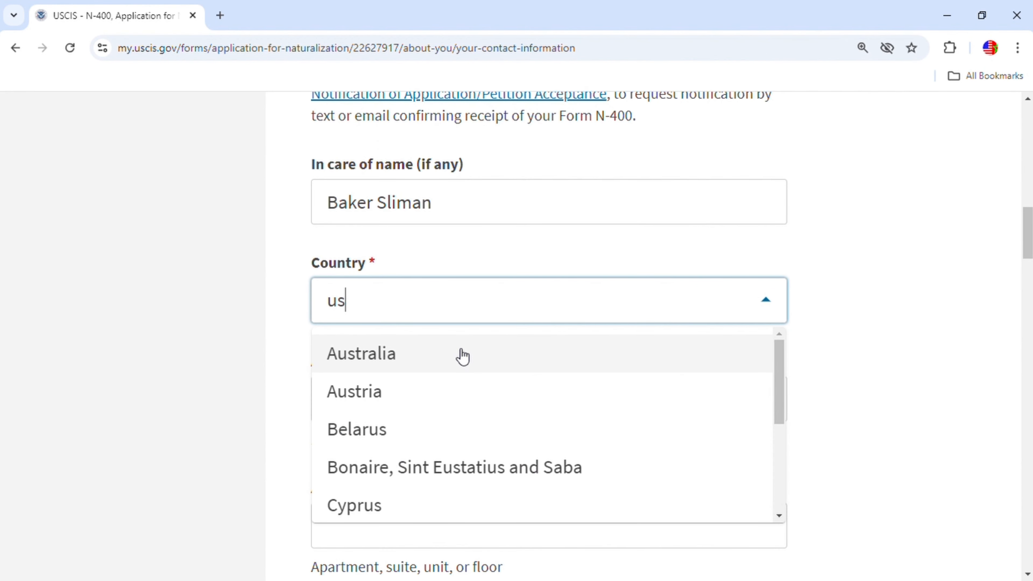
{"action": "key", "text": "BackSpace"}
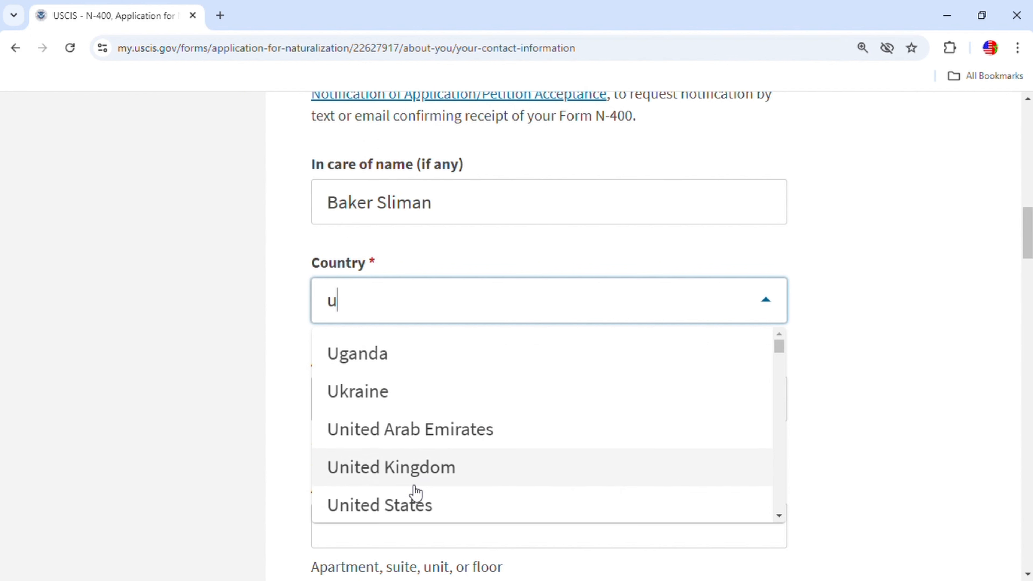
{"action": "left_click", "coordinate": [410, 507]}
{"action": "scroll", "coordinate": [461, 369], "scroll_direction": "down", "scroll_amount": 2}
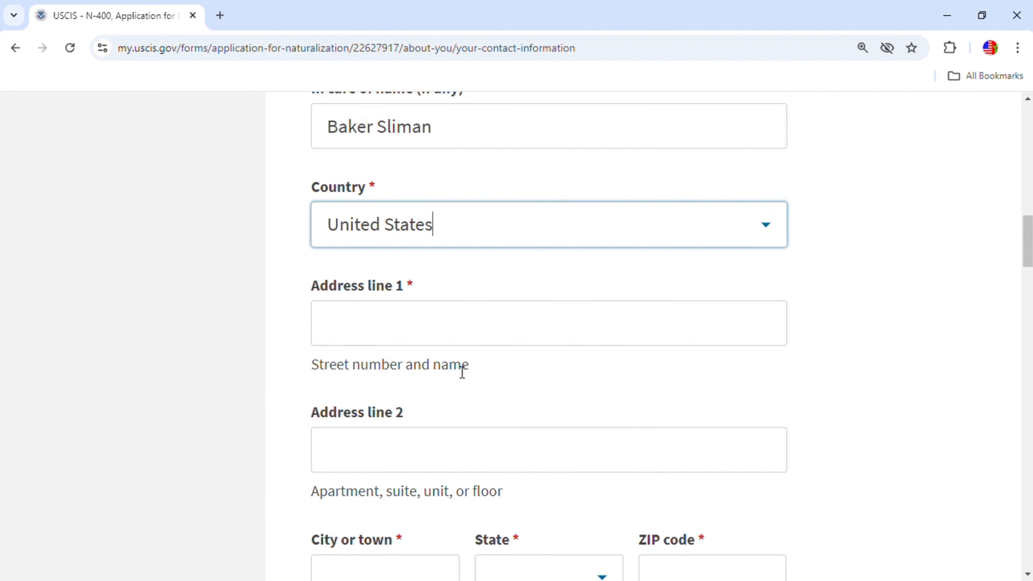
{"action": "left_click", "coordinate": [429, 332]}
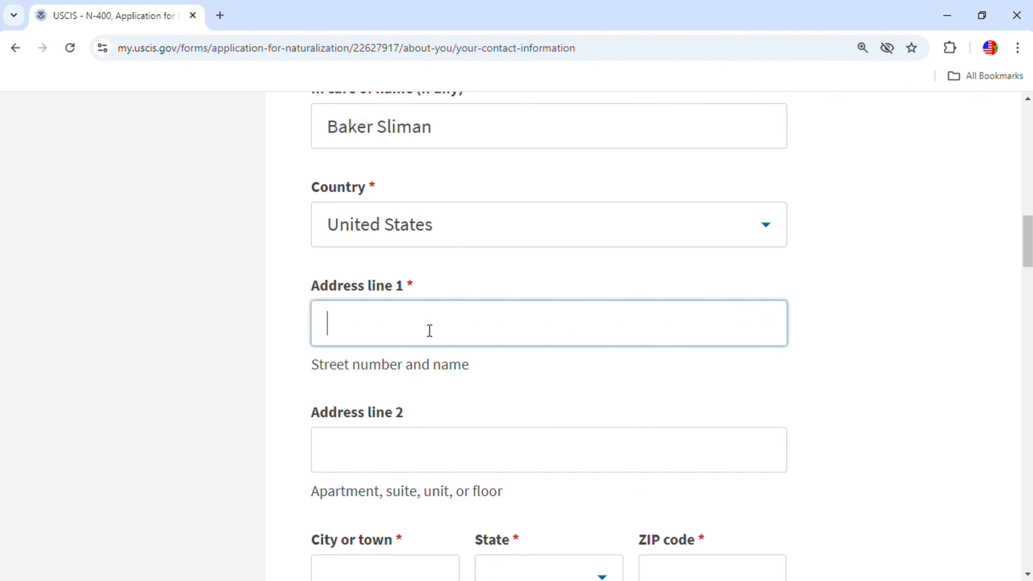
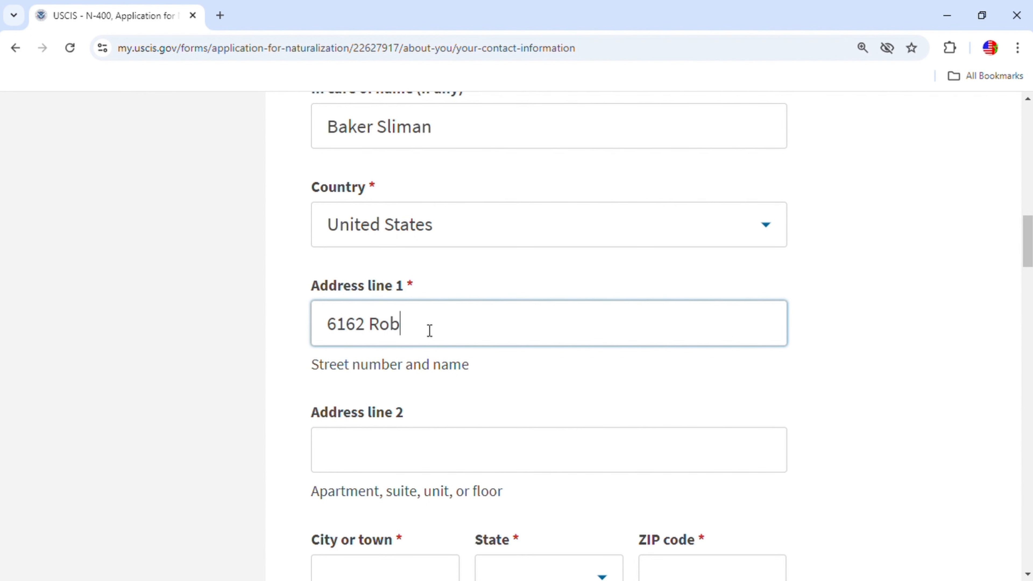
Enter the street number and name in Address line 1 and the city in City or town.
{"action": "scroll", "coordinate": [445, 456], "scroll_direction": "down", "scroll_amount": 3}
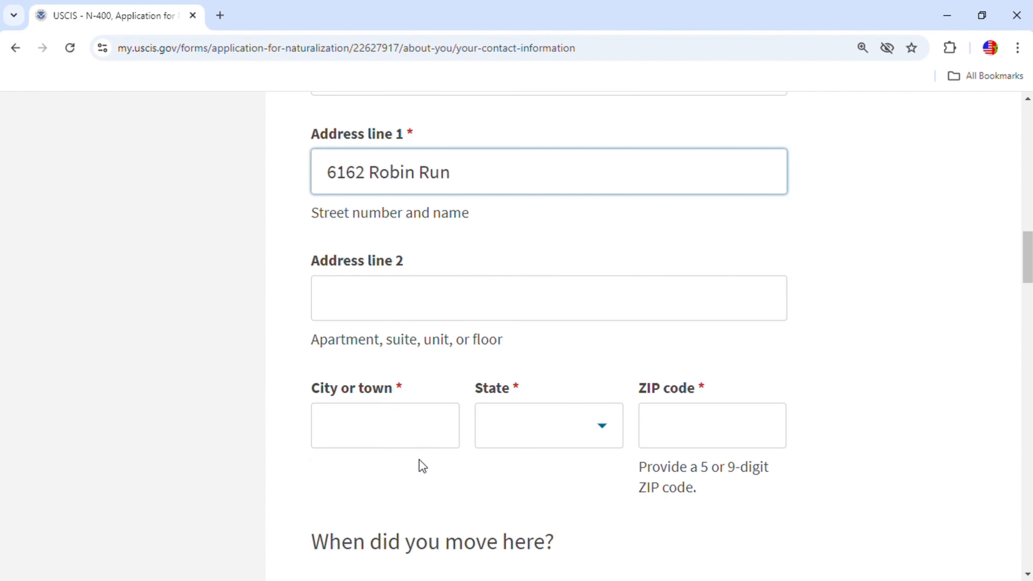
{"action": "left_click", "coordinate": [425, 428]}
{"action": "type", "text": "In"}
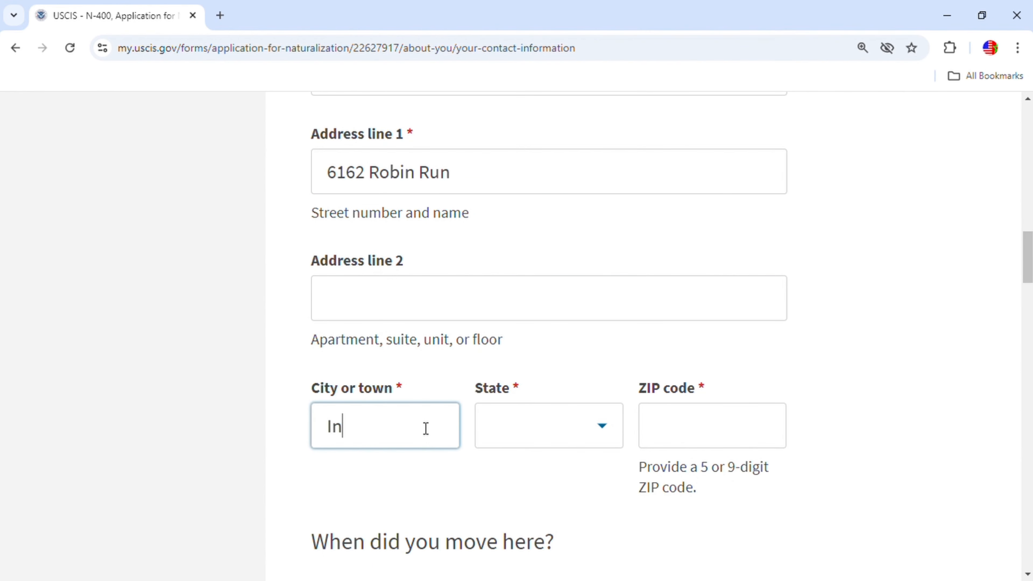
{"action": "type", "text": "dianapolis"}
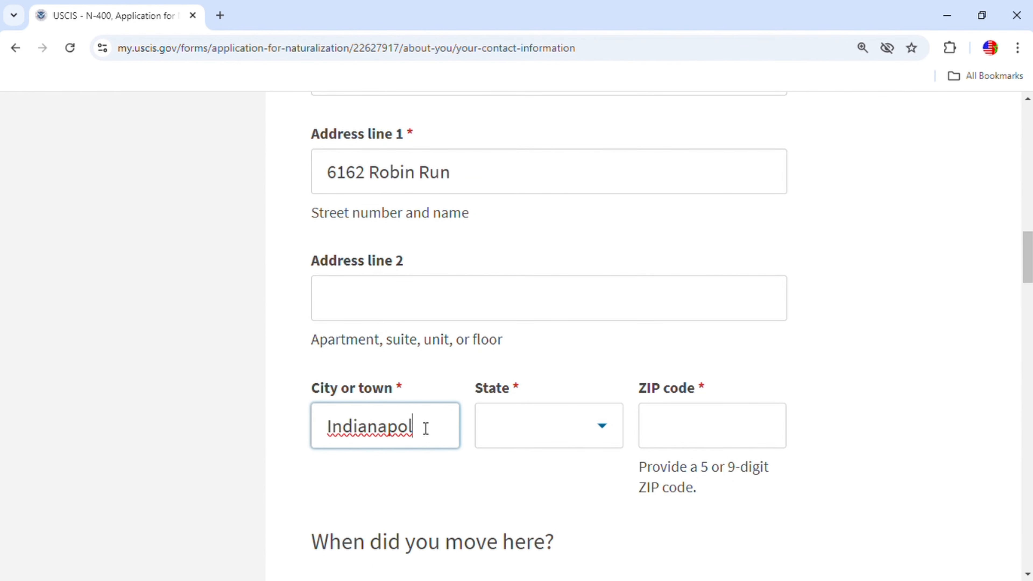
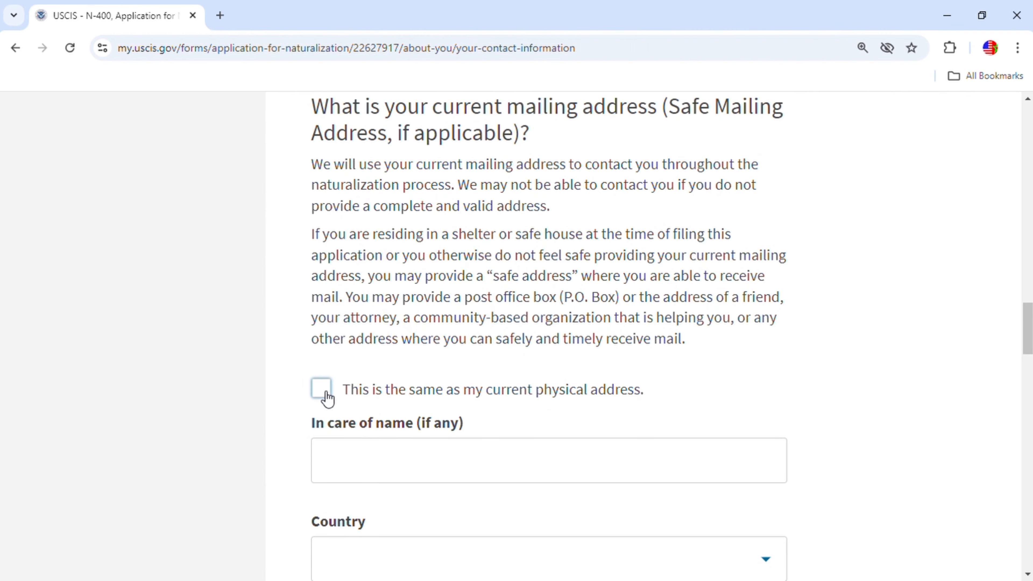
Mark the mailing address as the same as the current physical address and scroll to the page bottom.
{"action": "left_click", "coordinate": [322, 389]}
{"action": "scroll", "coordinate": [738, 416], "scroll_direction": "down", "scroll_amount": 3}
{"action": "scroll", "coordinate": [732, 427], "scroll_direction": "up", "scroll_amount": 1}
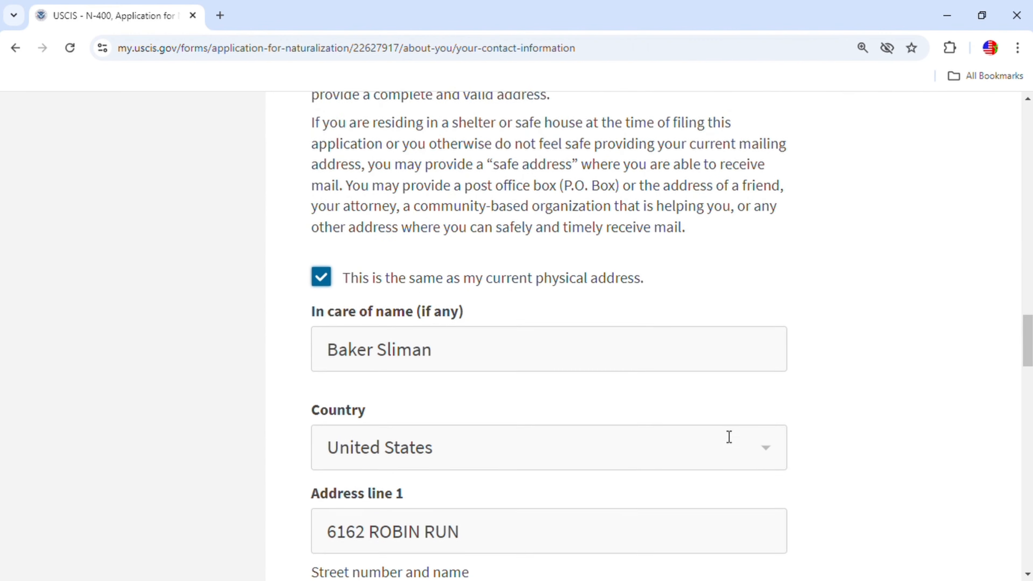
{"action": "scroll", "coordinate": [738, 419], "scroll_direction": "up", "scroll_amount": 5}
{"action": "scroll", "coordinate": [736, 424], "scroll_direction": "down", "scroll_amount": 4}
{"action": "scroll", "coordinate": [735, 416], "scroll_direction": "up", "scroll_amount": 5}
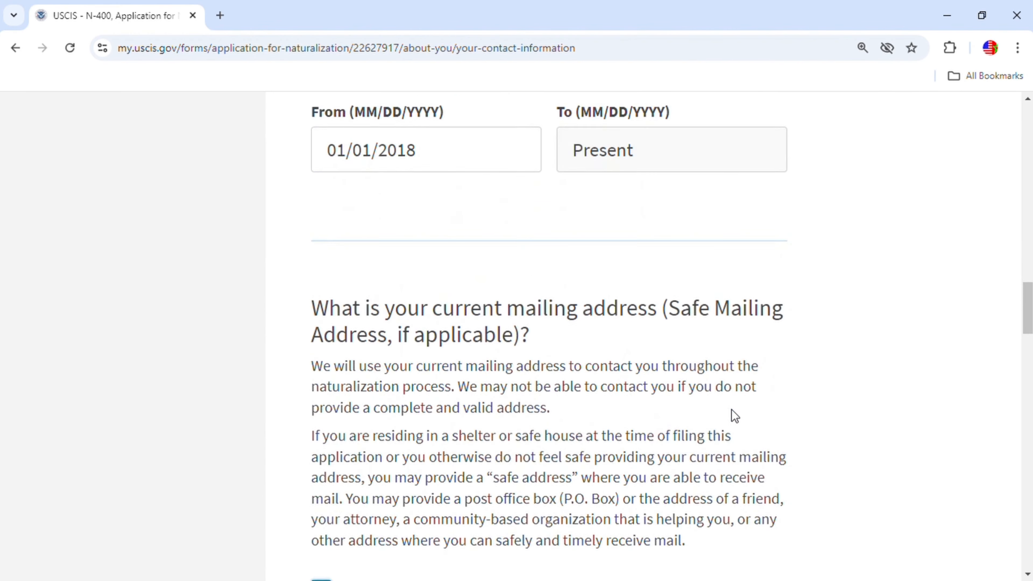
{"action": "scroll", "coordinate": [737, 415], "scroll_direction": "down", "scroll_amount": 2}
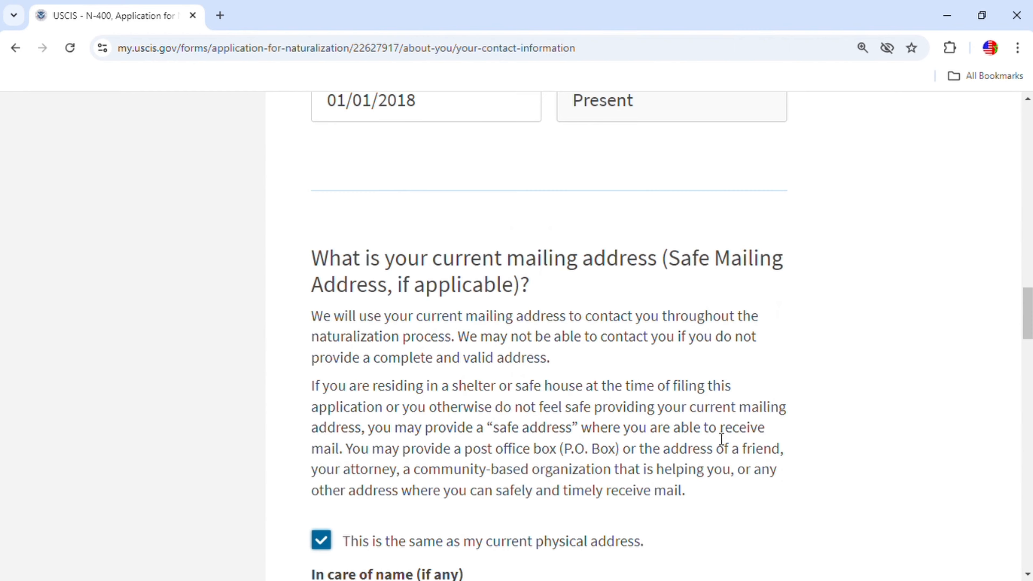
{"action": "scroll", "coordinate": [721, 439], "scroll_direction": "down", "scroll_amount": 15}
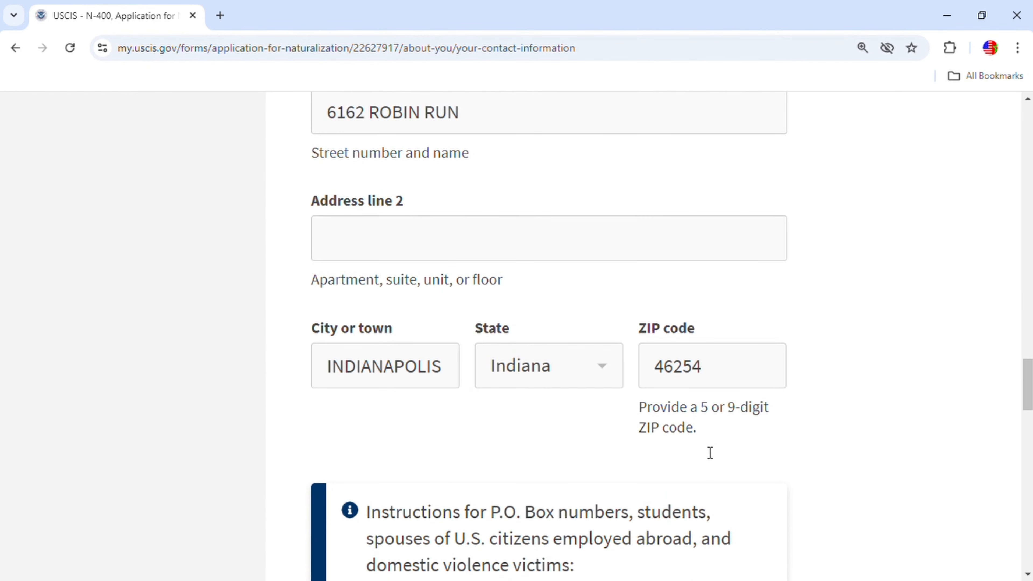
{"action": "scroll", "coordinate": [710, 452], "scroll_direction": "up", "scroll_amount": 14}
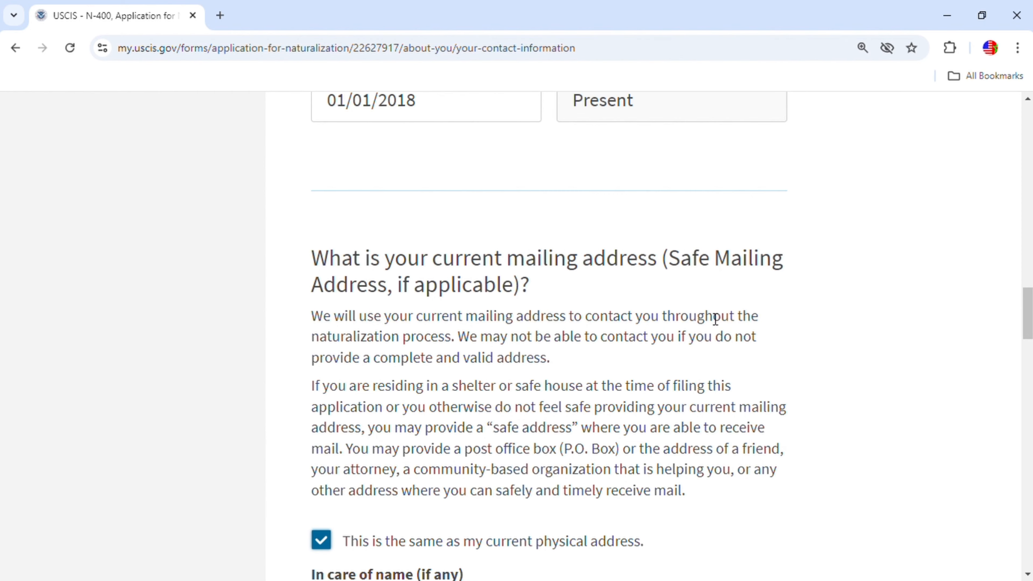
{"action": "scroll", "coordinate": [570, 502], "scroll_direction": "down", "scroll_amount": 3}
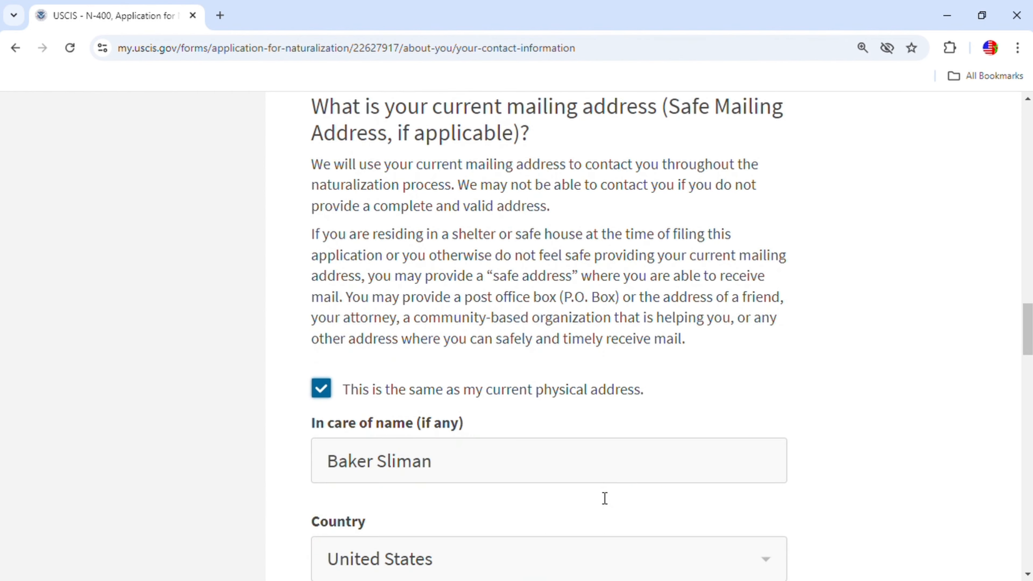
{"action": "scroll", "coordinate": [650, 413], "scroll_direction": "down", "scroll_amount": 11}
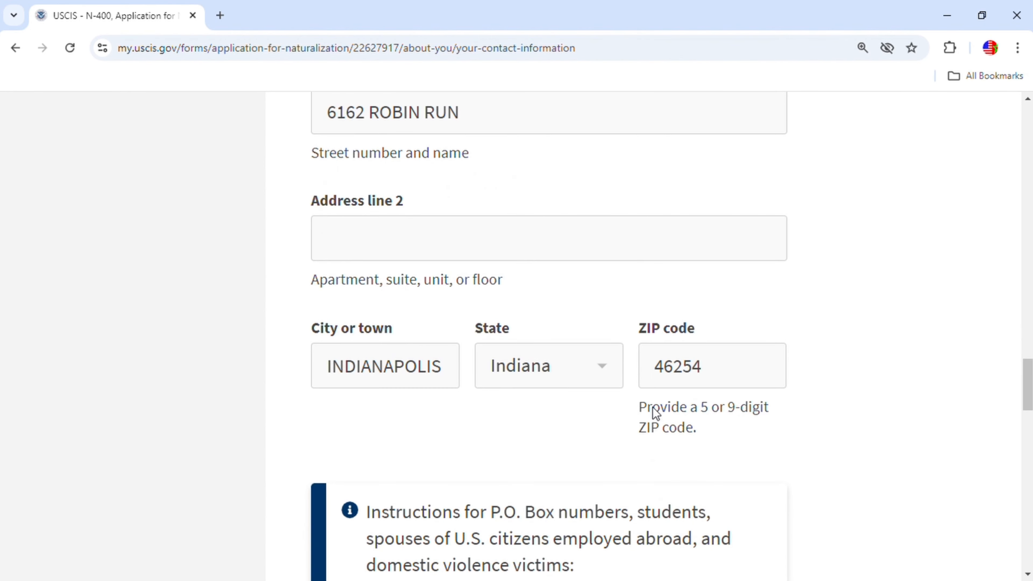
{"action": "scroll", "coordinate": [616, 437], "scroll_direction": "down", "scroll_amount": 8}
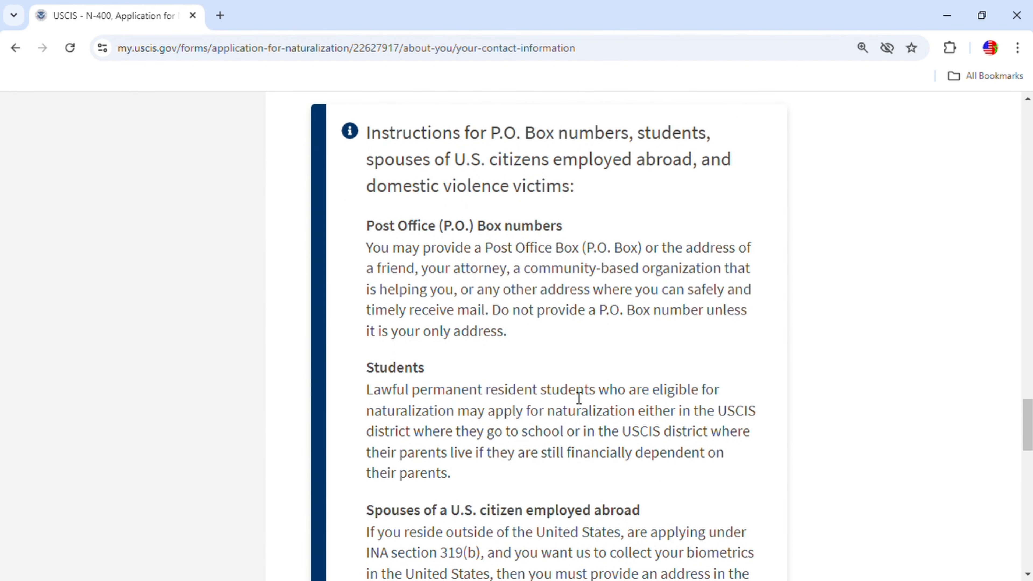
{"action": "scroll", "coordinate": [576, 392], "scroll_direction": "down", "scroll_amount": 5}
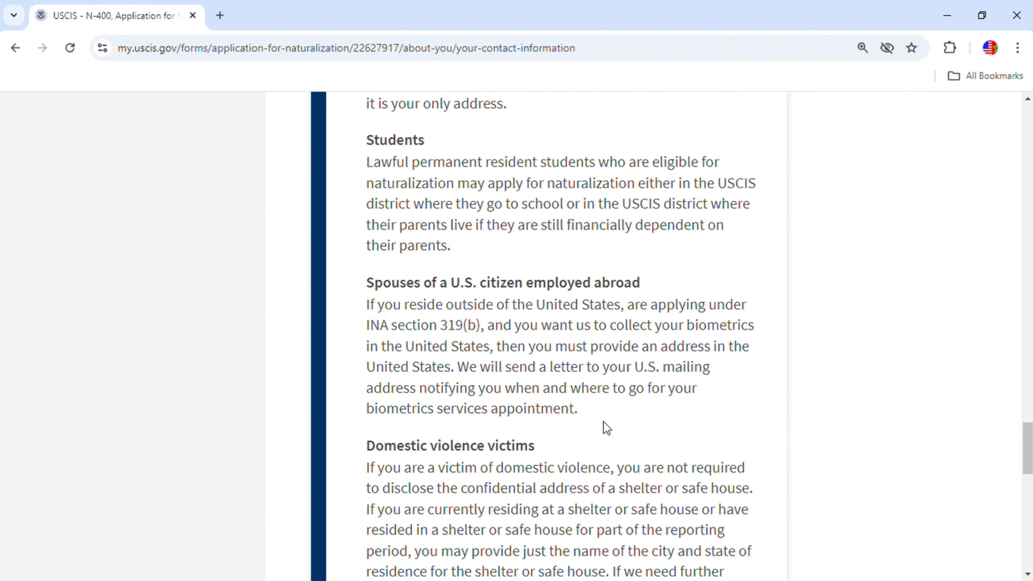
{"action": "scroll", "coordinate": [604, 427], "scroll_direction": "down", "scroll_amount": 5}
Move through the Where you have lived page on to Requests for accommodations.
{"action": "left_click", "coordinate": [720, 526]}
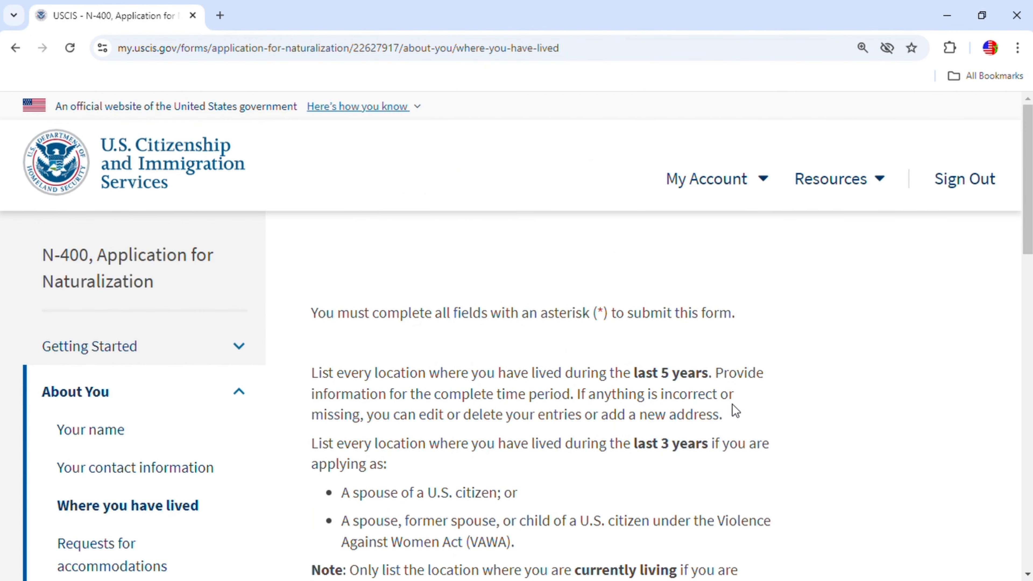
{"action": "scroll", "coordinate": [737, 384], "scroll_direction": "down", "scroll_amount": 5}
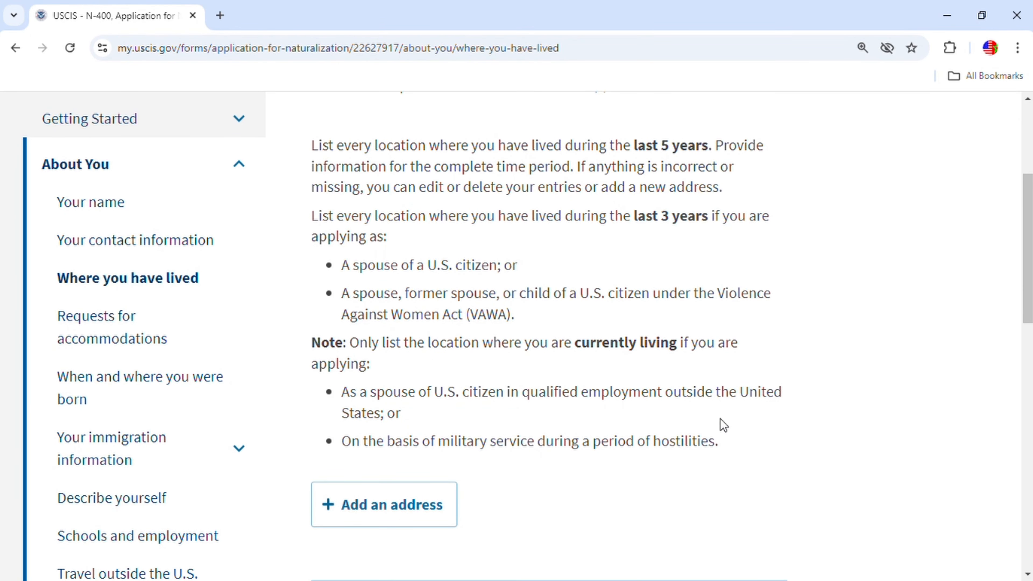
{"action": "scroll", "coordinate": [675, 454], "scroll_direction": "up", "scroll_amount": 2}
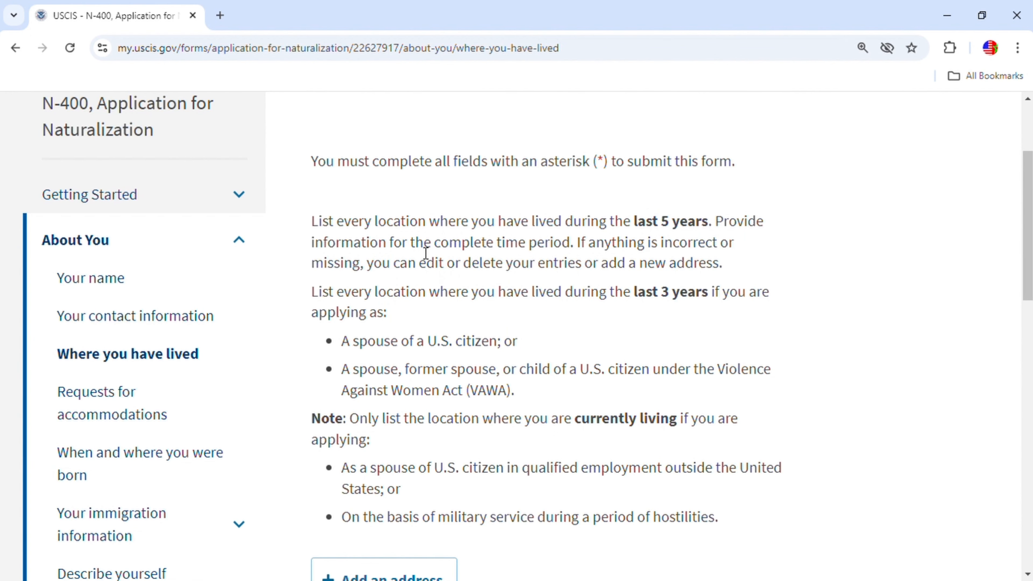
{"action": "scroll", "coordinate": [445, 491], "scroll_direction": "down", "scroll_amount": 2}
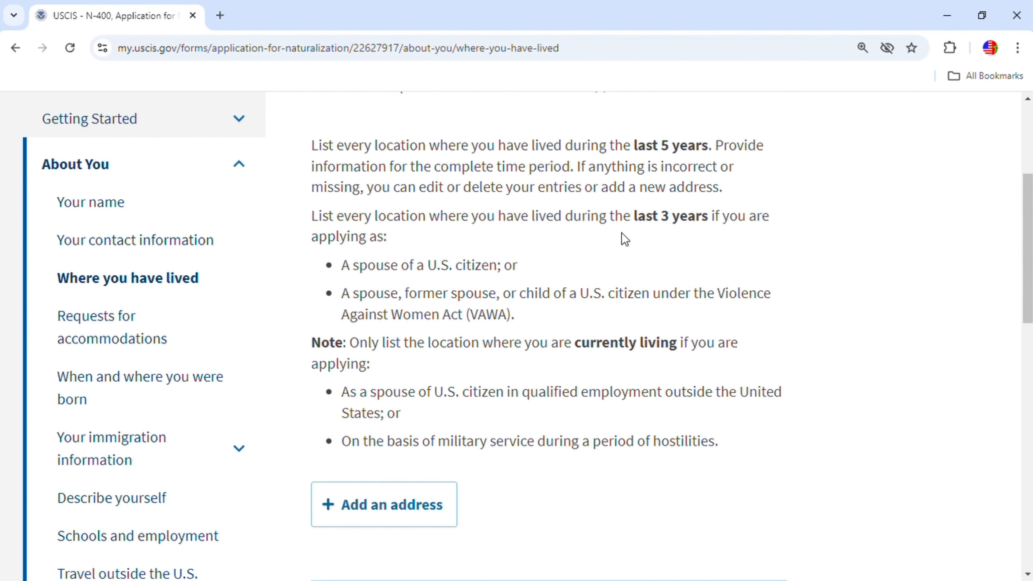
{"action": "scroll", "coordinate": [524, 443], "scroll_direction": "down", "scroll_amount": 5}
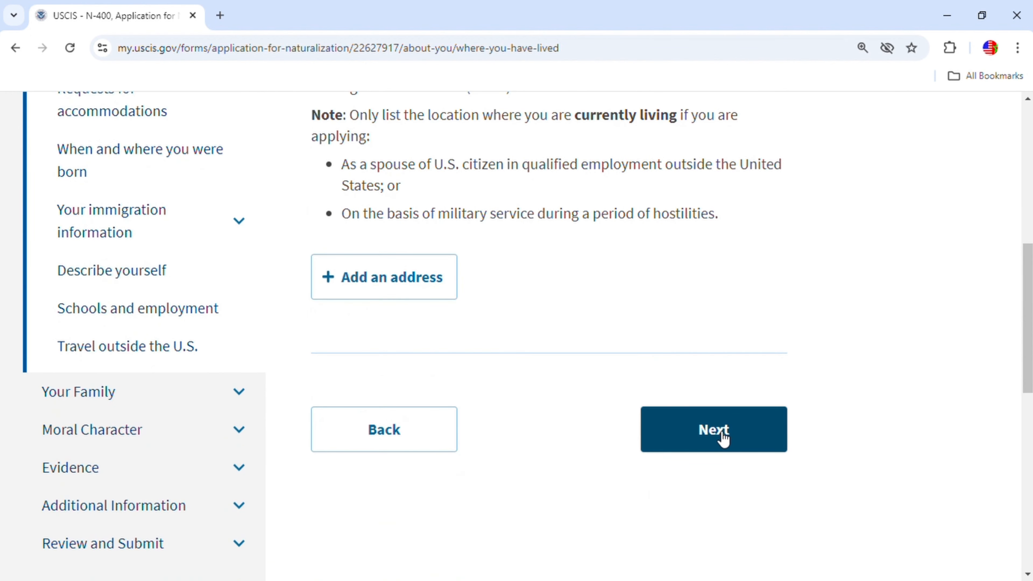
{"action": "left_click", "coordinate": [703, 429]}
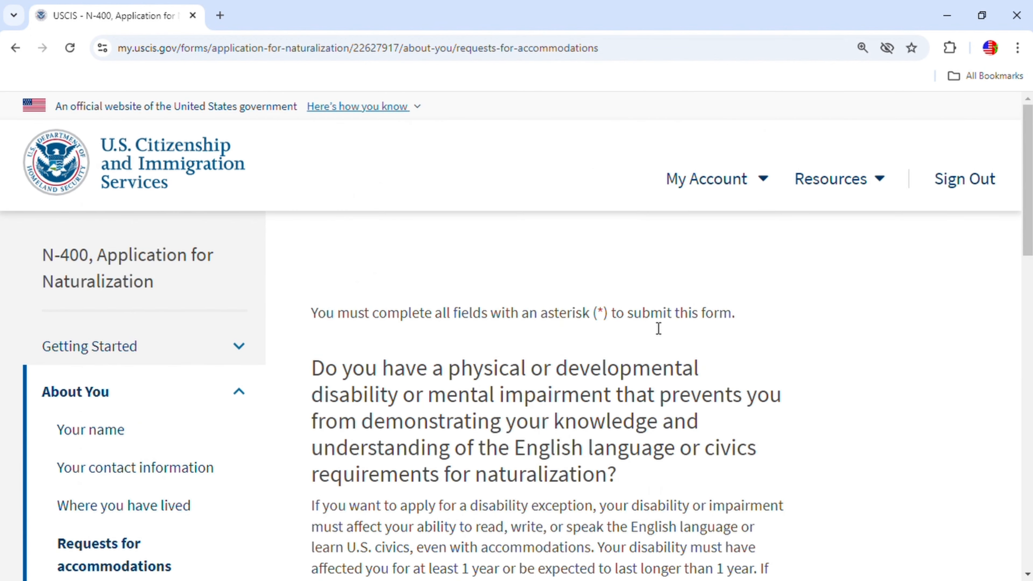
Answer No to the disability exception question and continue to When and where you were born.
{"action": "scroll", "coordinate": [766, 357], "scroll_direction": "down", "scroll_amount": 2}
{"action": "scroll", "coordinate": [766, 357], "scroll_direction": "down", "scroll_amount": 2}
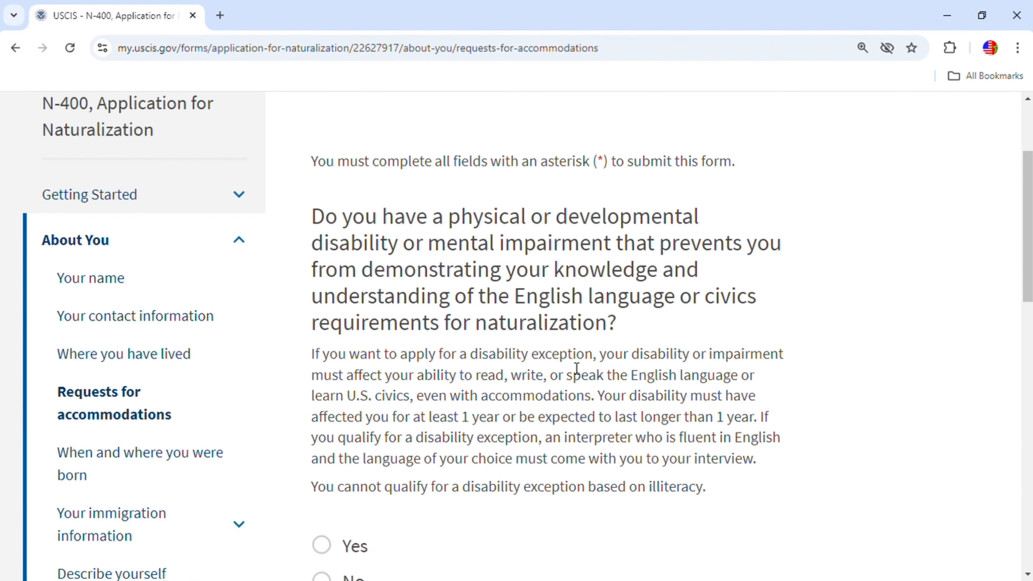
{"action": "scroll", "coordinate": [577, 372], "scroll_direction": "down", "scroll_amount": 2}
{"action": "left_click", "coordinate": [321, 506]}
{"action": "scroll", "coordinate": [542, 448], "scroll_direction": "down", "scroll_amount": 6}
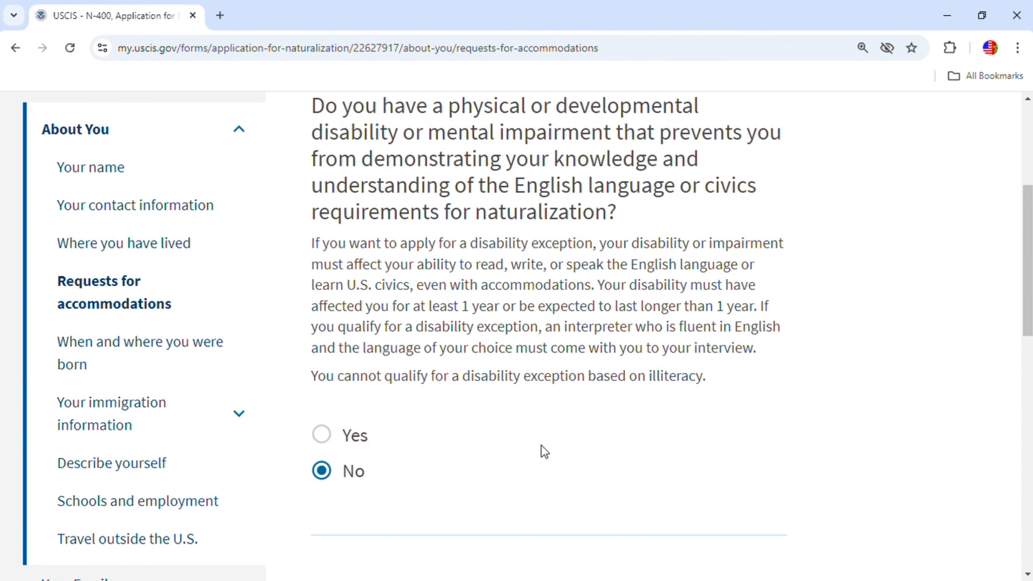
{"action": "left_click", "coordinate": [659, 423]}
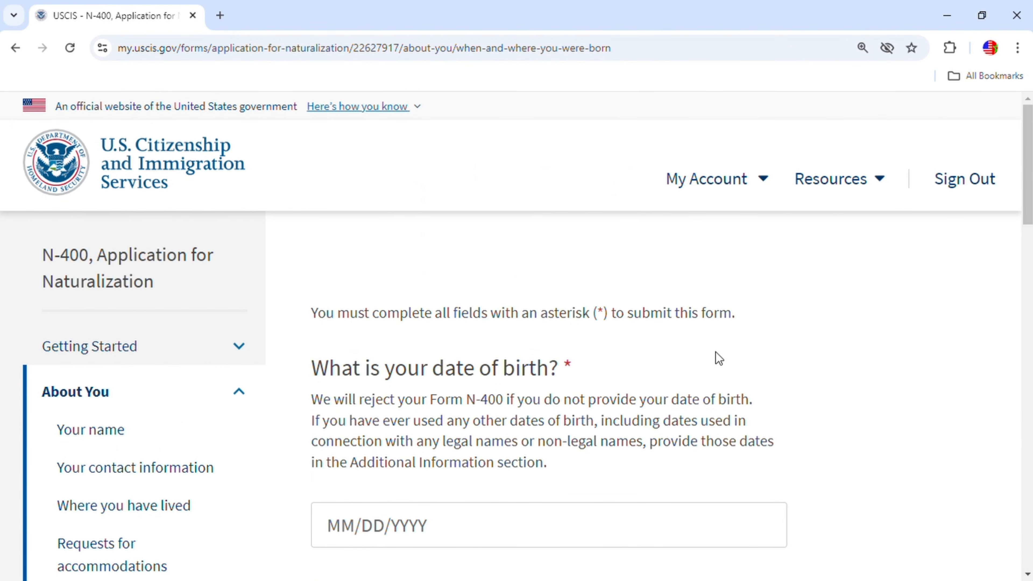
{"action": "scroll", "coordinate": [719, 358], "scroll_direction": "down", "scroll_amount": 4}
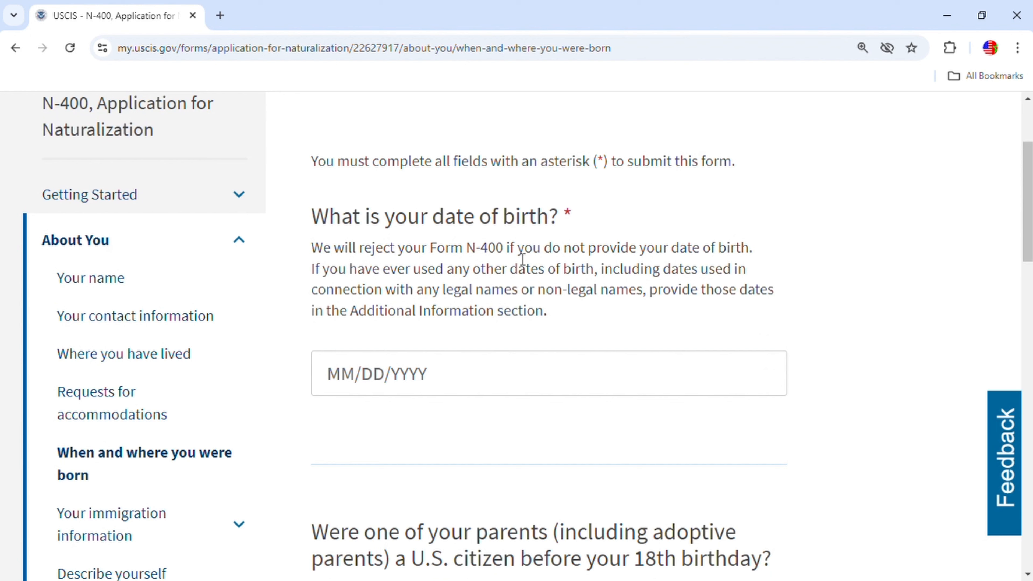
{"action": "left_click", "coordinate": [350, 381]}
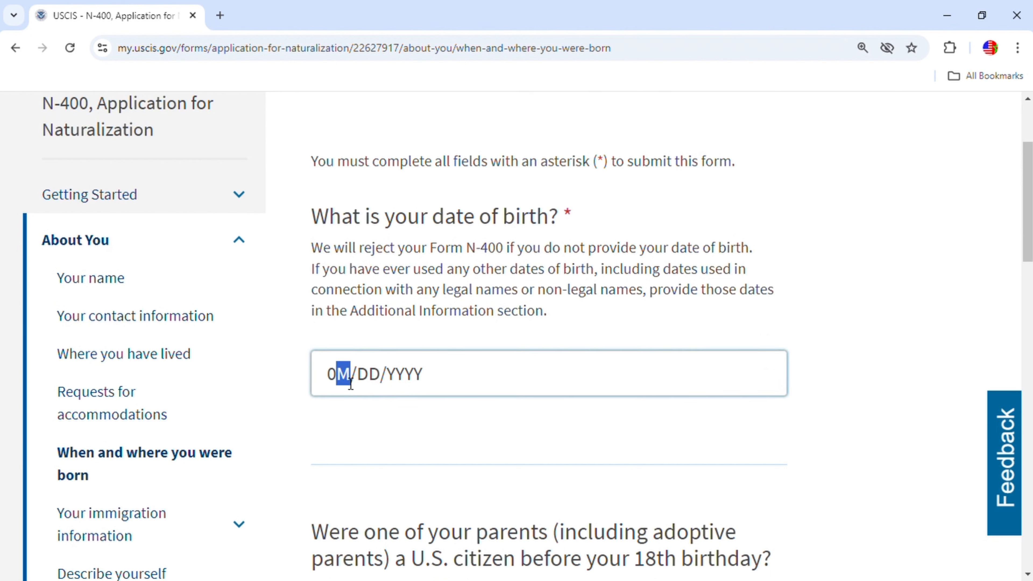
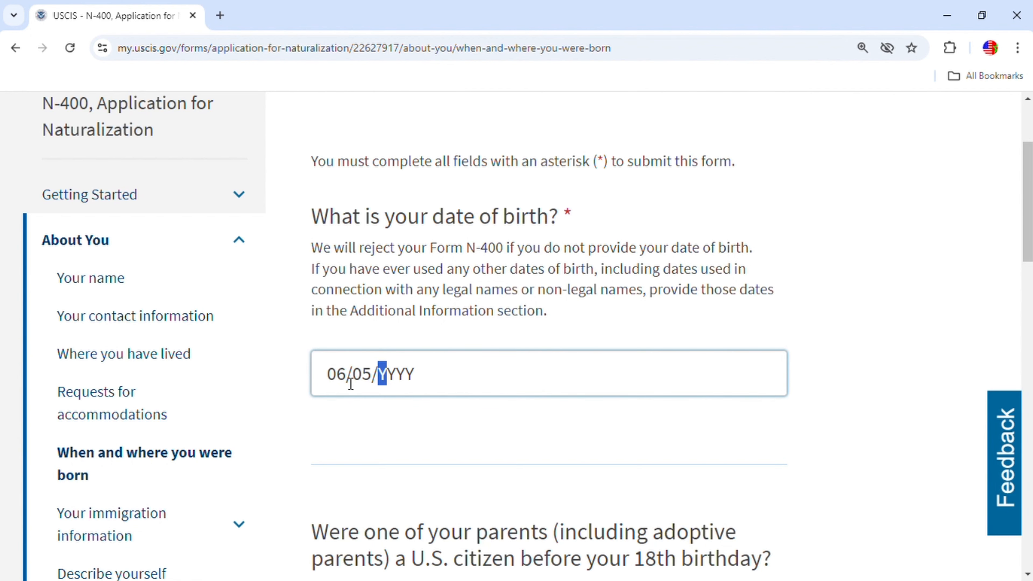
{"action": "scroll", "coordinate": [380, 384], "scroll_direction": "down", "scroll_amount": 1}
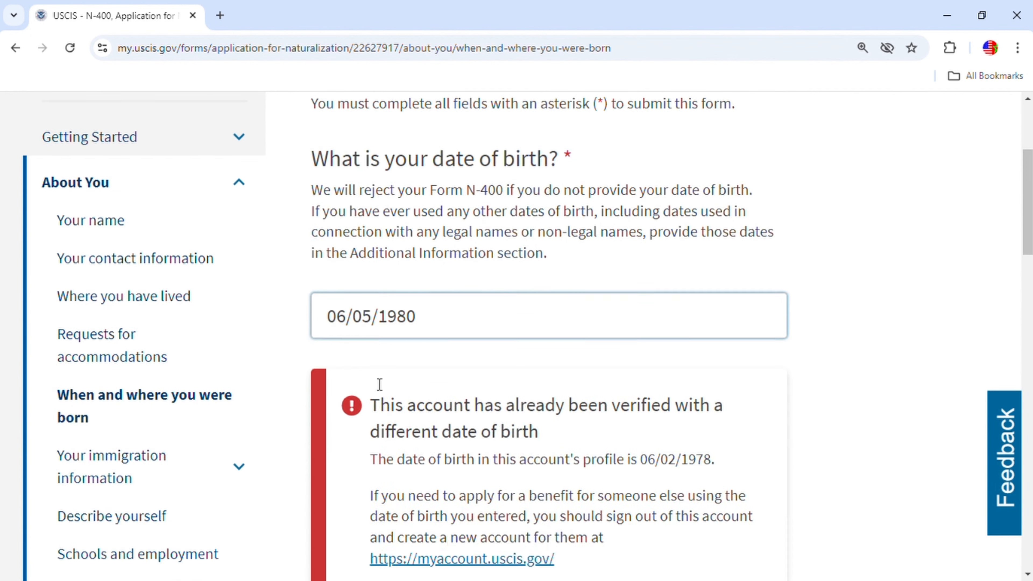
{"action": "scroll", "coordinate": [527, 392], "scroll_direction": "down", "scroll_amount": 3}
{"action": "scroll", "coordinate": [524, 386], "scroll_direction": "up", "scroll_amount": 4}
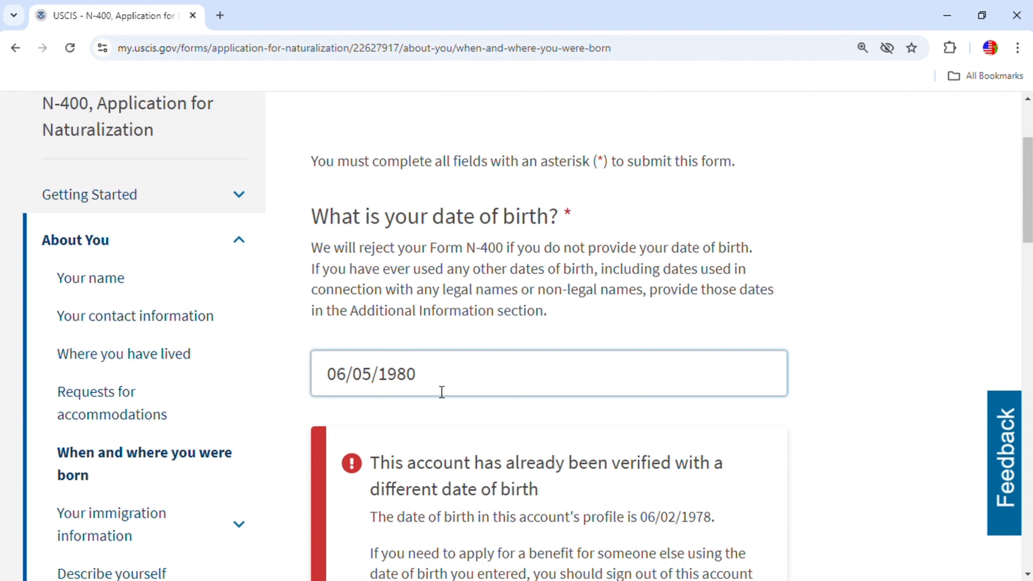
{"action": "key", "text": "BackSpace"}
{"action": "key", "text": "BackSpace"}
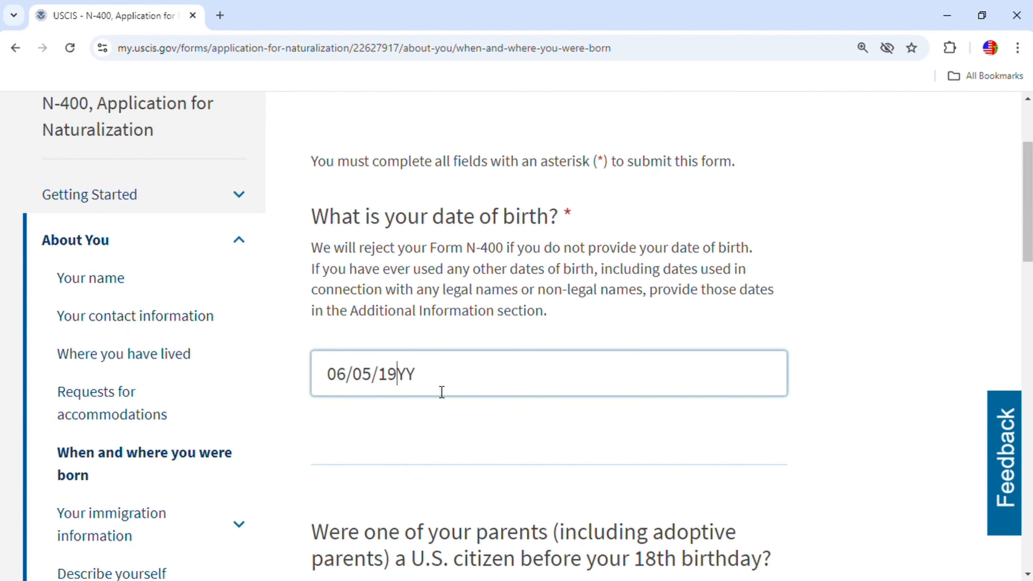
{"action": "type", "text": "78"}
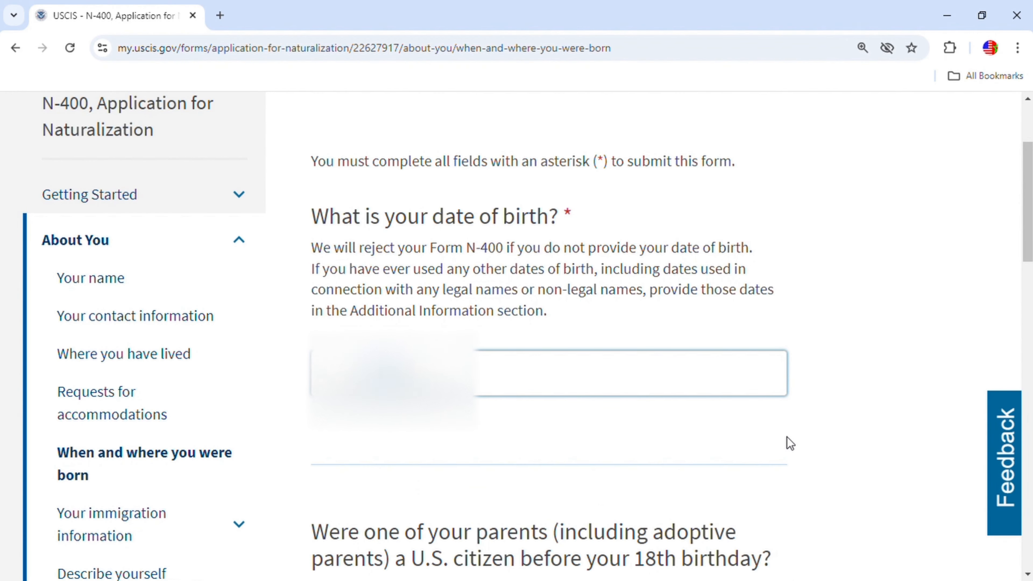
{"action": "scroll", "coordinate": [787, 444], "scroll_direction": "down", "scroll_amount": 4}
{"action": "scroll", "coordinate": [806, 448], "scroll_direction": "down", "scroll_amount": 4}
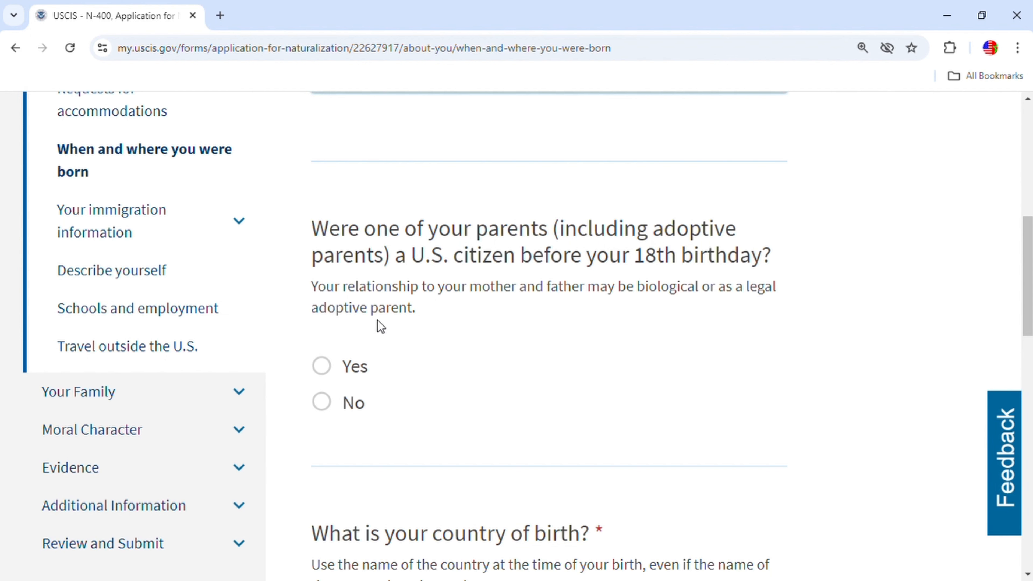
Answer No to the parent citizenship question, set country of birth to Morocco, and continue.
{"action": "left_click", "coordinate": [330, 404]}
{"action": "scroll", "coordinate": [496, 422], "scroll_direction": "down", "scroll_amount": 3}
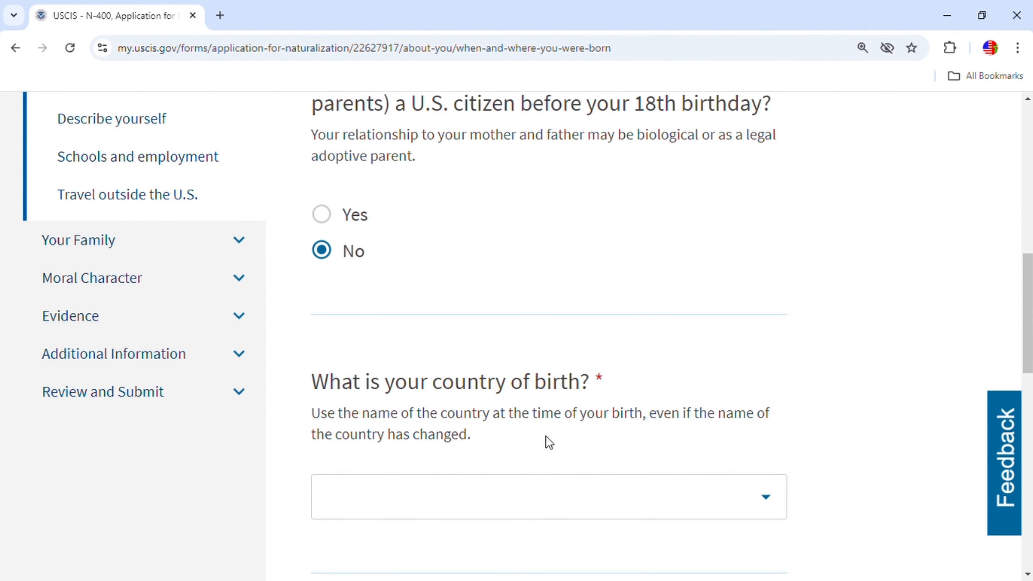
{"action": "left_click", "coordinate": [527, 495]}
{"action": "type", "text": "mo"}
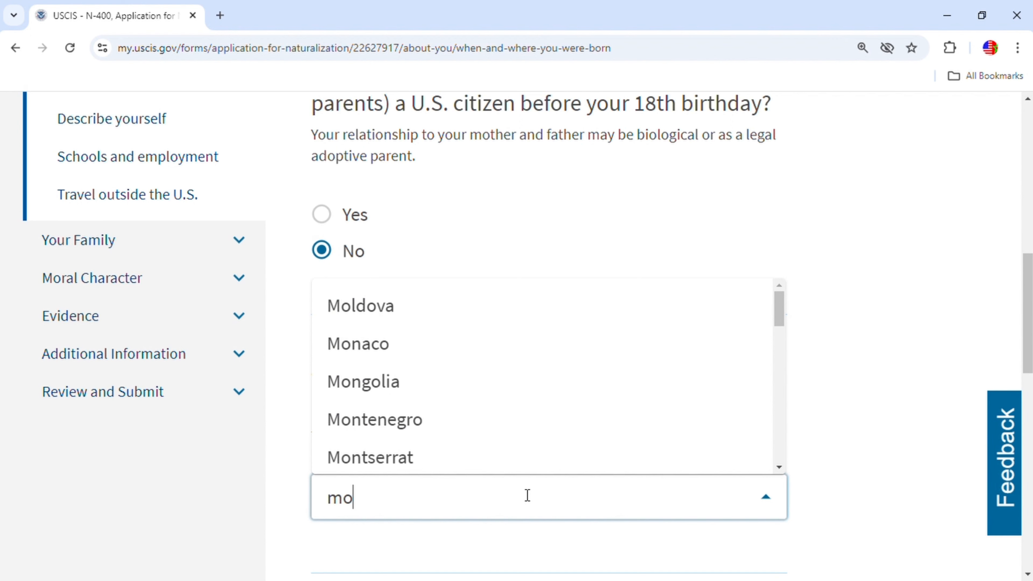
{"action": "type", "text": "r"}
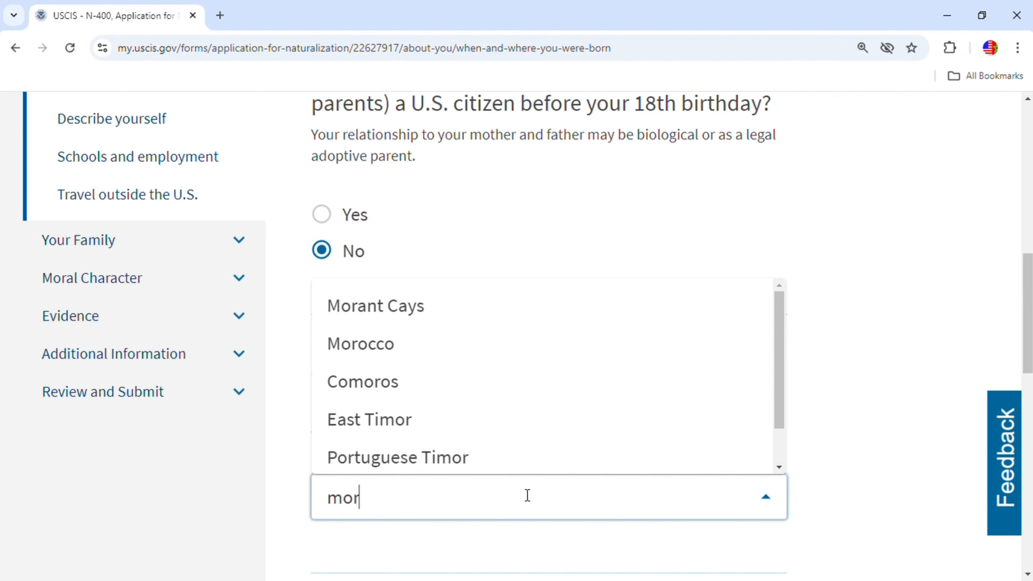
{"action": "left_click", "coordinate": [392, 347]}
{"action": "scroll", "coordinate": [578, 425], "scroll_direction": "down", "scroll_amount": 8}
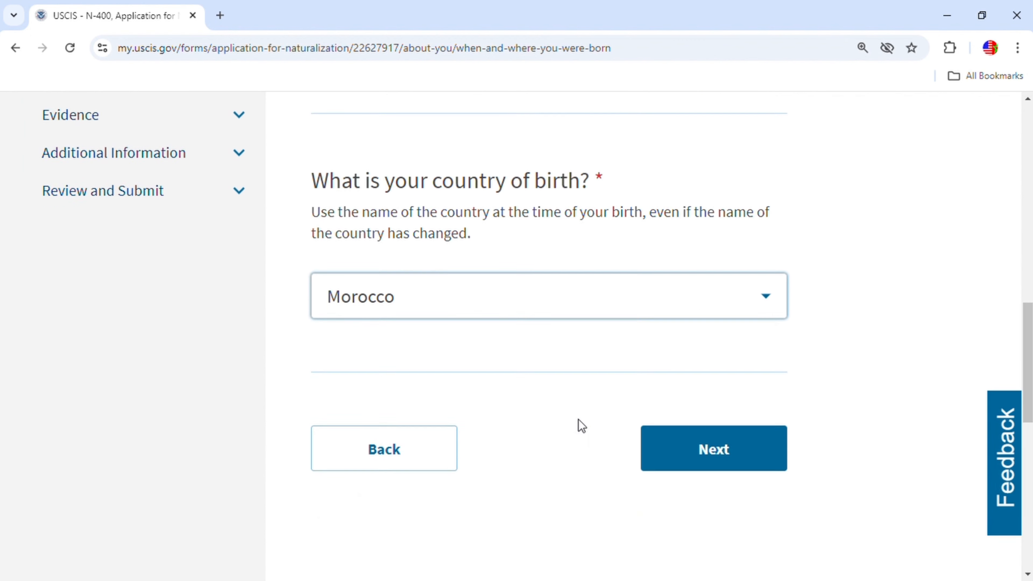
{"action": "left_click", "coordinate": [751, 274]}
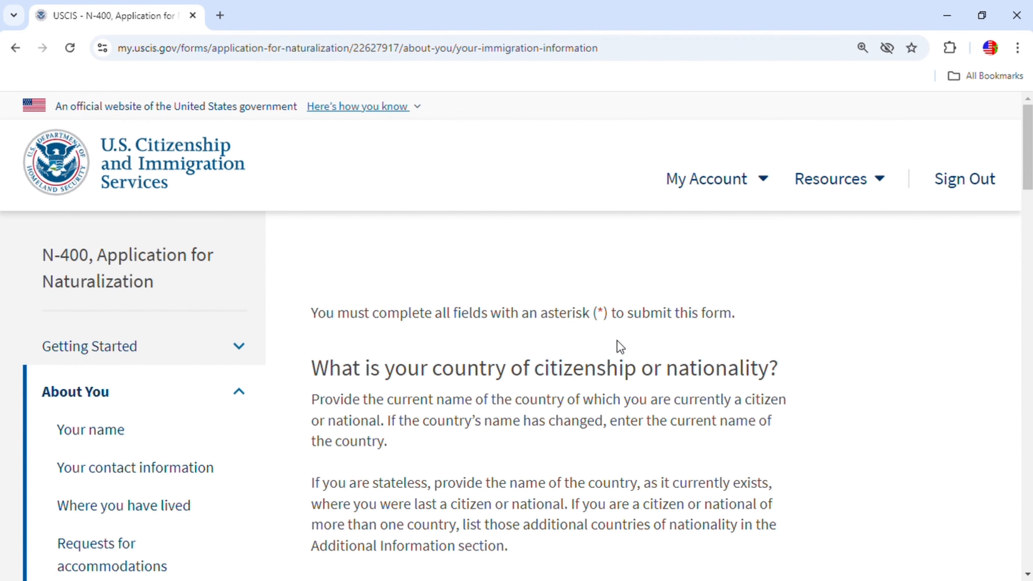
Set the country of citizenship to Morocco.
{"action": "scroll", "coordinate": [618, 346], "scroll_direction": "down", "scroll_amount": 3}
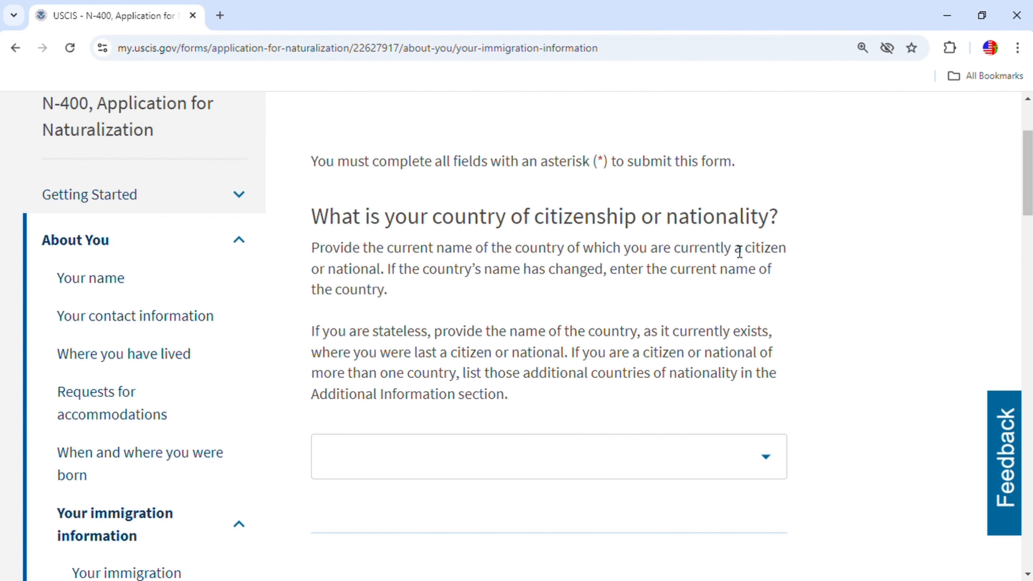
{"action": "scroll", "coordinate": [634, 395], "scroll_direction": "down", "scroll_amount": 2}
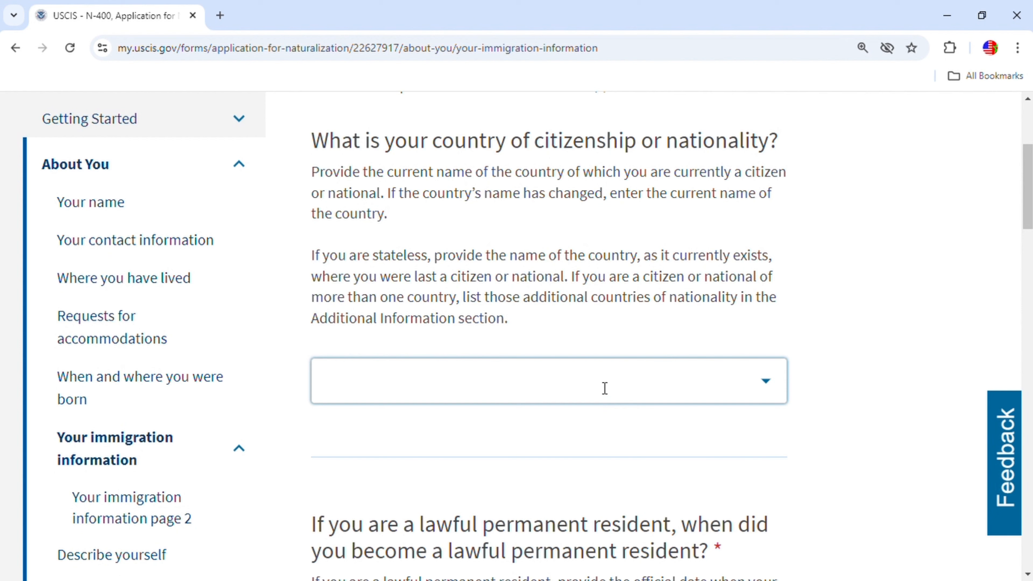
{"action": "left_click", "coordinate": [582, 393]}
{"action": "type", "text": "moroc"}
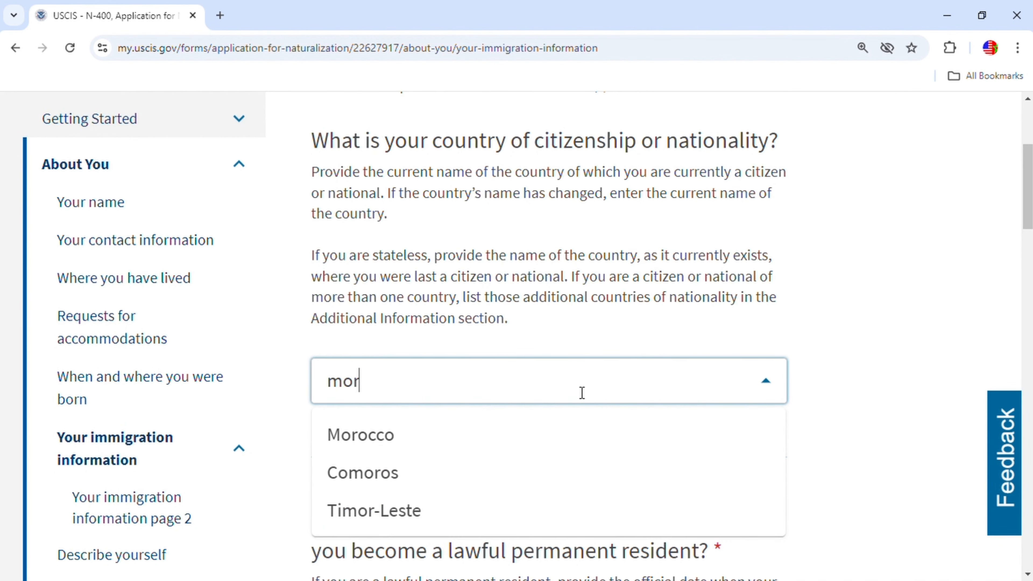
{"action": "left_click", "coordinate": [414, 446]}
Enter 01/01/2018 as the permanent resident date.
{"action": "scroll", "coordinate": [545, 429], "scroll_direction": "down", "scroll_amount": 5}
{"action": "scroll", "coordinate": [621, 401], "scroll_direction": "down", "scroll_amount": 2}
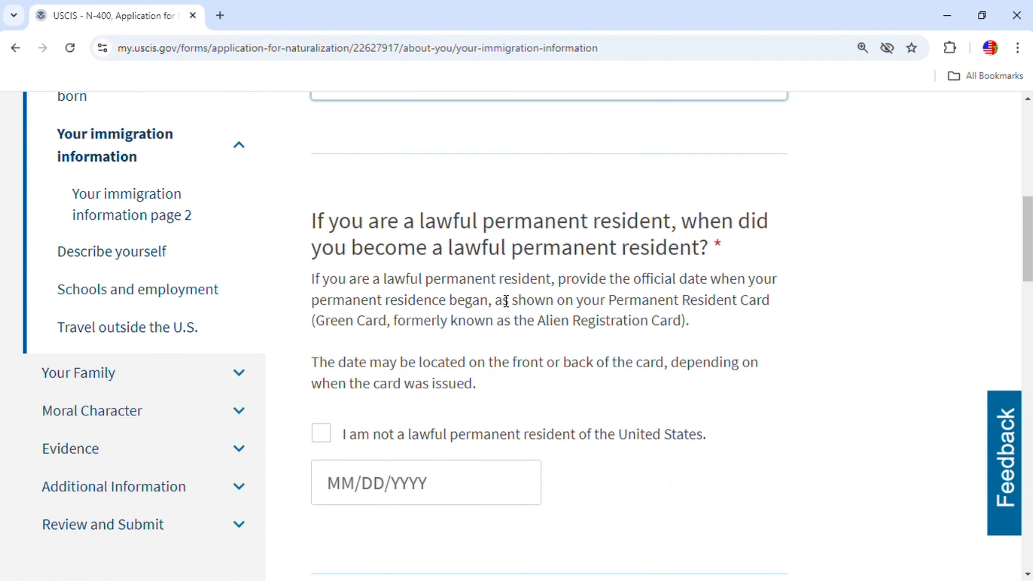
{"action": "left_click", "coordinate": [351, 491]}
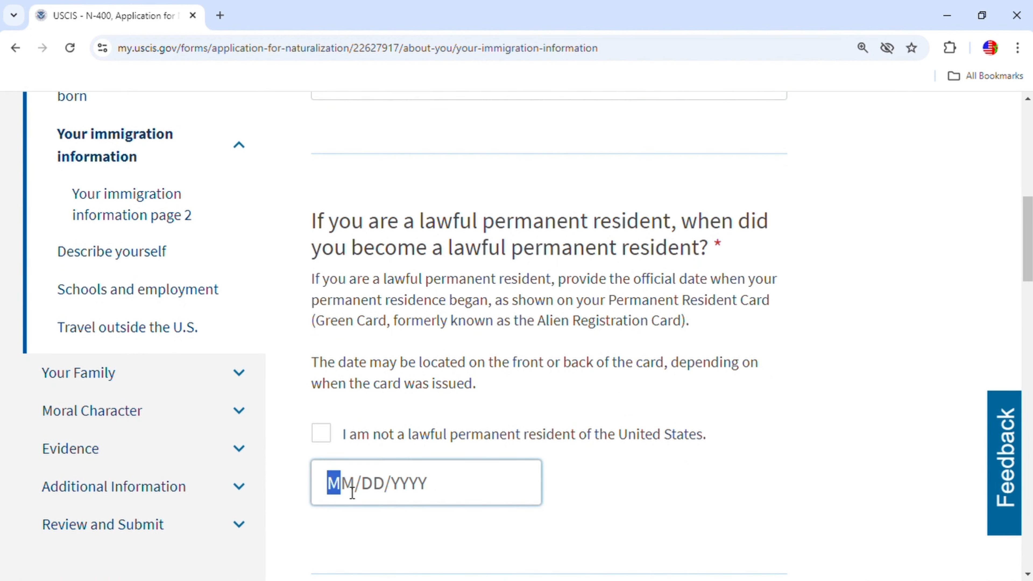
{"action": "type", "text": "01/"}
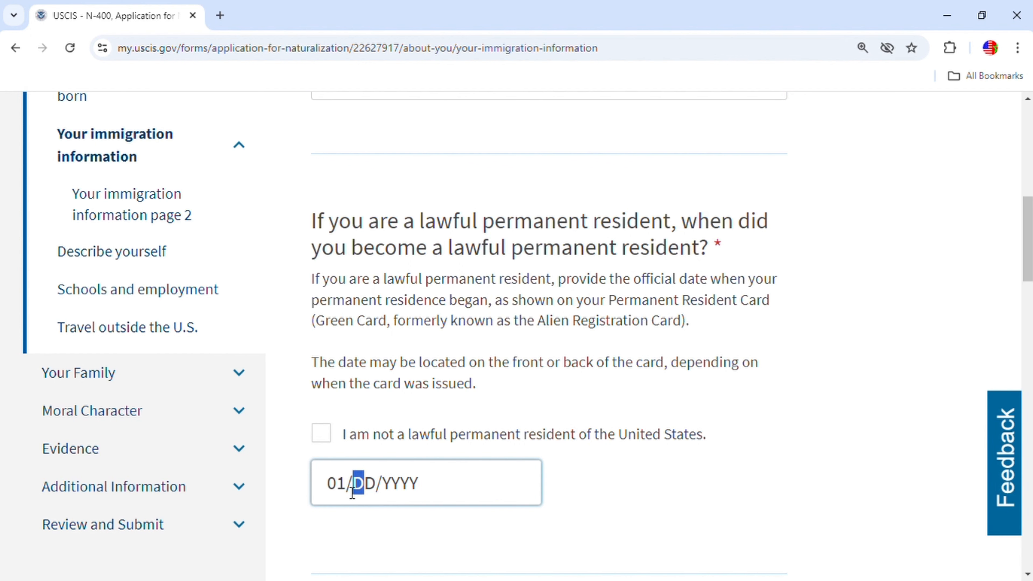
{"action": "type", "text": "01/"}
{"action": "type", "text": "2018"}
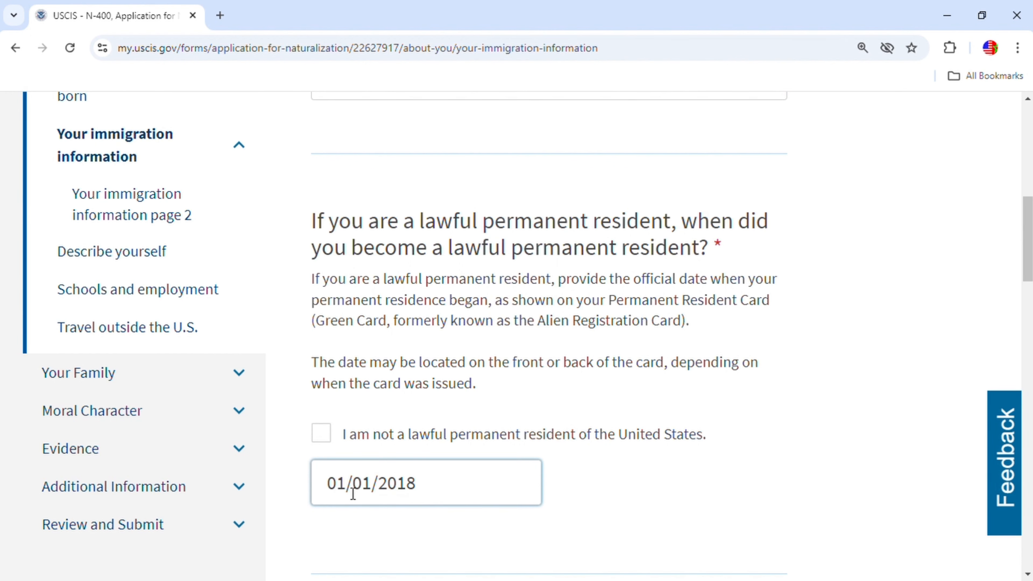
{"action": "scroll", "coordinate": [475, 489], "scroll_direction": "down", "scroll_amount": 6}
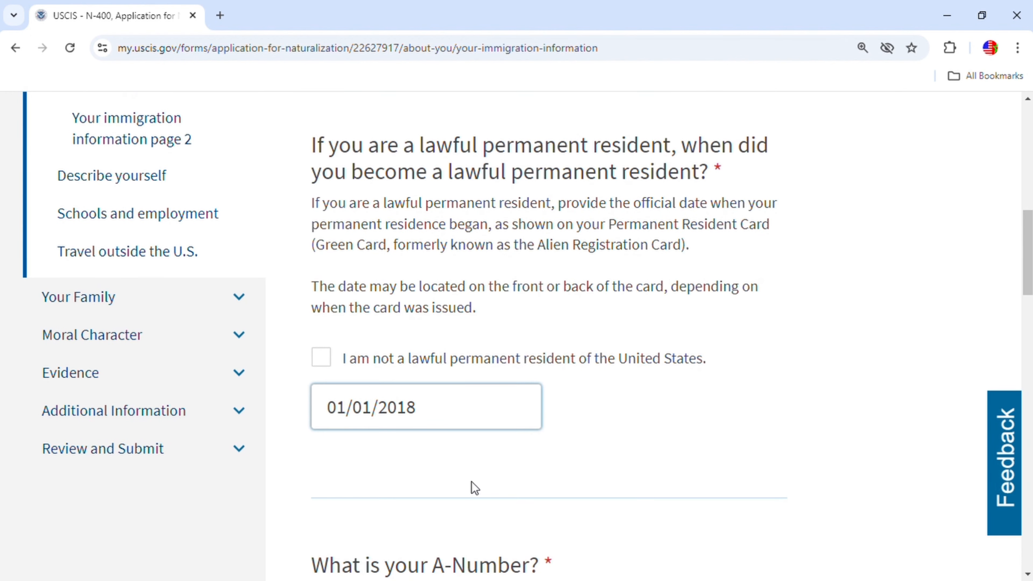
{"action": "scroll", "coordinate": [473, 422], "scroll_direction": "down", "scroll_amount": 7}
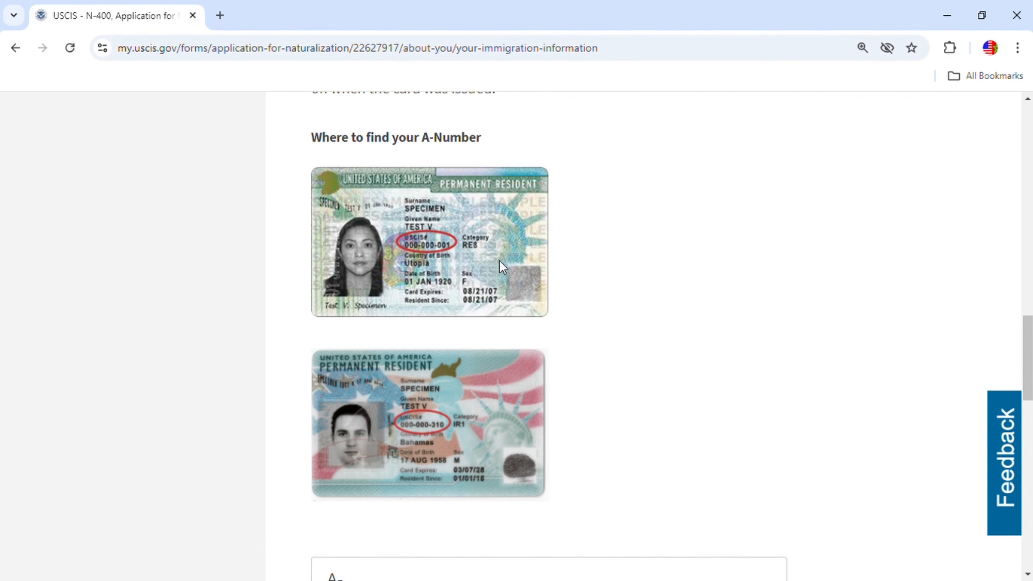
{"action": "scroll", "coordinate": [591, 368], "scroll_direction": "down", "scroll_amount": 6}
Enter the A-Number, then re-enter it in the required format after the validation error.
{"action": "left_click", "coordinate": [403, 292]}
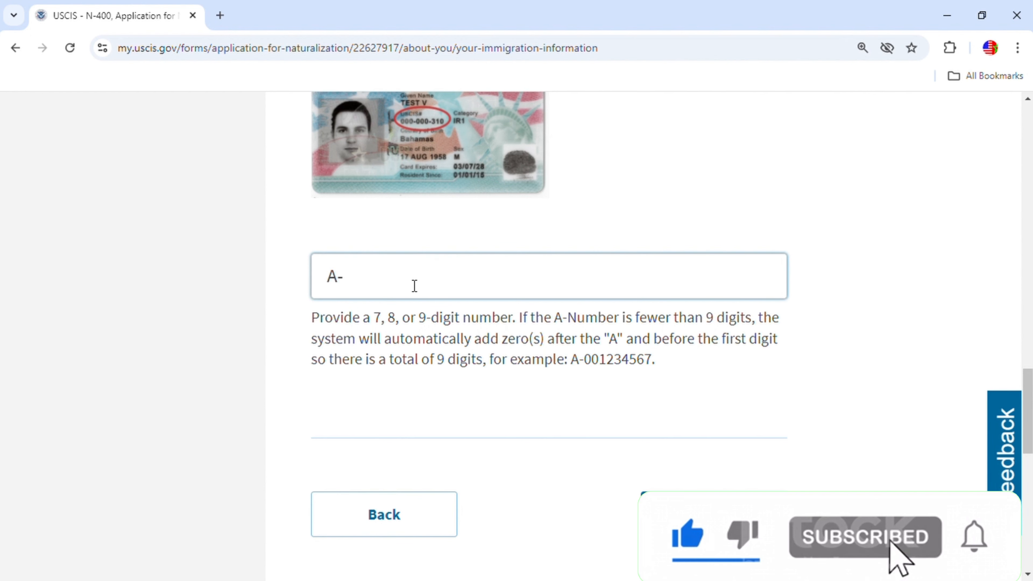
{"action": "type", "text": "0012"}
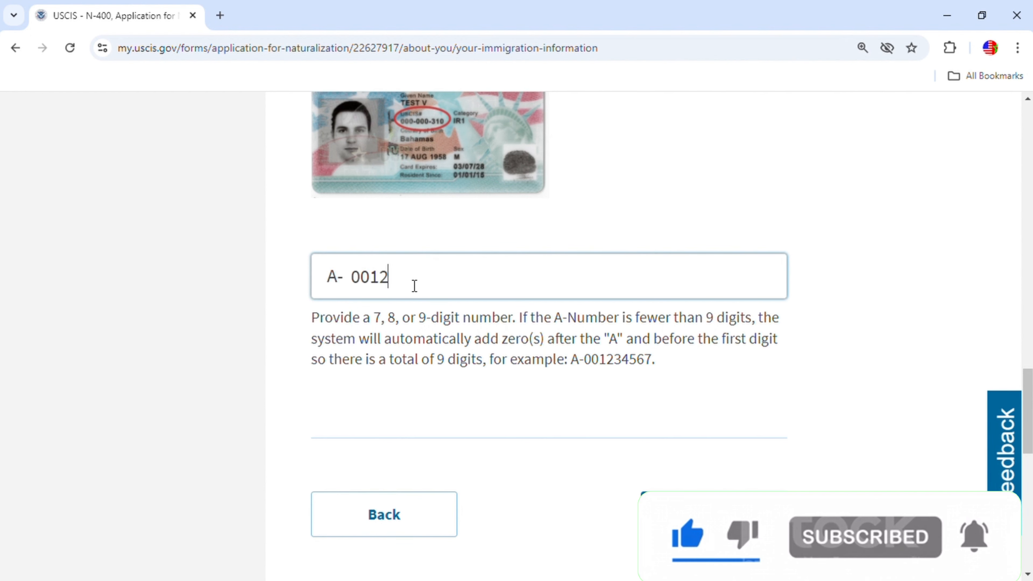
{"action": "type", "text": "34567"}
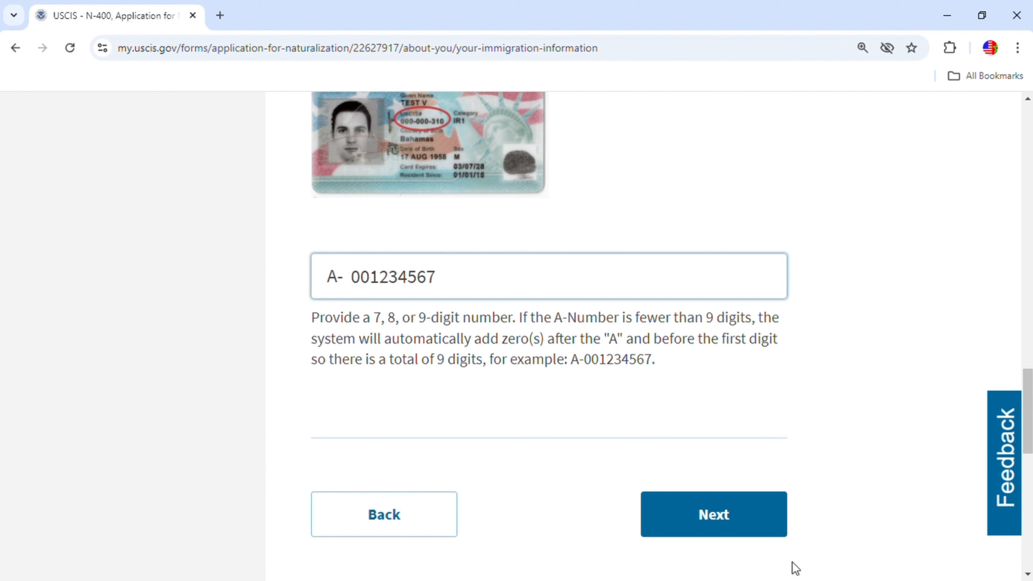
{"action": "left_click", "coordinate": [747, 513]}
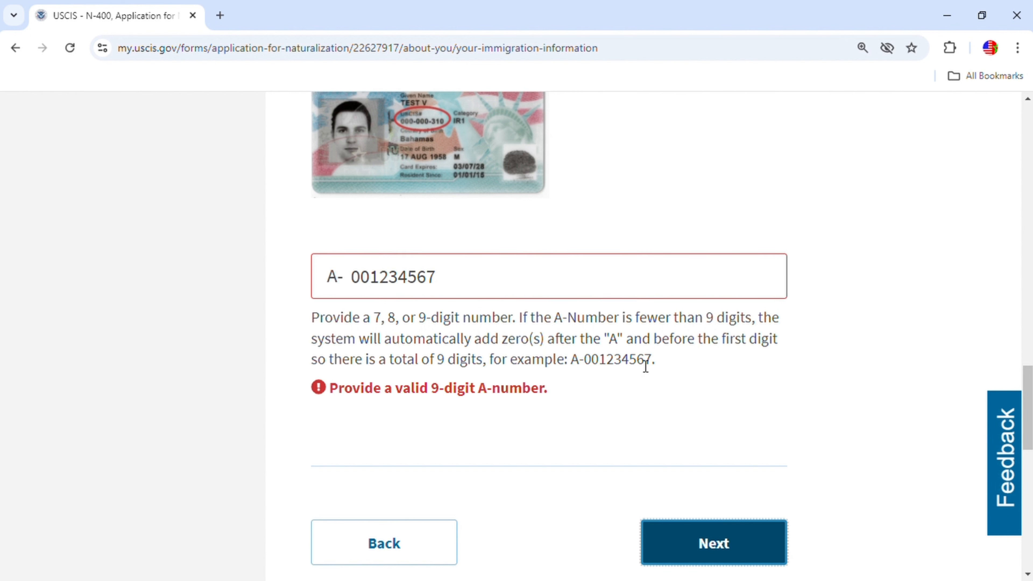
{"action": "left_click_drag", "start_coordinate": [573, 359], "coordinate": [657, 368]}
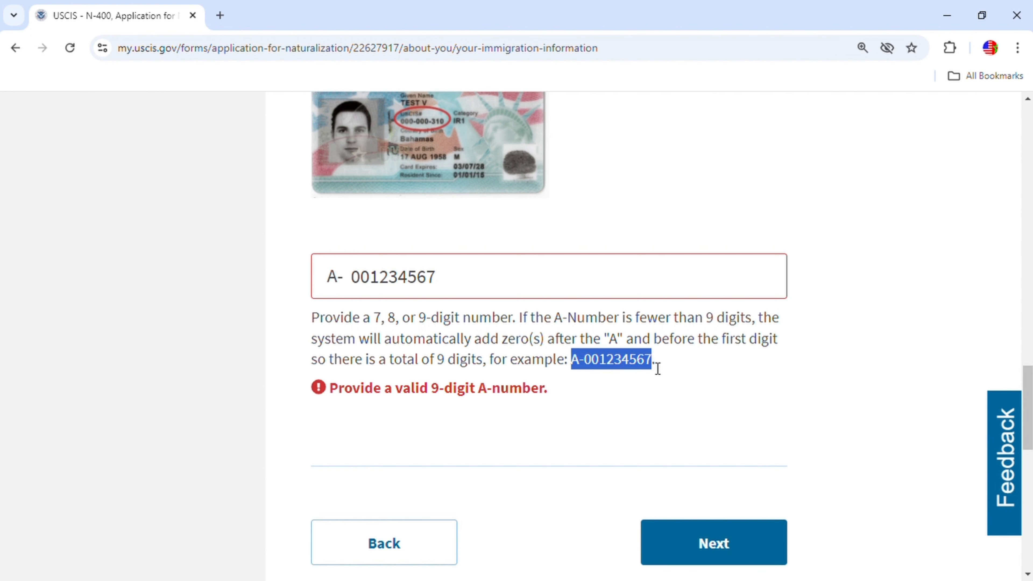
{"action": "left_click", "coordinate": [491, 277]}
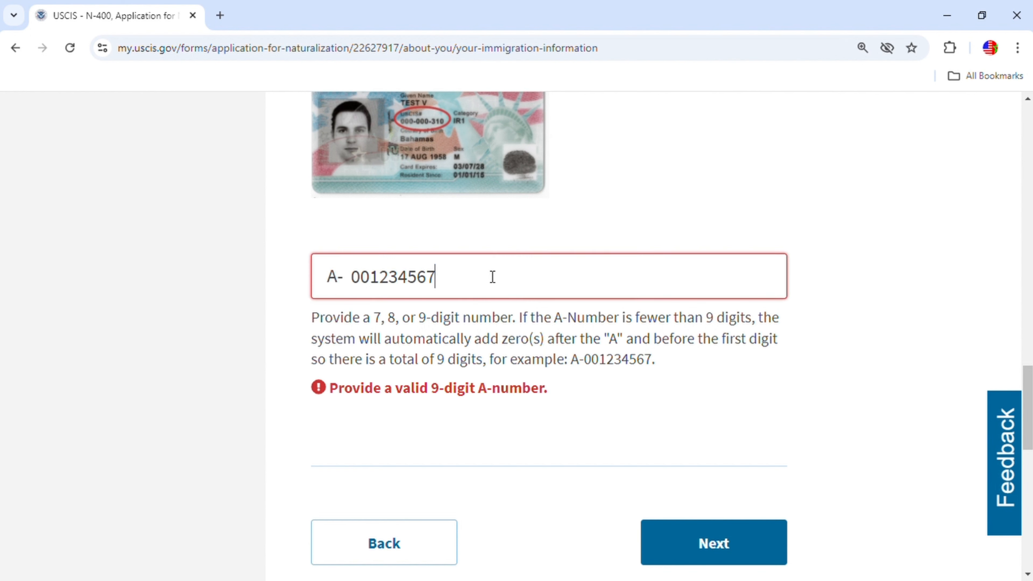
{"action": "left_click_drag", "start_coordinate": [491, 276], "coordinate": [359, 281]}
{"action": "key", "text": "ctrl+c"}
{"action": "key", "text": "BackSpace"}
{"action": "key", "text": "ctrl+v"}
Go to immigration information page 2 and answer Yes to having SSA issue a Social Security card.
{"action": "left_click", "coordinate": [724, 555]}
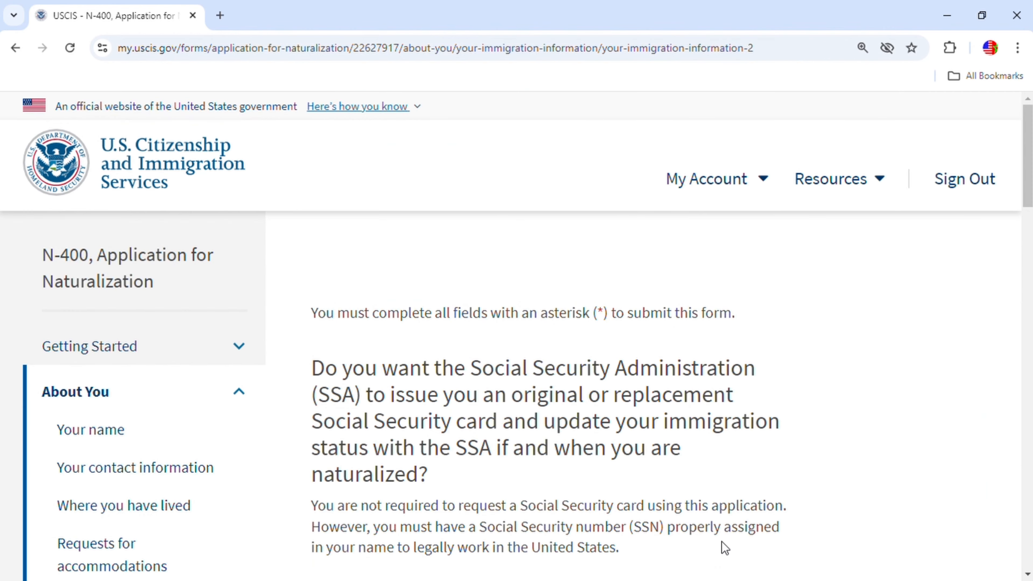
{"action": "scroll", "coordinate": [734, 488], "scroll_direction": "down", "scroll_amount": 1}
{"action": "scroll", "coordinate": [687, 435], "scroll_direction": "down", "scroll_amount": 2}
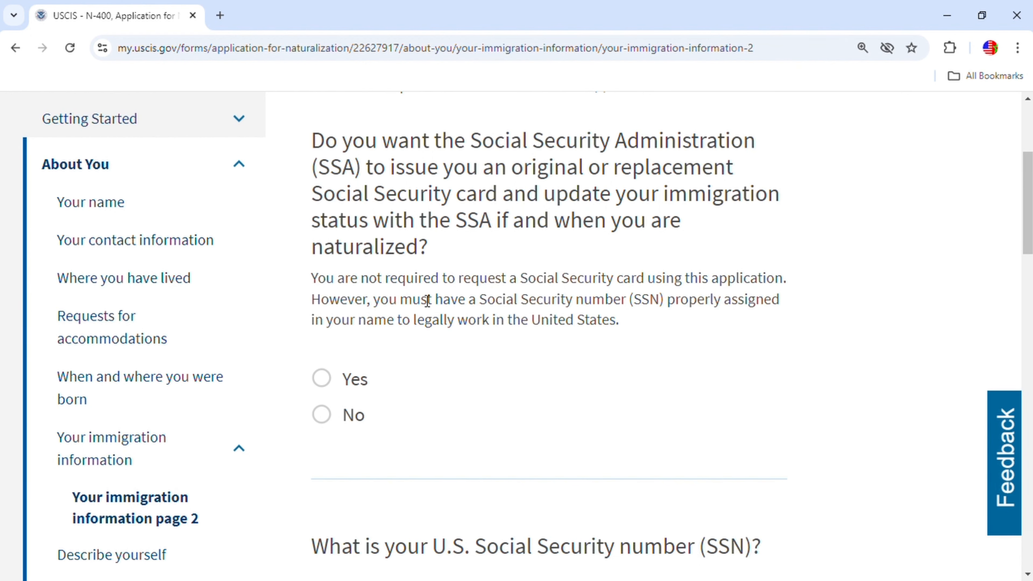
{"action": "left_click", "coordinate": [349, 380]}
{"action": "scroll", "coordinate": [551, 371], "scroll_direction": "down", "scroll_amount": 8}
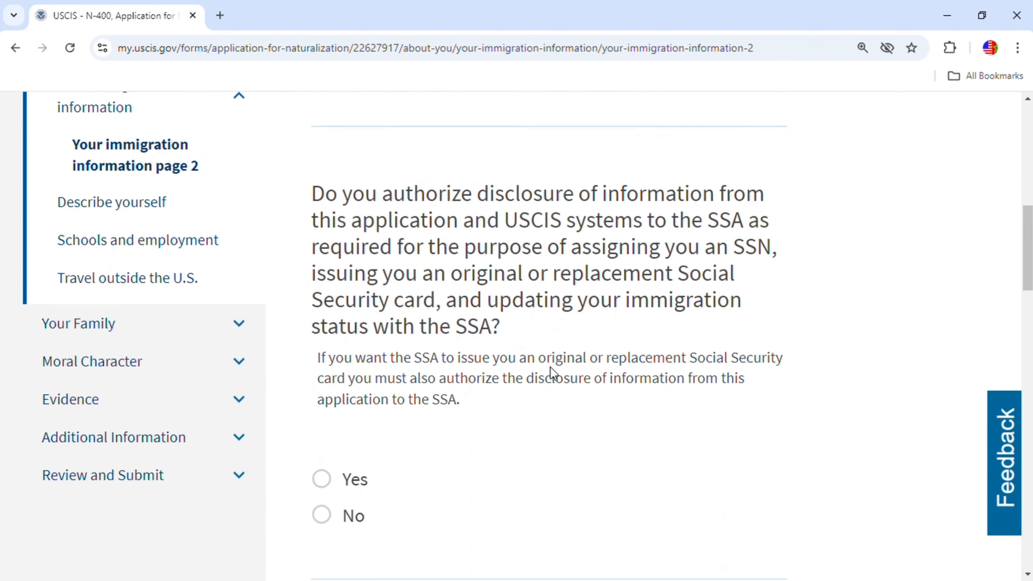
{"action": "scroll", "coordinate": [550, 367], "scroll_direction": "down", "scroll_amount": 2}
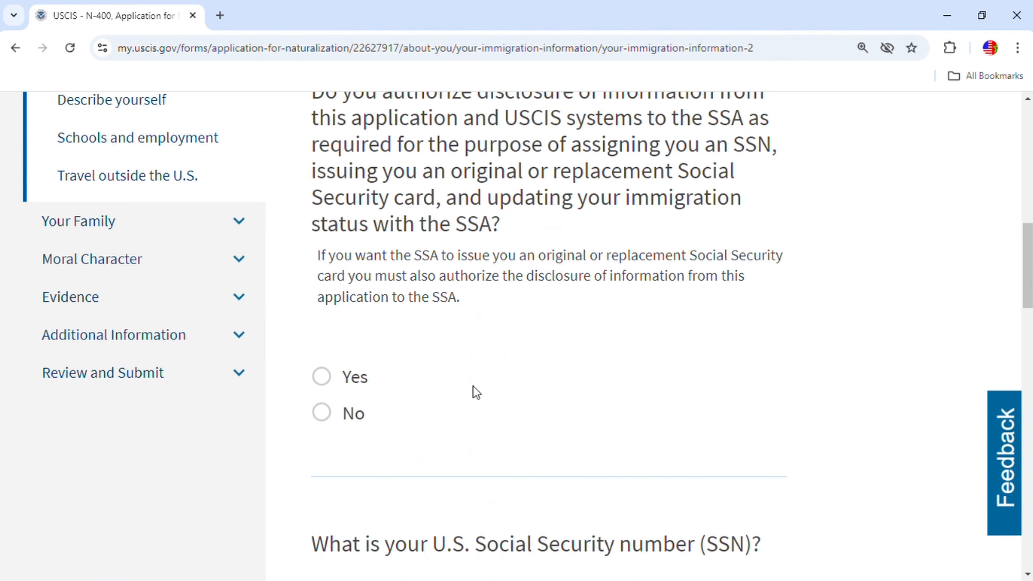
{"action": "scroll", "coordinate": [461, 322], "scroll_direction": "up", "scroll_amount": 4}
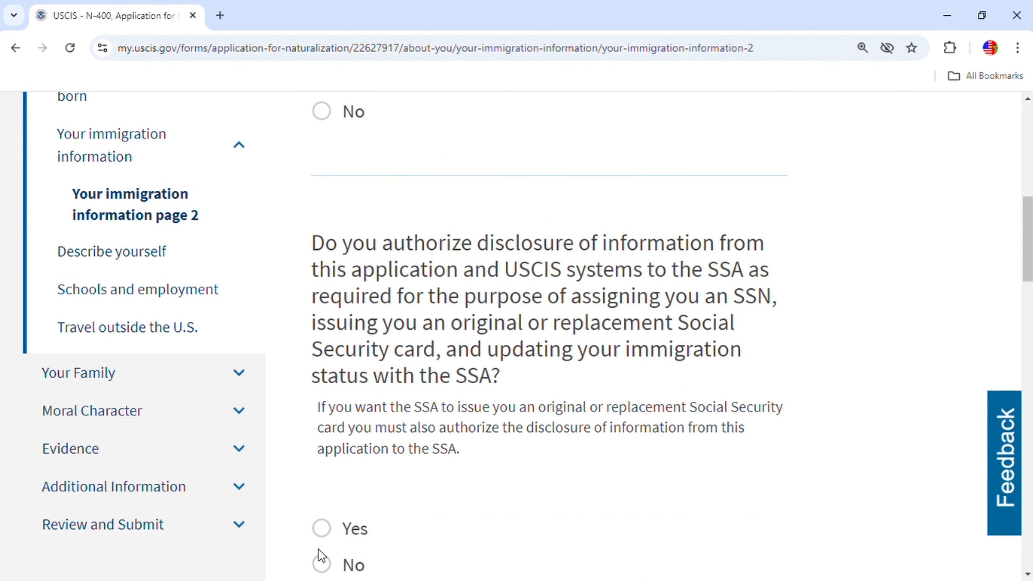
Answer Yes to authorizing disclosure of information to the SSA.
{"action": "left_click", "coordinate": [334, 529]}
{"action": "scroll", "coordinate": [746, 433], "scroll_direction": "down", "scroll_amount": 5}
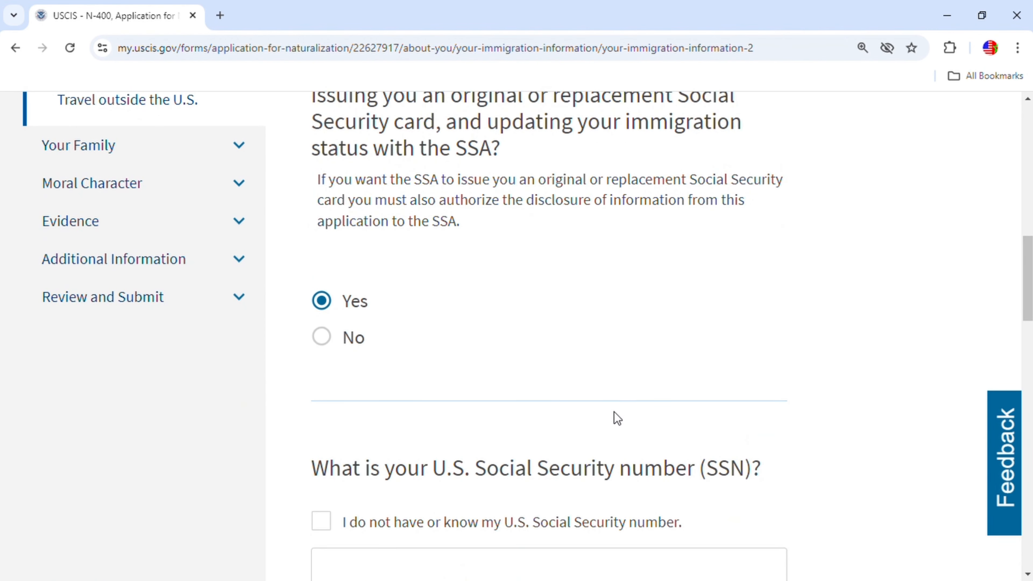
{"action": "scroll", "coordinate": [614, 412], "scroll_direction": "up", "scroll_amount": 2}
{"action": "scroll", "coordinate": [614, 412], "scroll_direction": "down", "scroll_amount": 4}
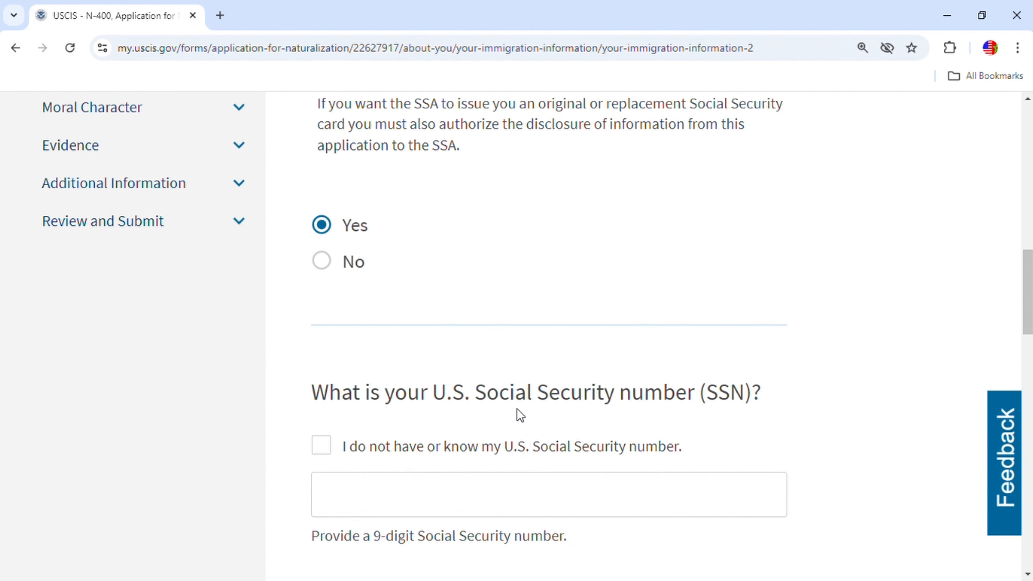
Enter the applicant's Social Security number.
{"action": "left_click", "coordinate": [431, 513]}
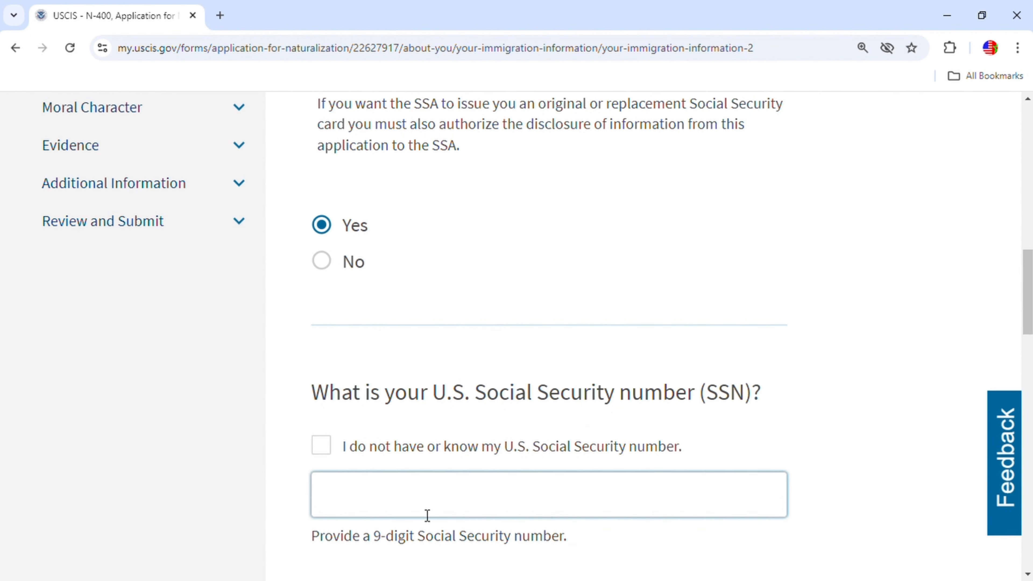
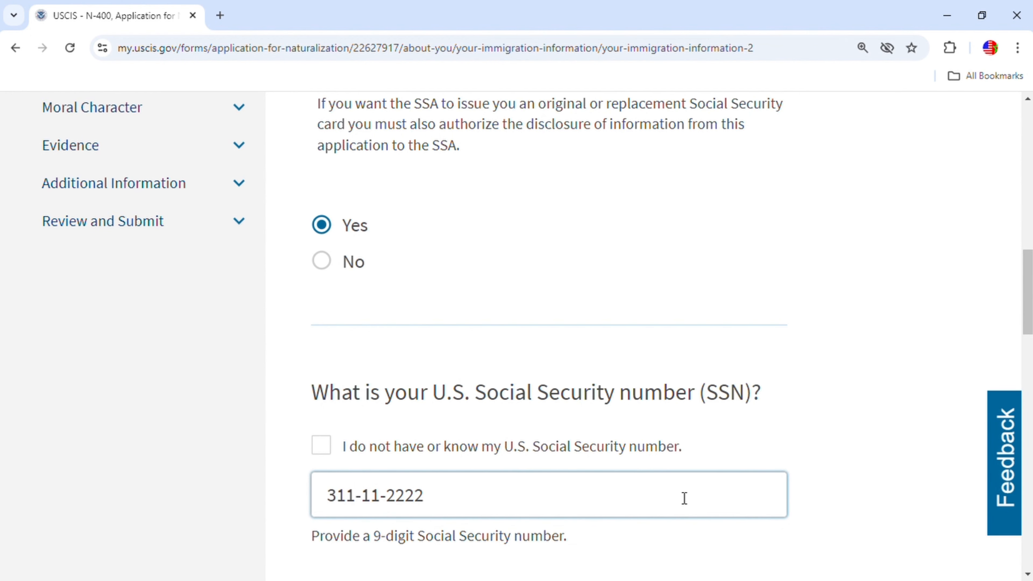
{"action": "scroll", "coordinate": [501, 476], "scroll_direction": "down", "scroll_amount": 4}
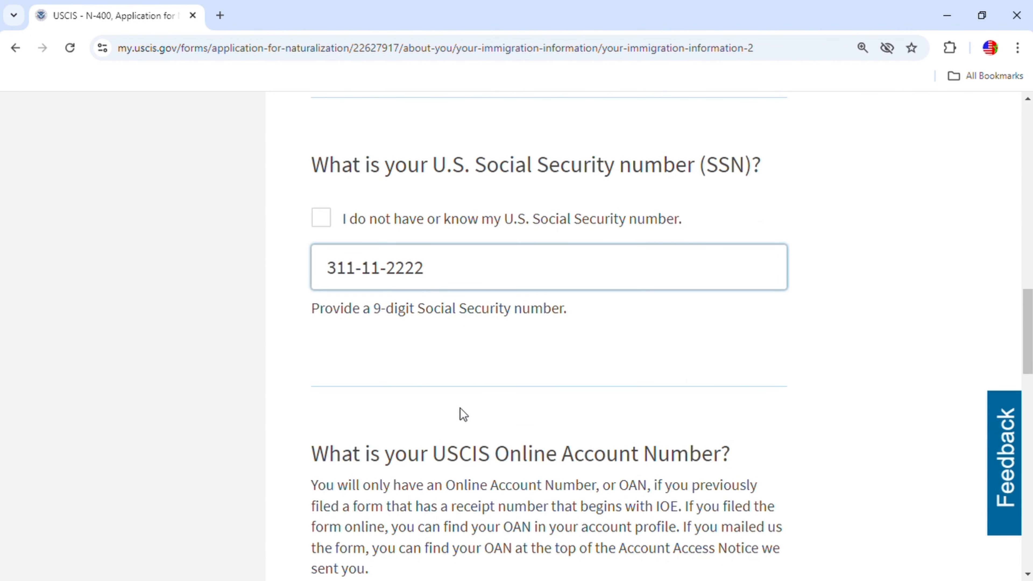
{"action": "scroll", "coordinate": [460, 408], "scroll_direction": "down", "scroll_amount": 3}
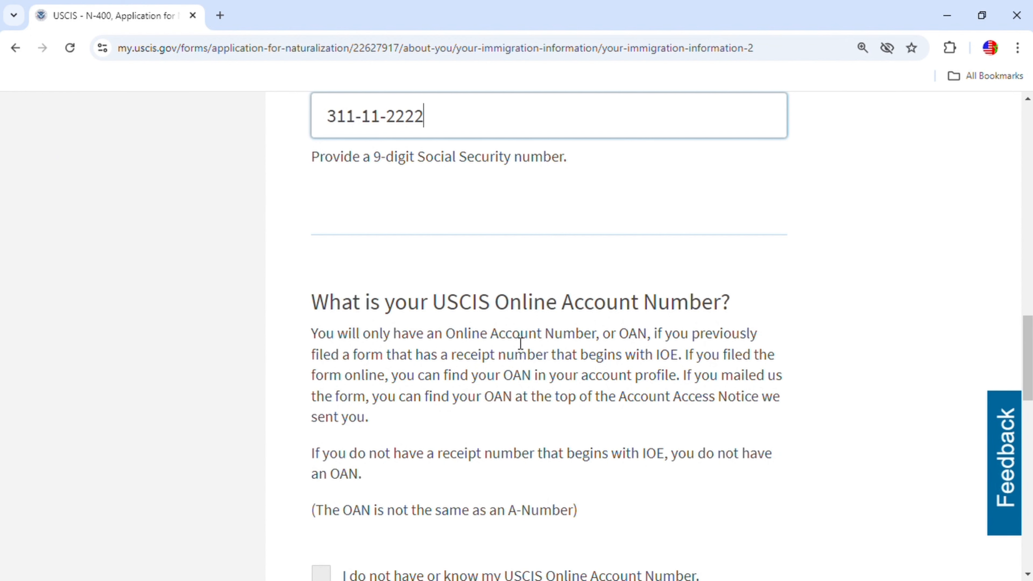
{"action": "scroll", "coordinate": [597, 332], "scroll_direction": "down", "scroll_amount": 3}
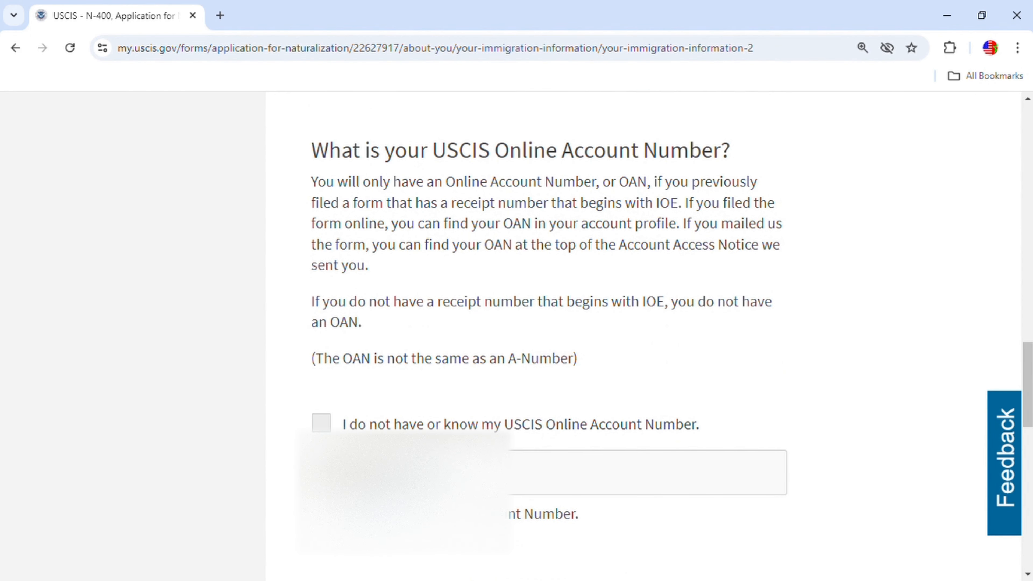
{"action": "scroll", "coordinate": [726, 491], "scroll_direction": "down", "scroll_amount": 6}
Continue to Describe yourself and select Male for gender.
{"action": "left_click", "coordinate": [721, 374]}
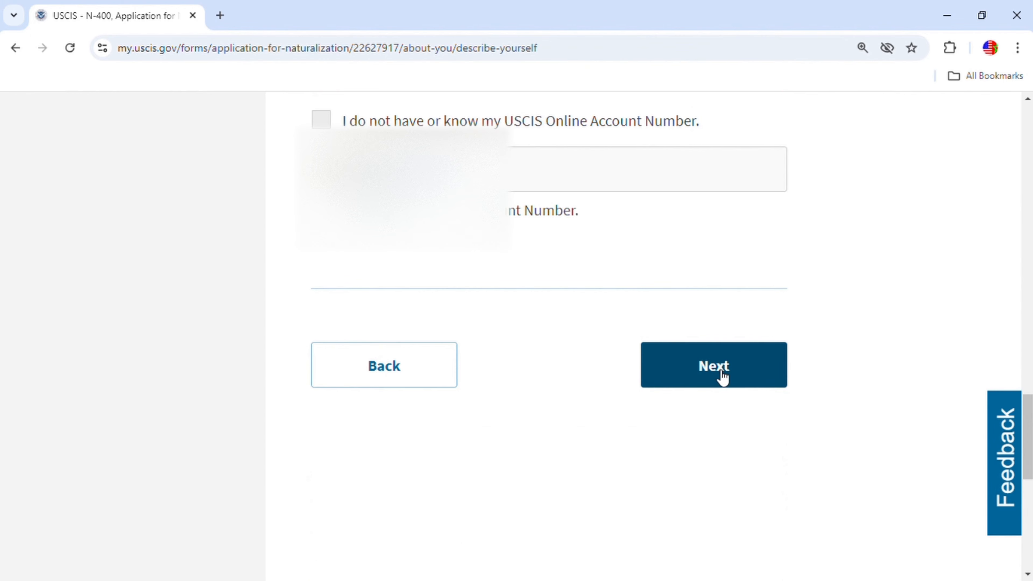
{"action": "scroll", "coordinate": [634, 500], "scroll_direction": "down", "scroll_amount": 5}
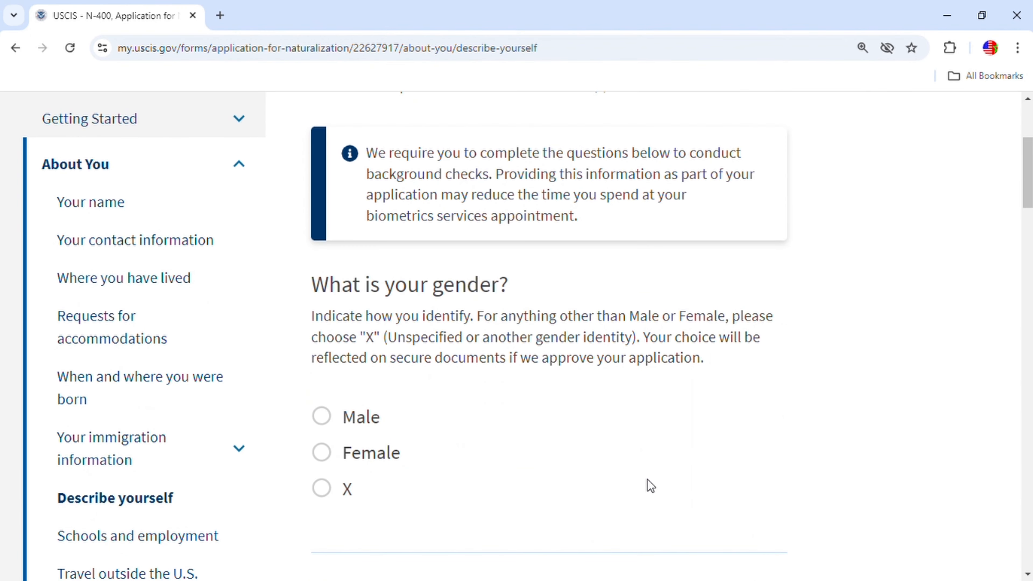
{"action": "left_click", "coordinate": [324, 419]}
{"action": "scroll", "coordinate": [583, 442], "scroll_direction": "down", "scroll_amount": 5}
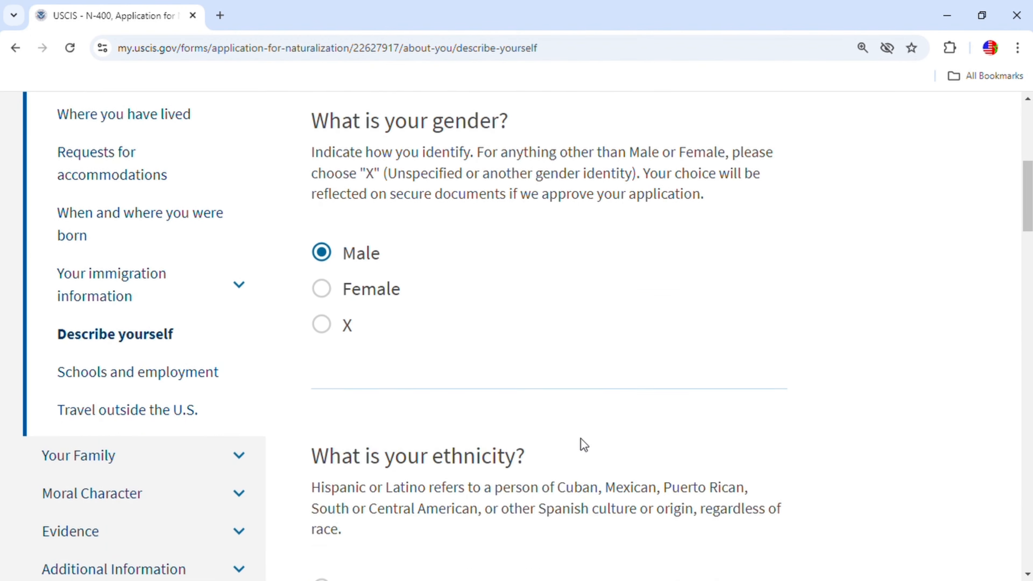
{"action": "scroll", "coordinate": [525, 437], "scroll_direction": "down", "scroll_amount": 3}
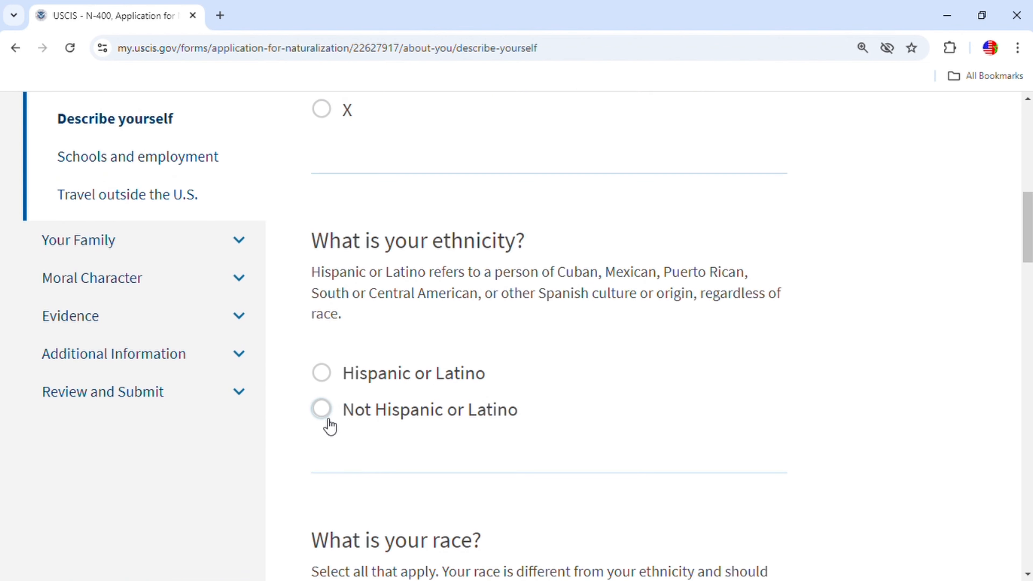
Mark ethnicity as Not Hispanic or Latino and race as White.
{"action": "left_click", "coordinate": [327, 417]}
{"action": "scroll", "coordinate": [524, 429], "scroll_direction": "down", "scroll_amount": 3}
{"action": "scroll", "coordinate": [508, 442], "scroll_direction": "down", "scroll_amount": 3}
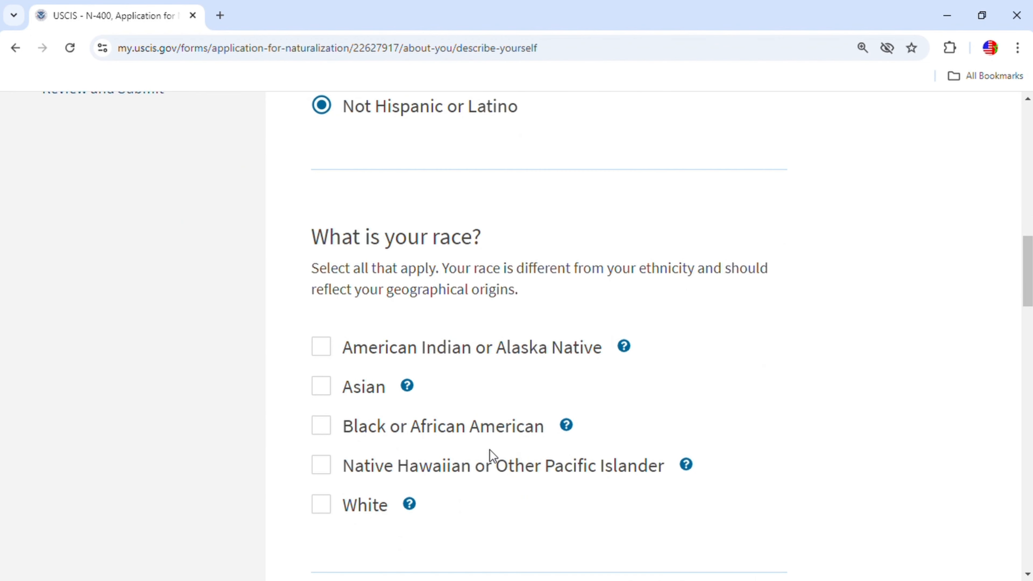
{"action": "left_click", "coordinate": [356, 523]}
{"action": "scroll", "coordinate": [523, 498], "scroll_direction": "down", "scroll_amount": 5}
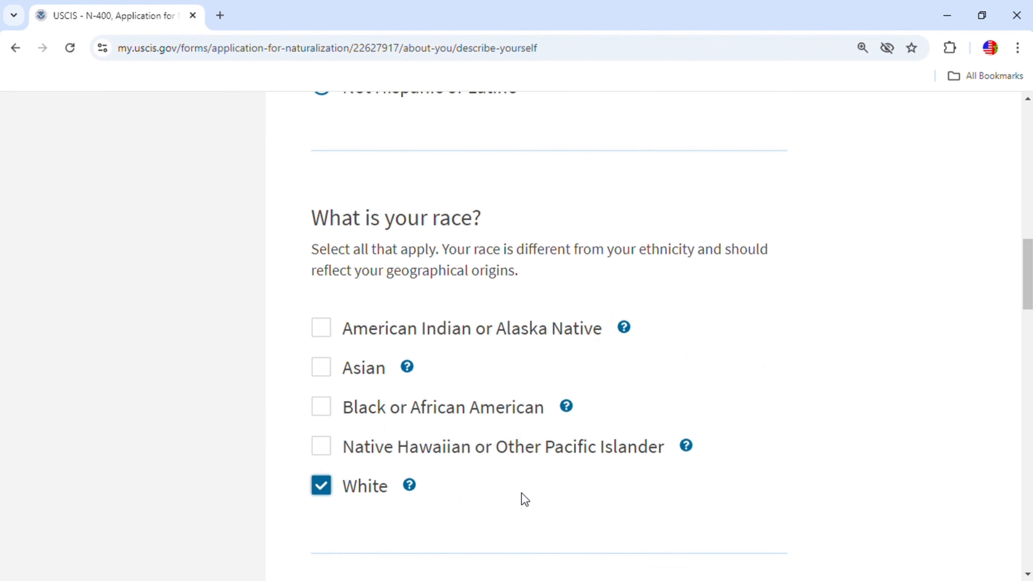
{"action": "mouse_move", "coordinate": [408, 280]}
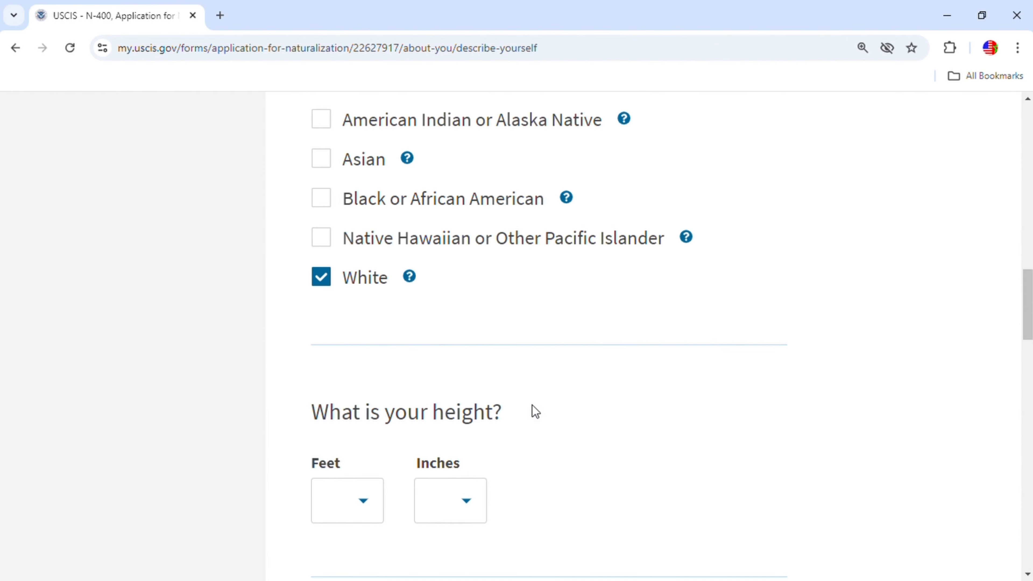
Set height to 5 feet 4 inches and weight to 180 pounds.
{"action": "scroll", "coordinate": [532, 411], "scroll_direction": "down", "scroll_amount": 1}
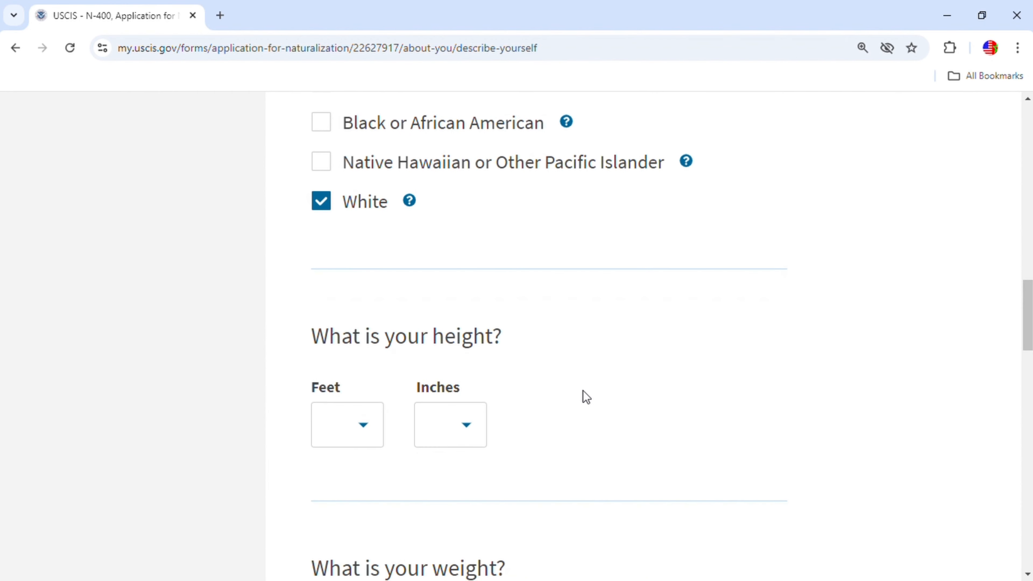
{"action": "left_click", "coordinate": [374, 429]}
{"action": "scroll", "coordinate": [368, 380], "scroll_direction": "down", "scroll_amount": 1}
{"action": "scroll", "coordinate": [367, 378], "scroll_direction": "down", "scroll_amount": 1}
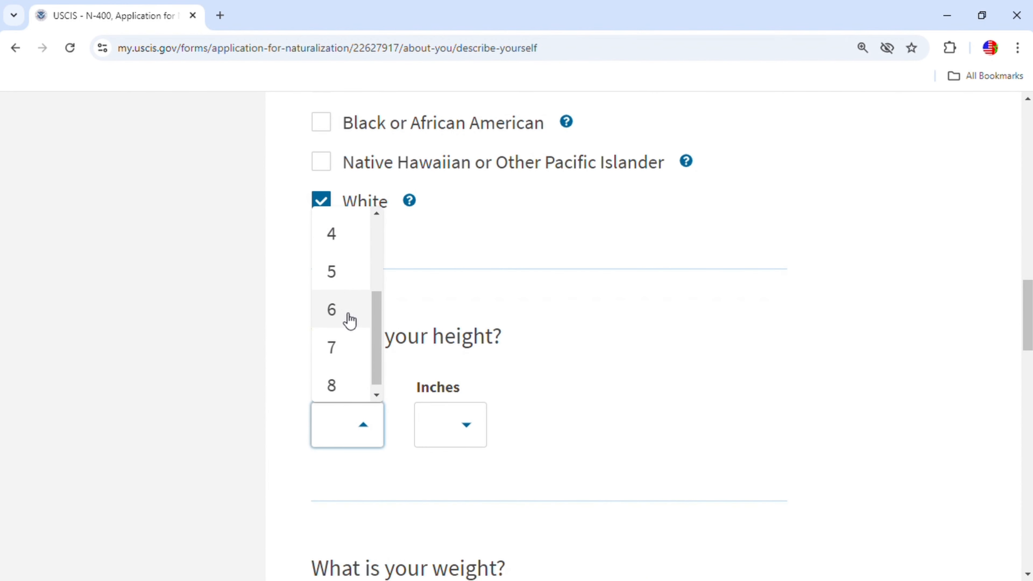
{"action": "left_click", "coordinate": [341, 279]}
{"action": "left_click", "coordinate": [470, 431]}
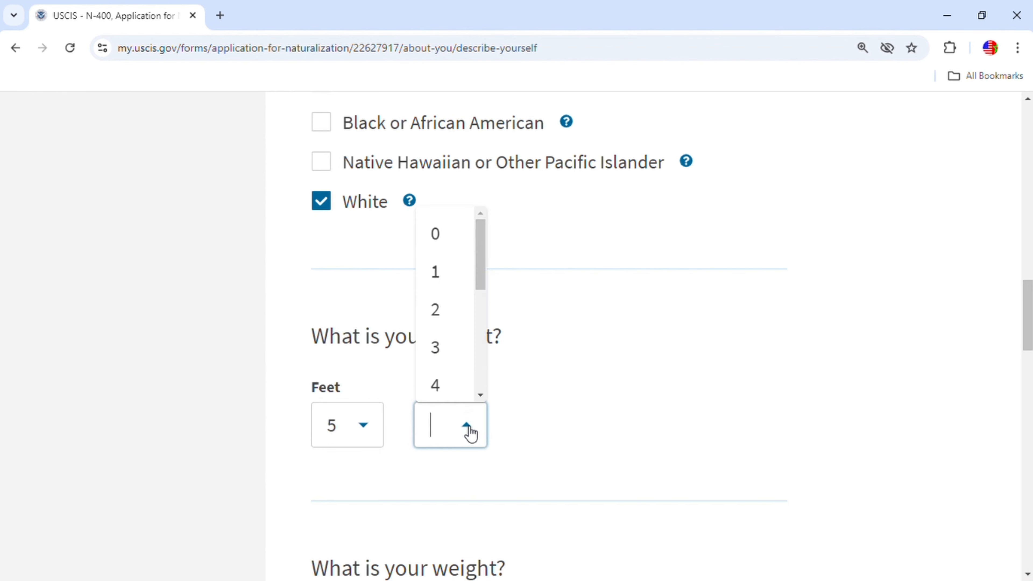
{"action": "left_click", "coordinate": [470, 431]}
{"action": "left_click", "coordinate": [470, 430]}
{"action": "left_click", "coordinate": [449, 393]}
{"action": "scroll", "coordinate": [649, 435], "scroll_direction": "down", "scroll_amount": 5}
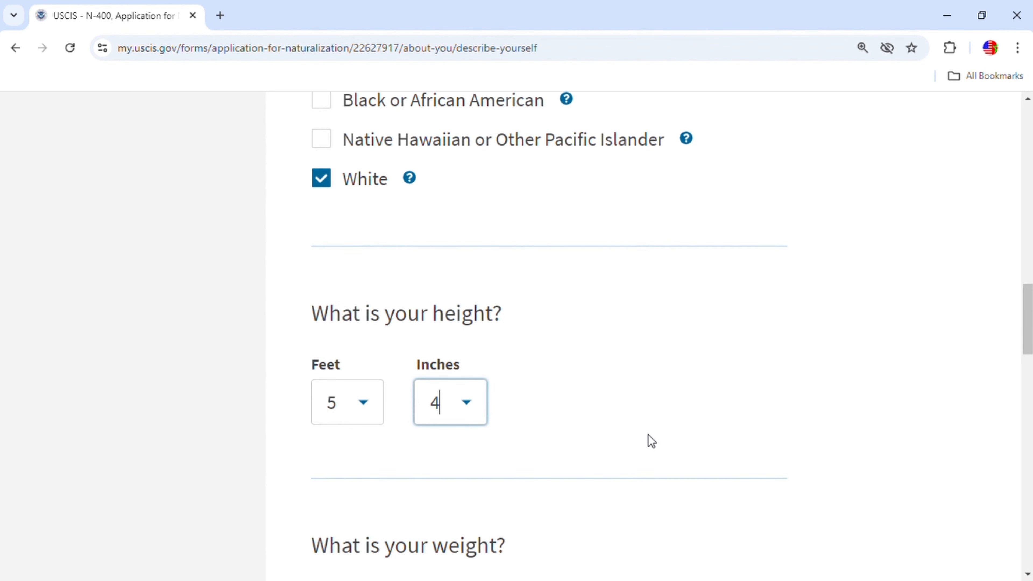
{"action": "left_click", "coordinate": [366, 275]}
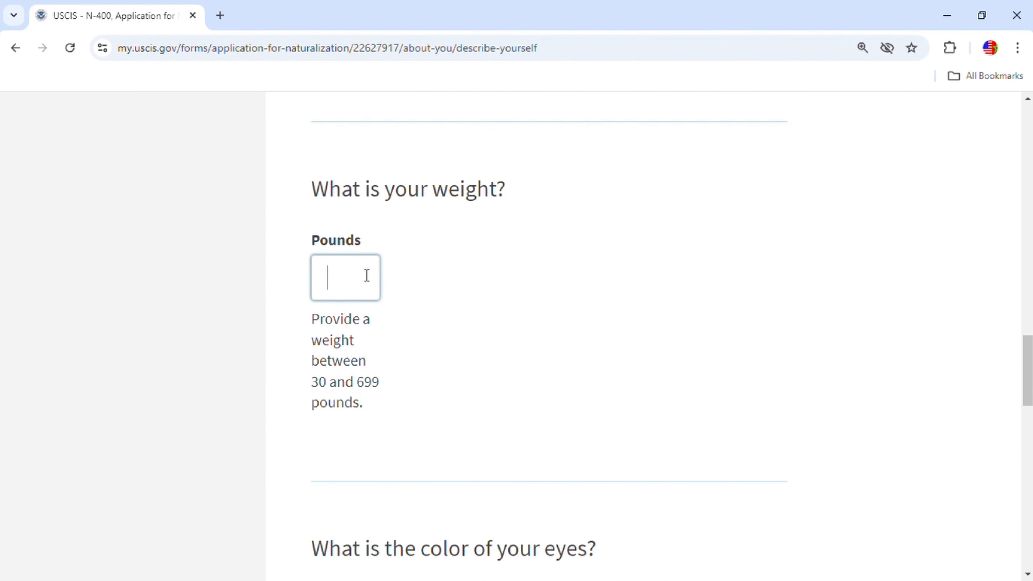
{"action": "type", "text": "180"}
Choose Black for eye and hair colour and continue to schools and employment.
{"action": "scroll", "coordinate": [511, 372], "scroll_direction": "down", "scroll_amount": 5}
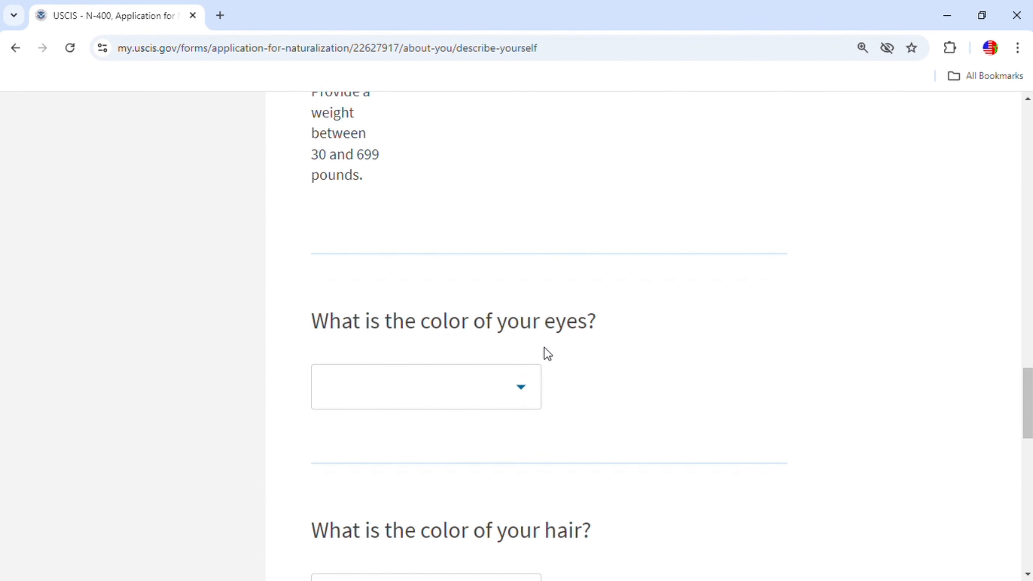
{"action": "left_click", "coordinate": [520, 392]}
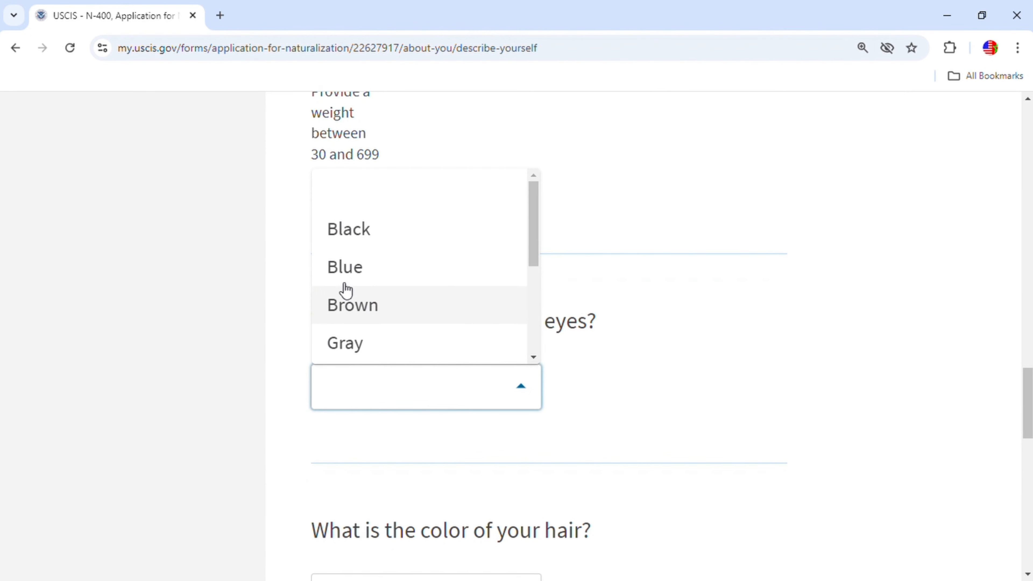
{"action": "left_click", "coordinate": [339, 238]}
{"action": "scroll", "coordinate": [610, 387], "scroll_direction": "down", "scroll_amount": 5}
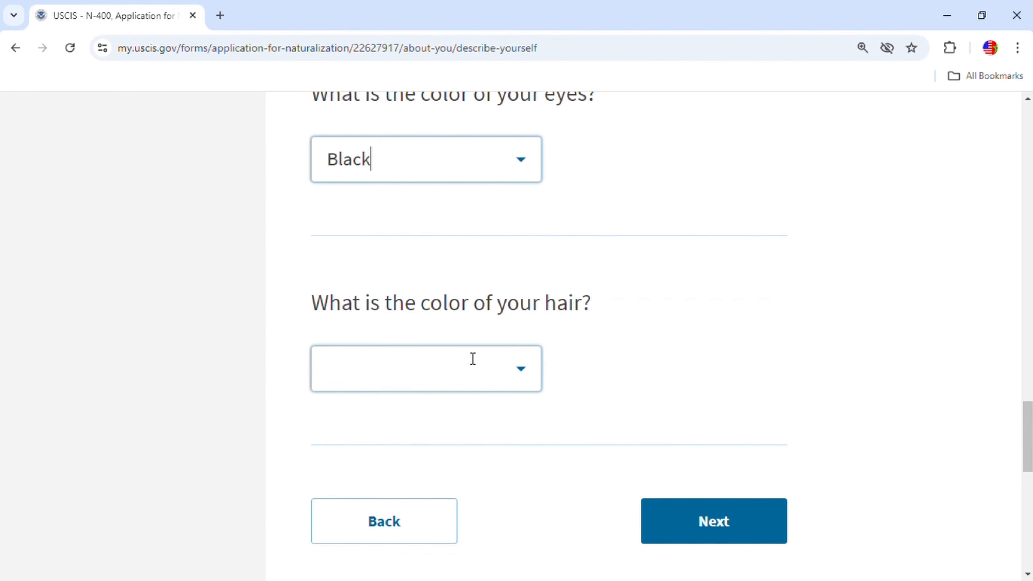
{"action": "left_click", "coordinate": [528, 370]}
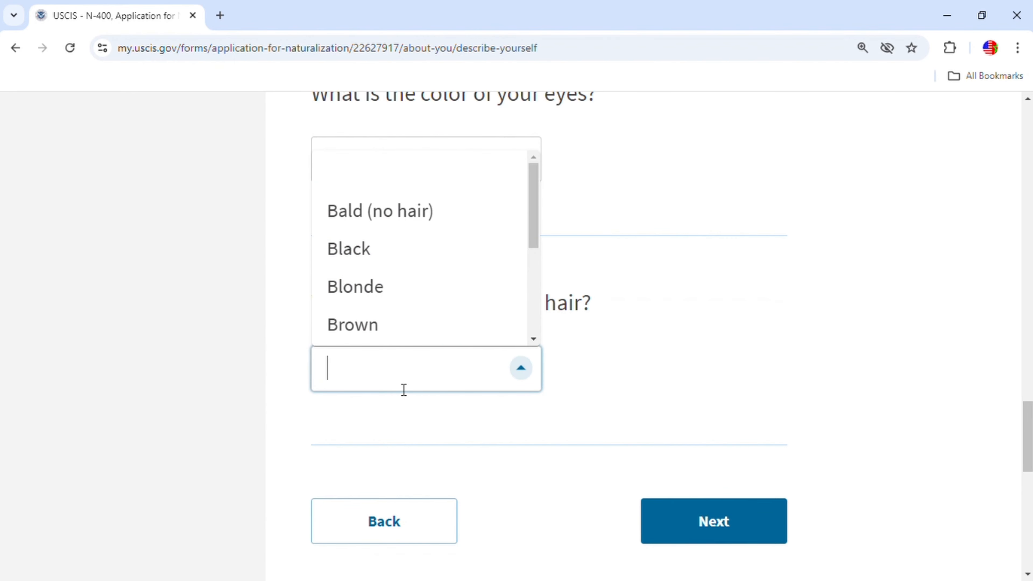
{"action": "left_click", "coordinate": [372, 249]}
{"action": "scroll", "coordinate": [811, 401], "scroll_direction": "down", "scroll_amount": 3}
{"action": "left_click", "coordinate": [729, 373]}
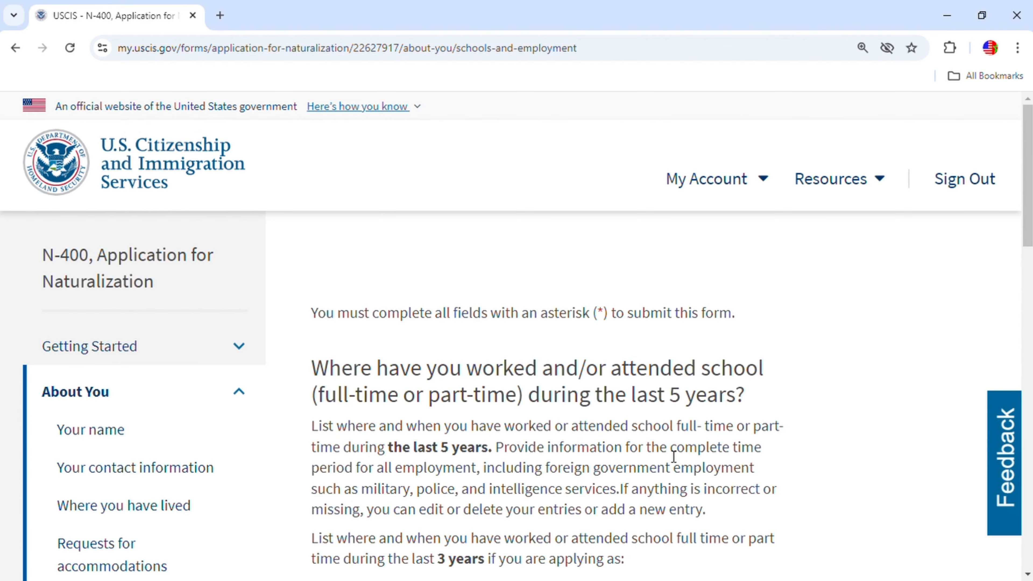
Add a new entry of type school on the Schools and employment page.
{"action": "scroll", "coordinate": [763, 449], "scroll_direction": "down", "scroll_amount": 6}
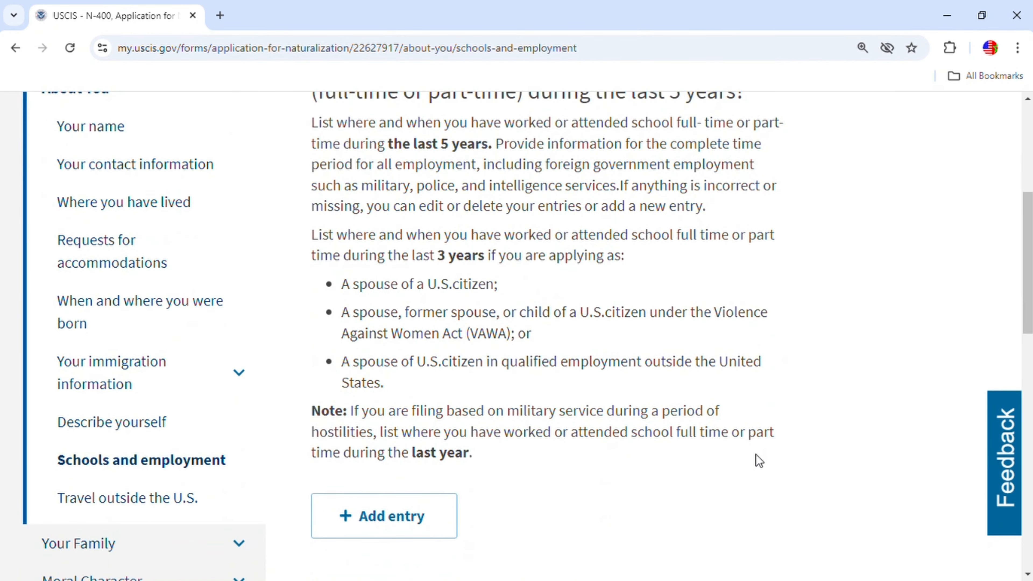
{"action": "scroll", "coordinate": [756, 456], "scroll_direction": "up", "scroll_amount": 3}
{"action": "scroll", "coordinate": [645, 451], "scroll_direction": "down", "scroll_amount": 2}
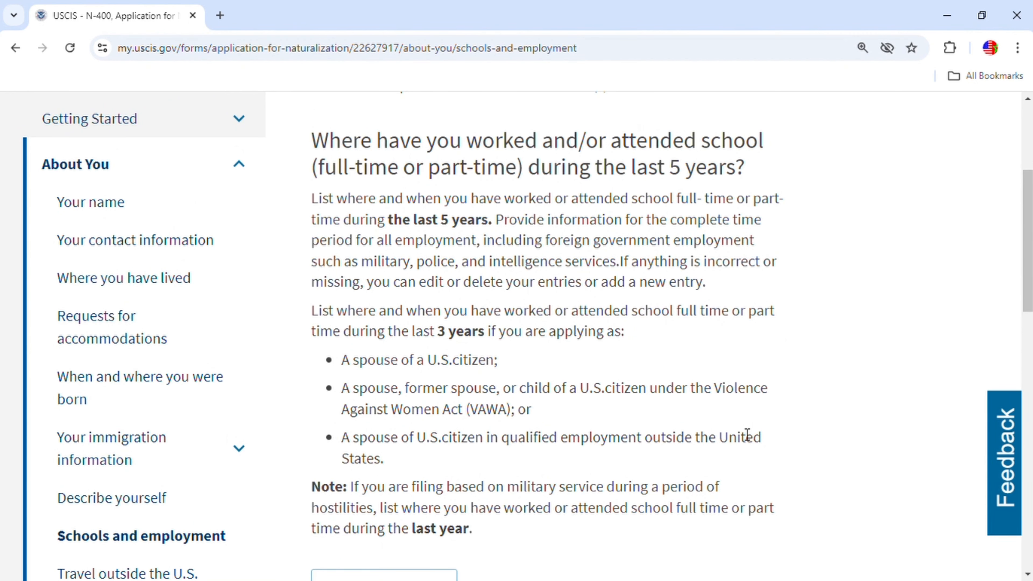
{"action": "scroll", "coordinate": [747, 434], "scroll_direction": "down", "scroll_amount": 8}
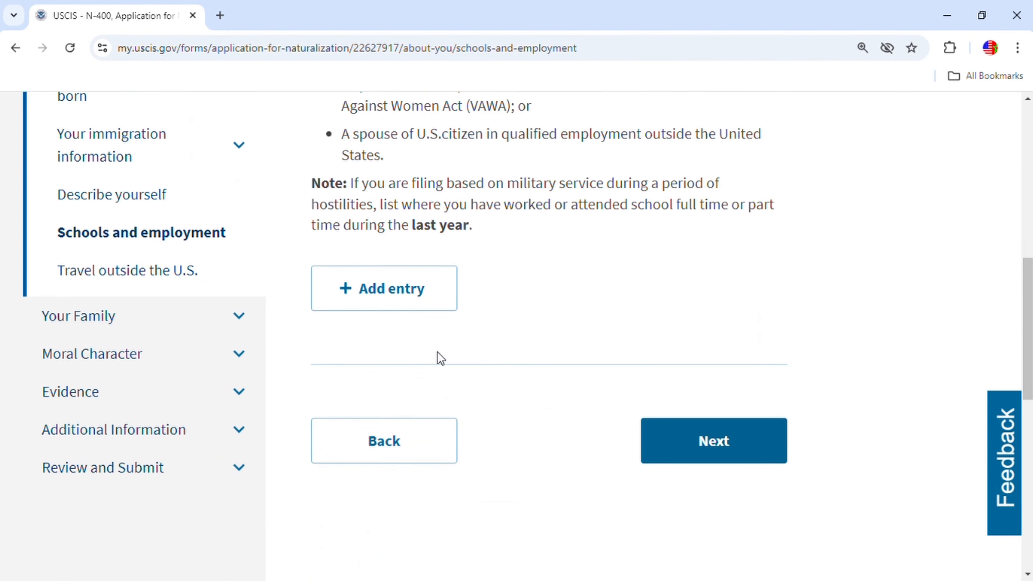
{"action": "scroll", "coordinate": [482, 347], "scroll_direction": "up", "scroll_amount": 6}
{"action": "left_click", "coordinate": [417, 519]}
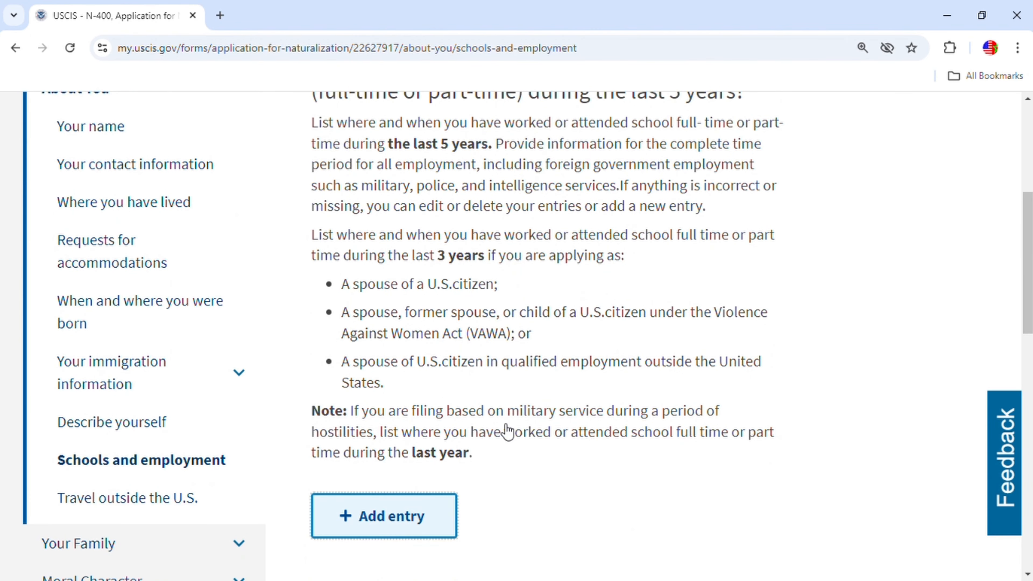
{"action": "left_click", "coordinate": [777, 399]}
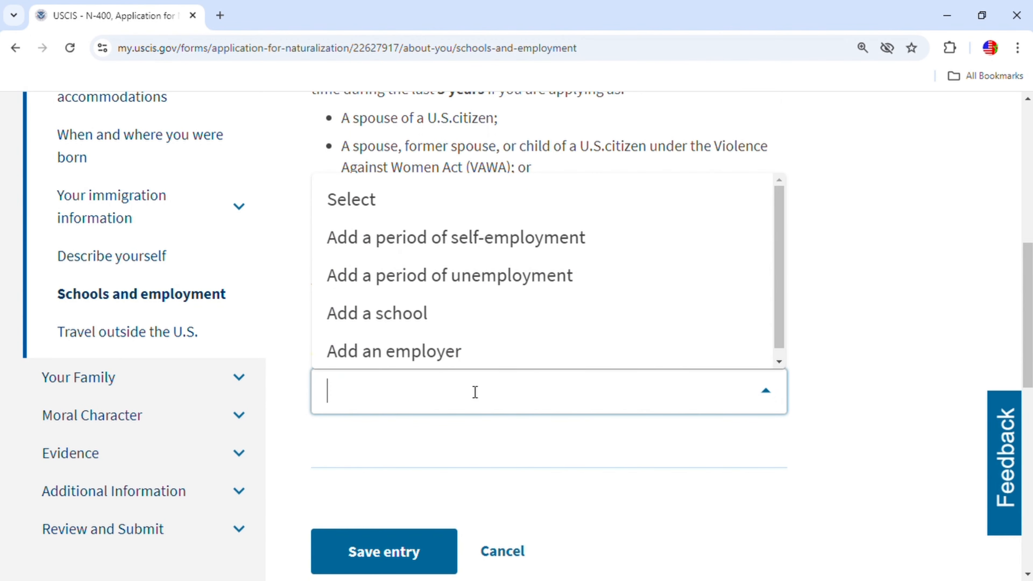
{"action": "left_click", "coordinate": [431, 330]}
Enter IUPUI as the school name and Engineering as the field of study.
{"action": "scroll", "coordinate": [630, 470], "scroll_direction": "down", "scroll_amount": 5}
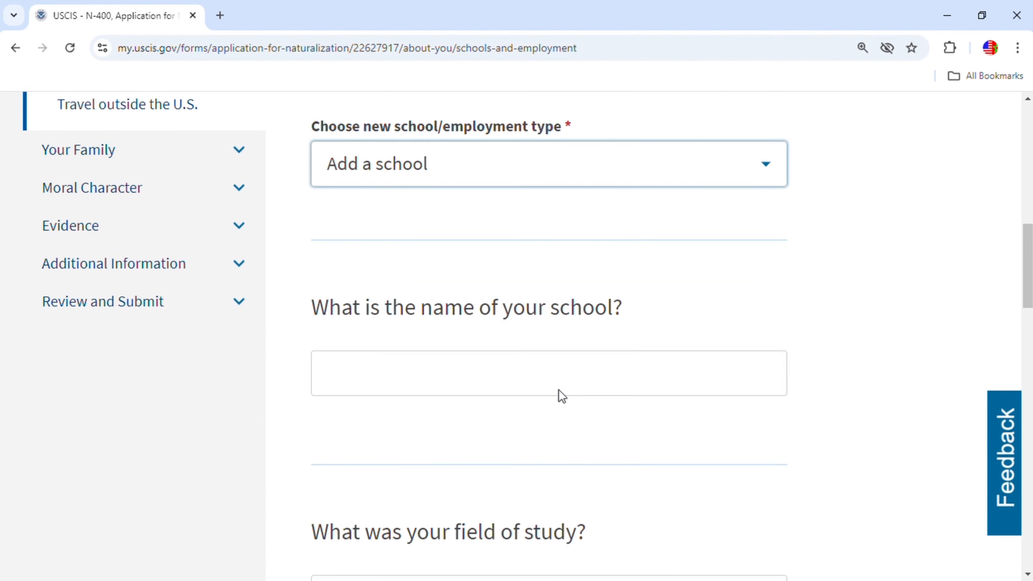
{"action": "left_click", "coordinate": [556, 375]}
{"action": "type", "text": "IUPUI"}
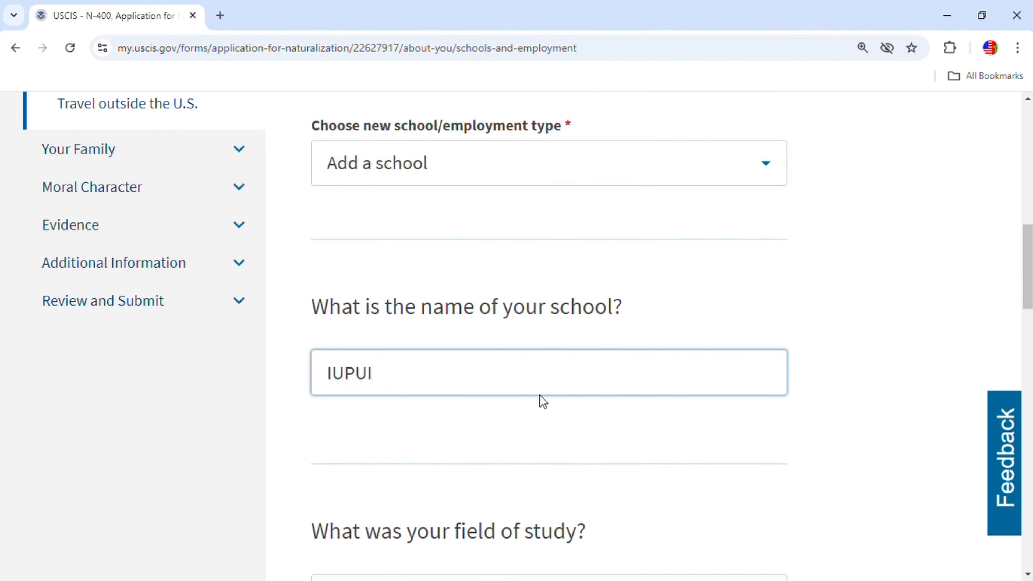
{"action": "scroll", "coordinate": [543, 401], "scroll_direction": "down", "scroll_amount": 5}
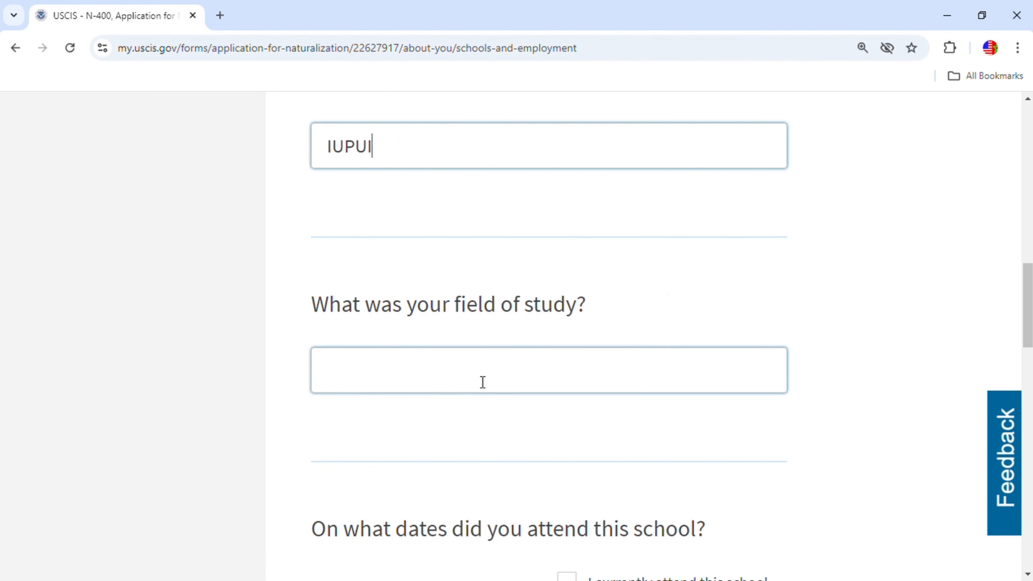
{"action": "left_click", "coordinate": [480, 374]}
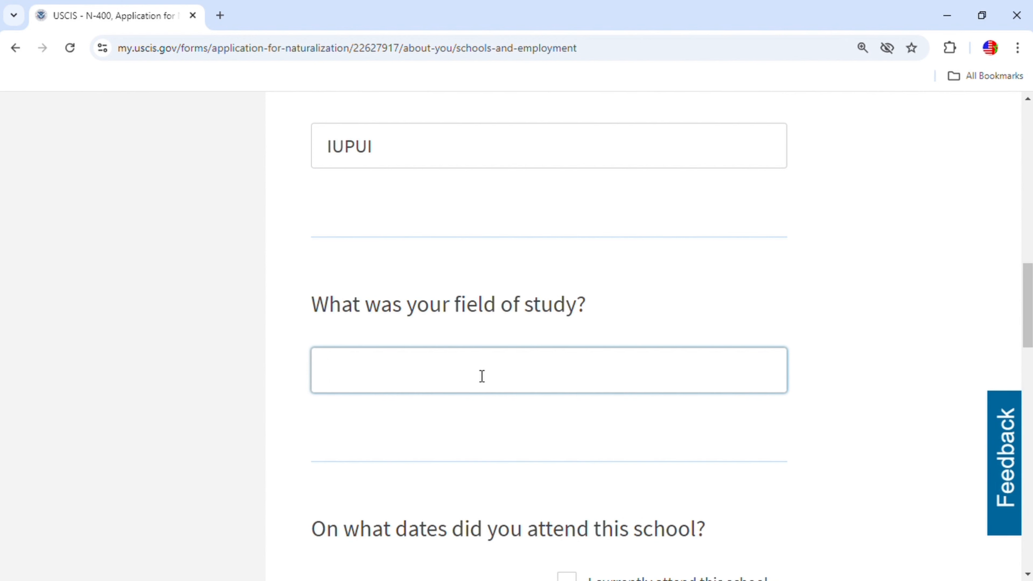
{"action": "type", "text": "Engineer"}
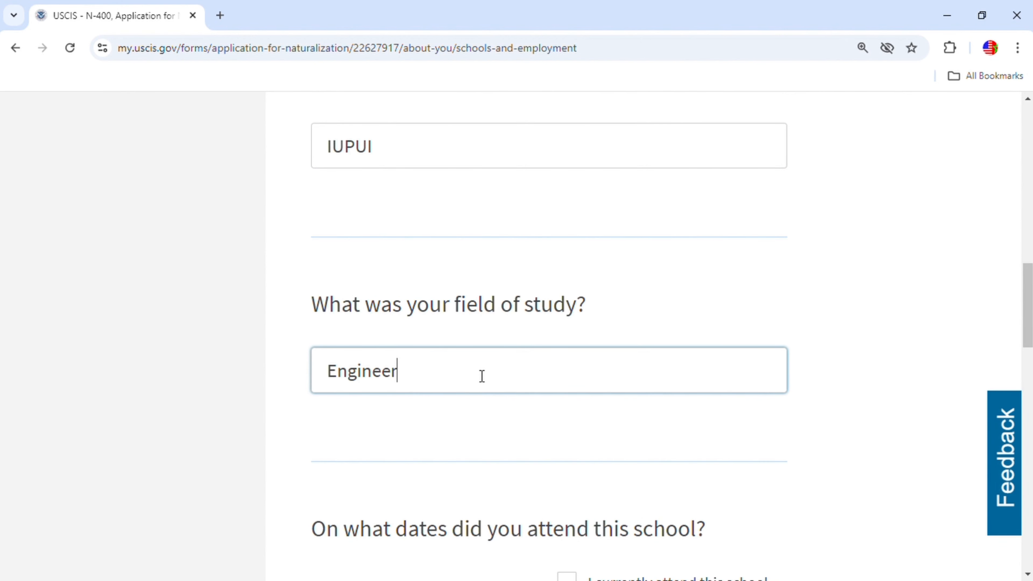
{"action": "type", "text": "ing"}
Set attendance from 01/01/2018 and mark the school as currently attended.
{"action": "scroll", "coordinate": [518, 394], "scroll_direction": "down", "scroll_amount": 5}
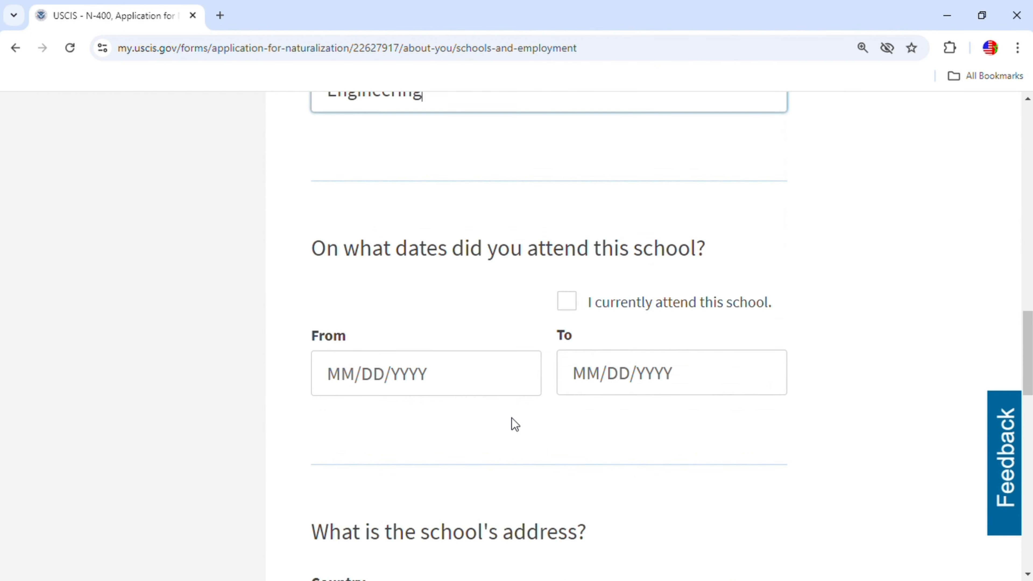
{"action": "left_click", "coordinate": [486, 369]}
{"action": "left_click", "coordinate": [358, 355]}
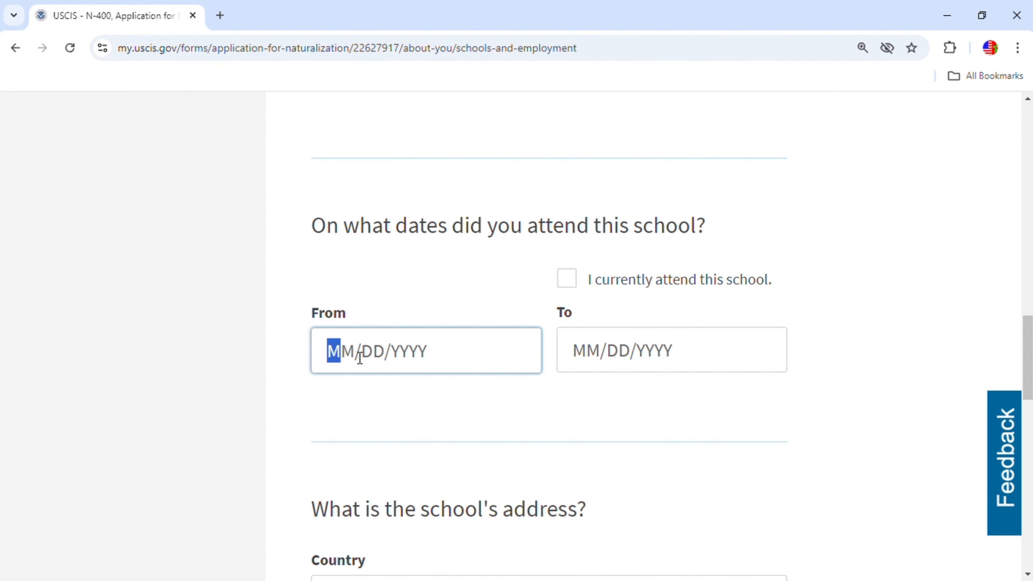
{"action": "type", "text": "01/01/"}
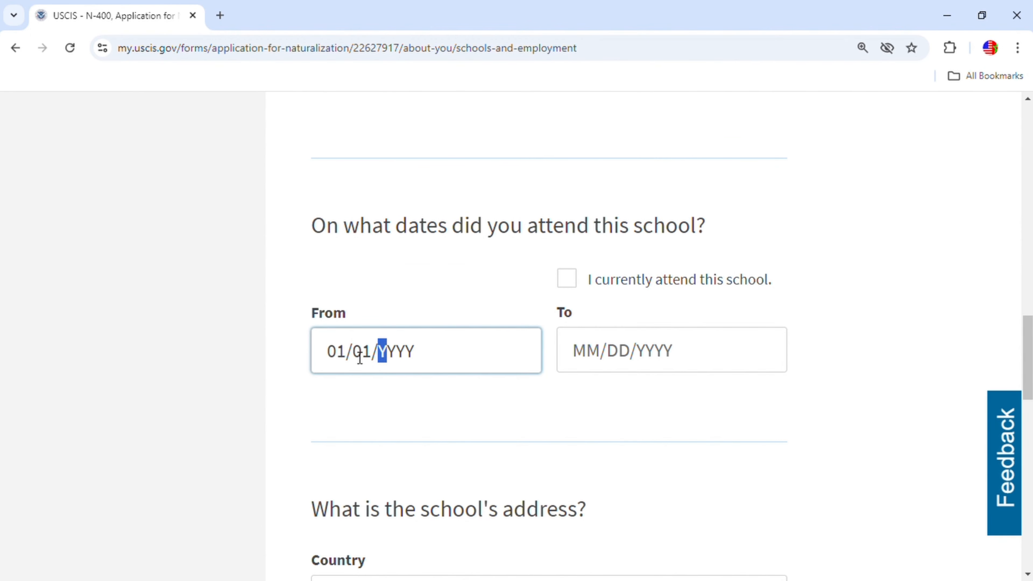
{"action": "type", "text": "2018"}
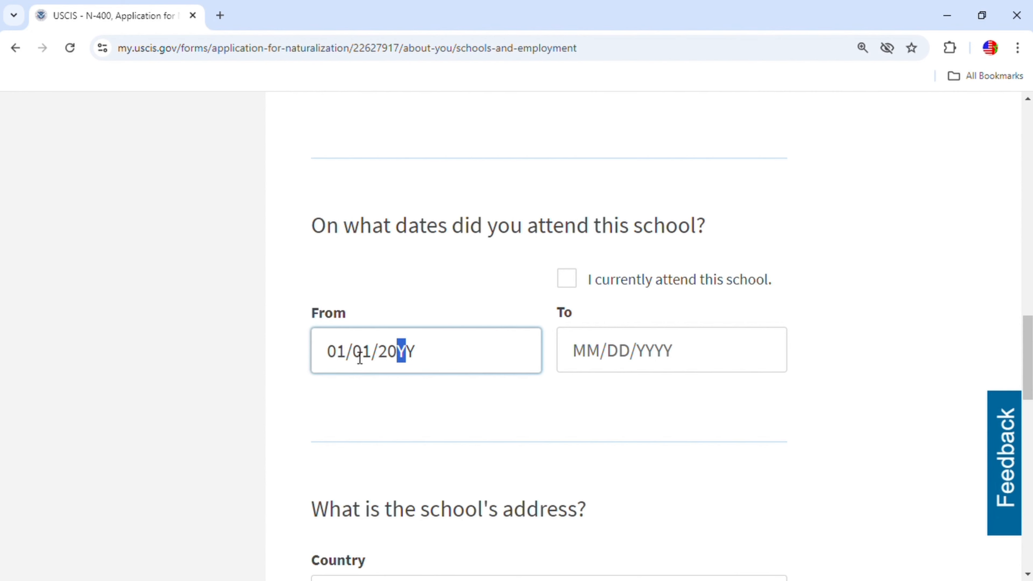
{"action": "left_click", "coordinate": [569, 285]}
{"action": "scroll", "coordinate": [678, 426], "scroll_direction": "down", "scroll_amount": 3}
{"action": "scroll", "coordinate": [676, 421], "scroll_direction": "down", "scroll_amount": 1}
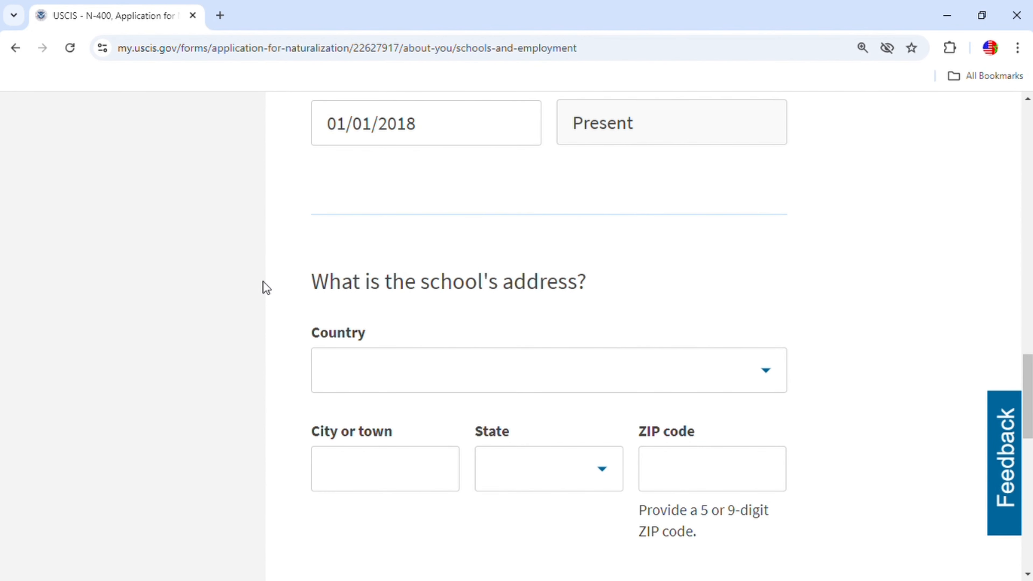
Work with the school's country dropdown.
{"action": "left_click", "coordinate": [694, 355]}
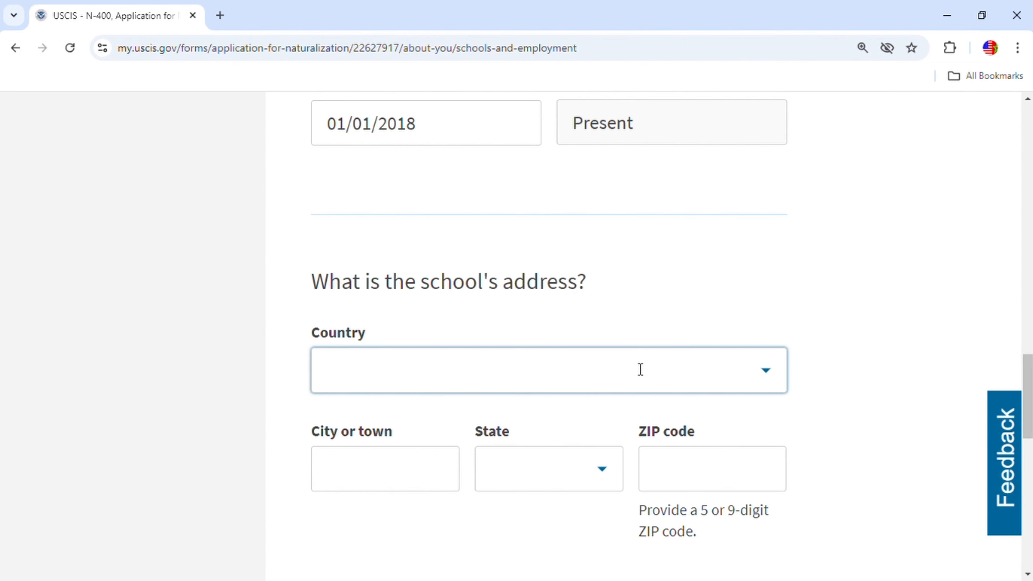
{"action": "left_click", "coordinate": [657, 180]}
{"action": "scroll", "coordinate": [644, 431], "scroll_direction": "up", "scroll_amount": 5}
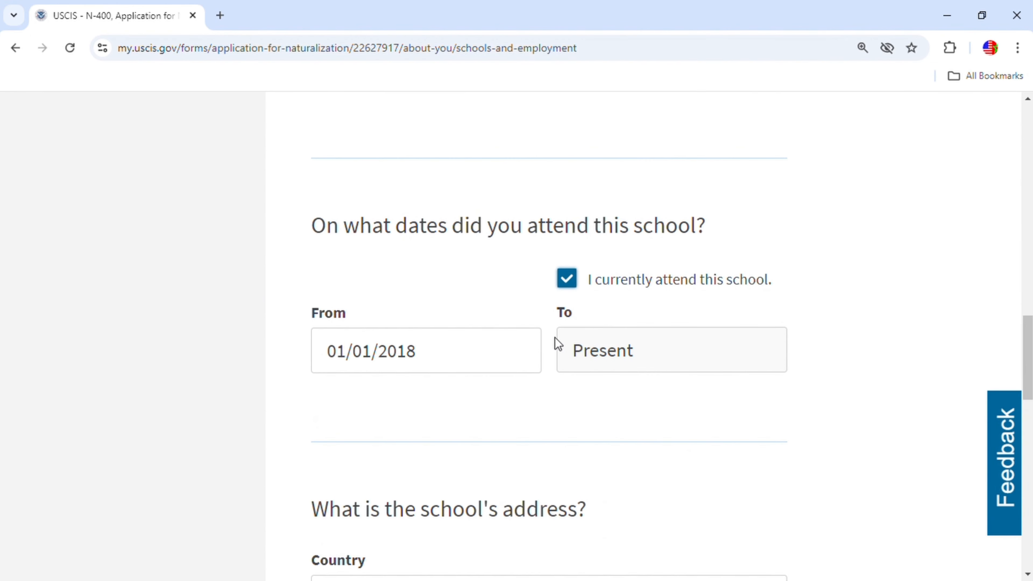
{"action": "scroll", "coordinate": [609, 438], "scroll_direction": "down", "scroll_amount": 4}
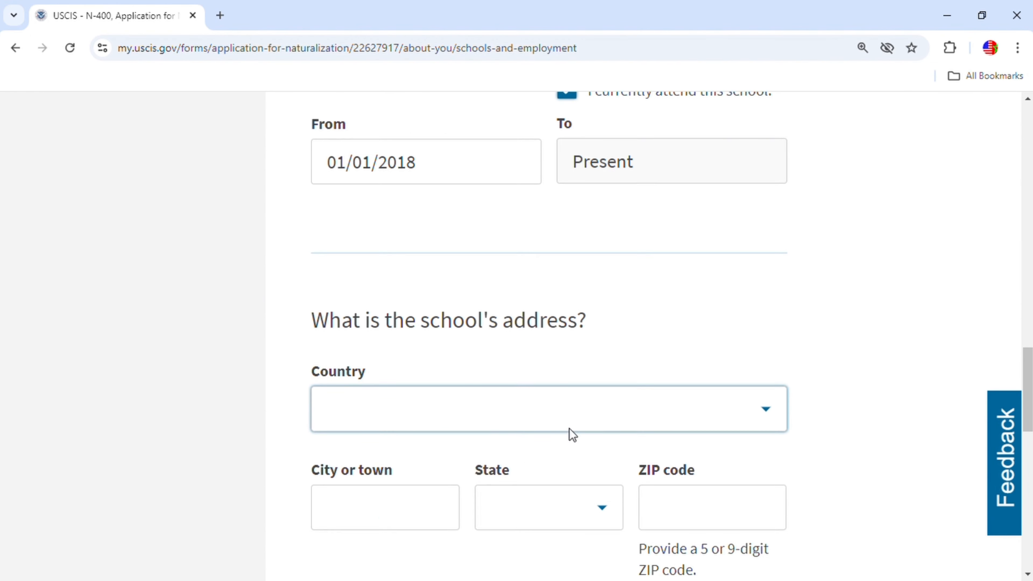
{"action": "scroll", "coordinate": [570, 429], "scroll_direction": "down", "scroll_amount": 2}
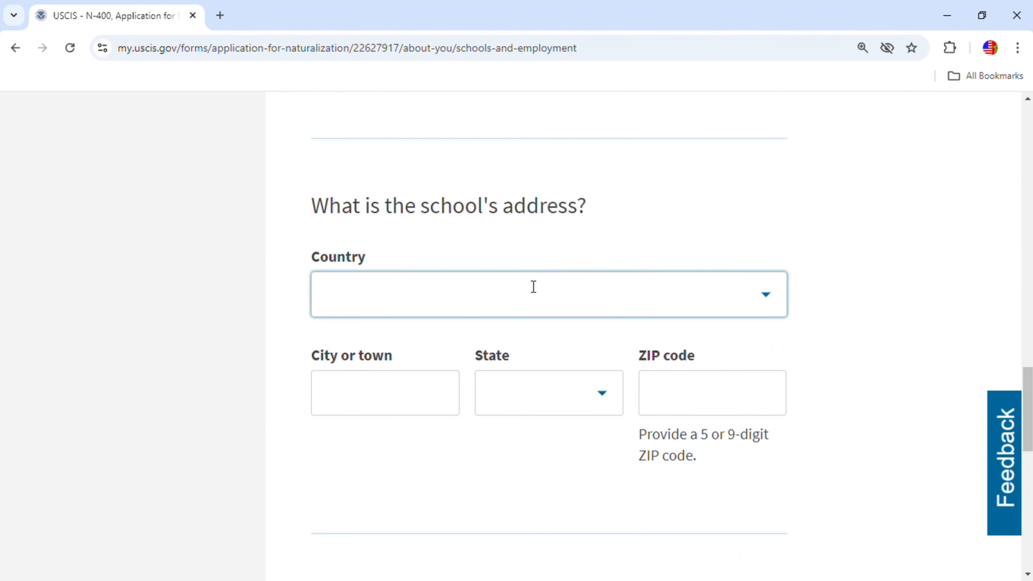
Set the school's country to United States and its city to Indianapolis.
{"action": "left_click", "coordinate": [491, 297]}
{"action": "type", "text": "u"}
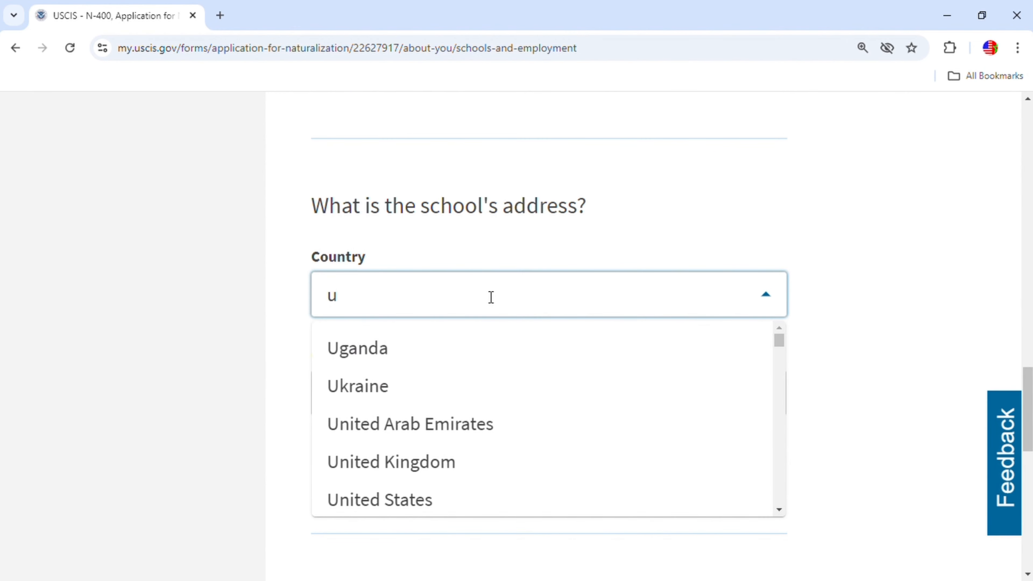
{"action": "left_click", "coordinate": [382, 499]}
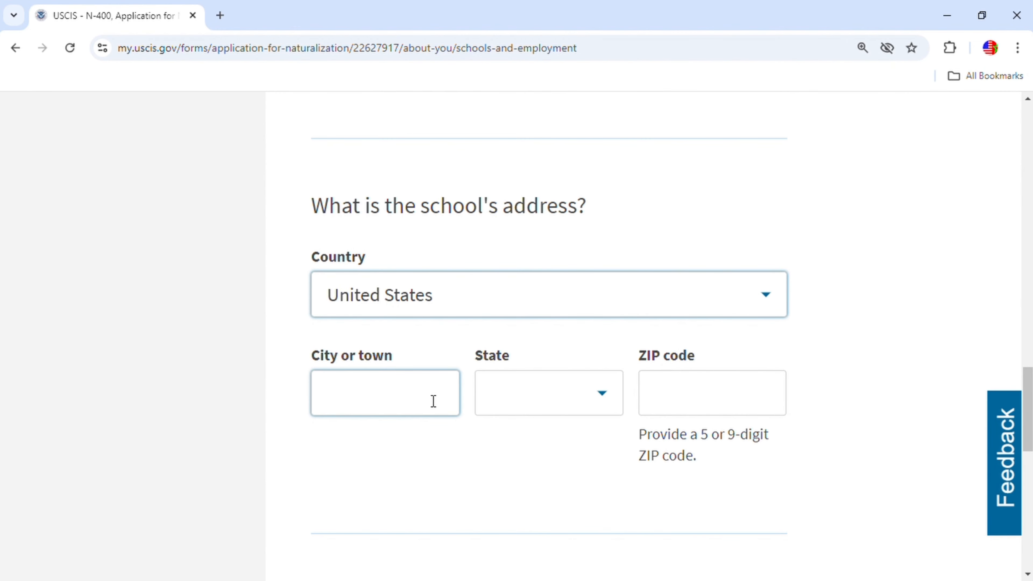
{"action": "left_click", "coordinate": [418, 392]}
{"action": "type", "text": "Indi"}
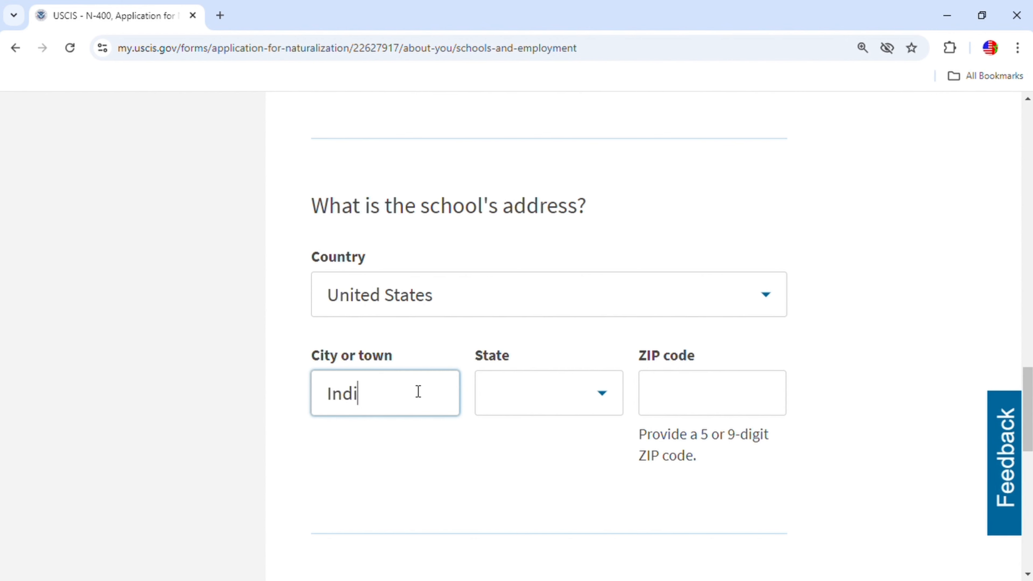
{"action": "type", "text": "anapolis"}
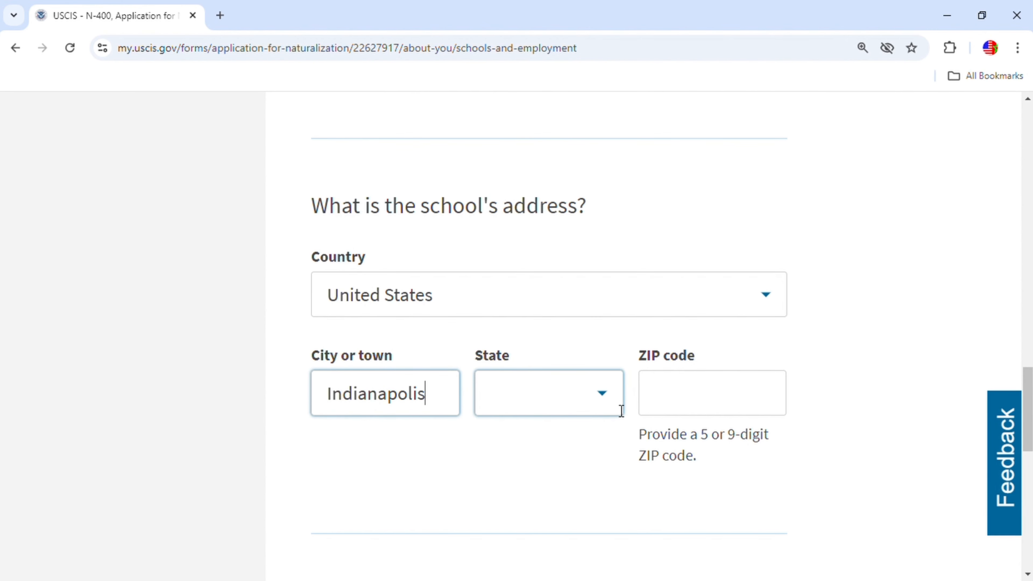
Choose Indiana as the state, enter ZIP 46254, and save the school entry.
{"action": "left_click", "coordinate": [609, 393]}
{"action": "type", "text": "i"}
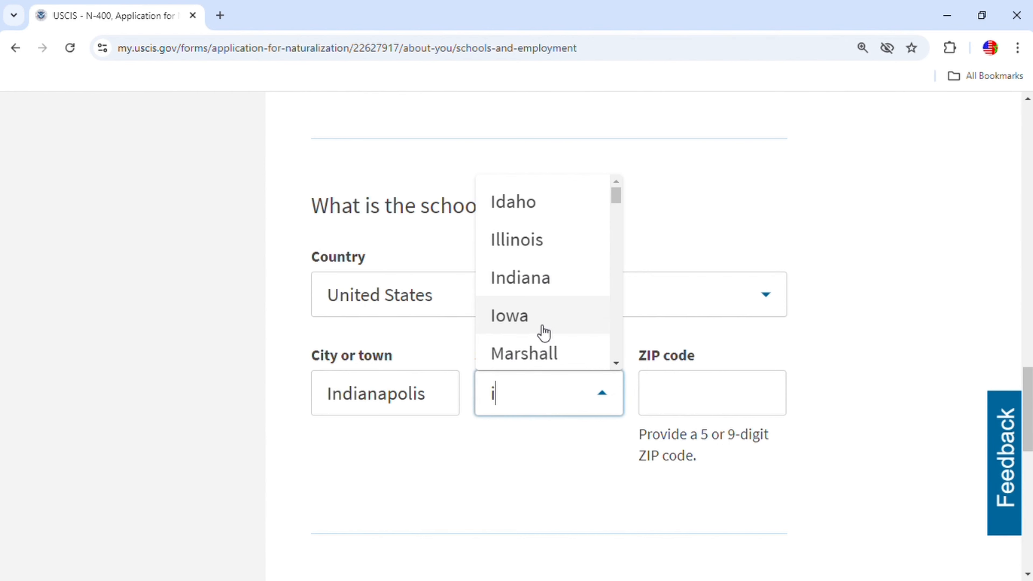
{"action": "left_click", "coordinate": [530, 291]}
{"action": "left_click", "coordinate": [672, 400]}
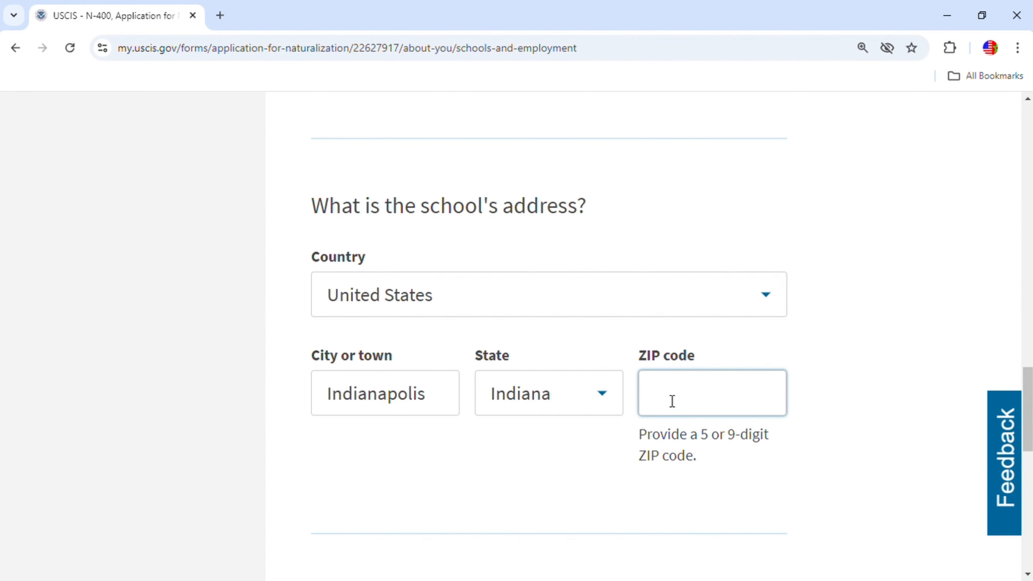
{"action": "type", "text": "46254"}
{"action": "scroll", "coordinate": [670, 401], "scroll_direction": "down", "scroll_amount": 5}
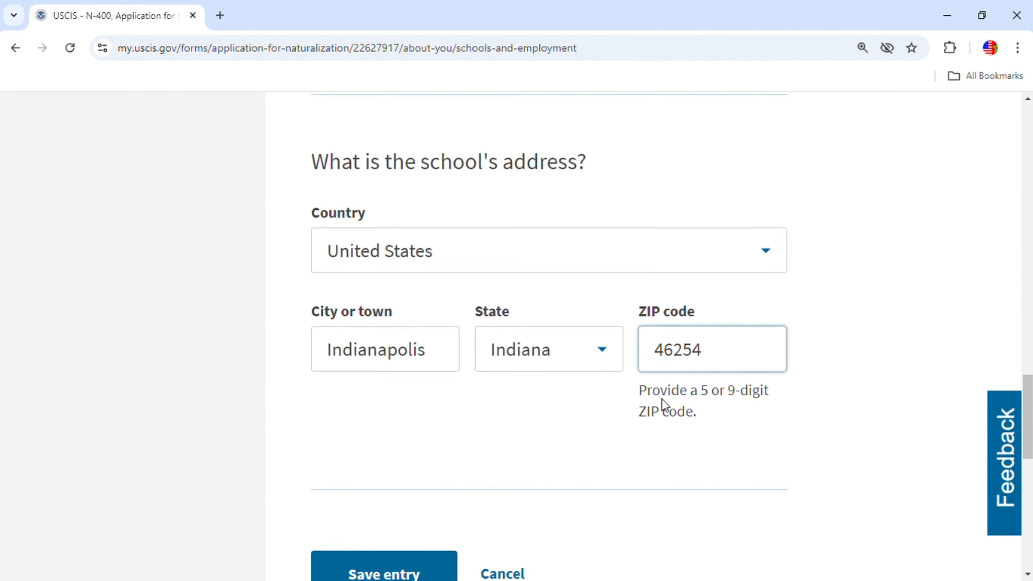
{"action": "left_click", "coordinate": [420, 397]}
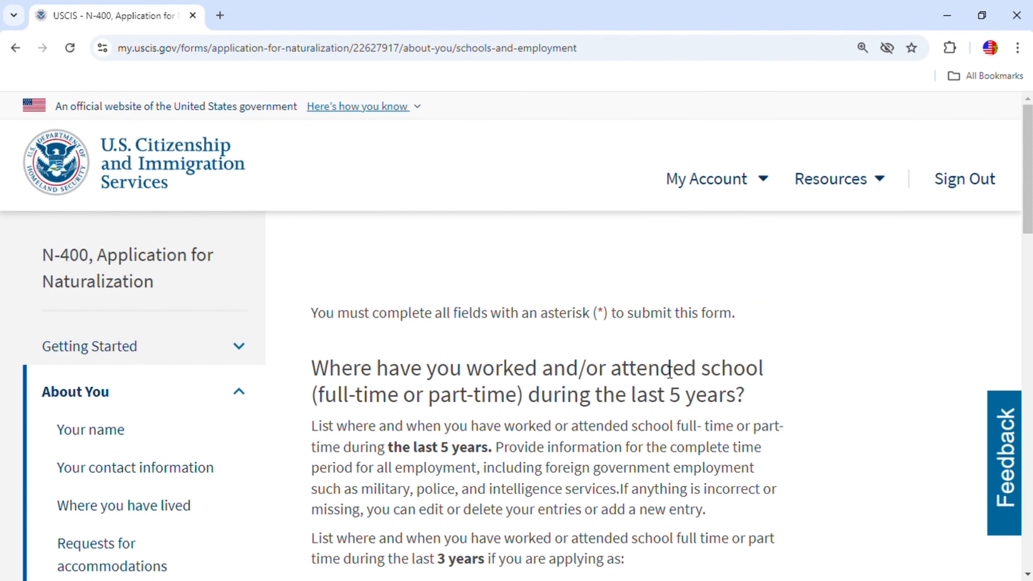
Add another entry and choose 'Add an employer' as its type.
{"action": "scroll", "coordinate": [664, 389], "scroll_direction": "down", "scroll_amount": 8}
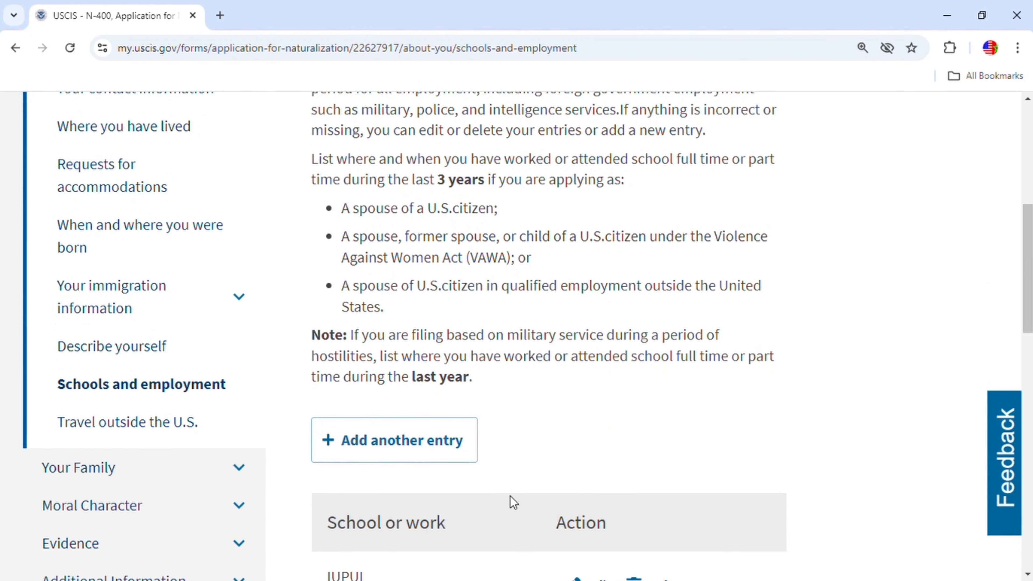
{"action": "left_click", "coordinate": [407, 443]}
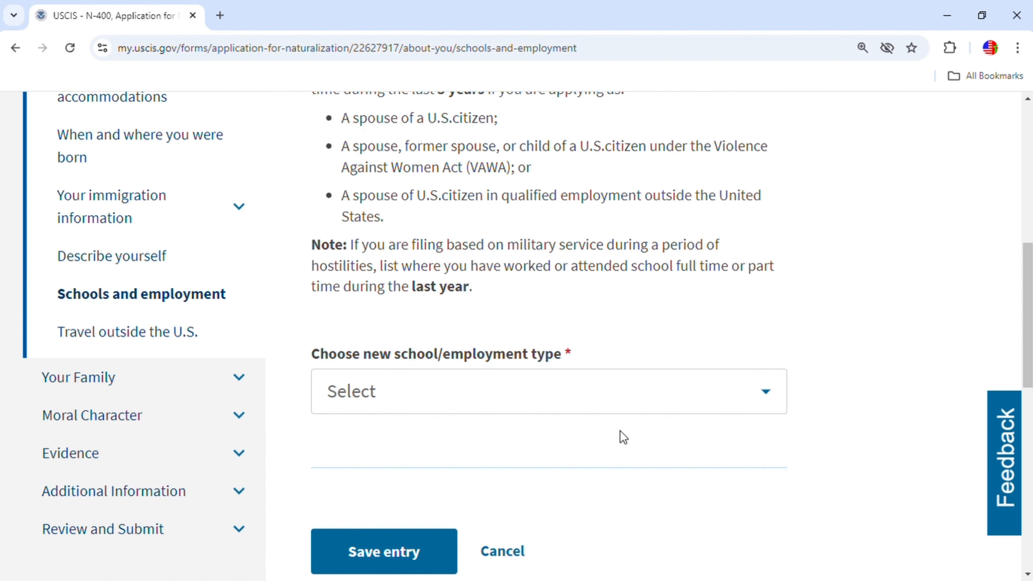
{"action": "left_click", "coordinate": [762, 393]}
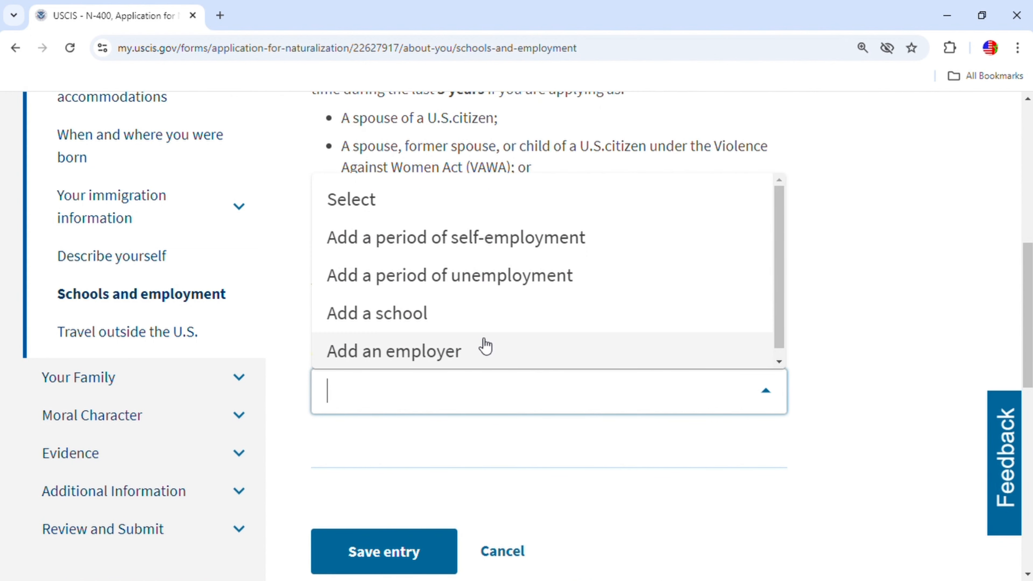
{"action": "left_click", "coordinate": [466, 360]}
Enter ATA as the employer's name.
{"action": "scroll", "coordinate": [650, 337], "scroll_direction": "up", "scroll_amount": 5}
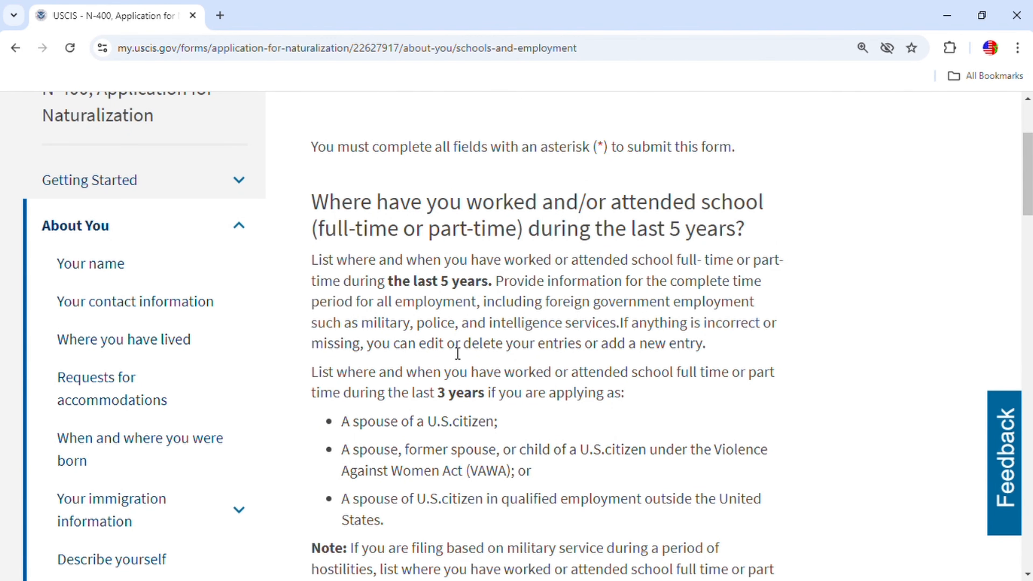
{"action": "scroll", "coordinate": [524, 438], "scroll_direction": "down", "scroll_amount": 5}
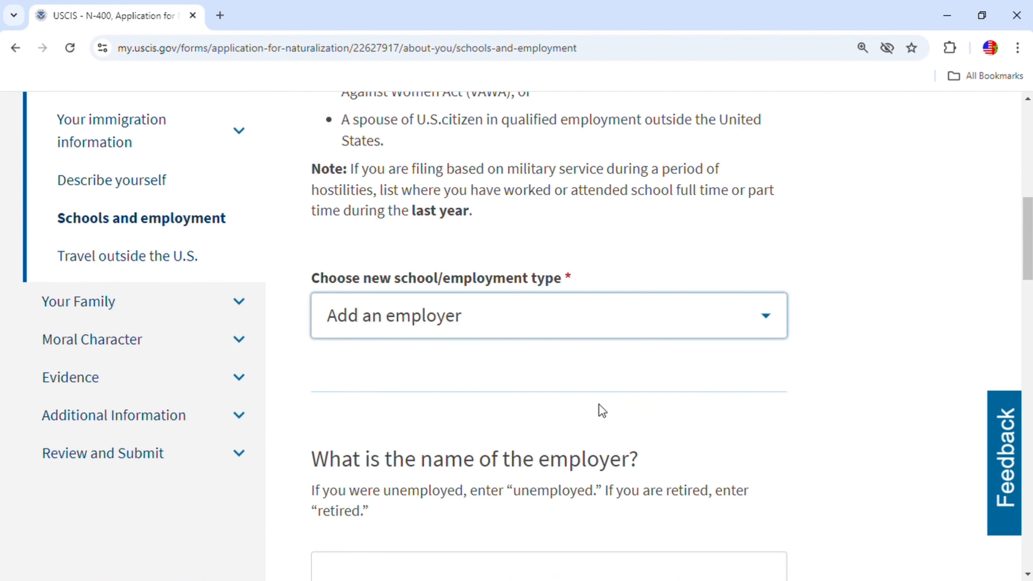
{"action": "scroll", "coordinate": [598, 403], "scroll_direction": "down", "scroll_amount": 2}
{"action": "left_click", "coordinate": [483, 419]}
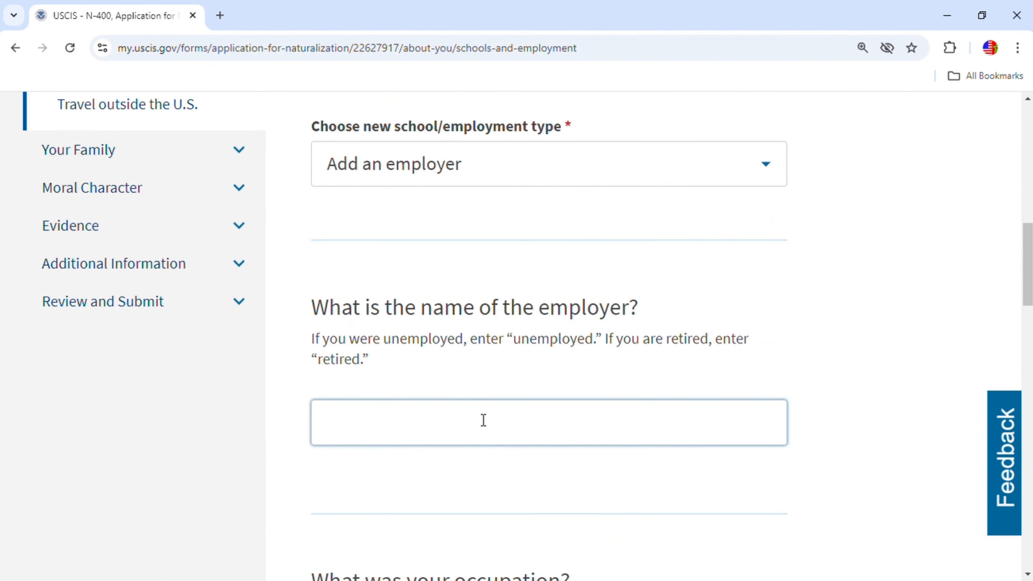
{"action": "type", "text": "ATA"}
{"action": "scroll", "coordinate": [475, 427], "scroll_direction": "down", "scroll_amount": 3}
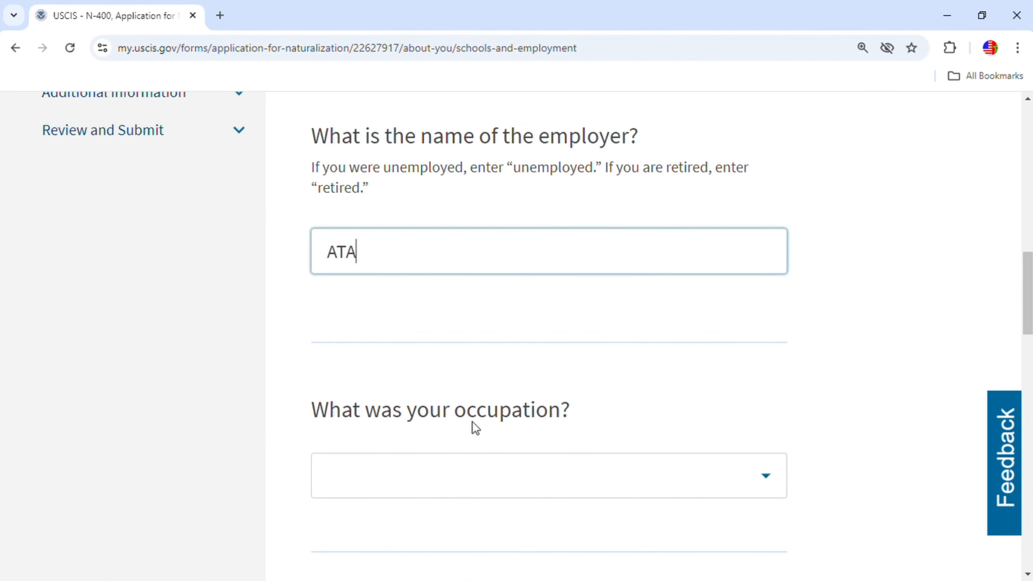
Select I.T. Software Development as the employer entry's occupation.
{"action": "left_click", "coordinate": [426, 434]}
{"action": "scroll", "coordinate": [502, 364], "scroll_direction": "down", "scroll_amount": 4}
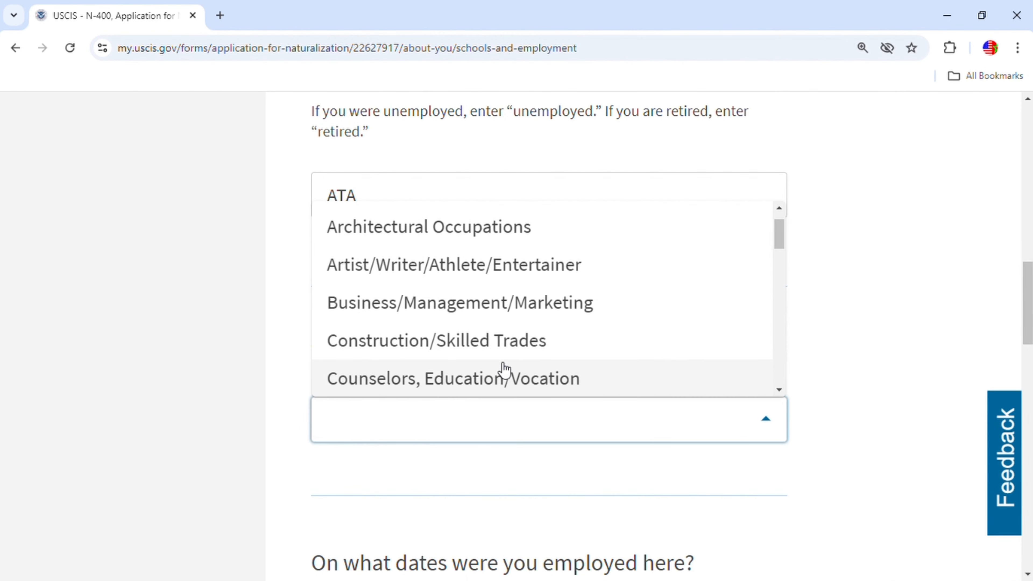
{"action": "scroll", "coordinate": [528, 355], "scroll_direction": "down", "scroll_amount": 6}
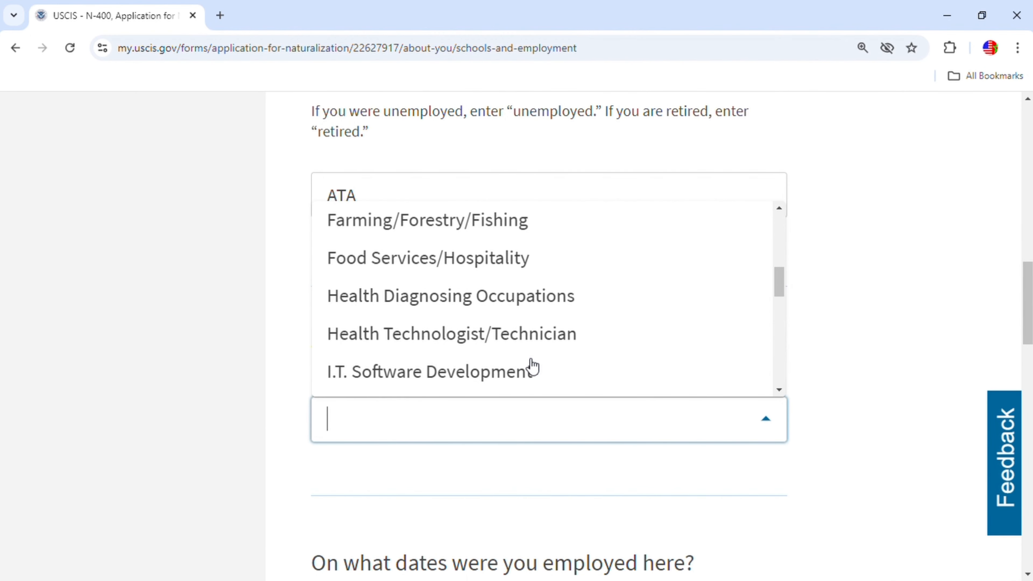
{"action": "scroll", "coordinate": [524, 365], "scroll_direction": "up", "scroll_amount": 4}
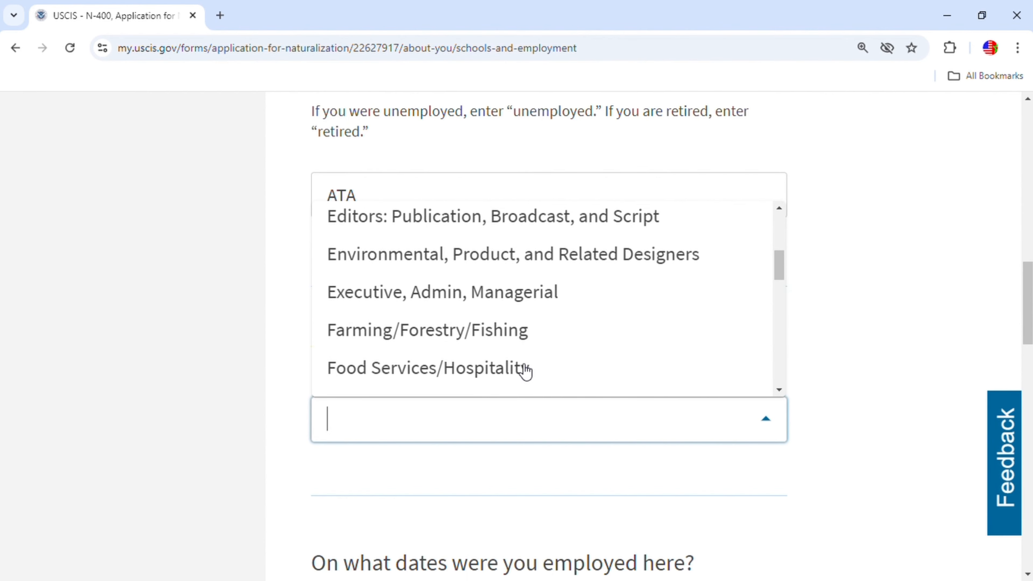
{"action": "scroll", "coordinate": [525, 368], "scroll_direction": "down", "scroll_amount": 8}
{"action": "scroll", "coordinate": [525, 370], "scroll_direction": "down", "scroll_amount": 10}
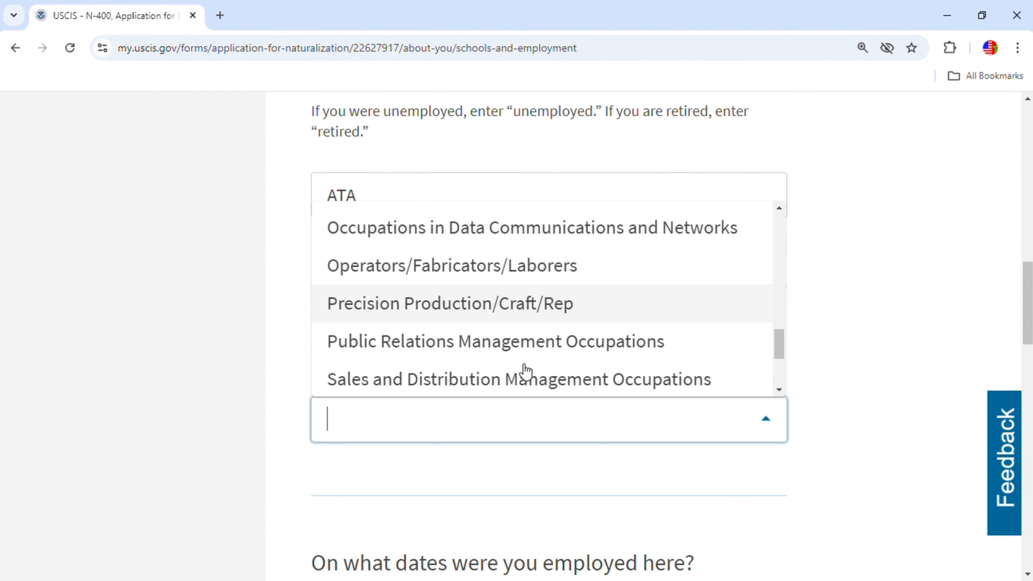
{"action": "scroll", "coordinate": [525, 371], "scroll_direction": "up", "scroll_amount": 2}
{"action": "scroll", "coordinate": [526, 371], "scroll_direction": "down", "scroll_amount": 2}
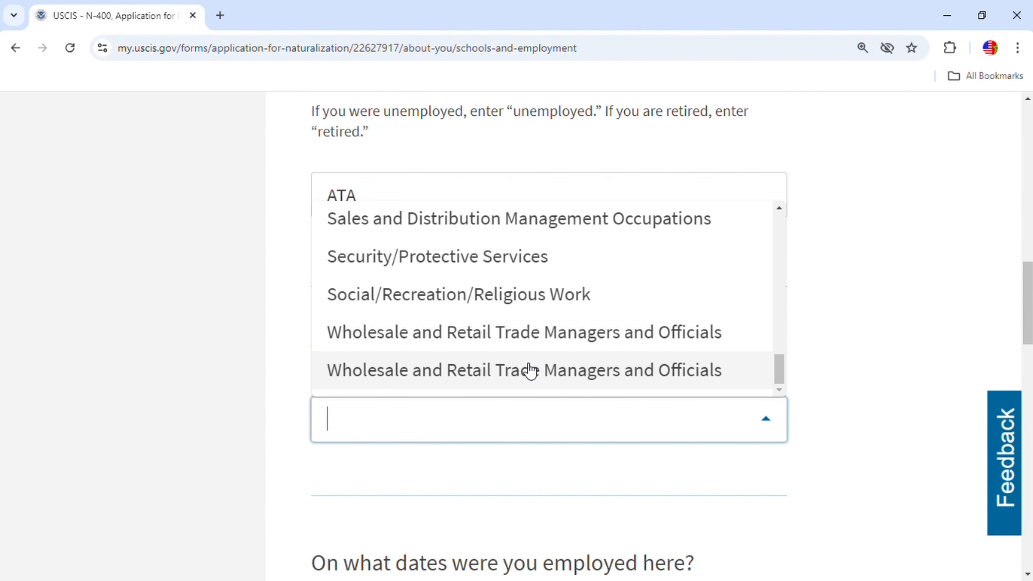
{"action": "scroll", "coordinate": [526, 370], "scroll_direction": "up", "scroll_amount": 6}
{"action": "scroll", "coordinate": [533, 368], "scroll_direction": "down", "scroll_amount": 4}
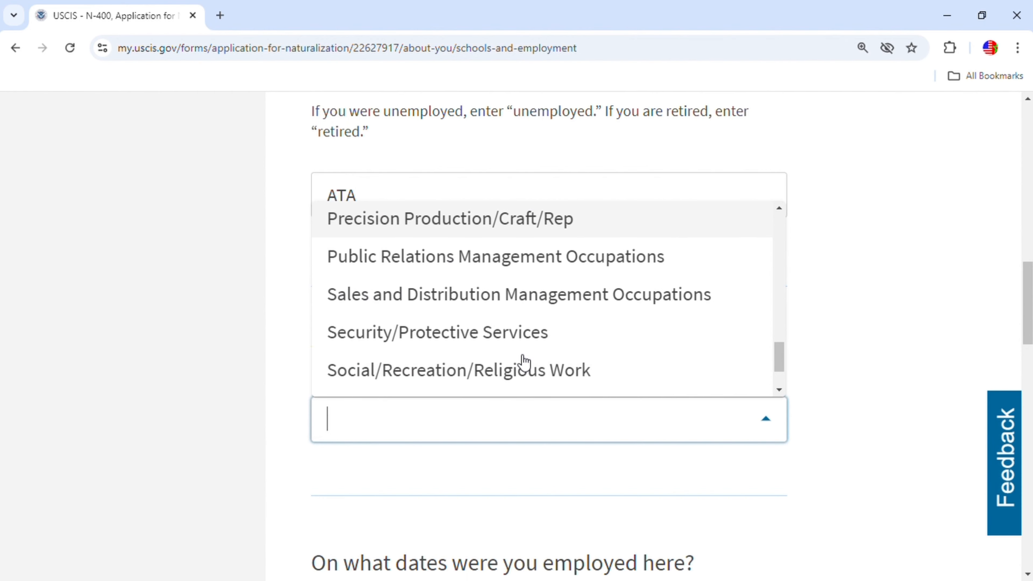
{"action": "scroll", "coordinate": [514, 352], "scroll_direction": "up", "scroll_amount": 4}
{"action": "scroll", "coordinate": [525, 353], "scroll_direction": "up", "scroll_amount": 2}
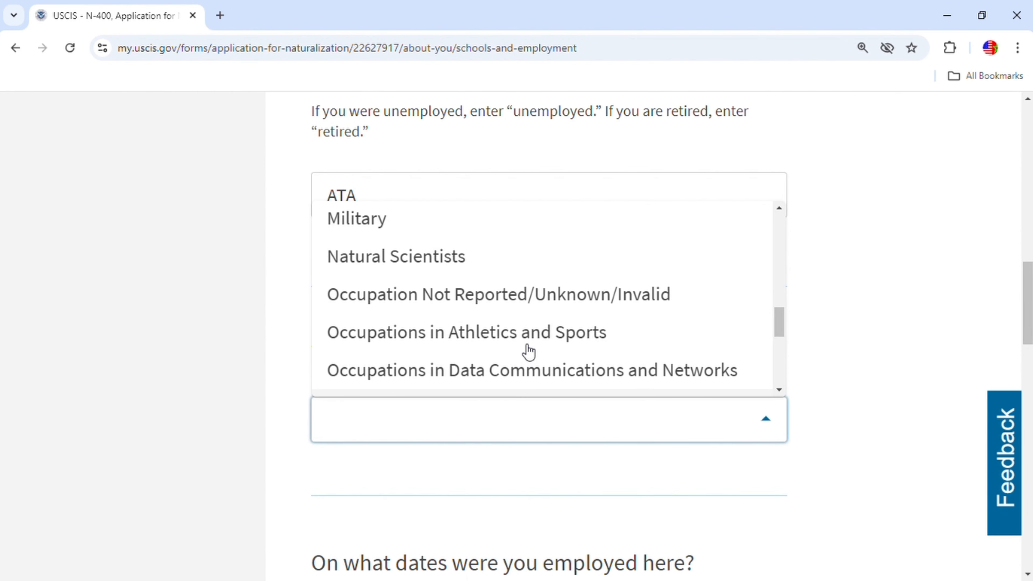
{"action": "scroll", "coordinate": [530, 349], "scroll_direction": "down", "scroll_amount": 4}
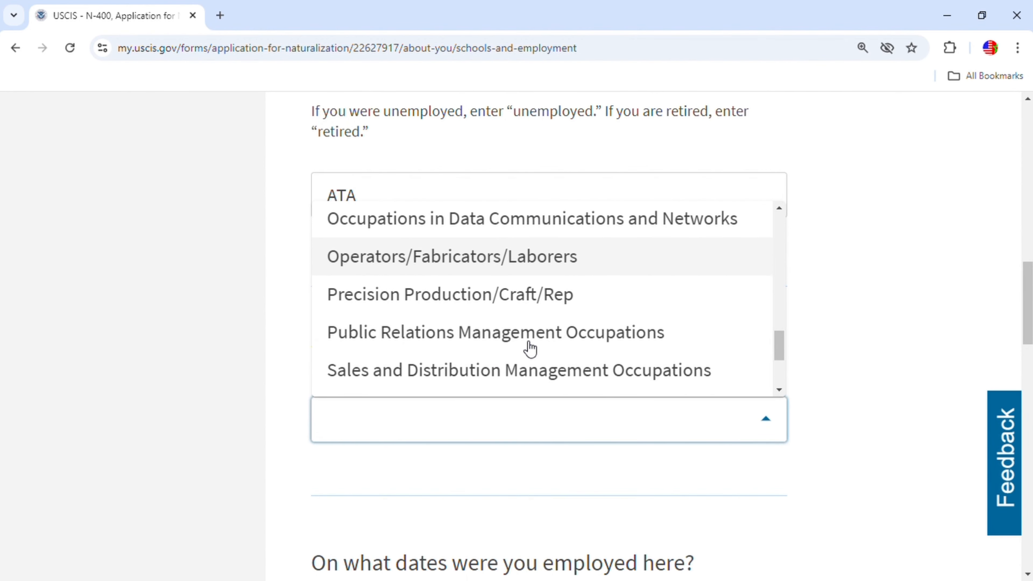
{"action": "scroll", "coordinate": [530, 349], "scroll_direction": "down", "scroll_amount": 2}
{"action": "scroll", "coordinate": [529, 349], "scroll_direction": "down", "scroll_amount": 2}
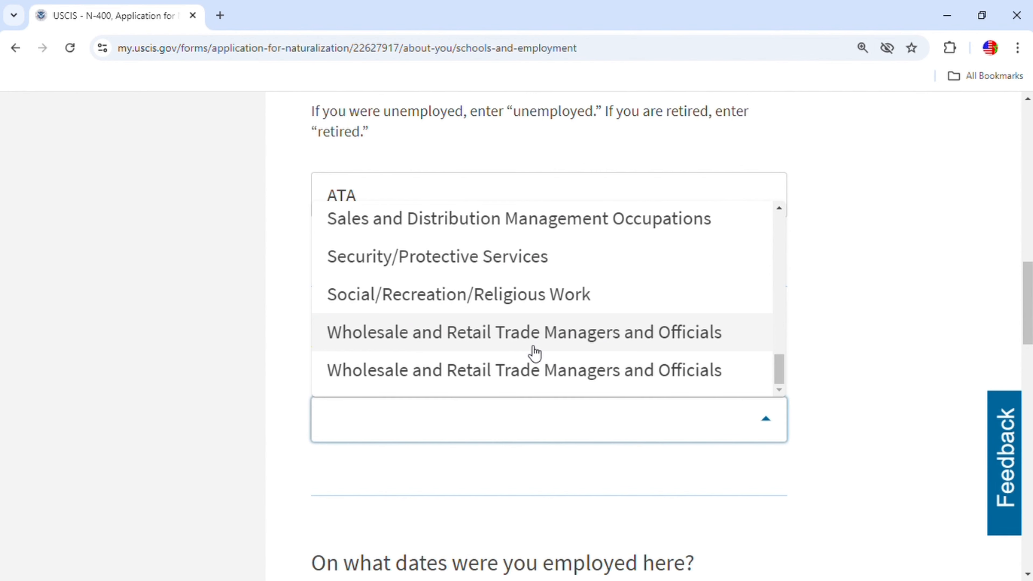
{"action": "scroll", "coordinate": [585, 325], "scroll_direction": "down", "scroll_amount": 2}
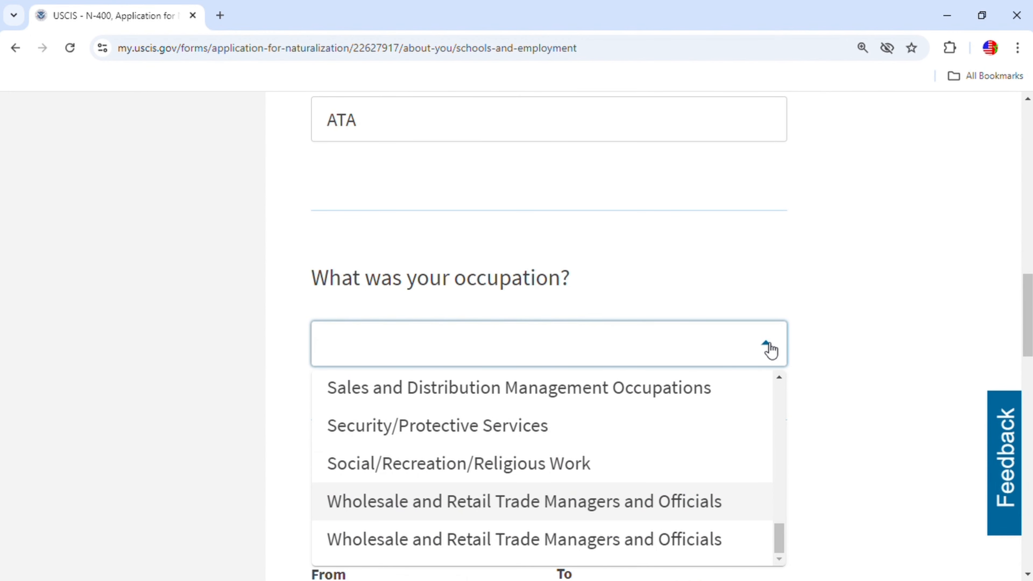
{"action": "scroll", "coordinate": [554, 463], "scroll_direction": "down", "scroll_amount": 2}
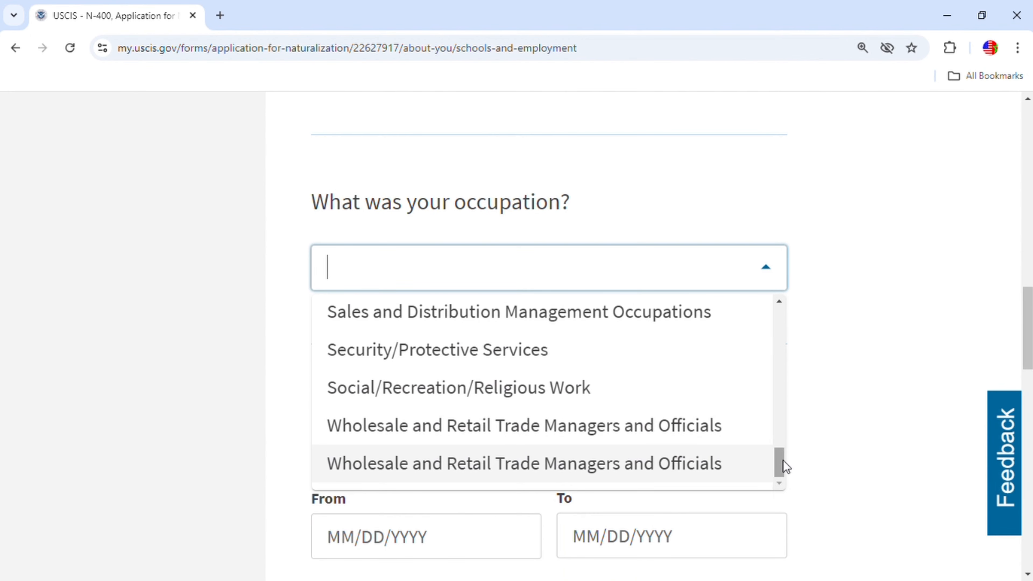
{"action": "left_click_drag", "start_coordinate": [777, 470], "coordinate": [770, 397]}
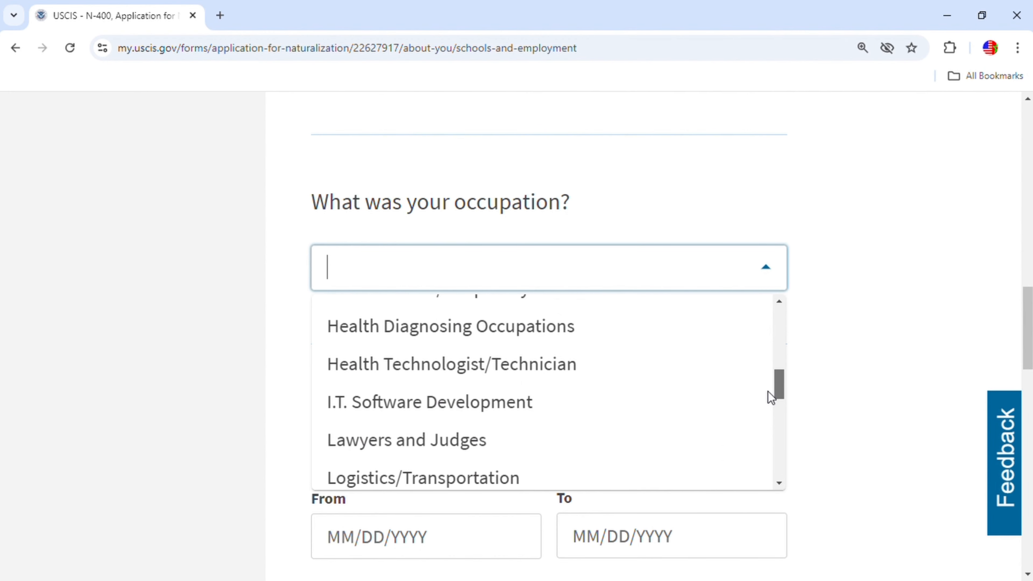
{"action": "left_click", "coordinate": [483, 408]}
Begin entering the employment From date, typing 01012.
{"action": "scroll", "coordinate": [624, 442], "scroll_direction": "down", "scroll_amount": 3}
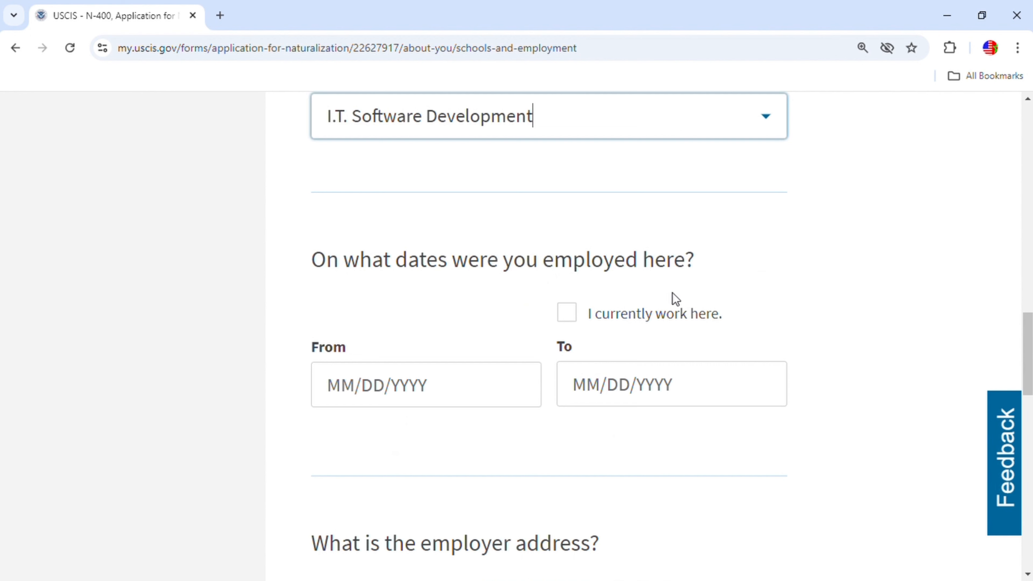
{"action": "left_click", "coordinate": [358, 386]}
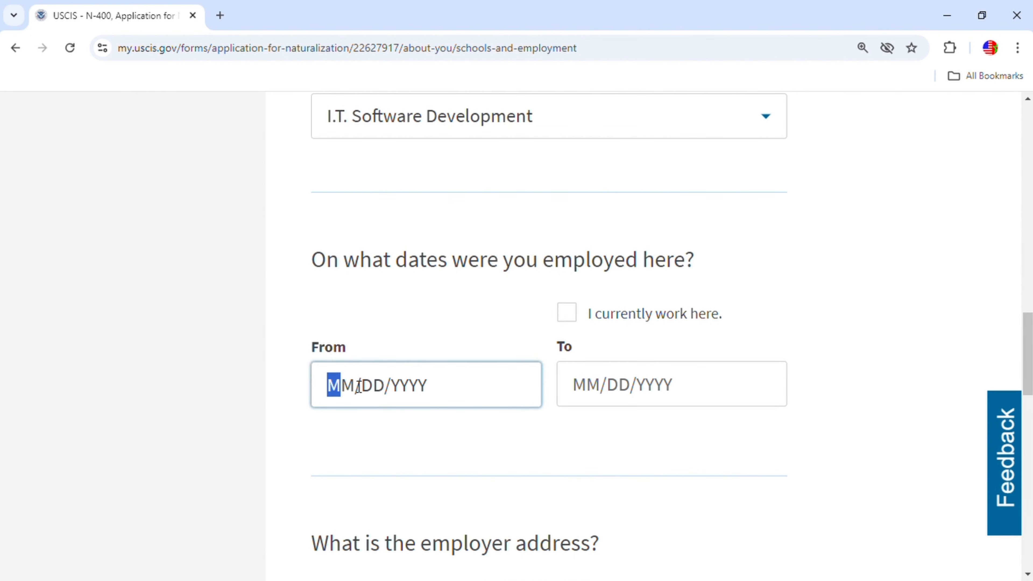
{"action": "type", "text": "01012"}
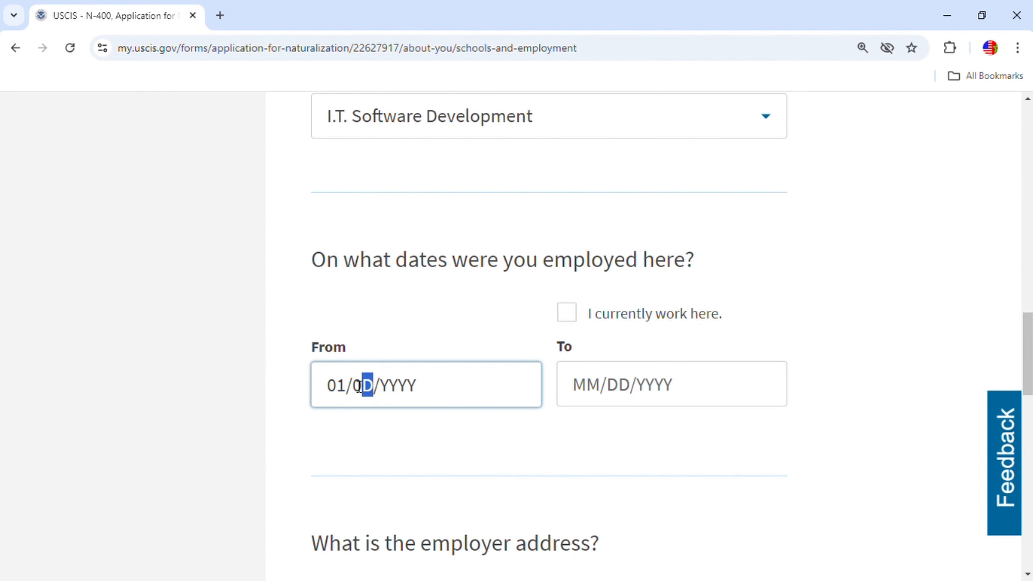
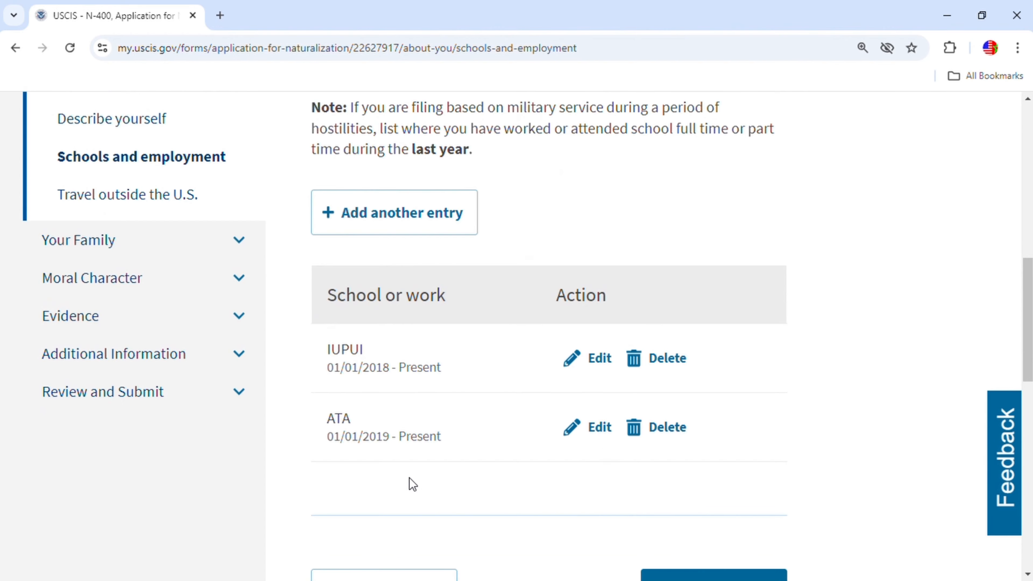
Review the employment table listing IUPUI since 01/01/2018 and ATA since 01/01/2019.
{"action": "scroll", "coordinate": [688, 464], "scroll_direction": "up", "scroll_amount": 7}
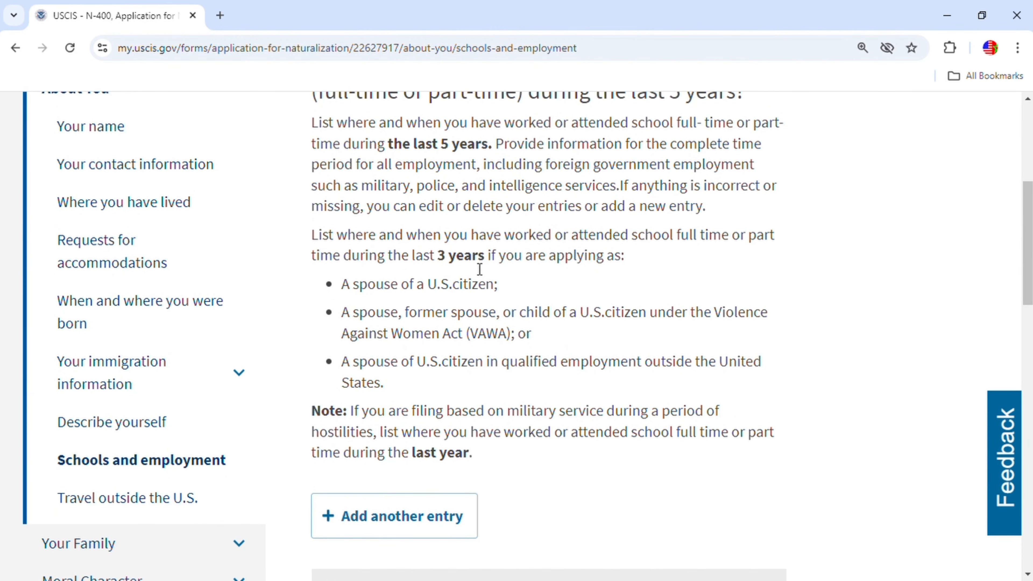
{"action": "scroll", "coordinate": [531, 337], "scroll_direction": "up", "scroll_amount": 5}
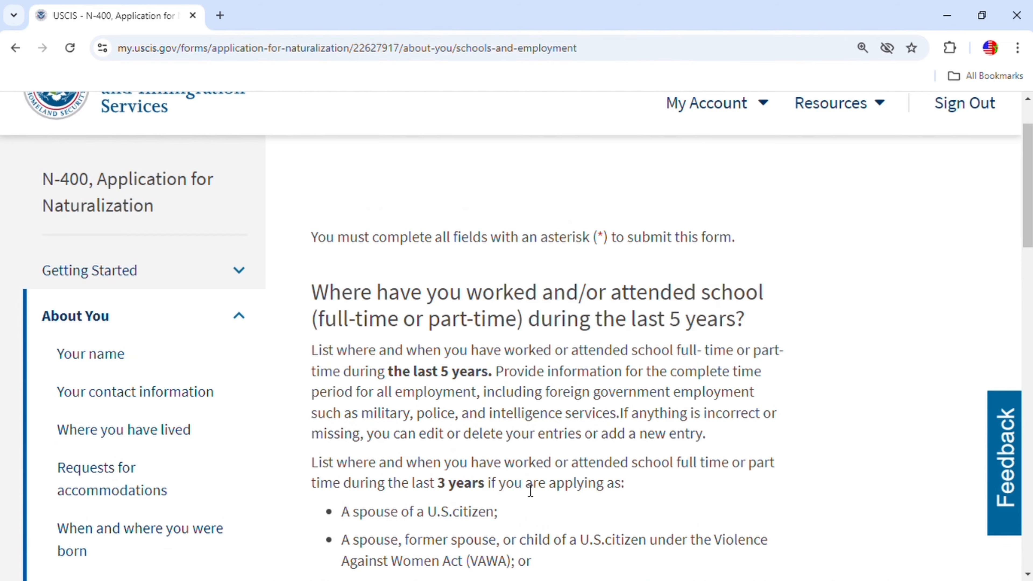
{"action": "scroll", "coordinate": [531, 490], "scroll_direction": "down", "scroll_amount": 2}
{"action": "scroll", "coordinate": [583, 472], "scroll_direction": "down", "scroll_amount": 12}
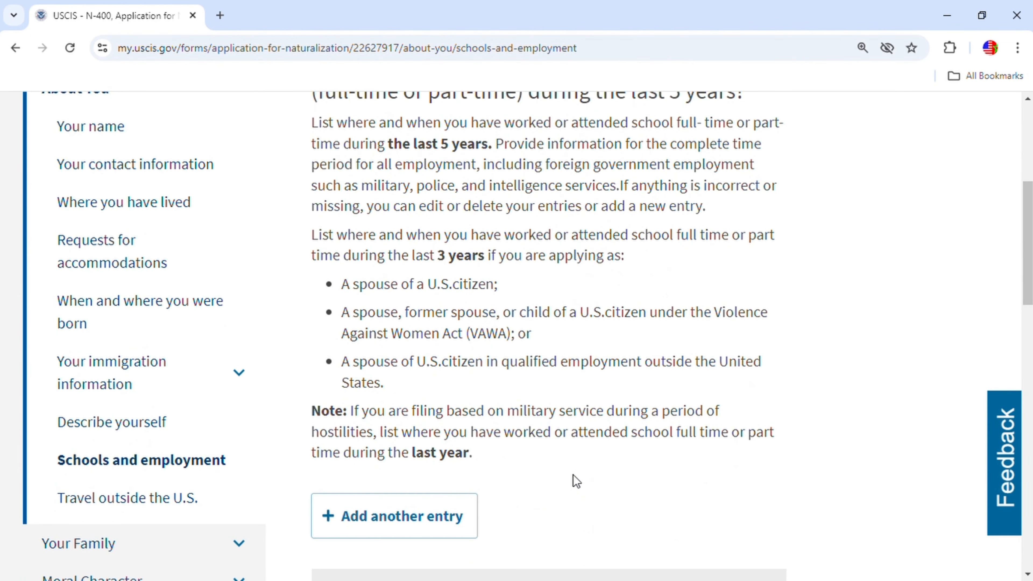
Answer Yes to having taken trips outside the United States.
{"action": "left_click", "coordinate": [729, 464]}
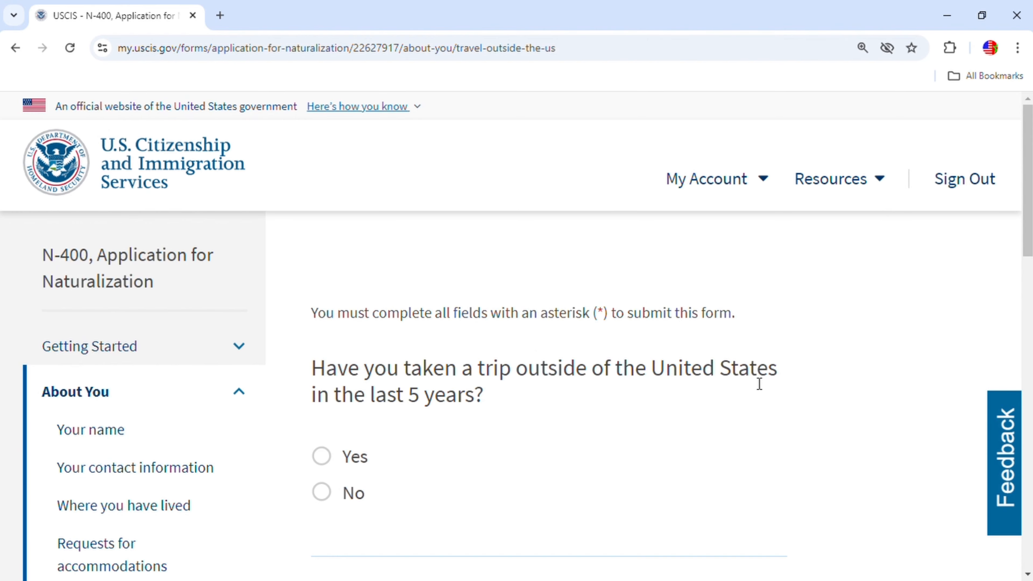
{"action": "scroll", "coordinate": [717, 410], "scroll_direction": "down", "scroll_amount": 2}
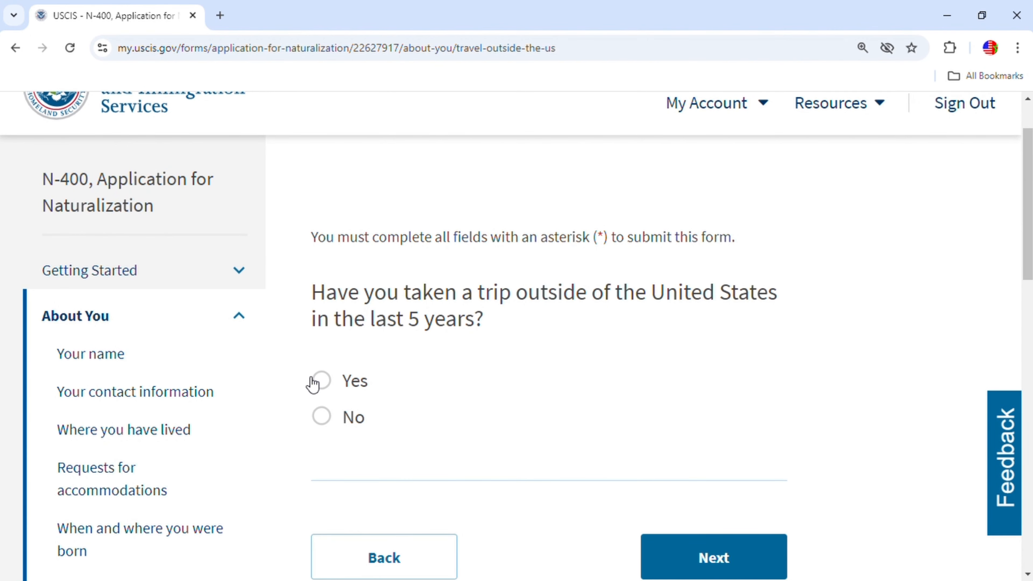
{"action": "left_click", "coordinate": [331, 387]}
{"action": "scroll", "coordinate": [519, 369], "scroll_direction": "down", "scroll_amount": 10}
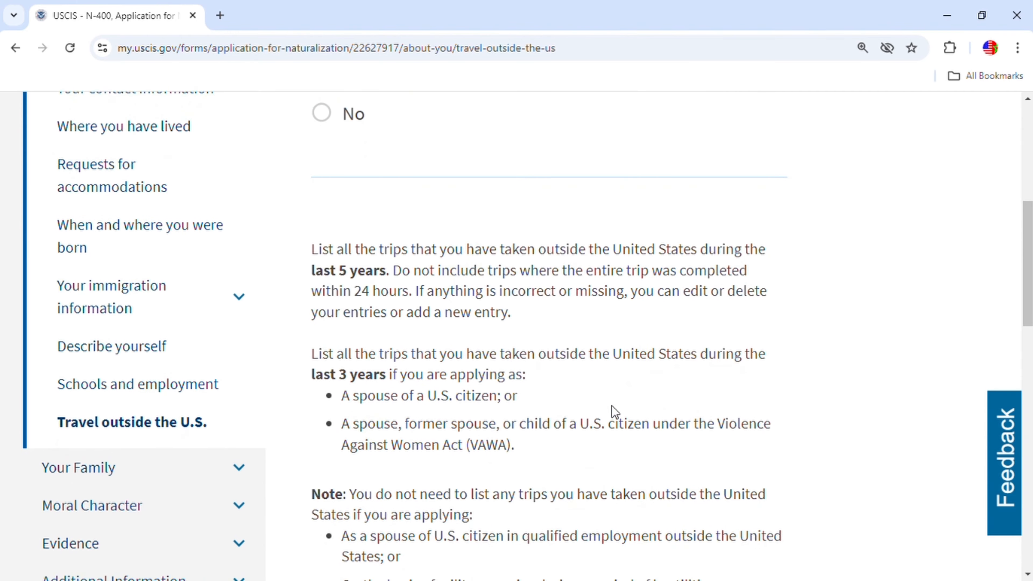
{"action": "scroll", "coordinate": [548, 432], "scroll_direction": "down", "scroll_amount": 4}
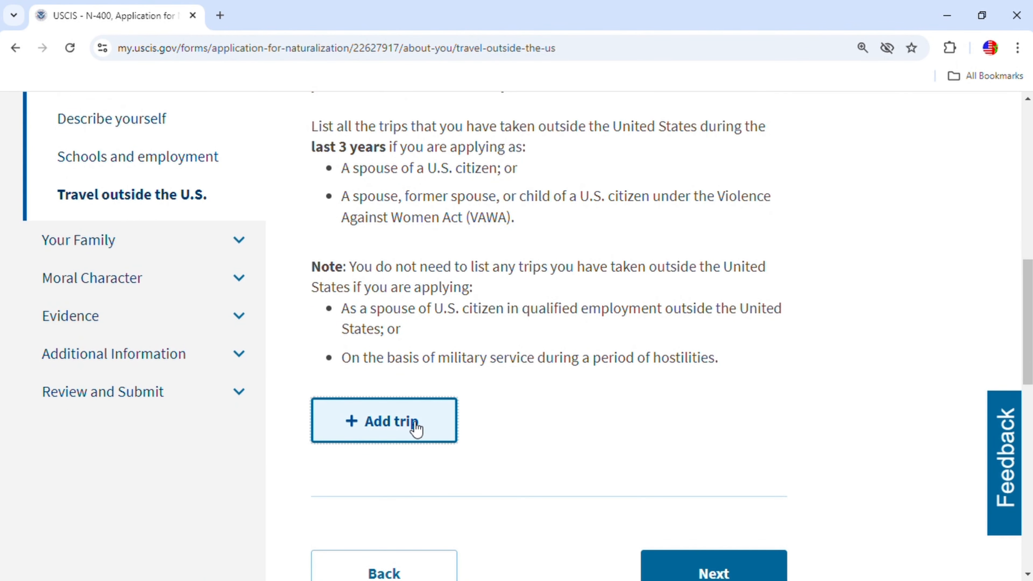
Add a trip dated 06/01/2021 to 07/01/2021.
{"action": "left_click", "coordinate": [416, 428]}
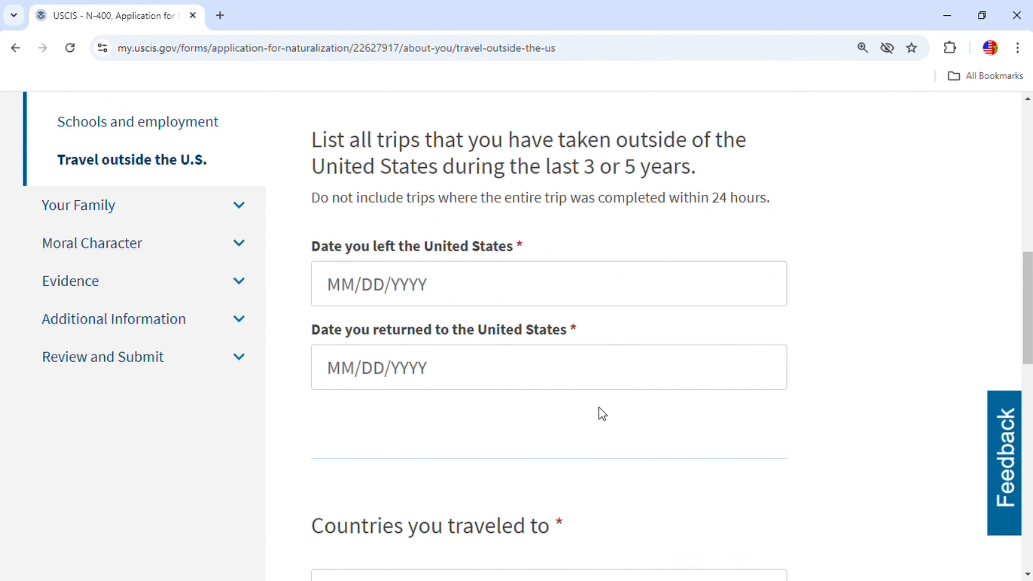
{"action": "left_click", "coordinate": [350, 303]}
{"action": "left_click", "coordinate": [349, 297]}
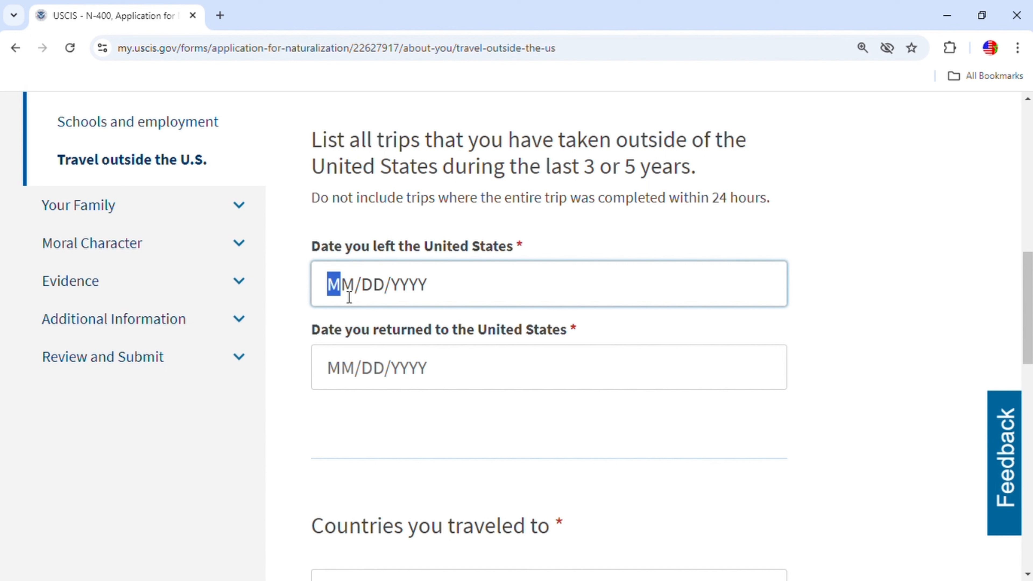
{"action": "type", "text": "06/"}
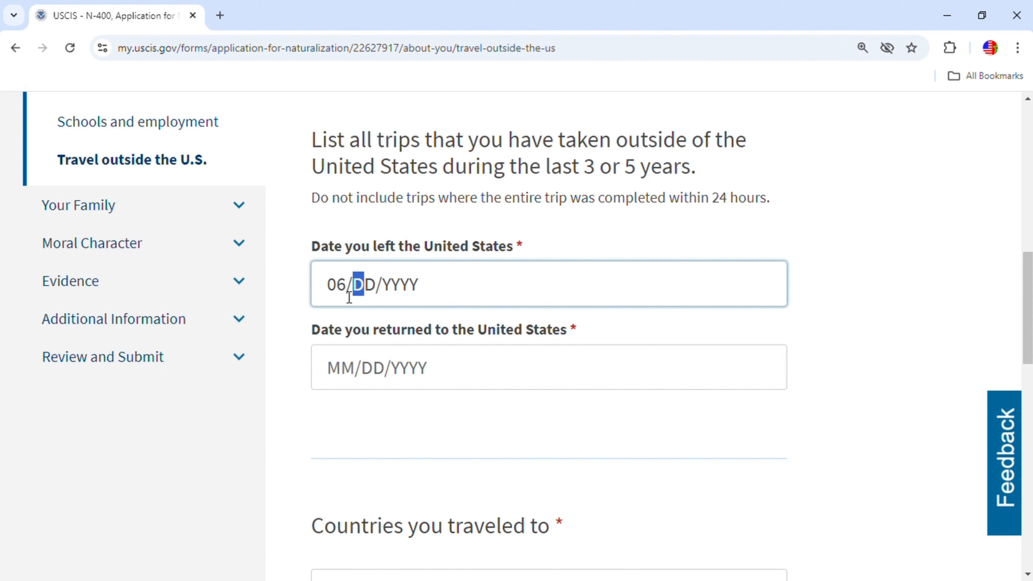
{"action": "type", "text": "01/"}
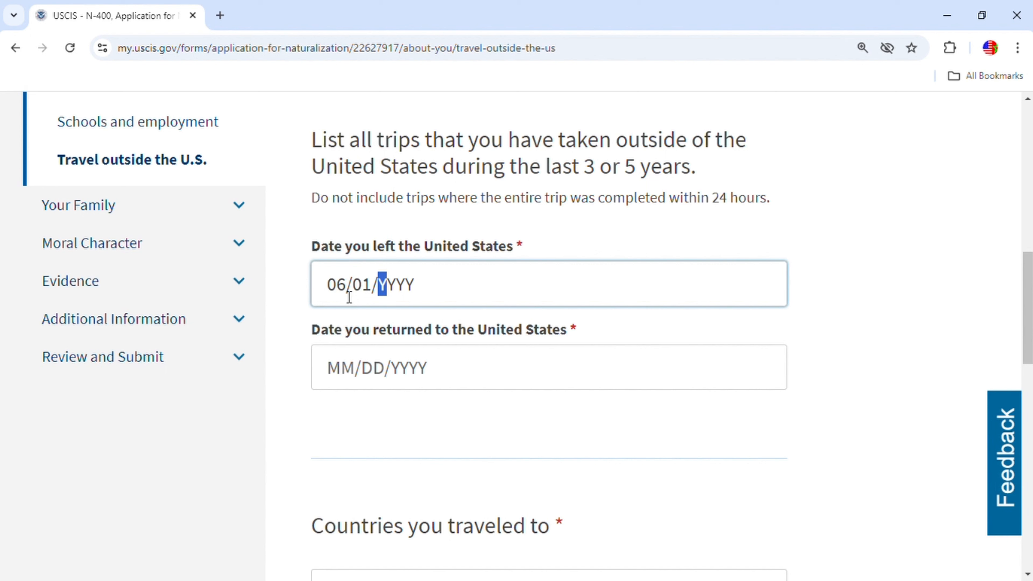
{"action": "type", "text": "20"}
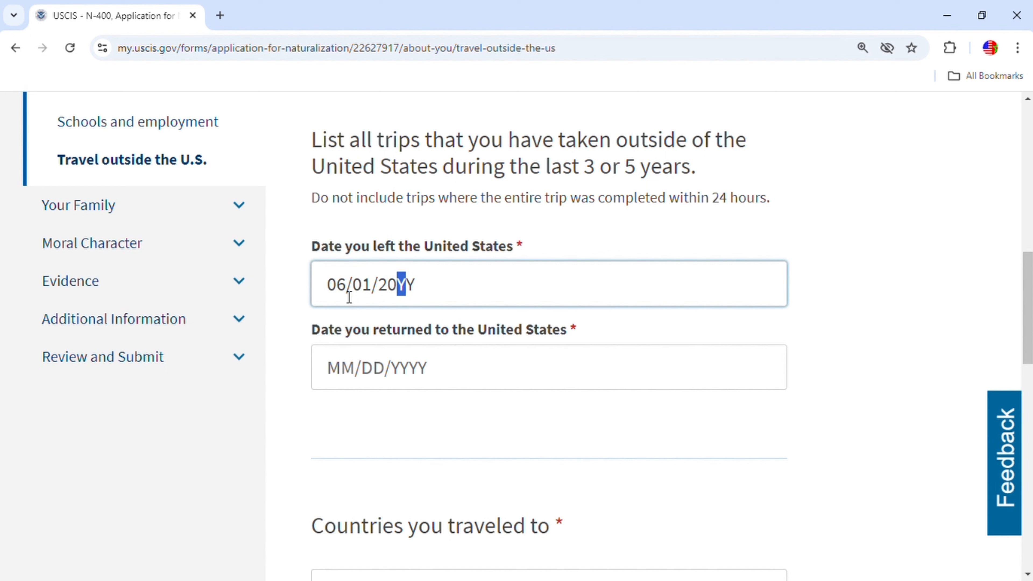
{"action": "type", "text": "21"}
{"action": "left_click", "coordinate": [343, 374]}
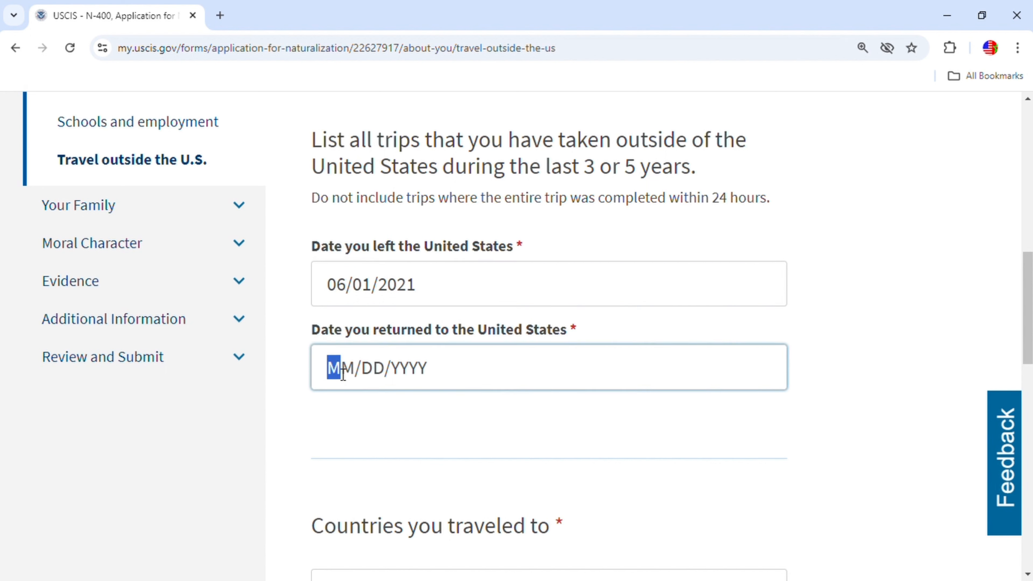
{"action": "type", "text": "0"}
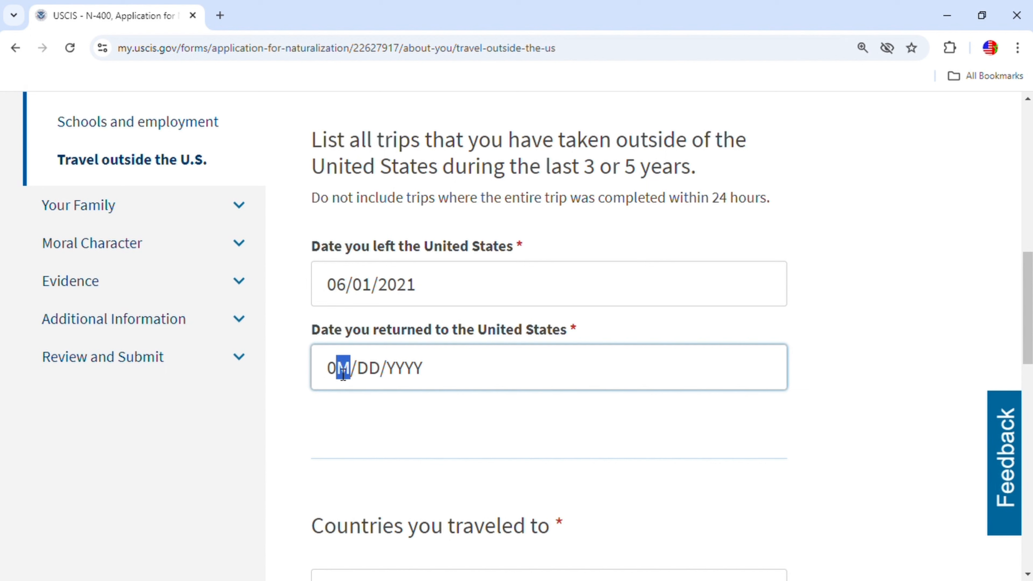
{"action": "type", "text": "7/01/"}
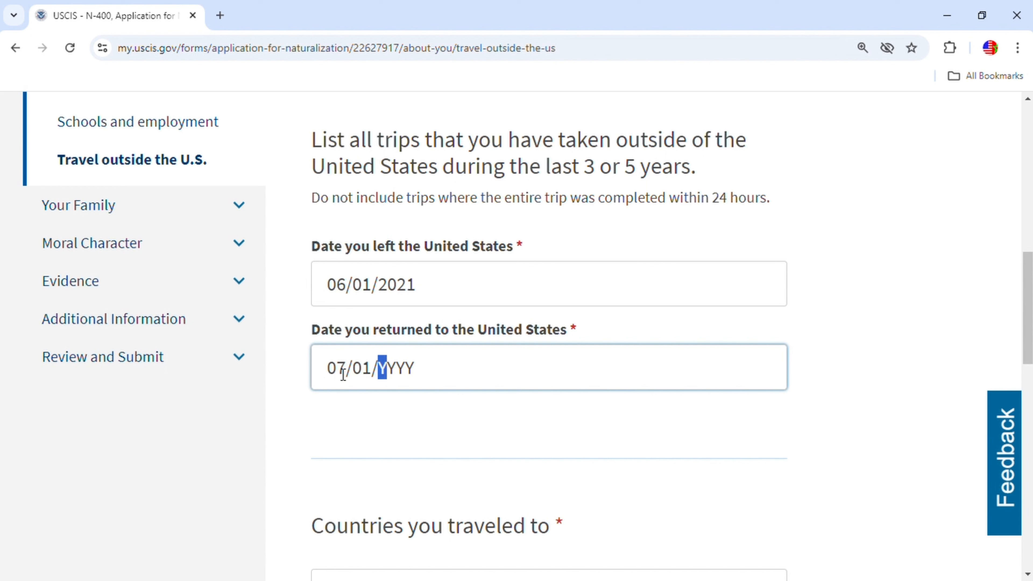
{"action": "type", "text": "20"}
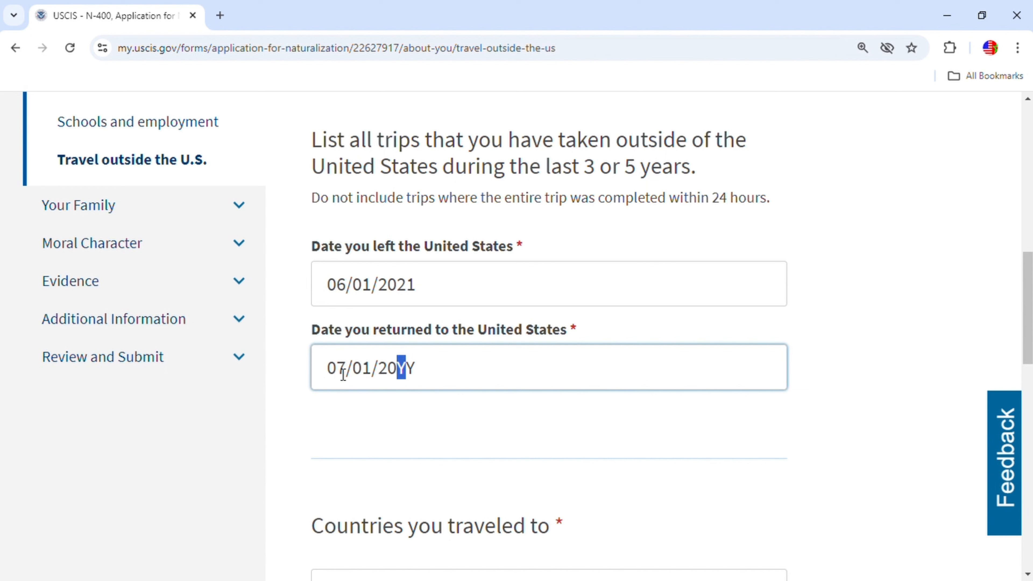
{"action": "type", "text": "21"}
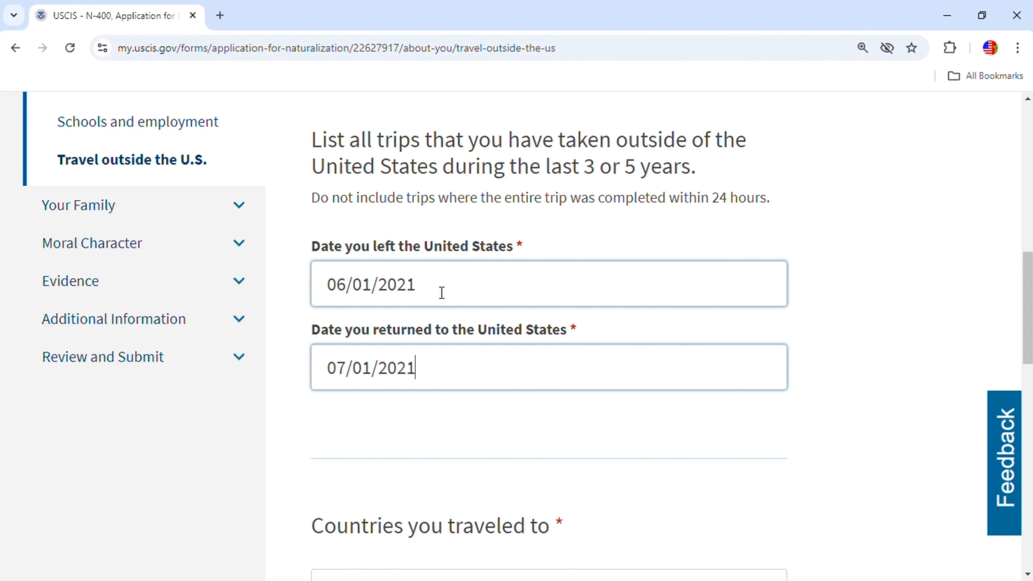
{"action": "scroll", "coordinate": [593, 397], "scroll_direction": "down", "scroll_amount": 3}
{"action": "scroll", "coordinate": [595, 401], "scroll_direction": "up", "scroll_amount": 5}
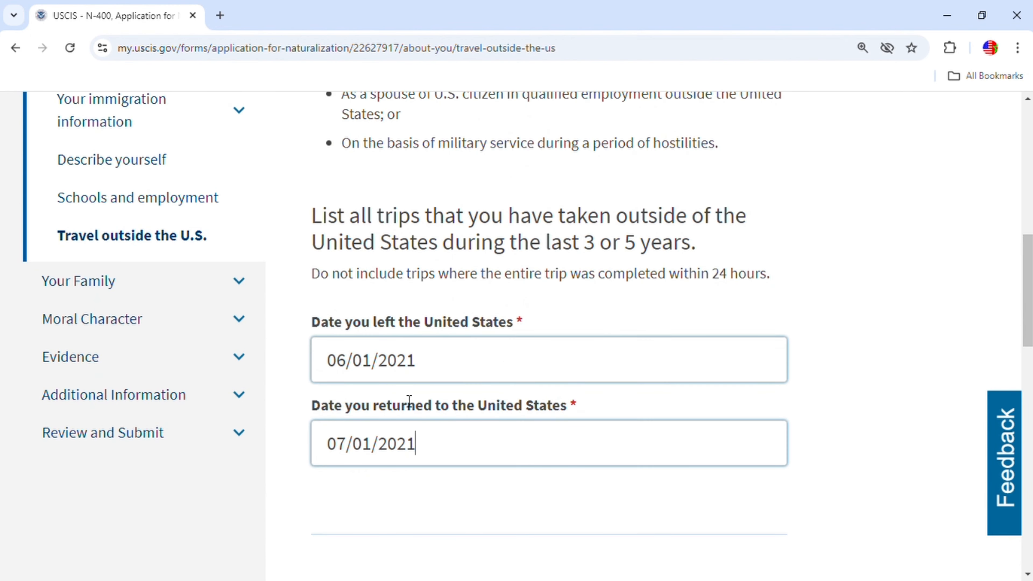
{"action": "scroll", "coordinate": [532, 440], "scroll_direction": "down", "scroll_amount": 1}
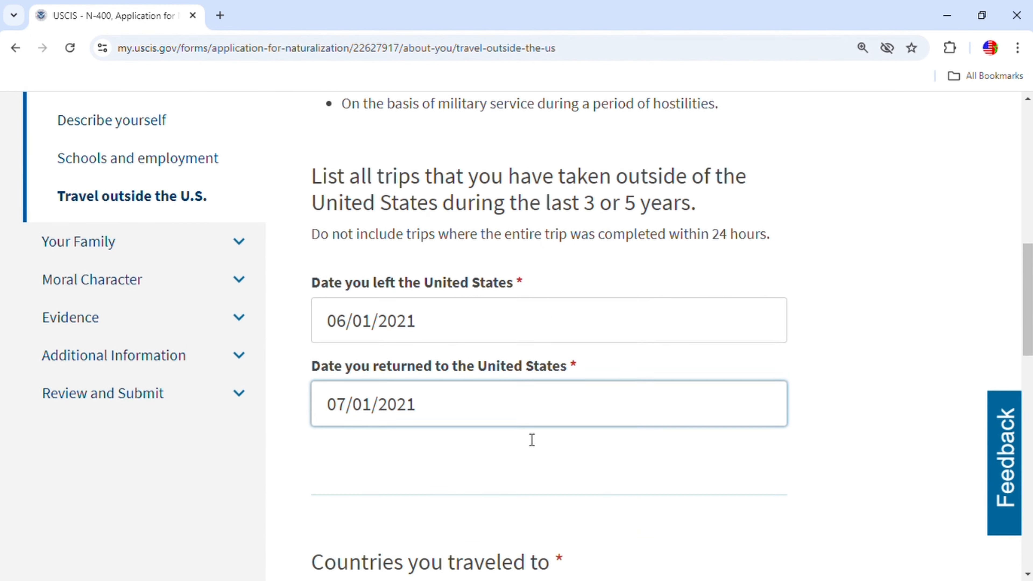
{"action": "scroll", "coordinate": [532, 439], "scroll_direction": "down", "scroll_amount": 3}
{"action": "scroll", "coordinate": [604, 403], "scroll_direction": "up", "scroll_amount": 4}
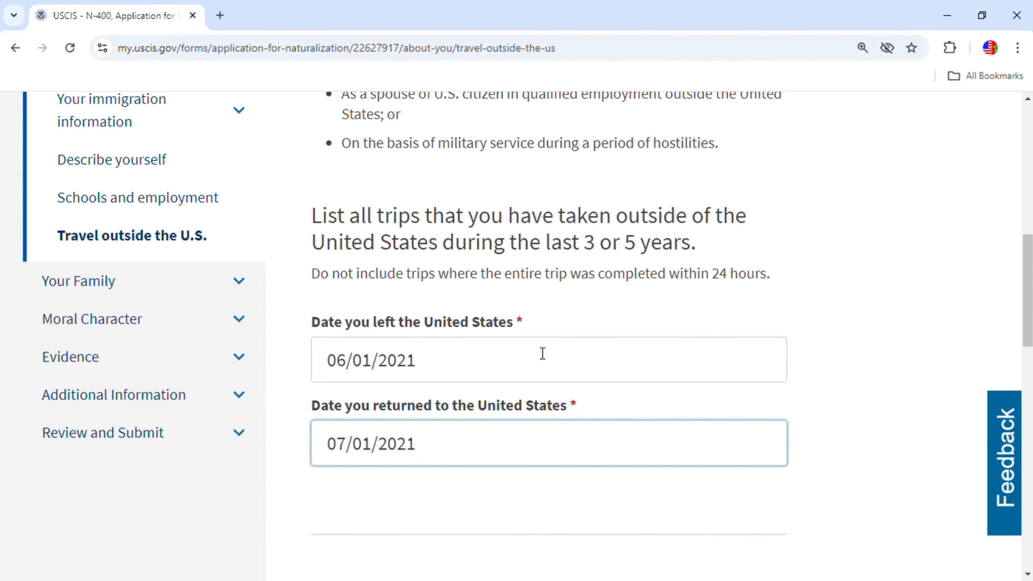
{"action": "scroll", "coordinate": [543, 353], "scroll_direction": "down", "scroll_amount": 6}
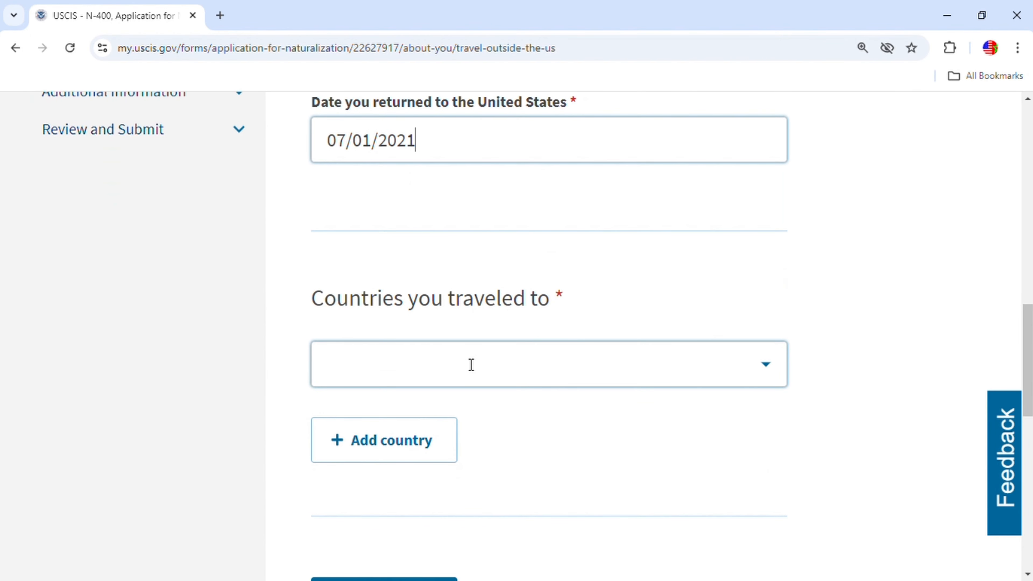
Set Morocco as the trip's country, save the entry, and continue.
{"action": "left_click", "coordinate": [471, 363]}
{"action": "type", "text": "mor"}
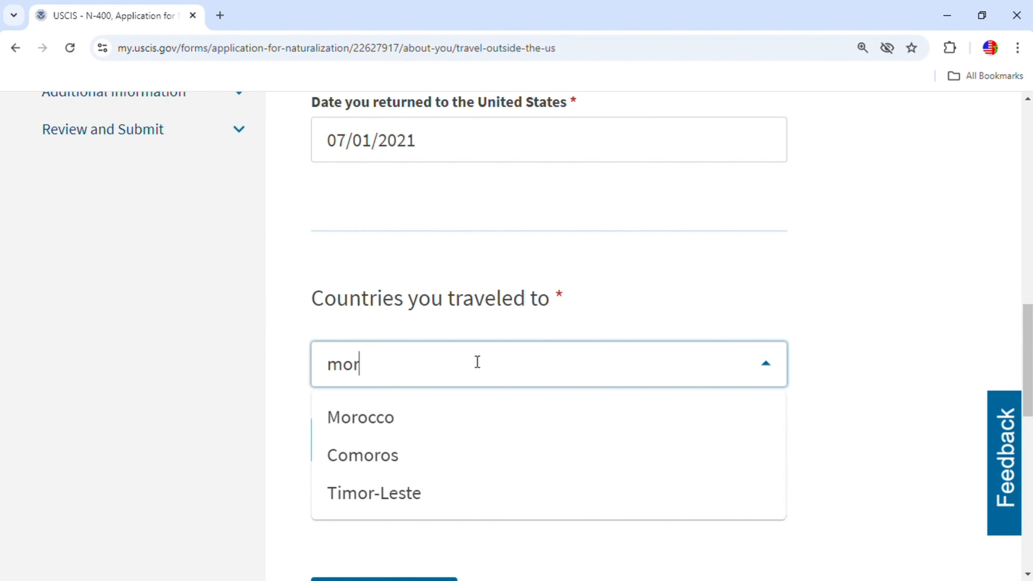
{"action": "left_click", "coordinate": [405, 423]}
{"action": "scroll", "coordinate": [690, 422], "scroll_direction": "down", "scroll_amount": 3}
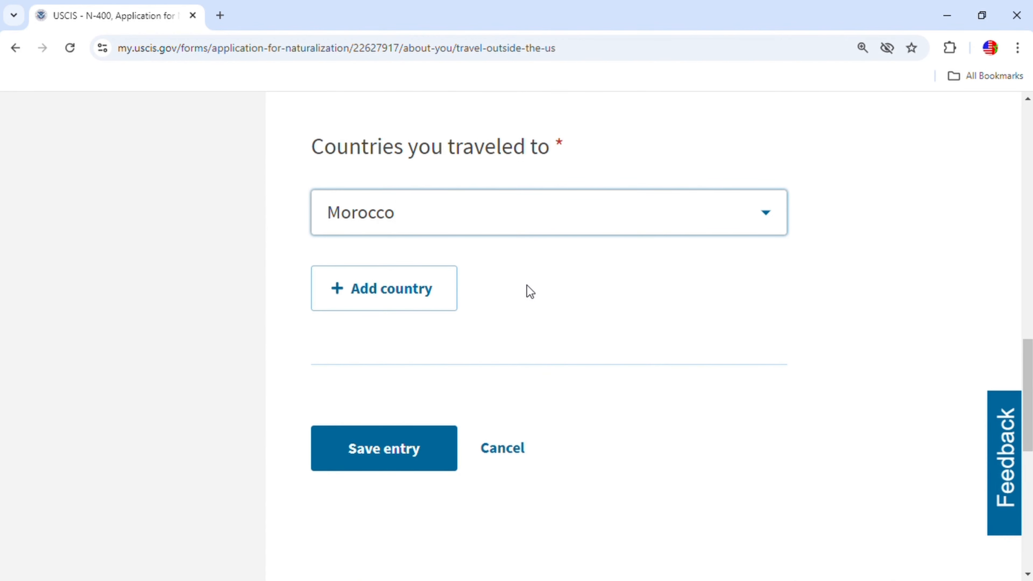
{"action": "left_click", "coordinate": [417, 447]}
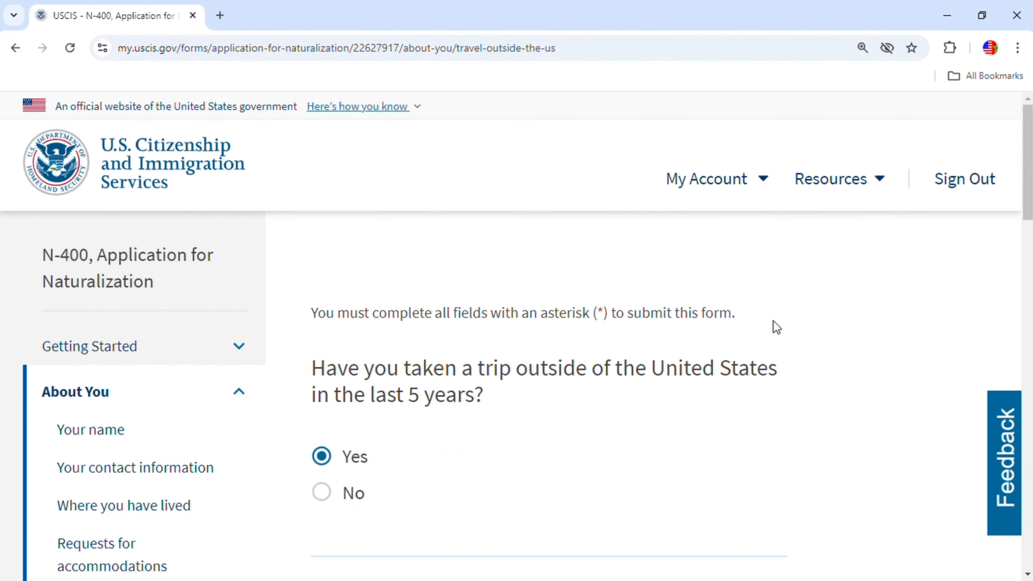
{"action": "scroll", "coordinate": [608, 415], "scroll_direction": "down", "scroll_amount": 5}
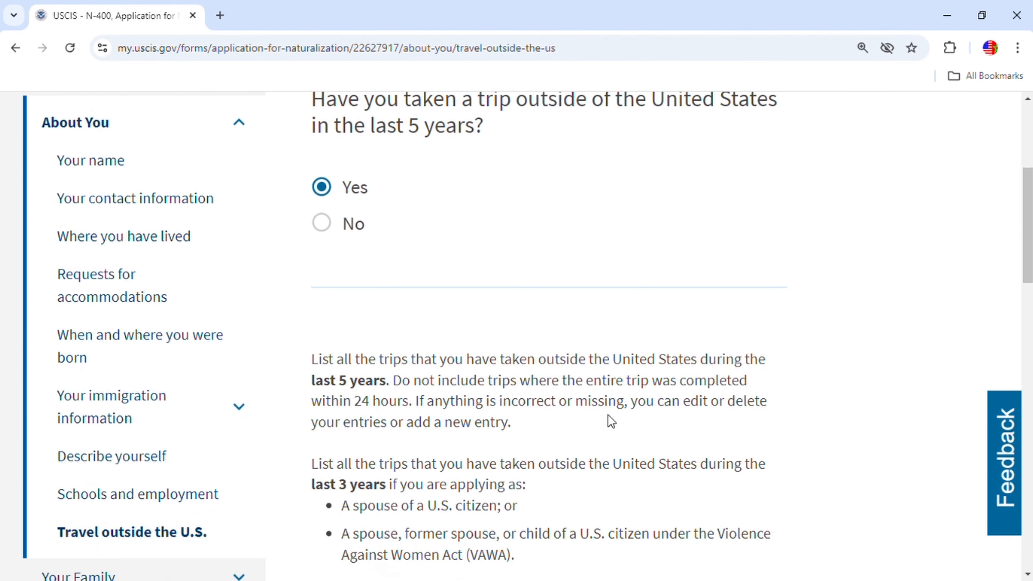
{"action": "scroll", "coordinate": [607, 414], "scroll_direction": "down", "scroll_amount": 6}
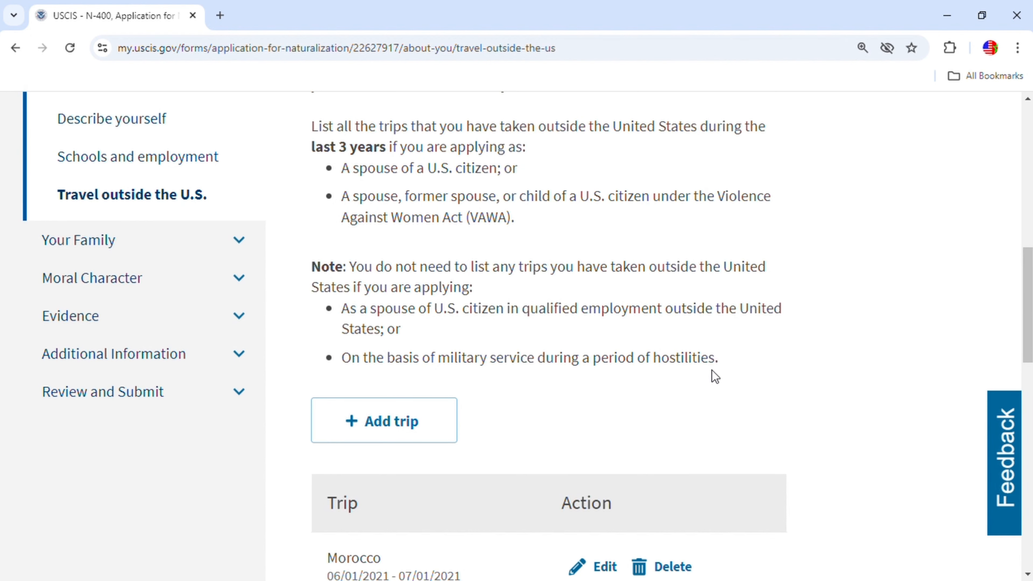
{"action": "scroll", "coordinate": [715, 377], "scroll_direction": "down", "scroll_amount": 5}
{"action": "left_click", "coordinate": [728, 429]}
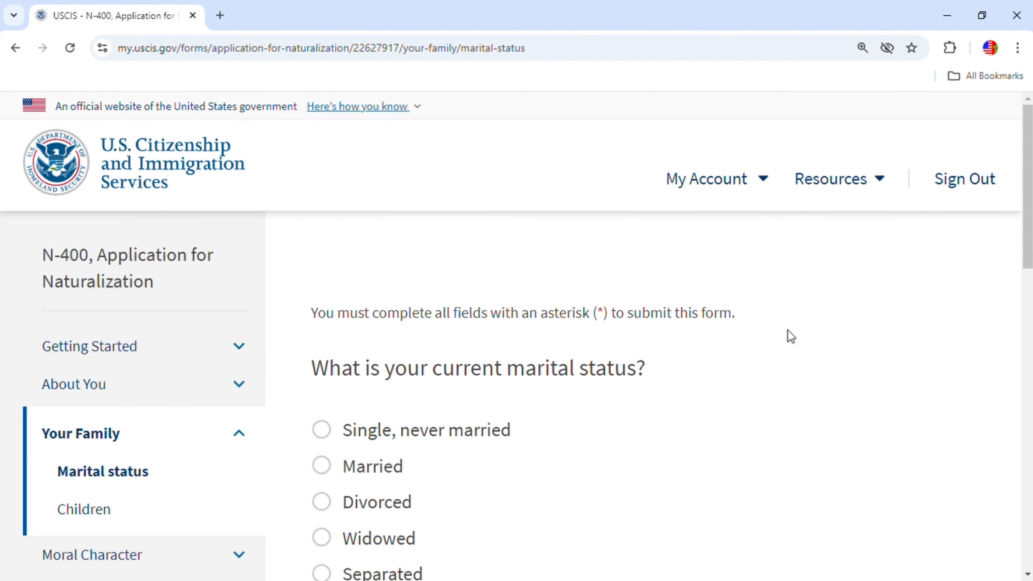
Select Single, never married as the marital status.
{"action": "scroll", "coordinate": [787, 330], "scroll_direction": "down", "scroll_amount": 3}
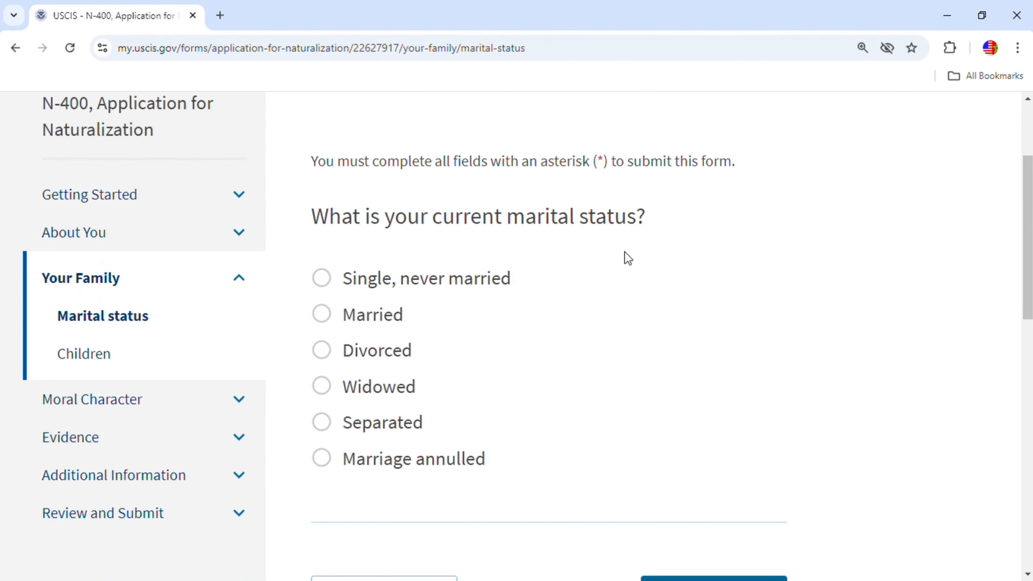
{"action": "left_click", "coordinate": [322, 278]}
{"action": "scroll", "coordinate": [721, 357], "scroll_direction": "down", "scroll_amount": 5}
{"action": "scroll", "coordinate": [509, 322], "scroll_direction": "up", "scroll_amount": 3}
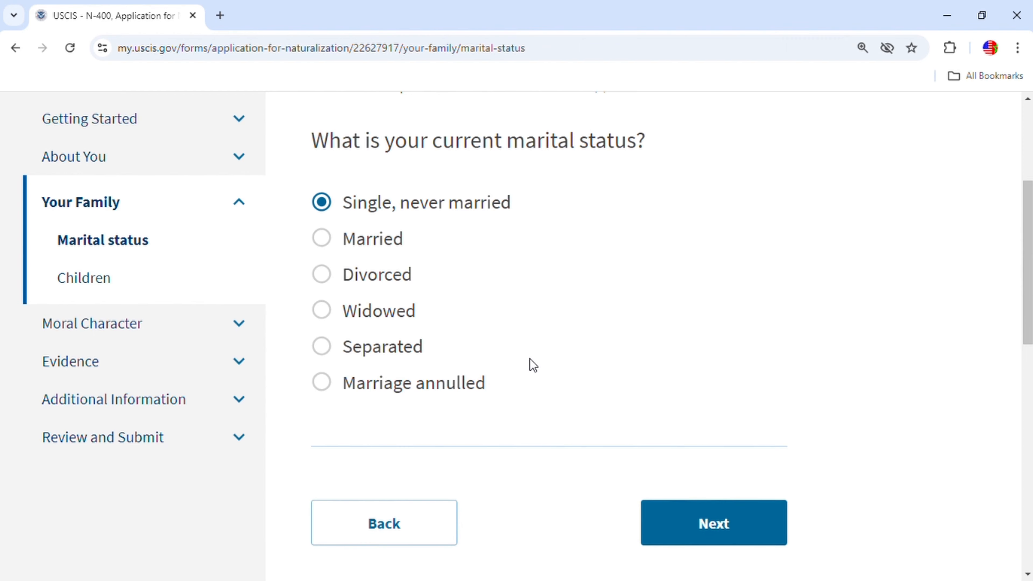
{"action": "left_click", "coordinate": [732, 524]}
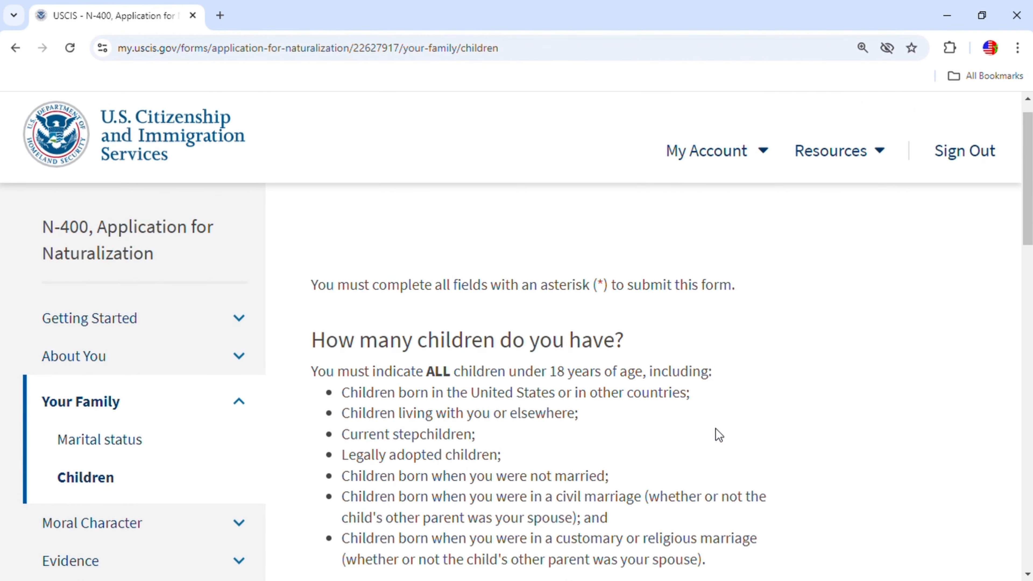
Enter 0 as the number of children and continue.
{"action": "scroll", "coordinate": [719, 435], "scroll_direction": "down", "scroll_amount": 6}
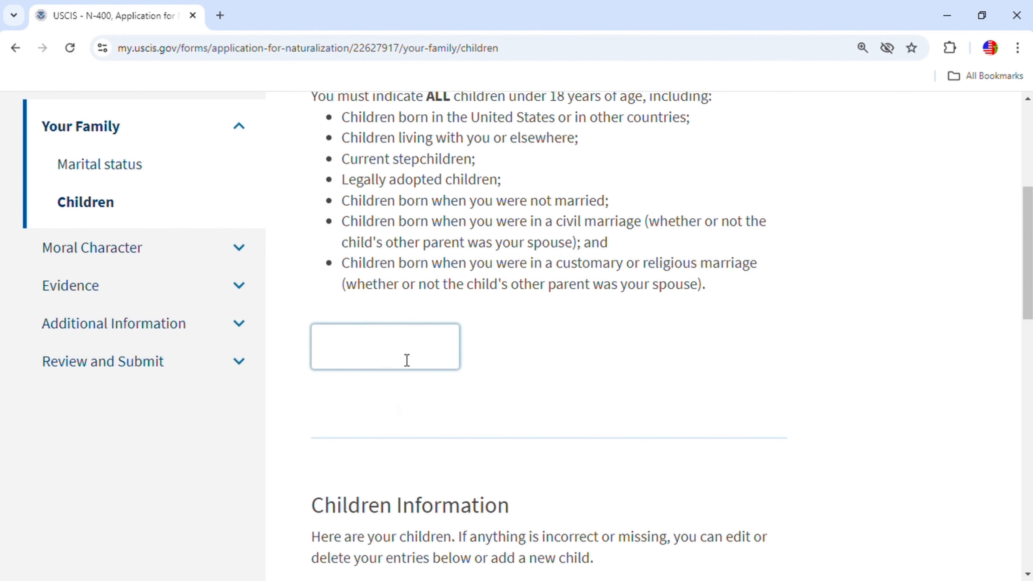
{"action": "left_click", "coordinate": [407, 349]}
{"action": "type", "text": "0"}
{"action": "scroll", "coordinate": [532, 489], "scroll_direction": "down", "scroll_amount": 5}
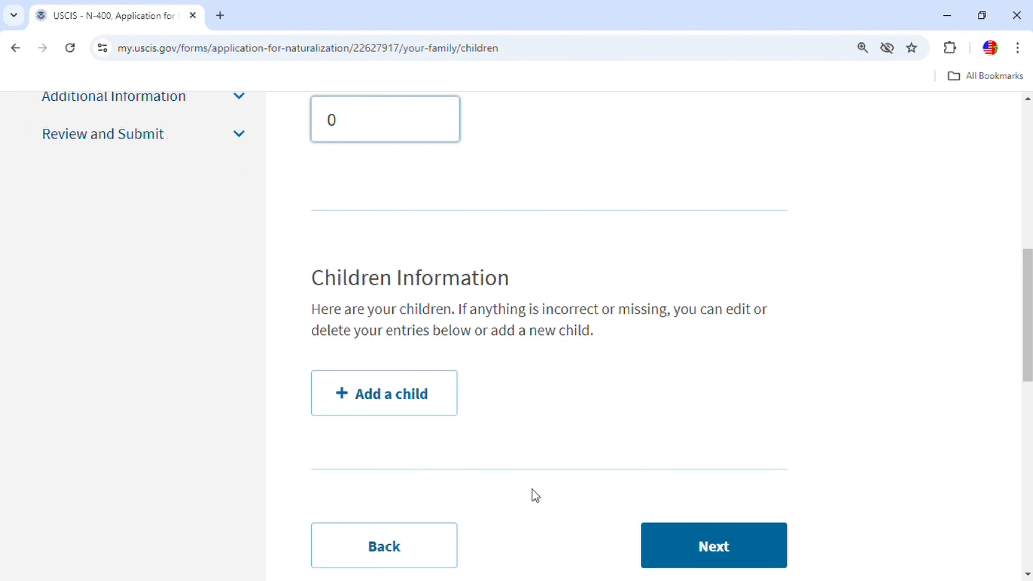
{"action": "scroll", "coordinate": [514, 368], "scroll_direction": "down", "scroll_amount": 2}
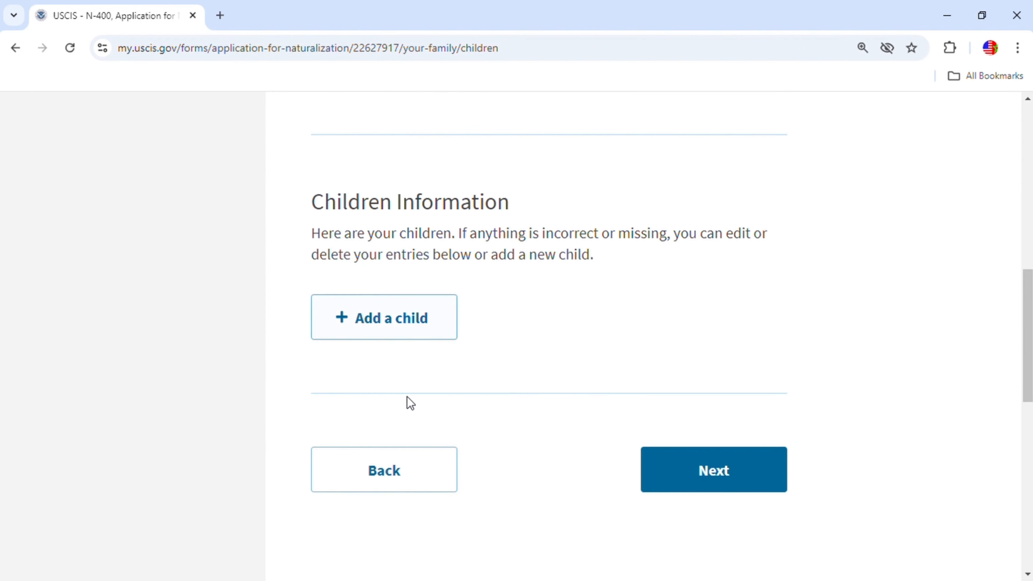
{"action": "left_click", "coordinate": [646, 458]}
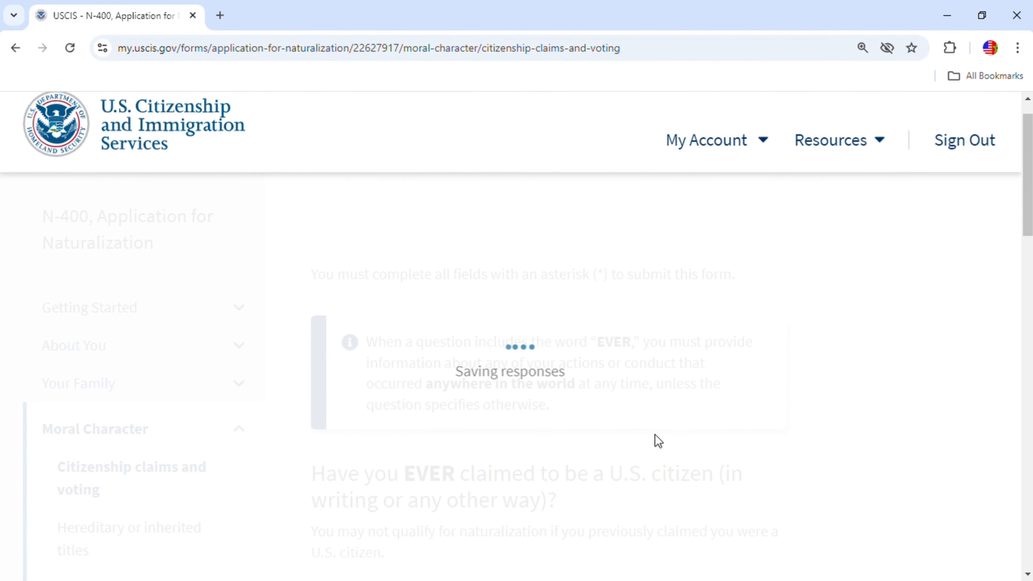
Answer No to ever claiming U.S. citizenship and to ever registering or voting.
{"action": "scroll", "coordinate": [652, 441], "scroll_direction": "down", "scroll_amount": 5}
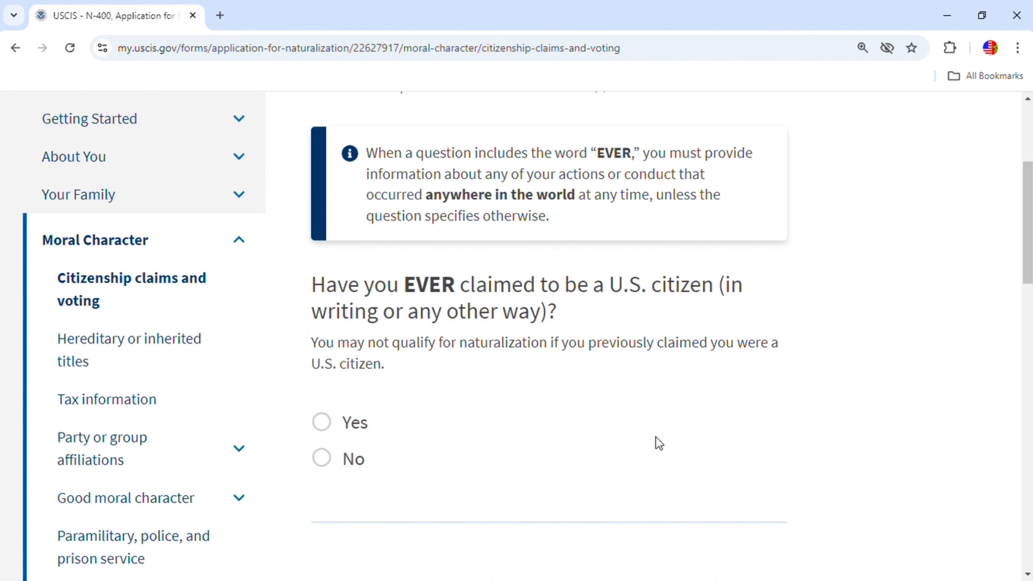
{"action": "left_click", "coordinate": [323, 459]}
{"action": "scroll", "coordinate": [574, 437], "scroll_direction": "down", "scroll_amount": 7}
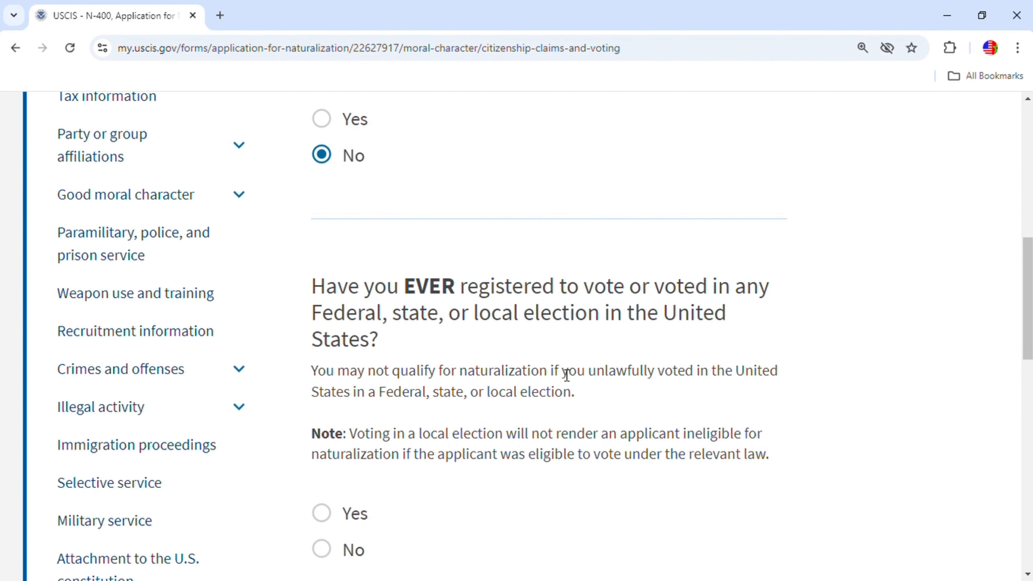
{"action": "left_click", "coordinate": [342, 549]}
{"action": "scroll", "coordinate": [583, 465], "scroll_direction": "down", "scroll_amount": 3}
{"action": "scroll", "coordinate": [582, 466], "scroll_direction": "down", "scroll_amount": 5}
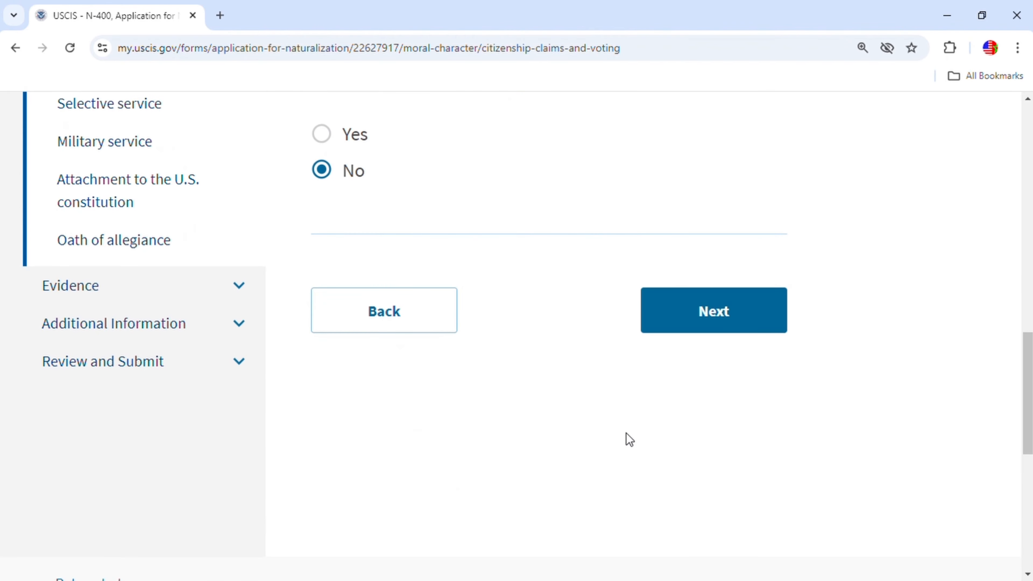
{"action": "left_click", "coordinate": [719, 320]}
{"action": "scroll", "coordinate": [590, 428], "scroll_direction": "down", "scroll_amount": 5}
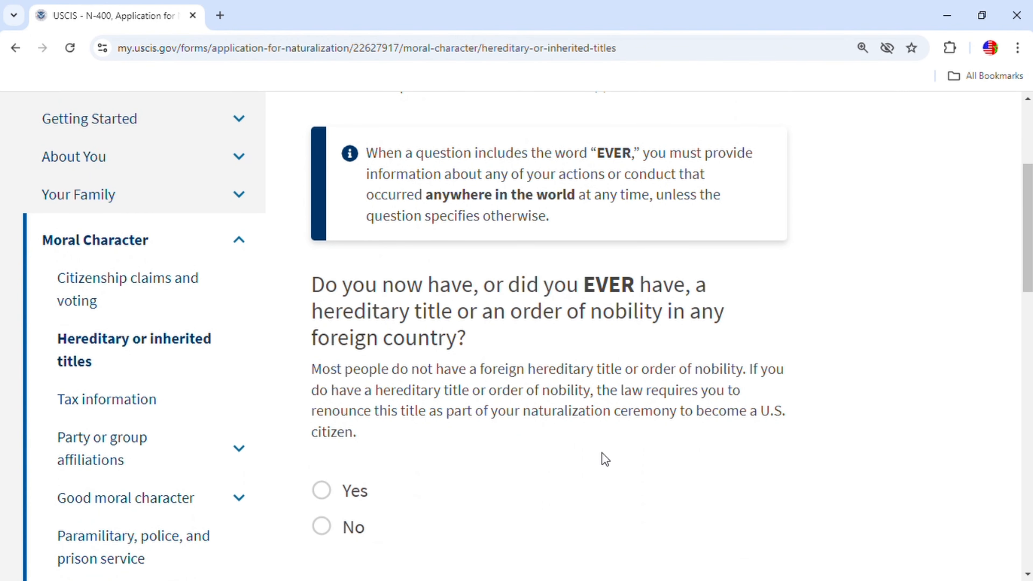
Answer No to holding a foreign hereditary title or order of nobility.
{"action": "scroll", "coordinate": [606, 459], "scroll_direction": "down", "scroll_amount": 2}
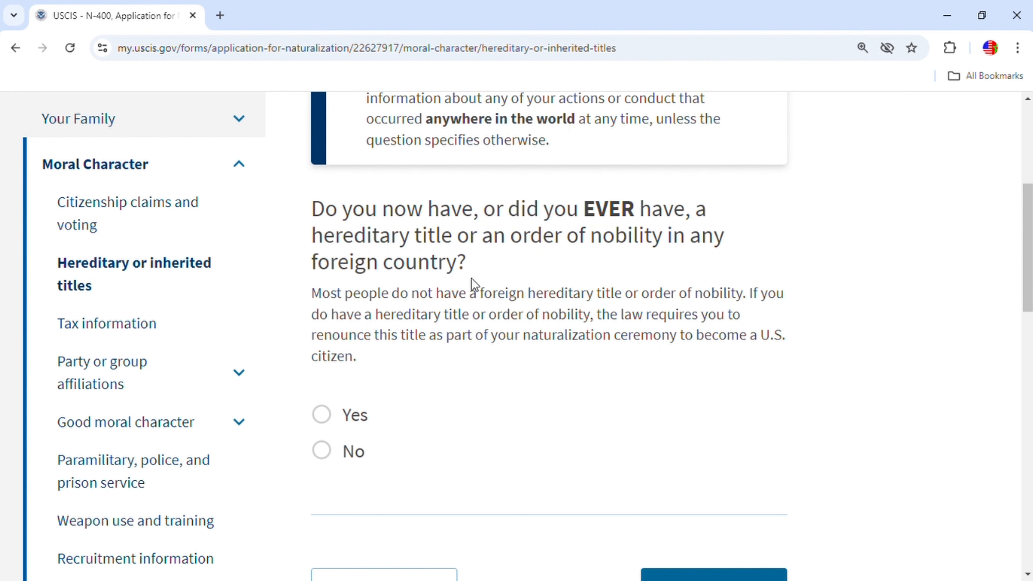
{"action": "left_click", "coordinate": [328, 451]}
{"action": "scroll", "coordinate": [664, 436], "scroll_direction": "down", "scroll_amount": 2}
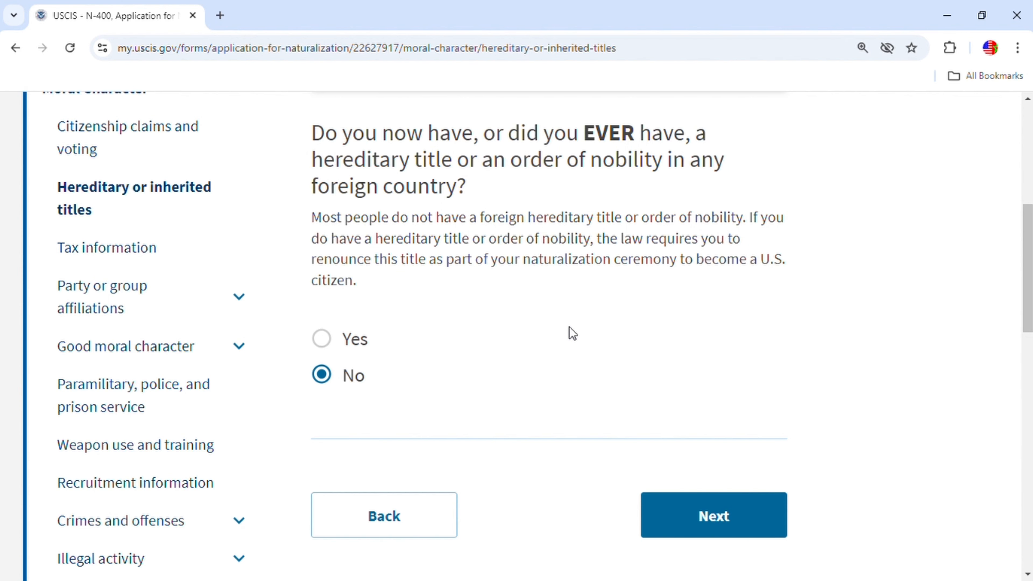
{"action": "left_click", "coordinate": [778, 527]}
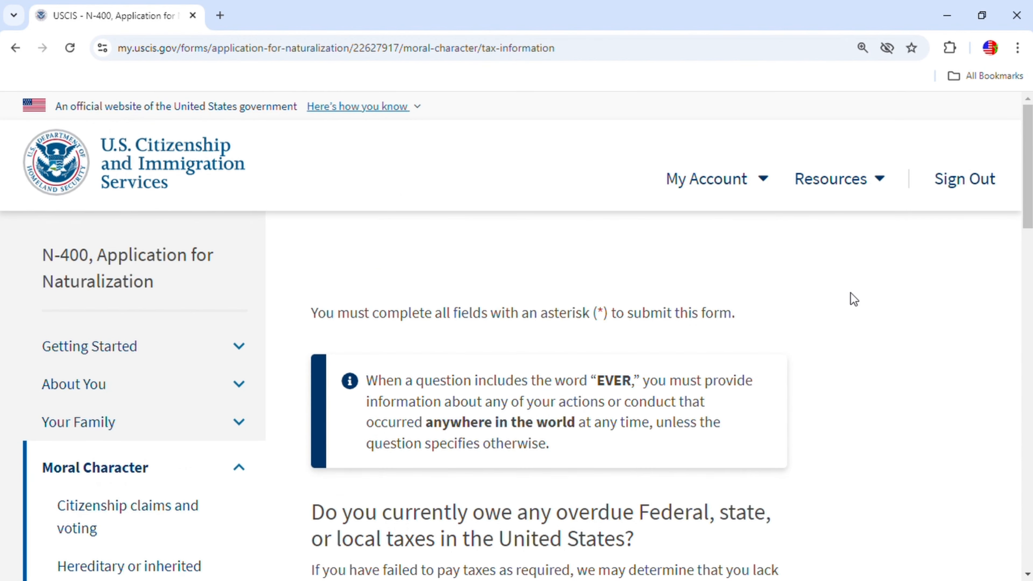
Answer No to owing overdue taxes and to filing as a non-U.S. resident.
{"action": "scroll", "coordinate": [856, 298], "scroll_direction": "down", "scroll_amount": 5}
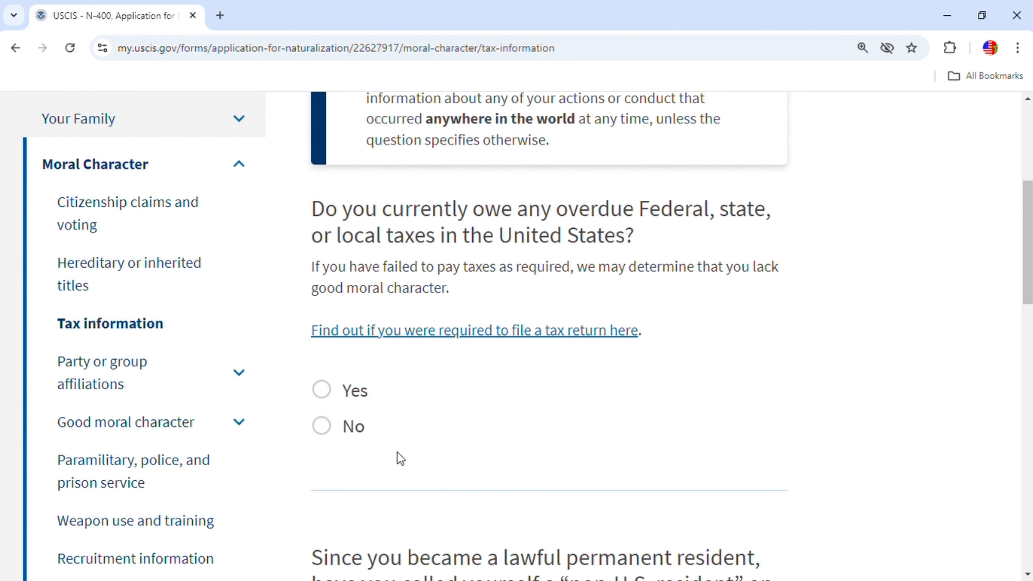
{"action": "left_click", "coordinate": [321, 426]}
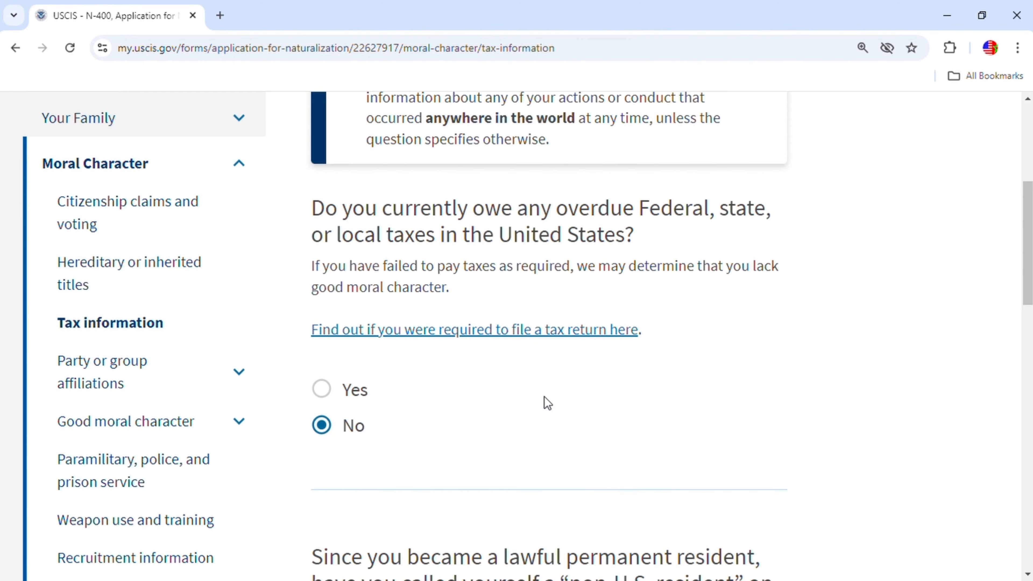
{"action": "scroll", "coordinate": [546, 404], "scroll_direction": "down", "scroll_amount": 7}
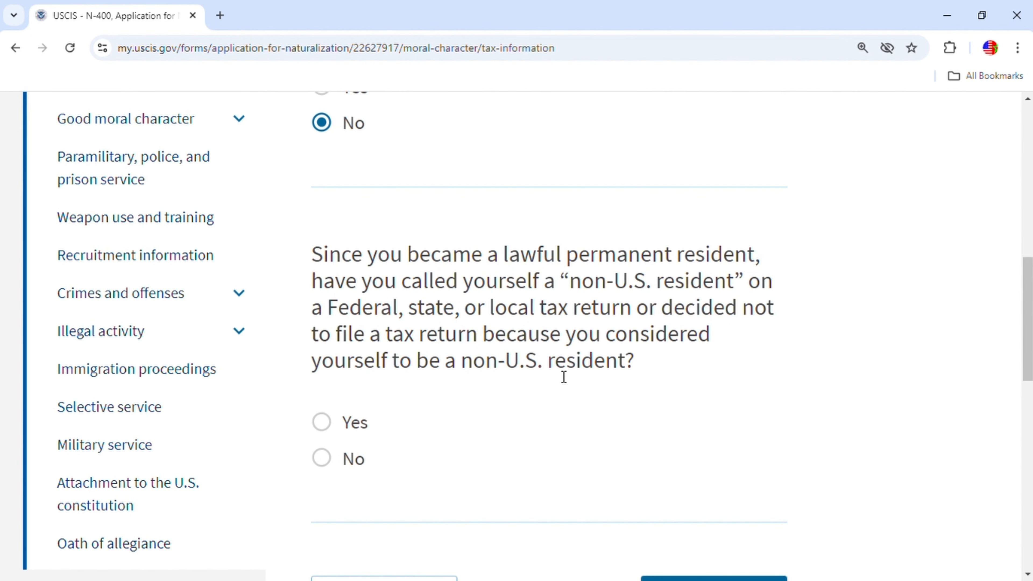
{"action": "left_click", "coordinate": [322, 458]}
{"action": "scroll", "coordinate": [537, 438], "scroll_direction": "down", "scroll_amount": 5}
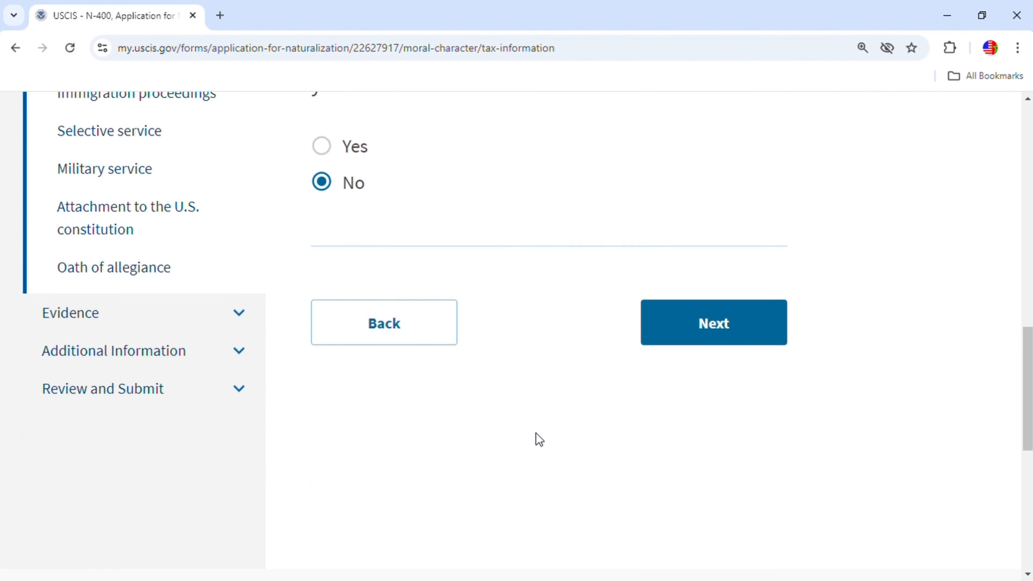
{"action": "left_click", "coordinate": [706, 324]}
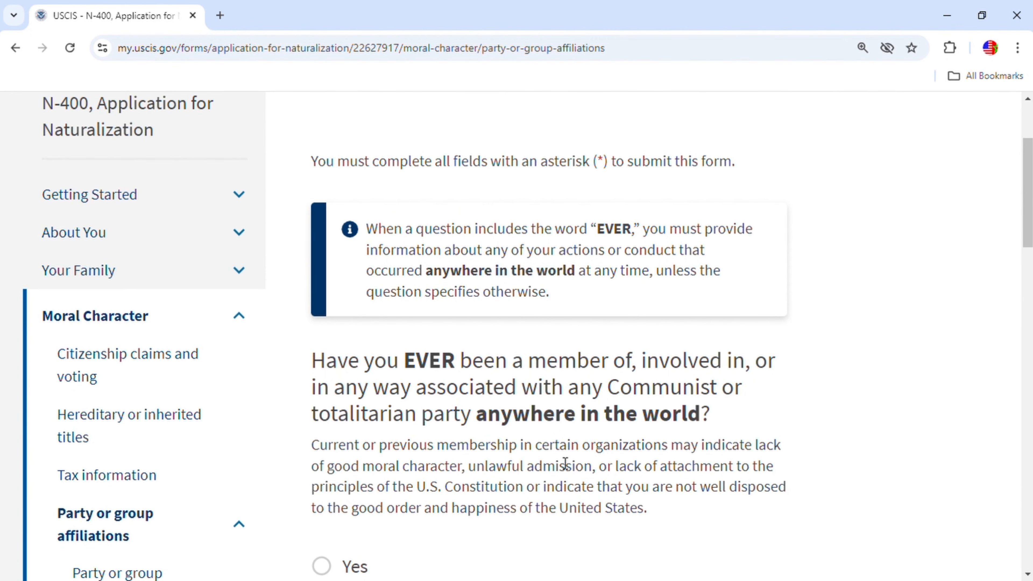
Answer No to the party membership question on the first affiliations page.
{"action": "scroll", "coordinate": [578, 465], "scroll_direction": "down", "scroll_amount": 2}
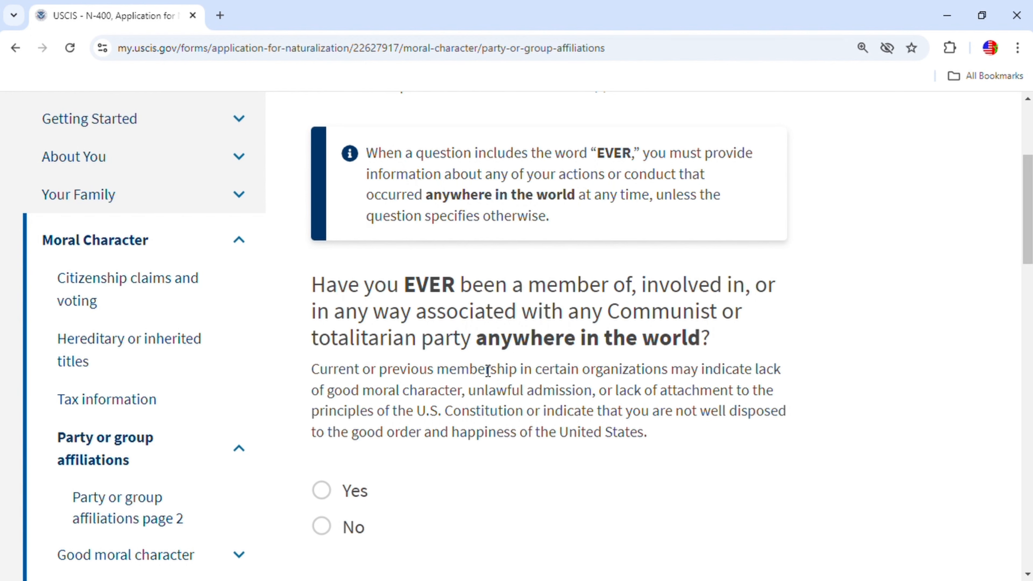
{"action": "left_click", "coordinate": [321, 526]}
{"action": "scroll", "coordinate": [553, 429], "scroll_direction": "down", "scroll_amount": 8}
{"action": "scroll", "coordinate": [556, 434], "scroll_direction": "down", "scroll_amount": 5}
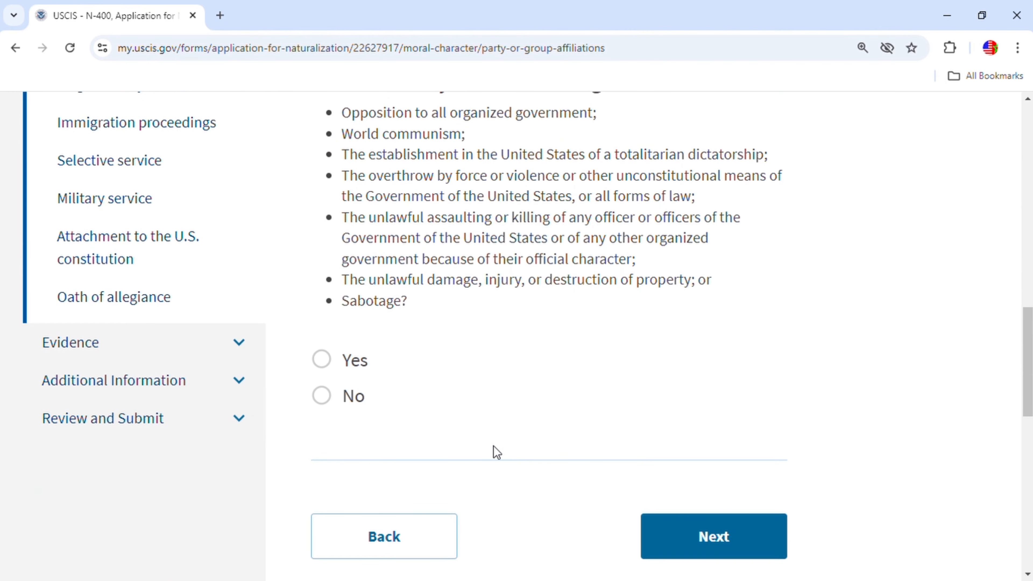
{"action": "scroll", "coordinate": [616, 358], "scroll_direction": "up", "scroll_amount": 2}
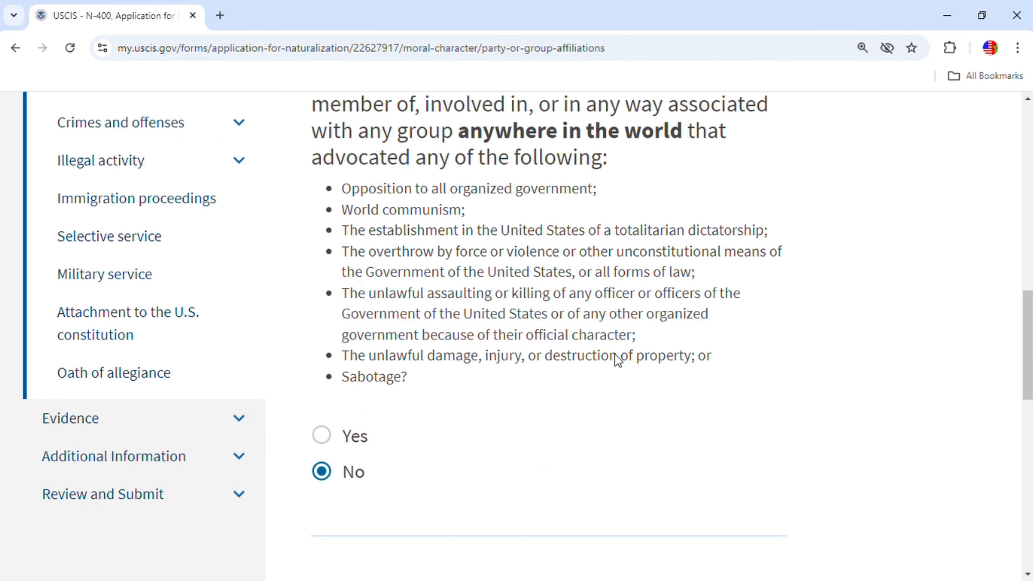
{"action": "scroll", "coordinate": [598, 368], "scroll_direction": "up", "scroll_amount": 4}
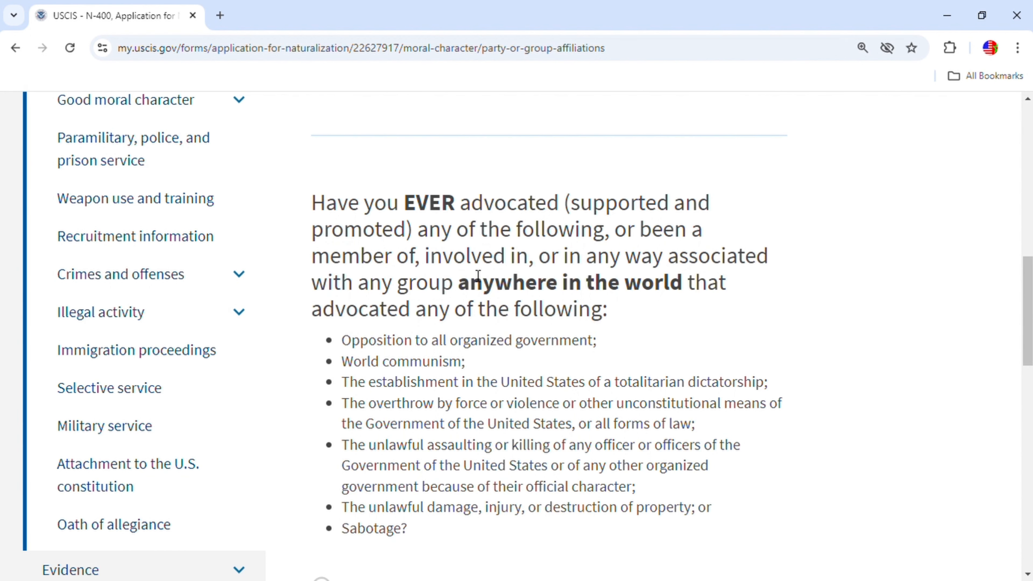
{"action": "scroll", "coordinate": [641, 396], "scroll_direction": "down", "scroll_amount": 5}
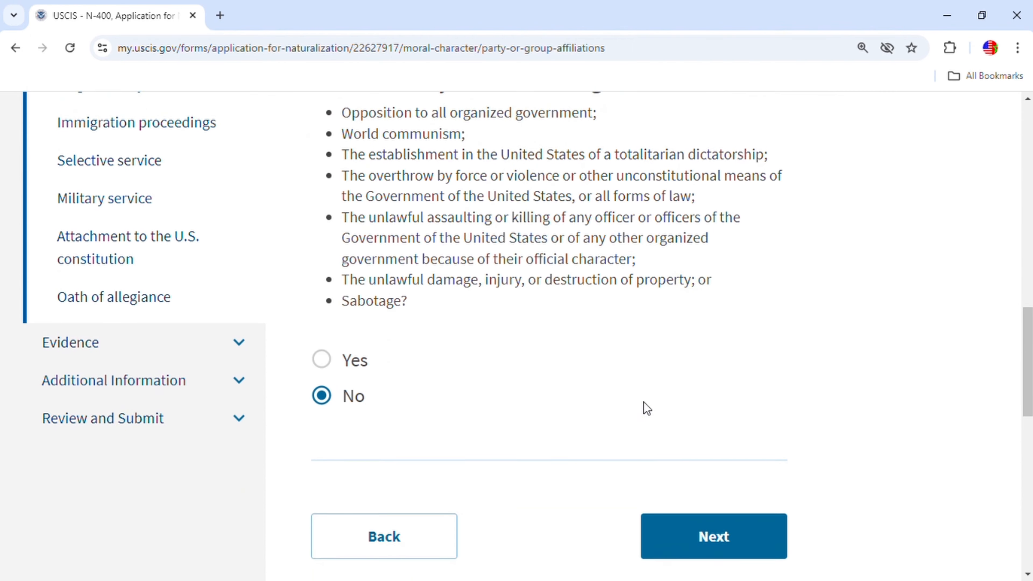
{"action": "left_click", "coordinate": [734, 542]}
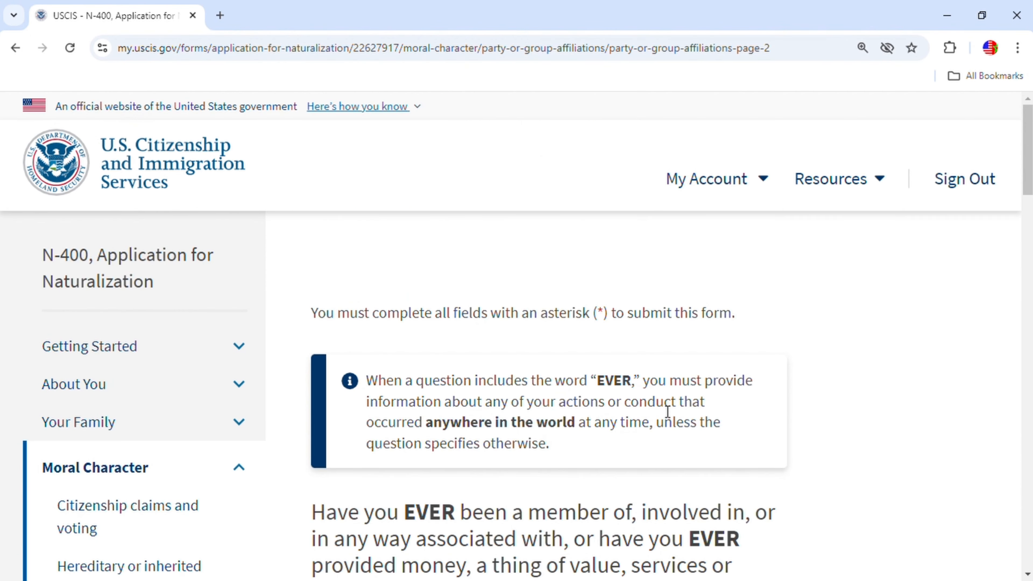
Answer No to the weapon-using group, kidnapping or hijacking, and threatening or inciting questions.
{"action": "scroll", "coordinate": [665, 423], "scroll_direction": "down", "scroll_amount": 7}
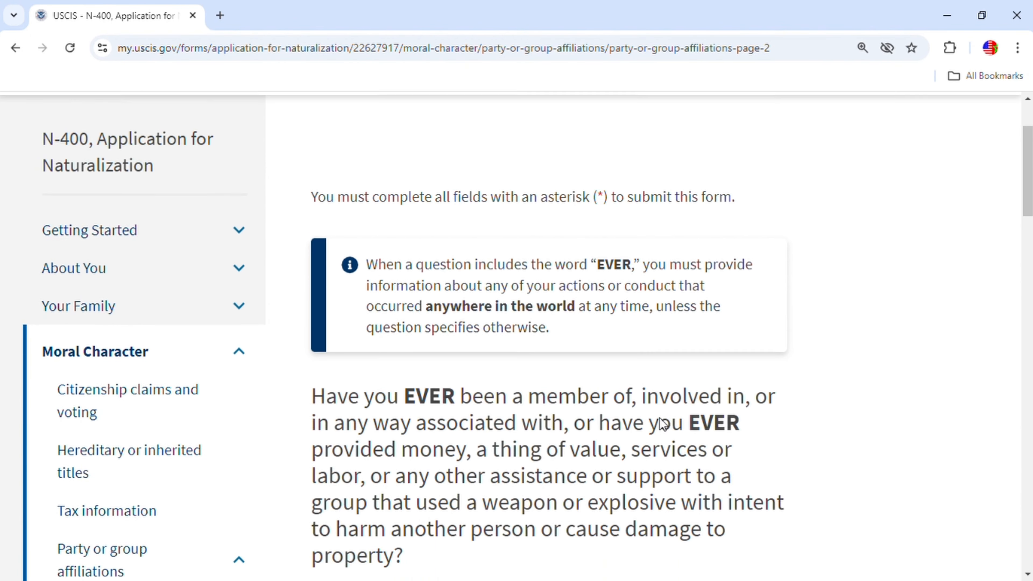
{"action": "left_click", "coordinate": [321, 390]}
{"action": "scroll", "coordinate": [596, 407], "scroll_direction": "down", "scroll_amount": 5}
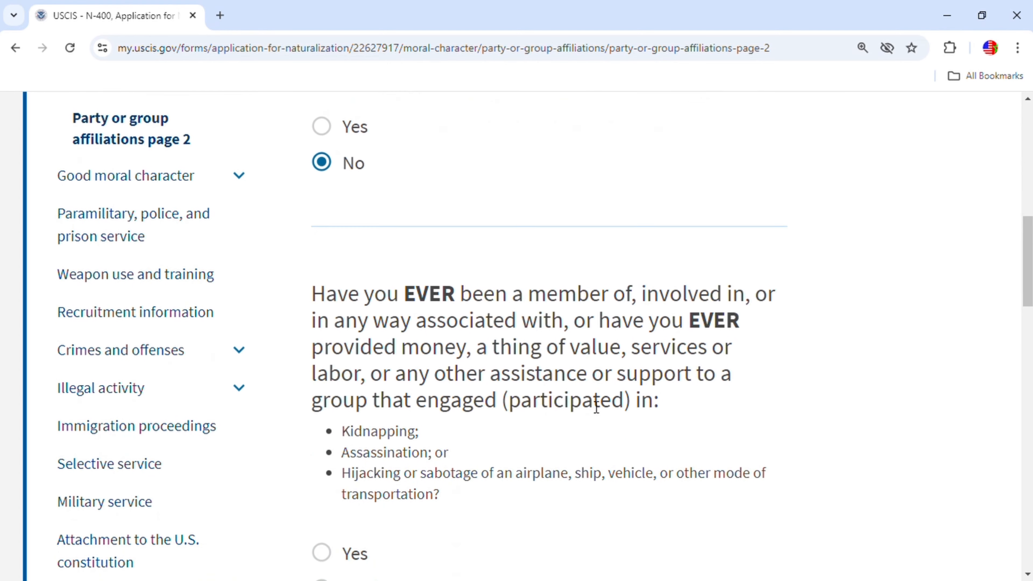
{"action": "scroll", "coordinate": [610, 354], "scroll_direction": "down", "scroll_amount": 5}
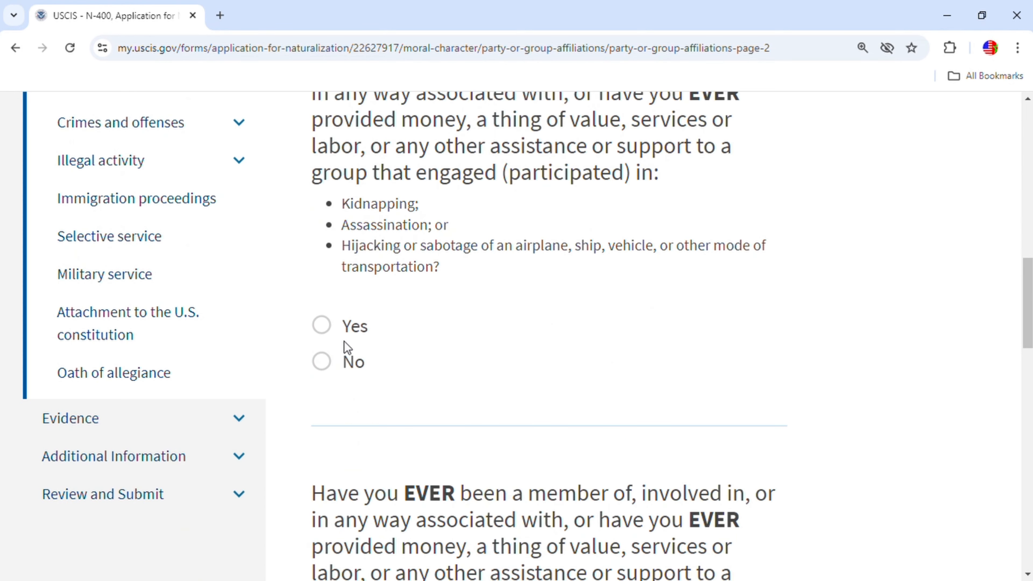
{"action": "left_click", "coordinate": [330, 366]}
{"action": "scroll", "coordinate": [394, 397], "scroll_direction": "down", "scroll_amount": 8}
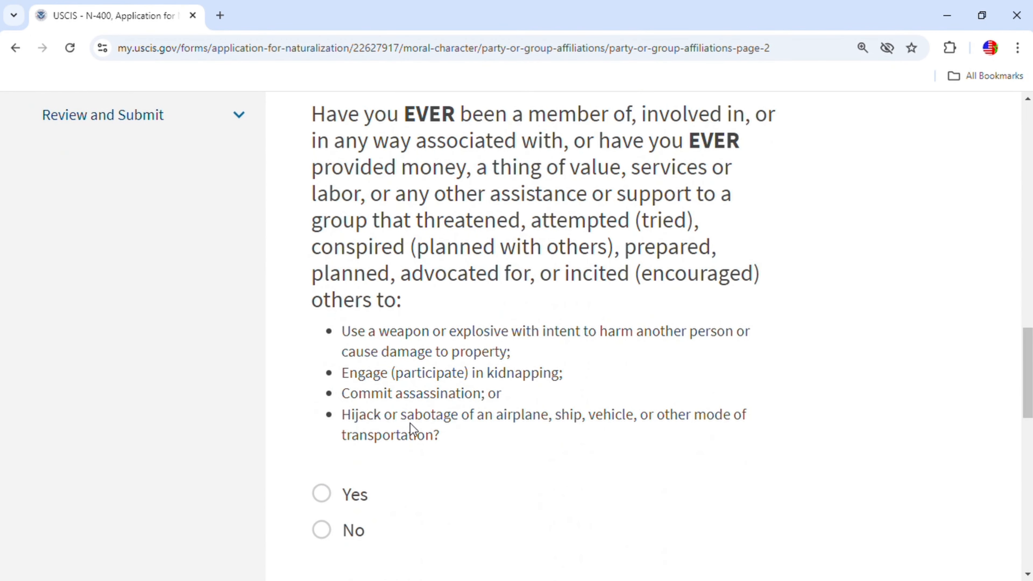
{"action": "left_click", "coordinate": [321, 529]}
{"action": "scroll", "coordinate": [651, 379], "scroll_direction": "down", "scroll_amount": 3}
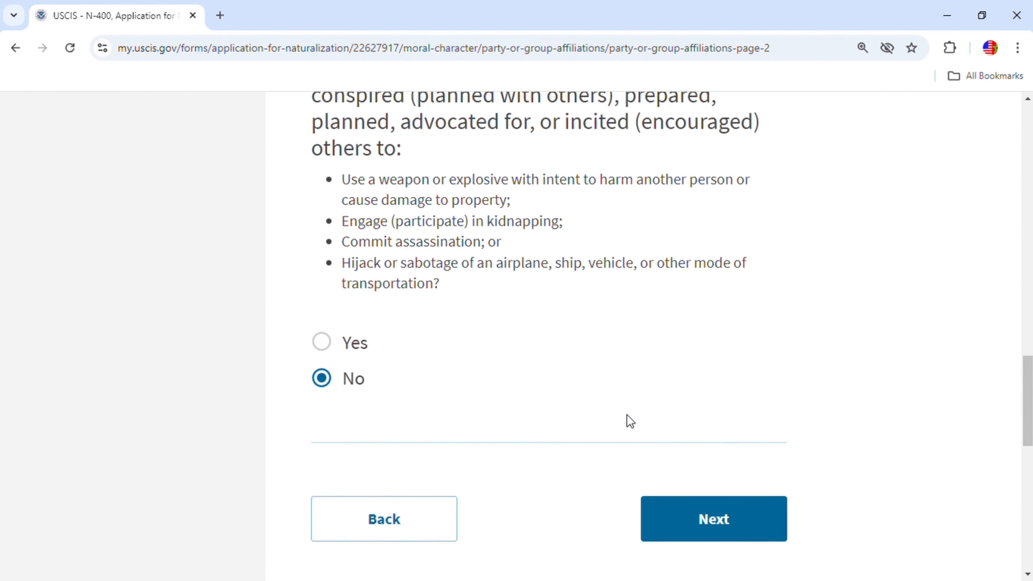
{"action": "left_click", "coordinate": [717, 523]}
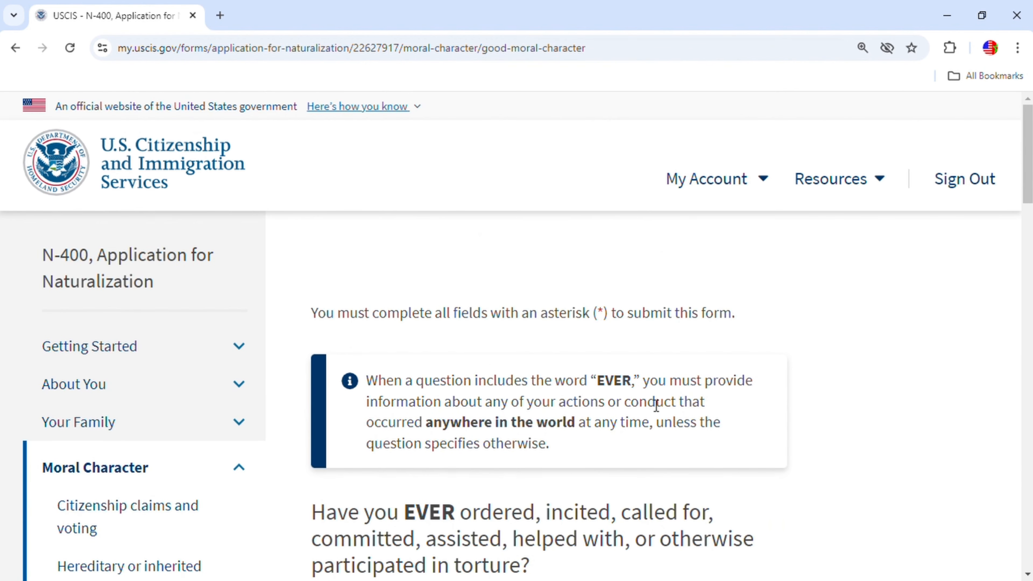
Answer No to the torture, genocide, killing and injuring questions.
{"action": "scroll", "coordinate": [655, 405], "scroll_direction": "down", "scroll_amount": 6}
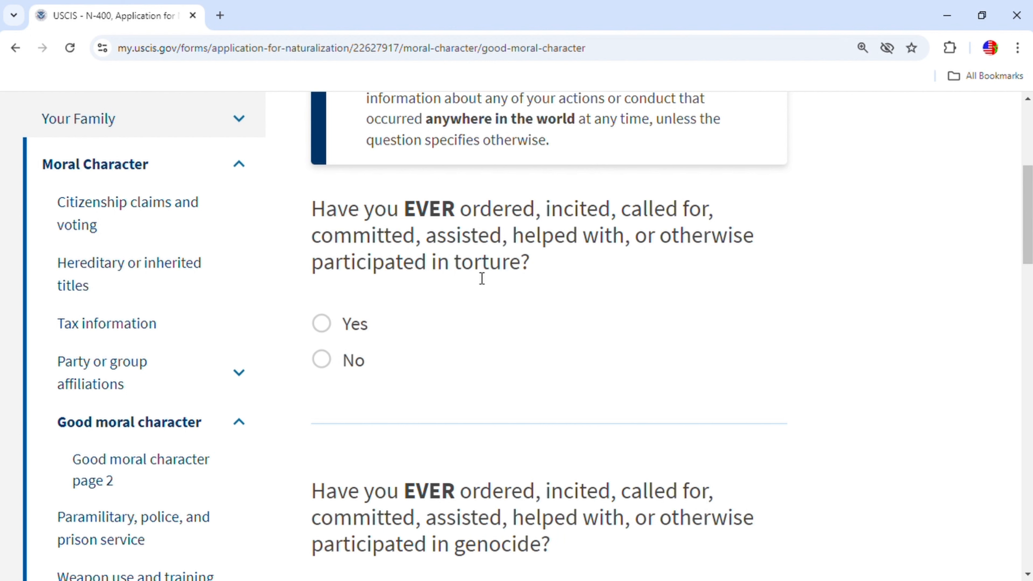
{"action": "left_click", "coordinate": [329, 361]}
{"action": "scroll", "coordinate": [407, 366], "scroll_direction": "down", "scroll_amount": 5}
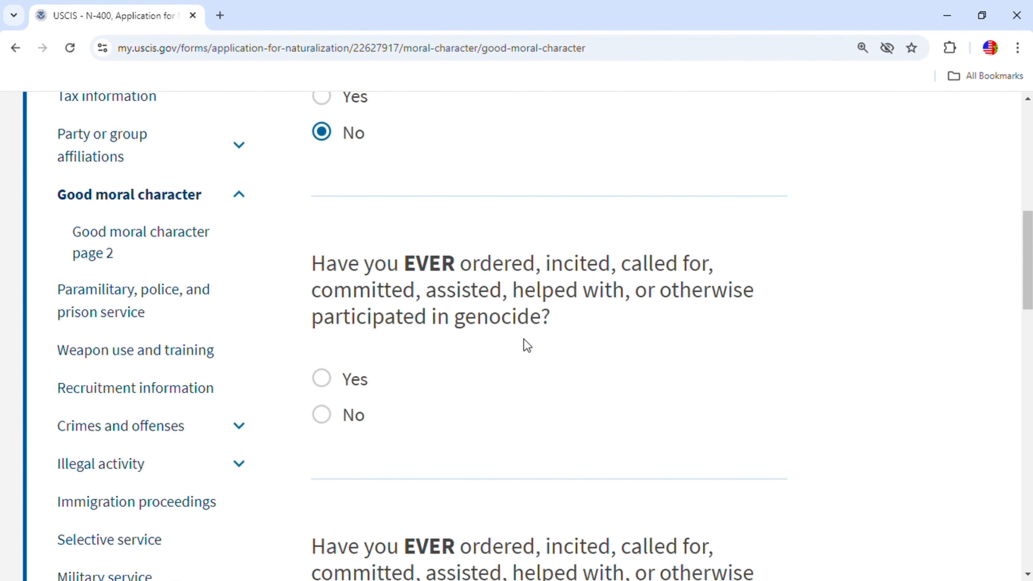
{"action": "left_click", "coordinate": [339, 416]}
{"action": "scroll", "coordinate": [498, 392], "scroll_direction": "down", "scroll_amount": 6}
{"action": "left_click", "coordinate": [346, 319]}
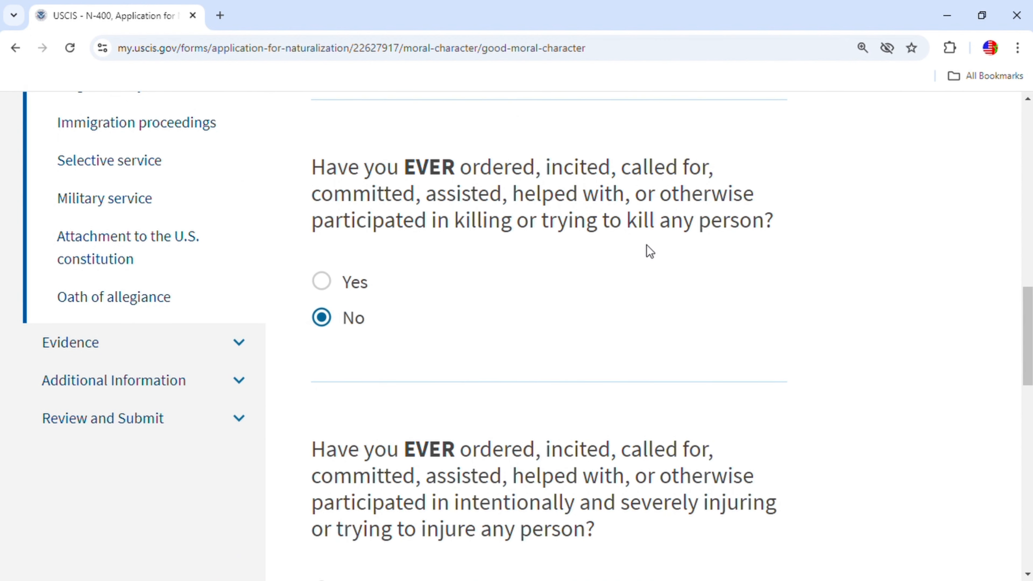
{"action": "scroll", "coordinate": [587, 388], "scroll_direction": "down", "scroll_amount": 3}
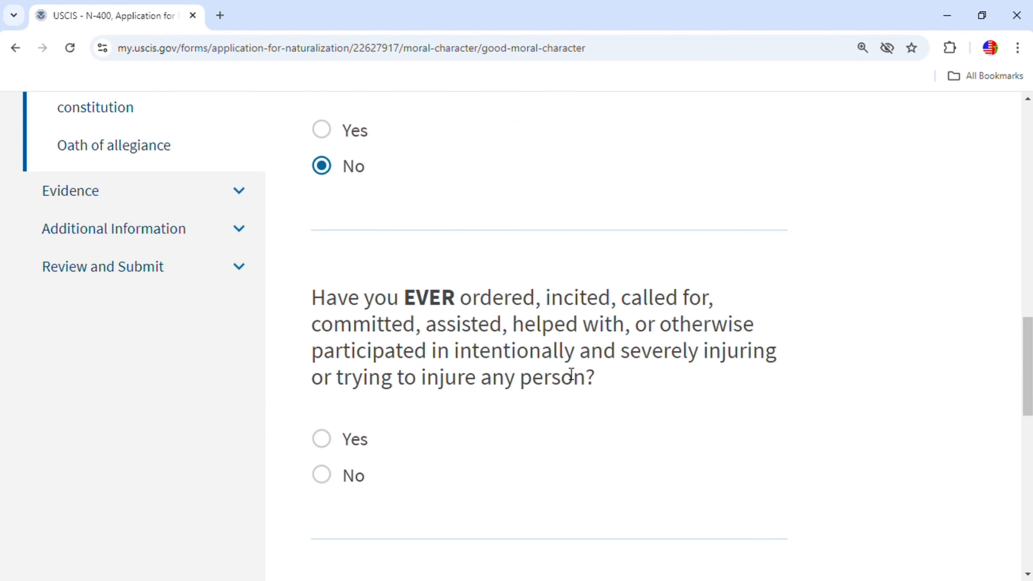
{"action": "left_click", "coordinate": [337, 481]}
{"action": "scroll", "coordinate": [760, 403], "scroll_direction": "down", "scroll_amount": 3}
{"action": "scroll", "coordinate": [765, 398], "scroll_direction": "down", "scroll_amount": 2}
{"action": "left_click", "coordinate": [761, 397]}
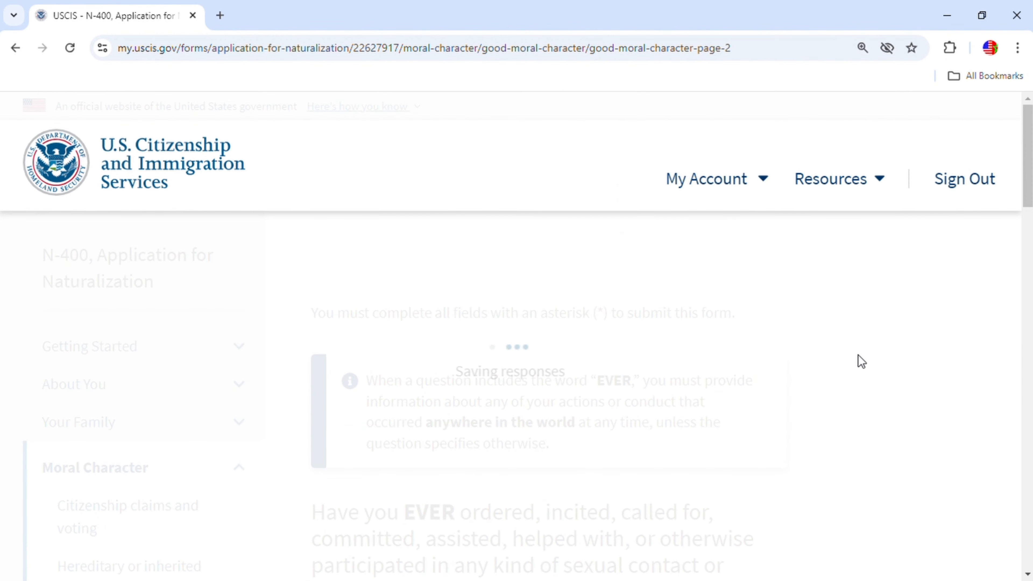
Answer No to the sexual contact, religious practice and race or religion harm questions.
{"action": "scroll", "coordinate": [832, 351], "scroll_direction": "down", "scroll_amount": 2}
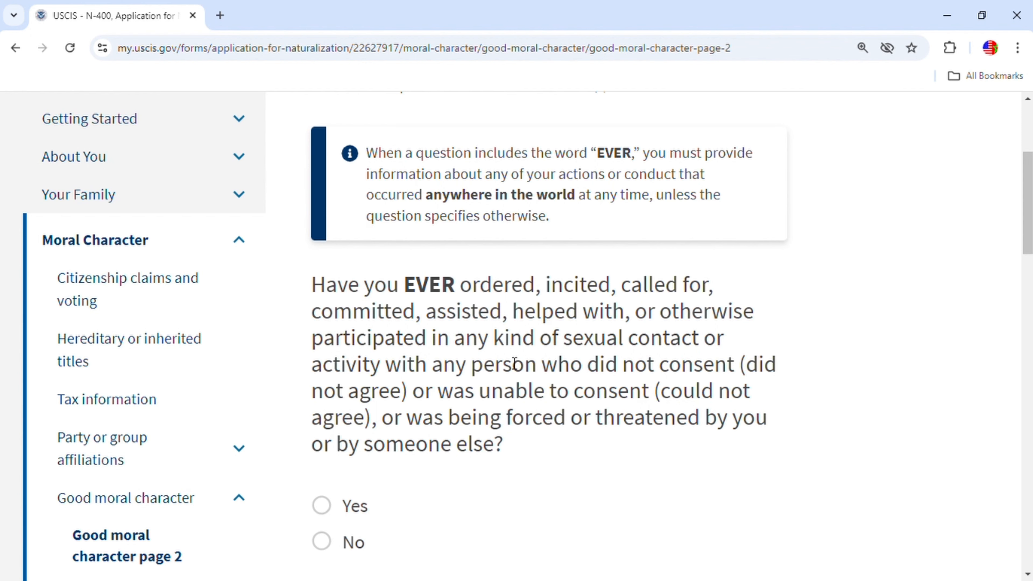
{"action": "scroll", "coordinate": [690, 387], "scroll_direction": "down", "scroll_amount": 5}
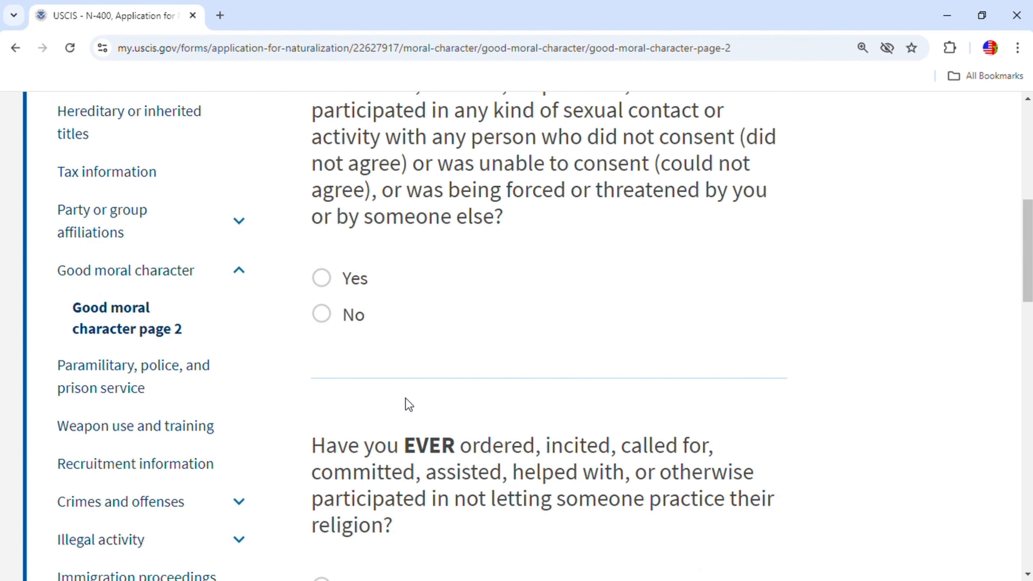
{"action": "left_click", "coordinate": [331, 318]}
{"action": "scroll", "coordinate": [555, 496], "scroll_direction": "down", "scroll_amount": 5}
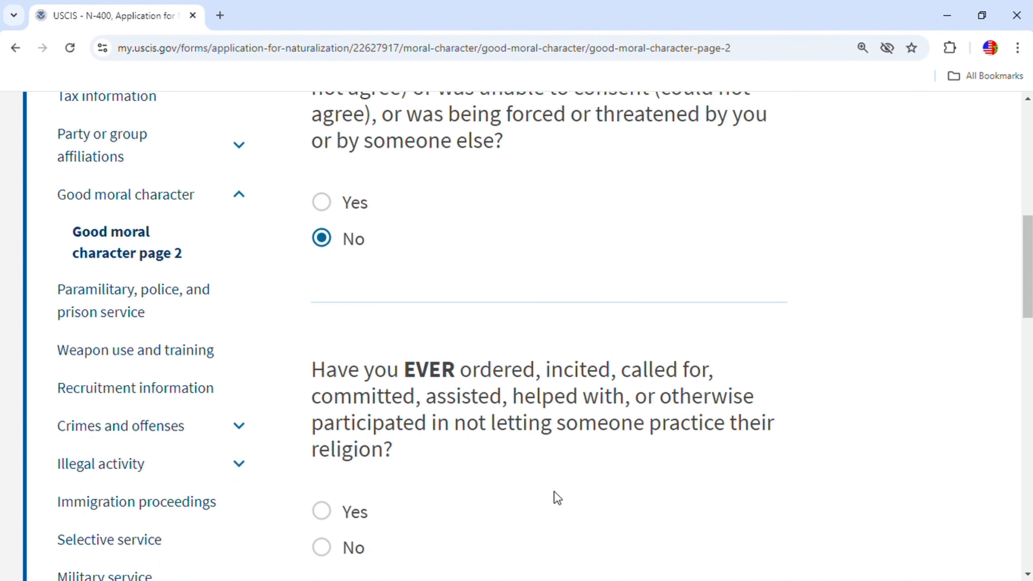
{"action": "left_click", "coordinate": [346, 395]}
{"action": "scroll", "coordinate": [793, 399], "scroll_direction": "down", "scroll_amount": 4}
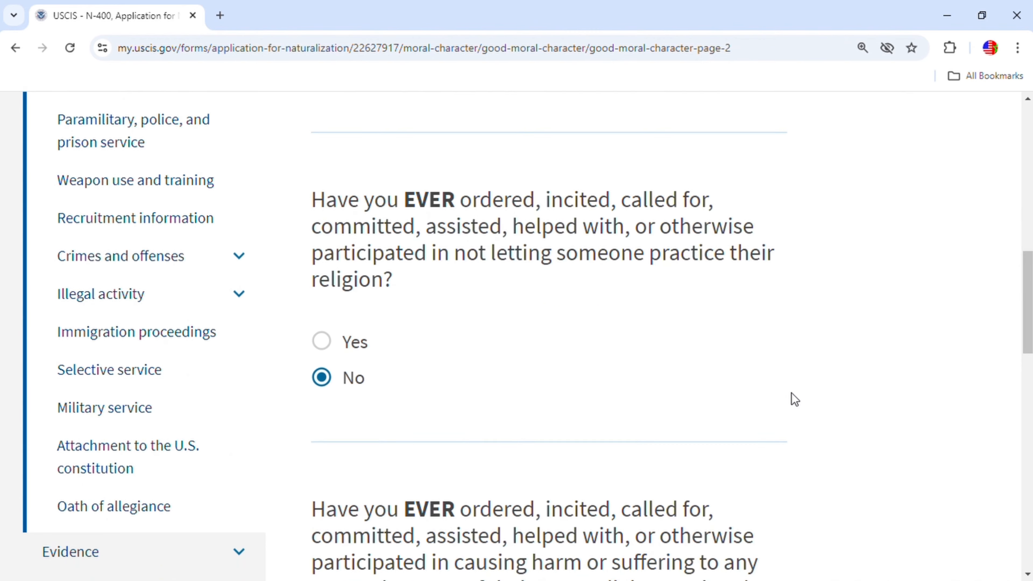
{"action": "scroll", "coordinate": [575, 454], "scroll_direction": "down", "scroll_amount": 5}
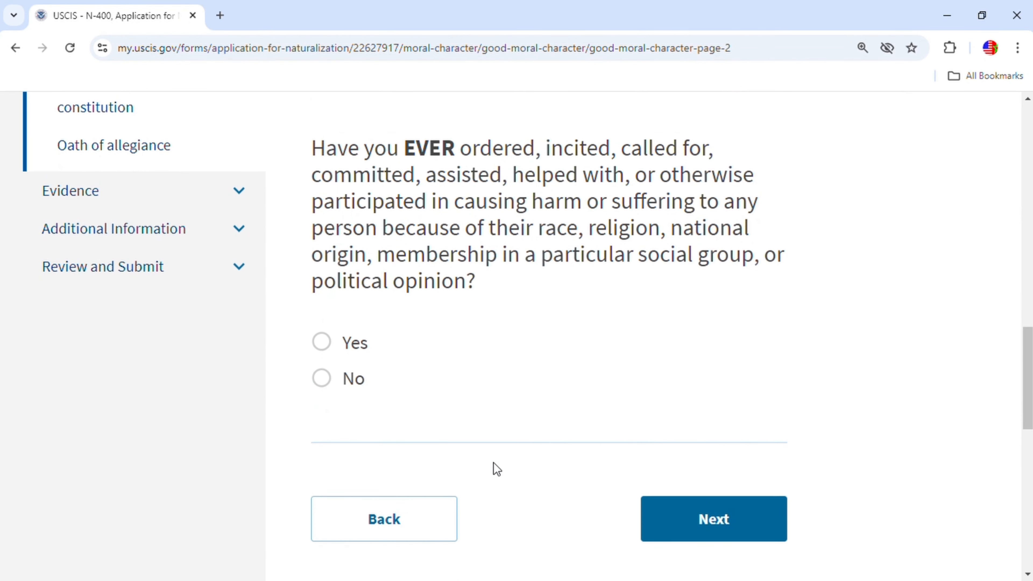
{"action": "left_click", "coordinate": [327, 382]}
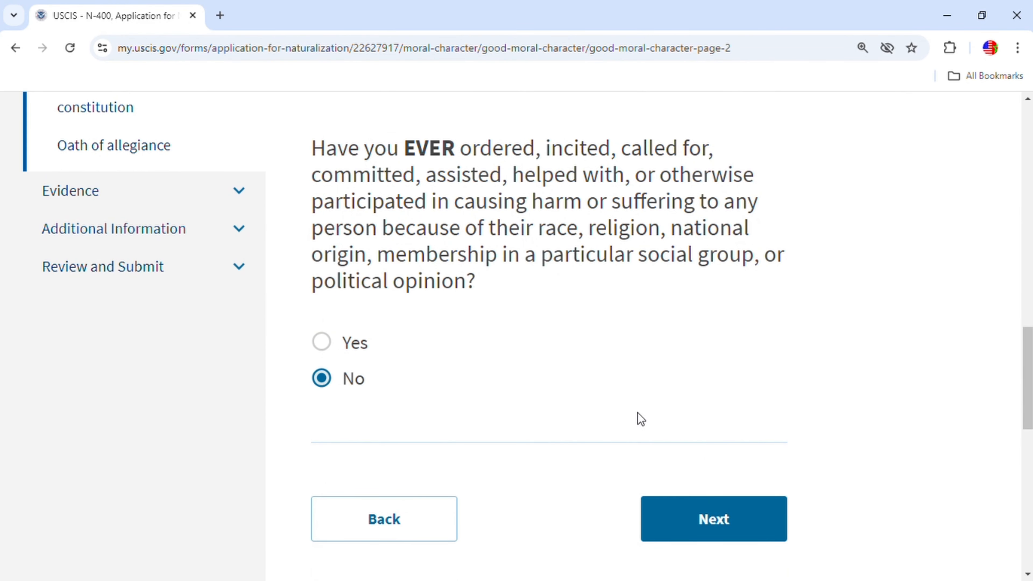
{"action": "left_click", "coordinate": [772, 516]}
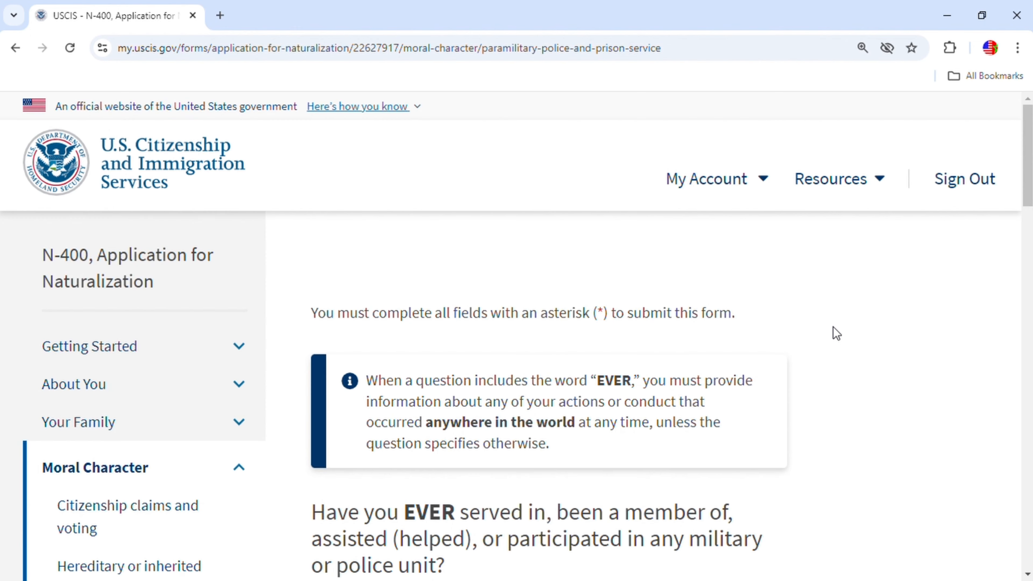
Answer No to the military or police unit, armed group and detention place questions.
{"action": "scroll", "coordinate": [559, 362], "scroll_direction": "down", "scroll_amount": 3}
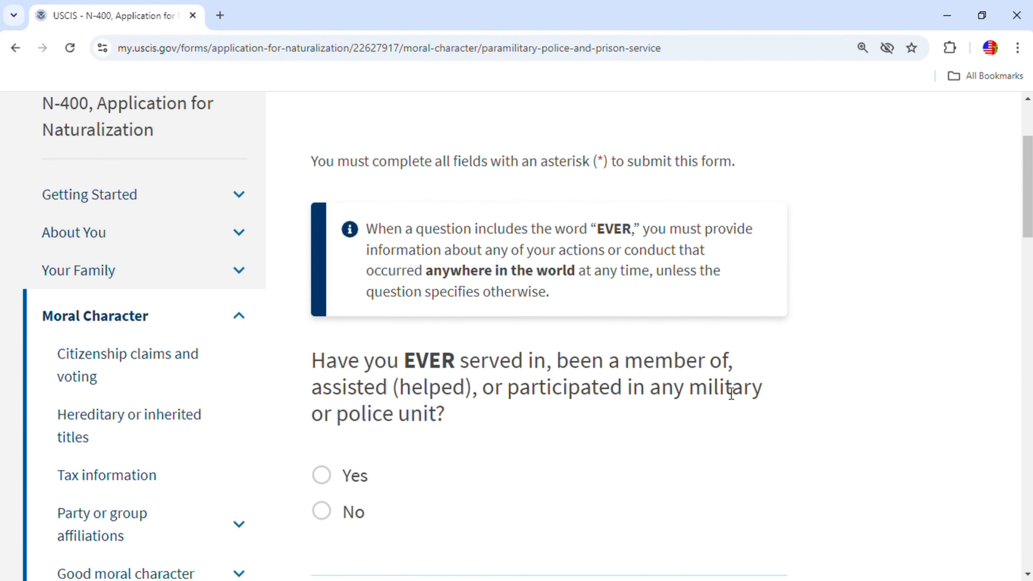
{"action": "left_click", "coordinate": [337, 510]}
{"action": "scroll", "coordinate": [726, 480], "scroll_direction": "down", "scroll_amount": 3}
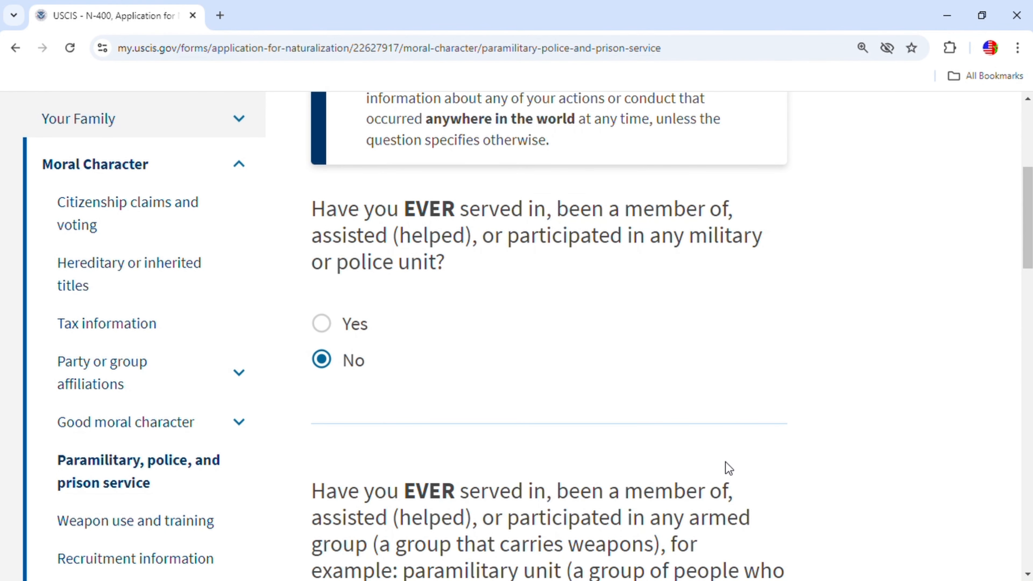
{"action": "scroll", "coordinate": [612, 381], "scroll_direction": "down", "scroll_amount": 3}
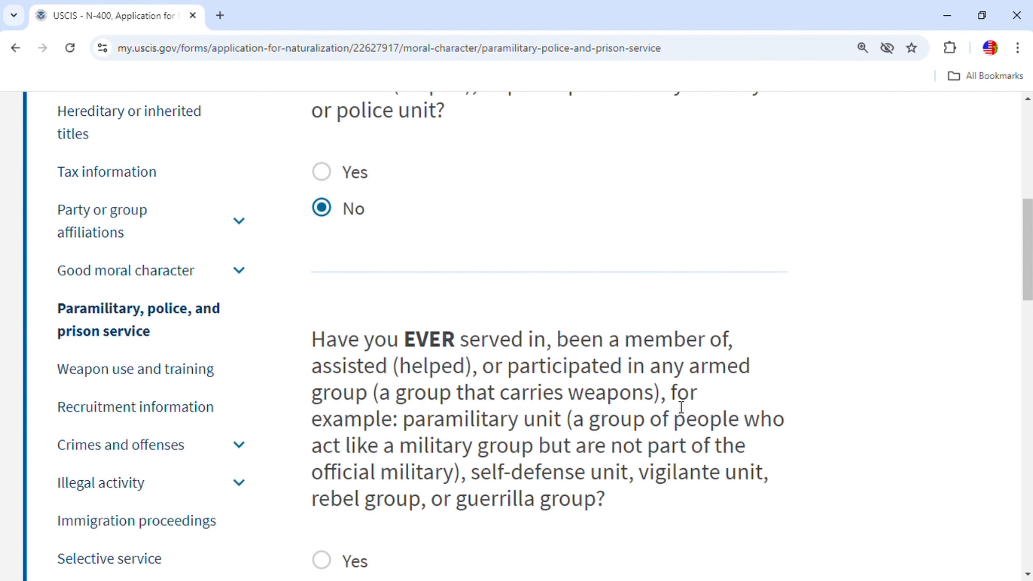
{"action": "scroll", "coordinate": [357, 441], "scroll_direction": "down", "scroll_amount": 3}
{"action": "left_click", "coordinate": [331, 448]}
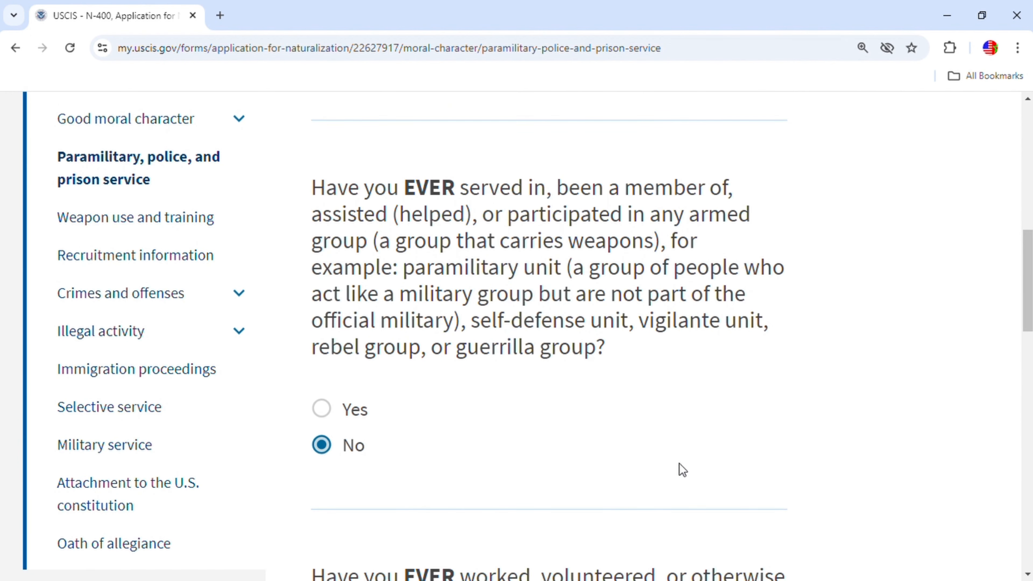
{"action": "scroll", "coordinate": [529, 480], "scroll_direction": "down", "scroll_amount": 9}
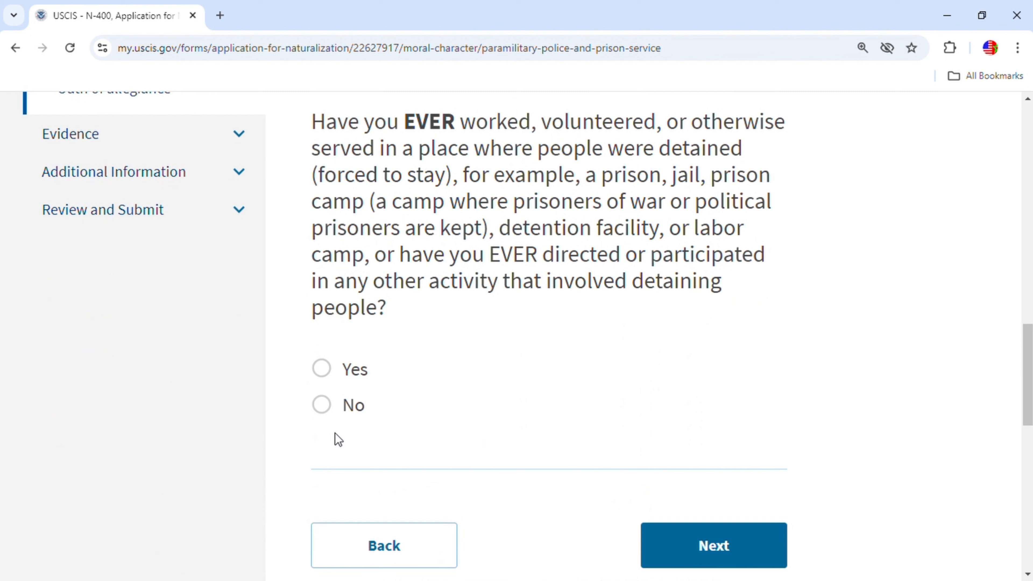
{"action": "left_click", "coordinate": [327, 406]}
Answer No to the weapon-using group, weapons selling and weapons training questions.
{"action": "left_click", "coordinate": [717, 536]}
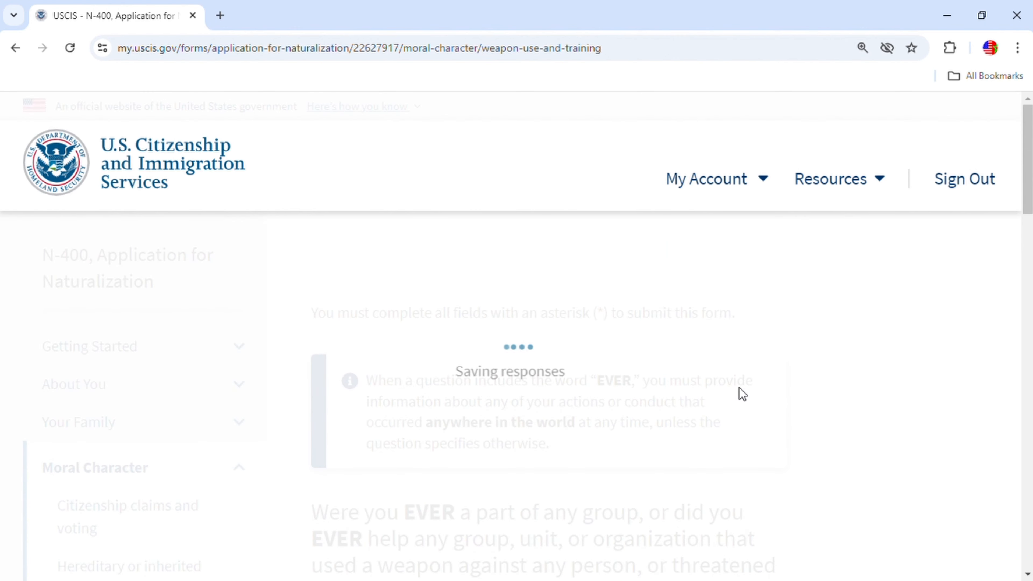
{"action": "scroll", "coordinate": [741, 391], "scroll_direction": "down", "scroll_amount": 5}
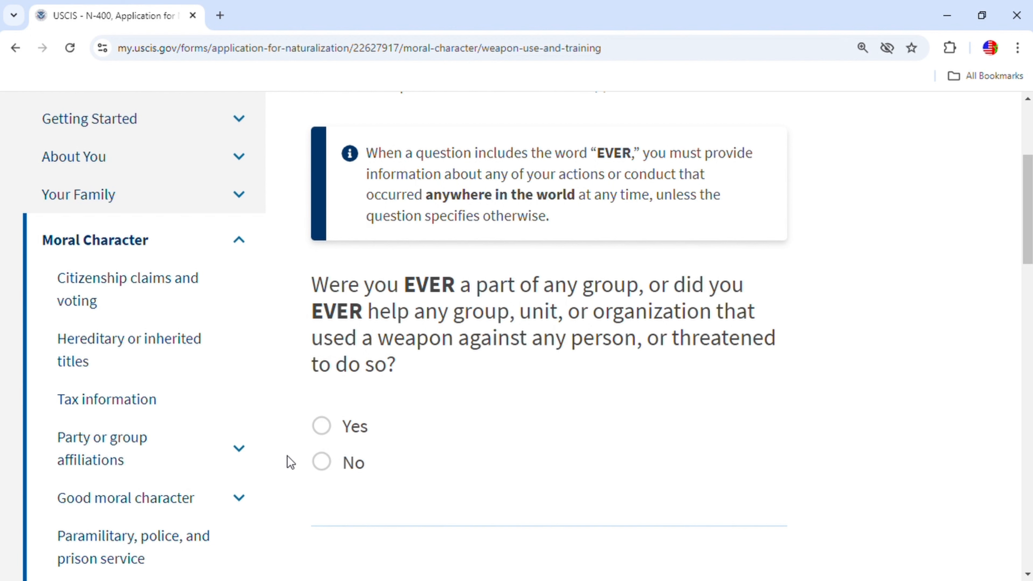
{"action": "left_click", "coordinate": [321, 464]}
{"action": "scroll", "coordinate": [743, 442], "scroll_direction": "down", "scroll_amount": 10}
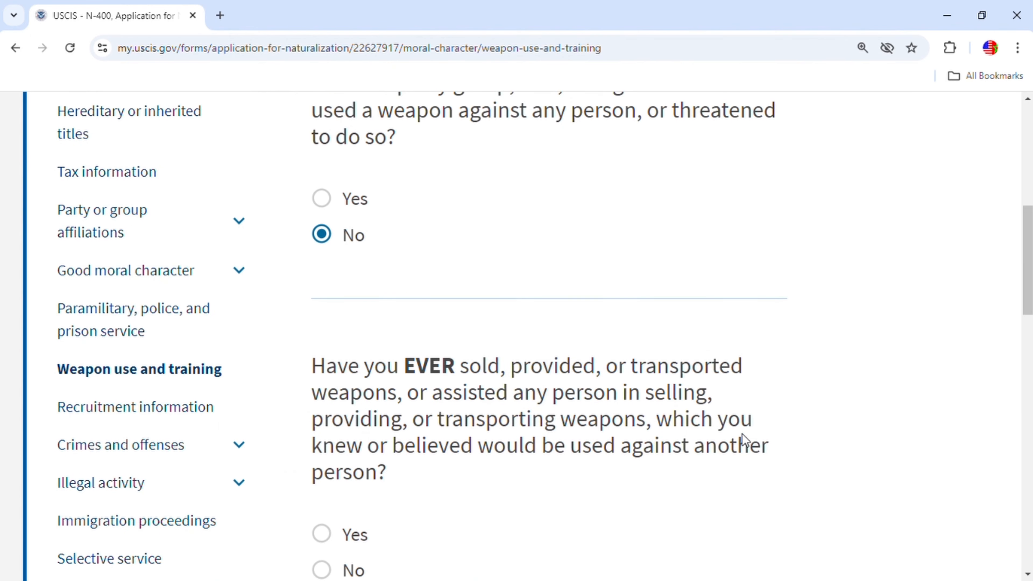
{"action": "left_click", "coordinate": [322, 342]}
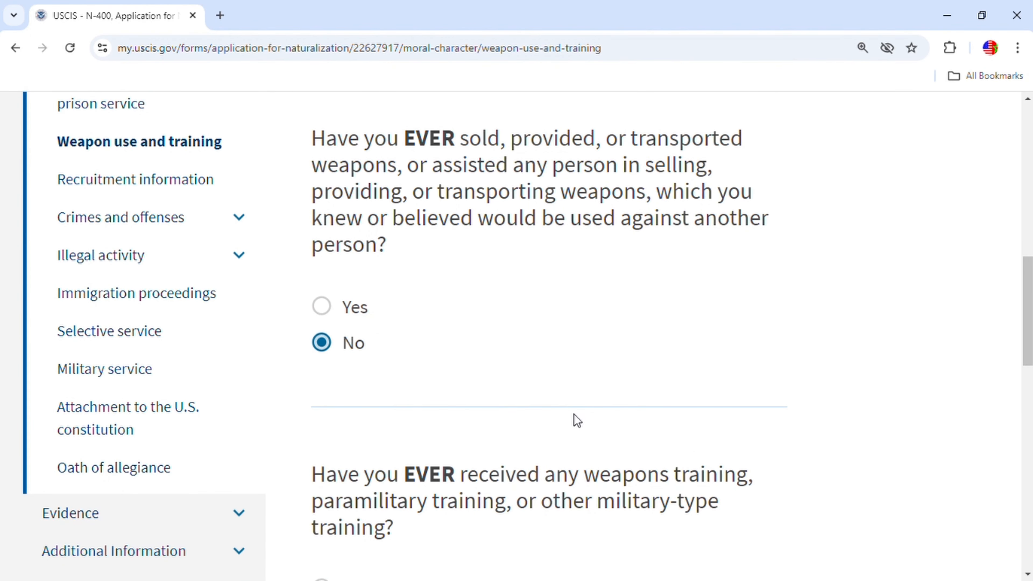
{"action": "scroll", "coordinate": [388, 455], "scroll_direction": "down", "scroll_amount": 3}
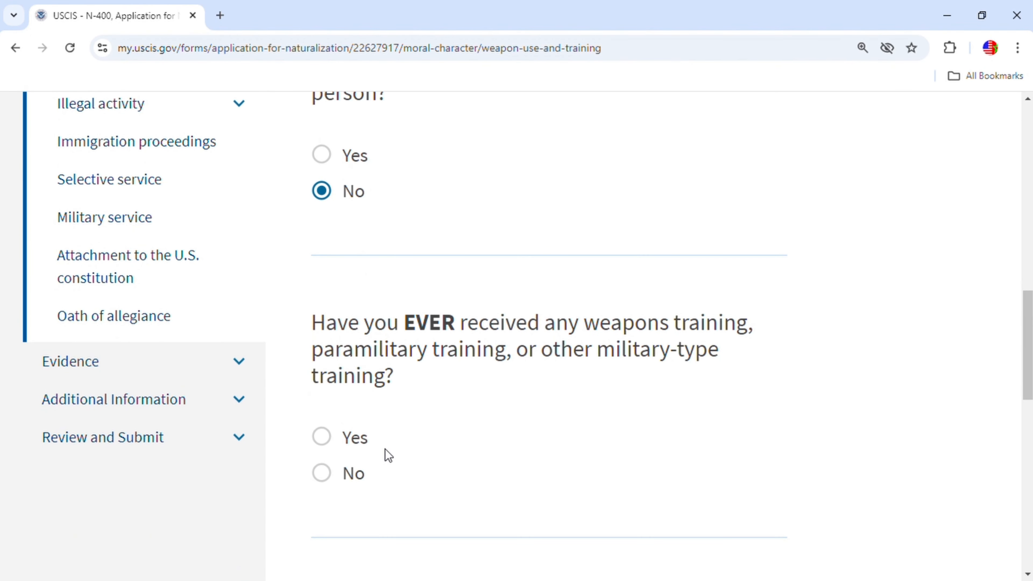
{"action": "left_click", "coordinate": [335, 479]}
{"action": "scroll", "coordinate": [756, 457], "scroll_direction": "down", "scroll_amount": 4}
Answer No to recruiting children under 15 and using children in hostilities.
{"action": "left_click", "coordinate": [749, 475]}
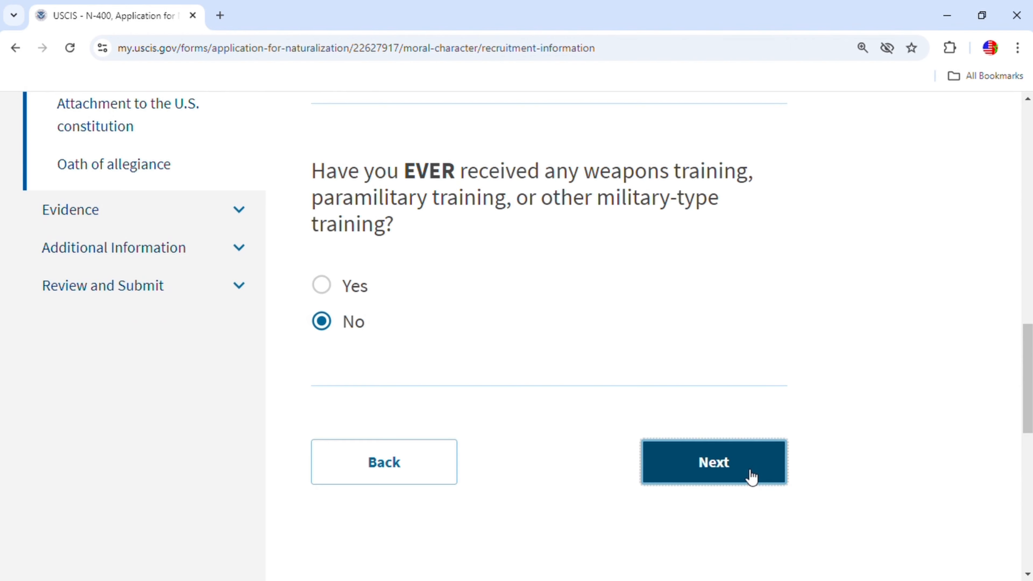
{"action": "scroll", "coordinate": [754, 482], "scroll_direction": "down", "scroll_amount": 5}
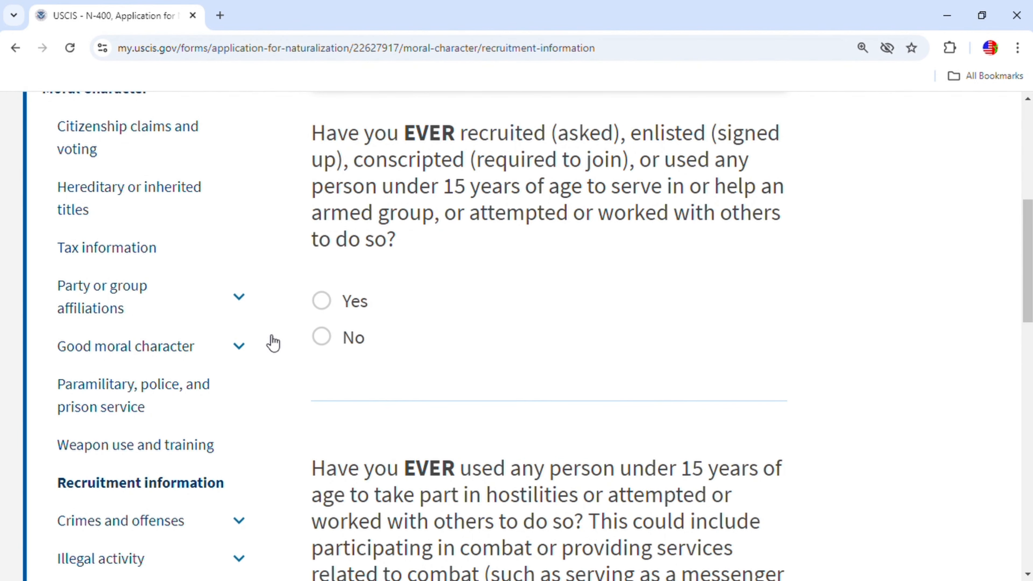
{"action": "left_click", "coordinate": [322, 344]}
{"action": "scroll", "coordinate": [602, 407], "scroll_direction": "down", "scroll_amount": 5}
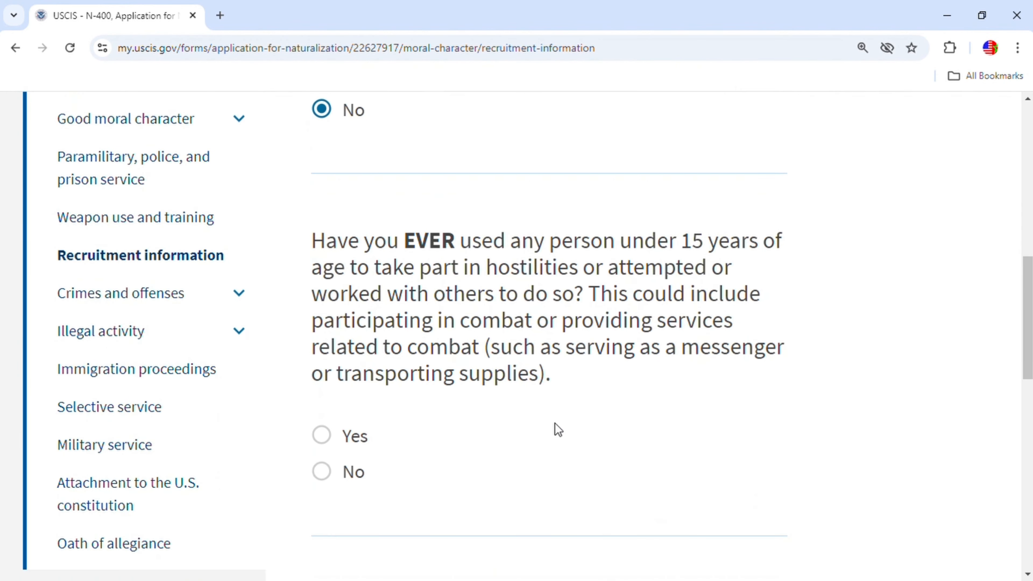
{"action": "left_click", "coordinate": [330, 475]}
{"action": "scroll", "coordinate": [659, 433], "scroll_direction": "down", "scroll_amount": 7}
Answer No to both crimes-and-offenses questions, including crimes committed without arrest.
{"action": "left_click", "coordinate": [732, 318]}
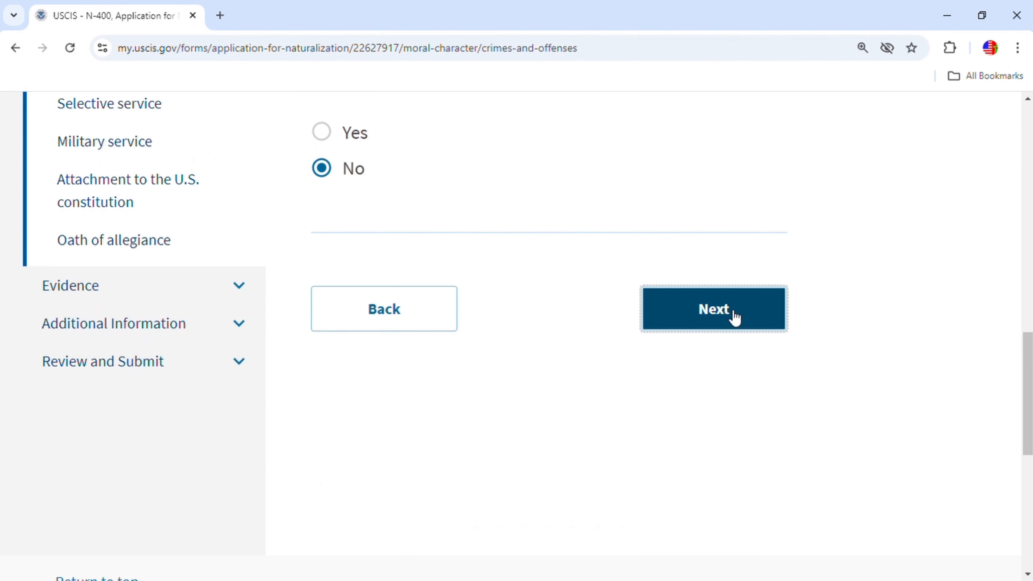
{"action": "scroll", "coordinate": [714, 419], "scroll_direction": "down", "scroll_amount": 2}
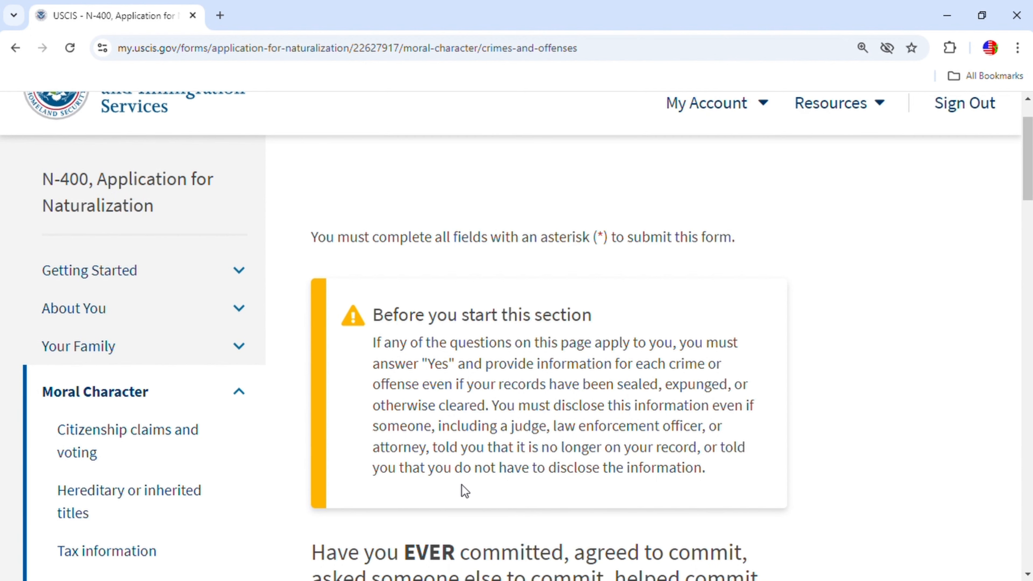
{"action": "scroll", "coordinate": [711, 474], "scroll_direction": "down", "scroll_amount": 3}
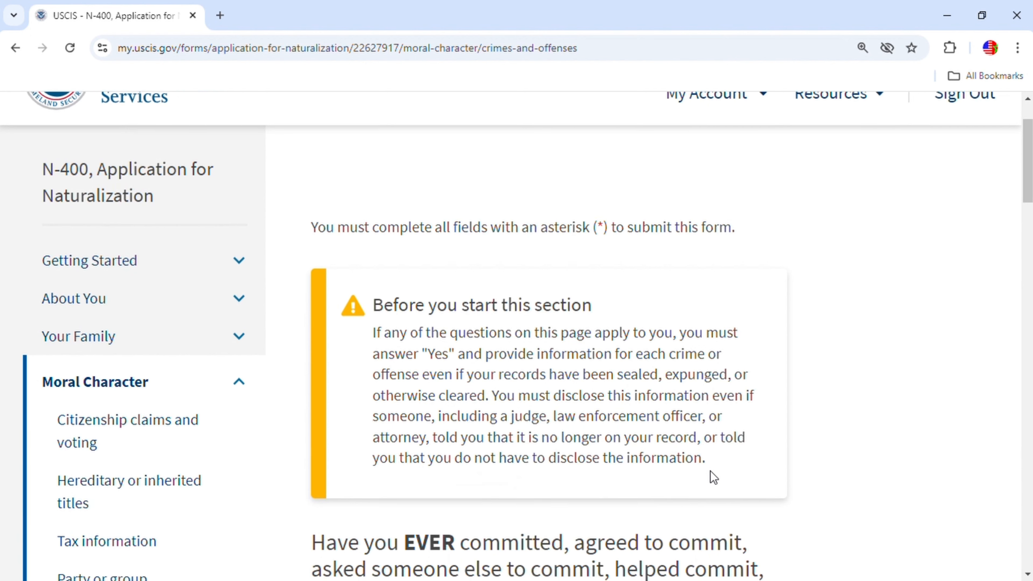
{"action": "scroll", "coordinate": [711, 478], "scroll_direction": "down", "scroll_amount": 3}
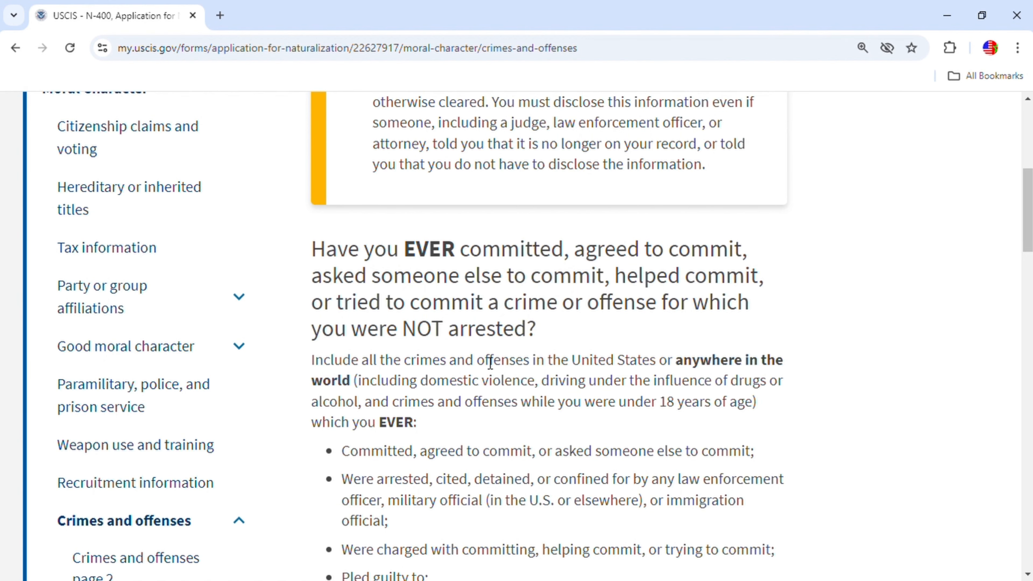
{"action": "scroll", "coordinate": [564, 365], "scroll_direction": "down", "scroll_amount": 5}
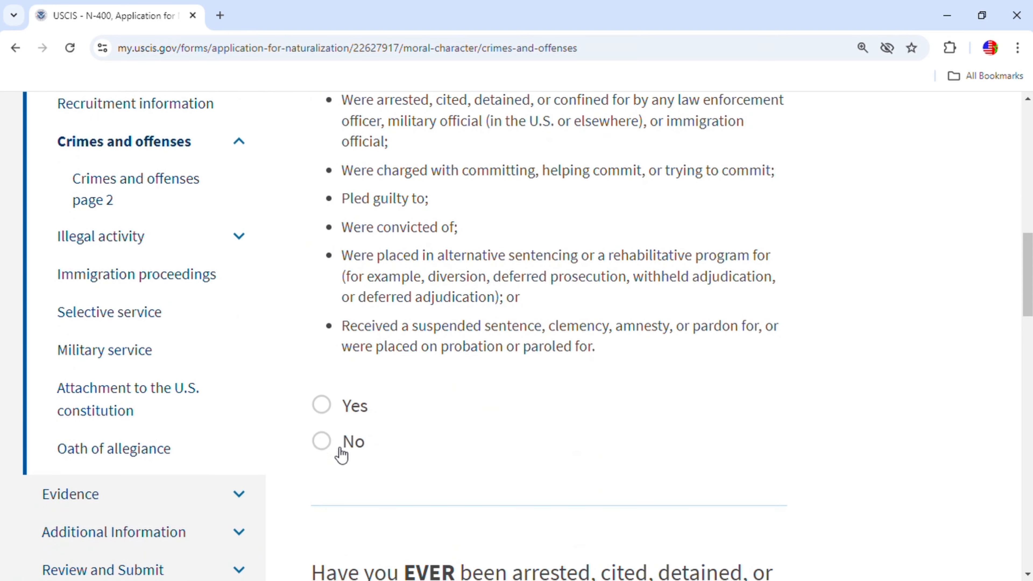
{"action": "left_click", "coordinate": [341, 452]}
{"action": "scroll", "coordinate": [489, 443], "scroll_direction": "down", "scroll_amount": 7}
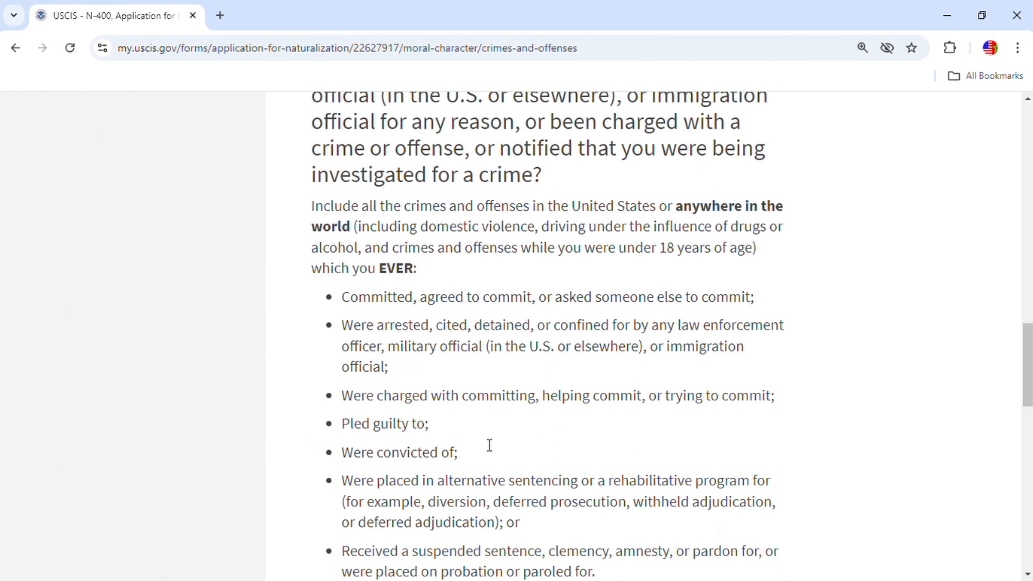
{"action": "scroll", "coordinate": [489, 445], "scroll_direction": "up", "scroll_amount": 1}
{"action": "scroll", "coordinate": [484, 445], "scroll_direction": "down", "scroll_amount": 4}
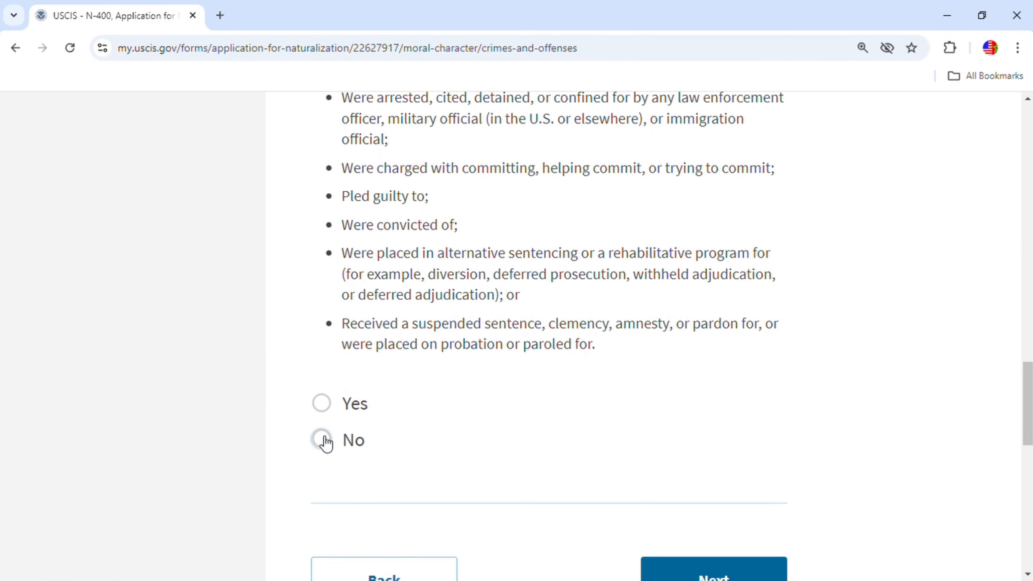
{"action": "scroll", "coordinate": [523, 411], "scroll_direction": "up", "scroll_amount": 4}
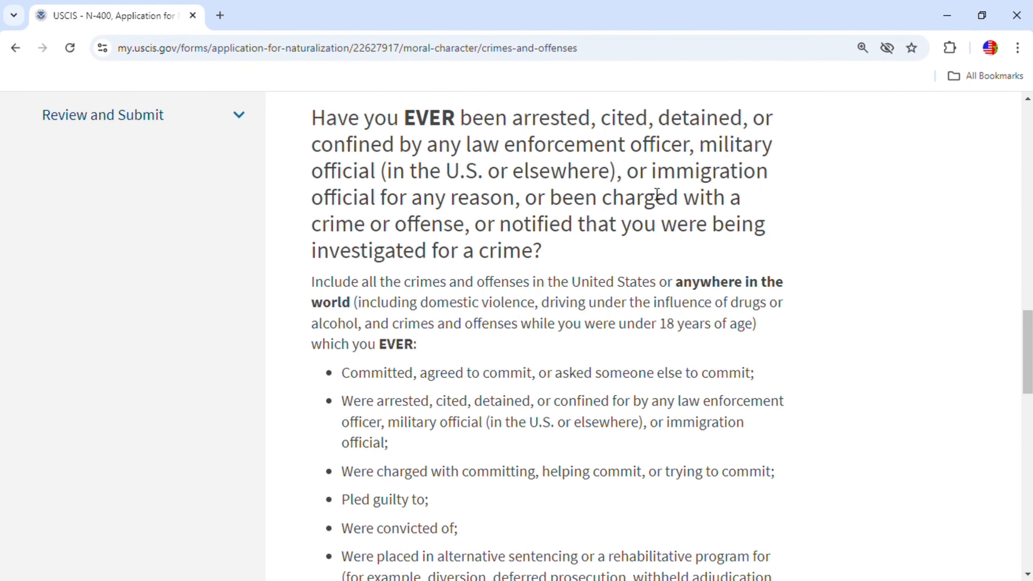
{"action": "scroll", "coordinate": [650, 334], "scroll_direction": "down", "scroll_amount": 5}
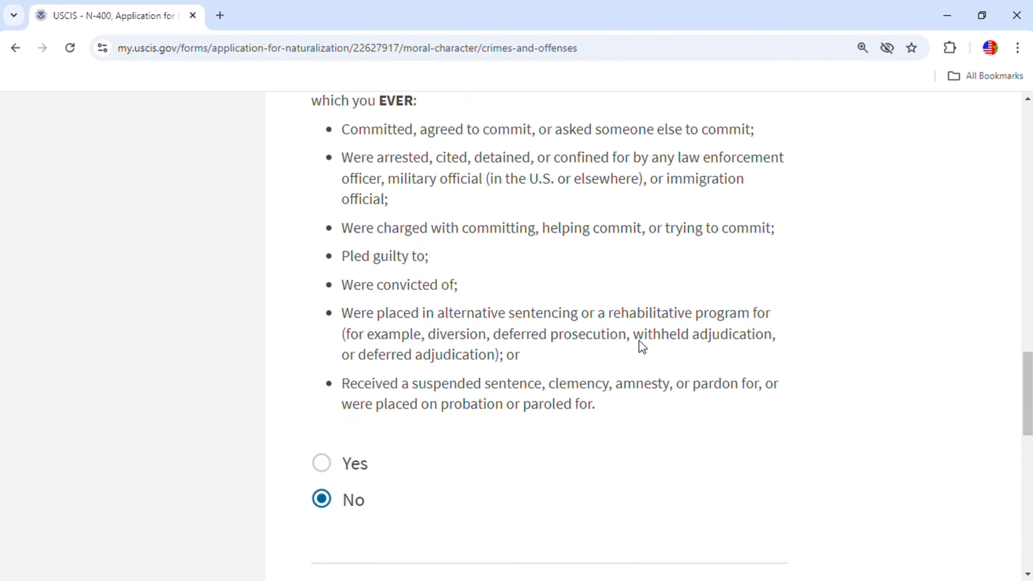
{"action": "left_click", "coordinate": [687, 571]}
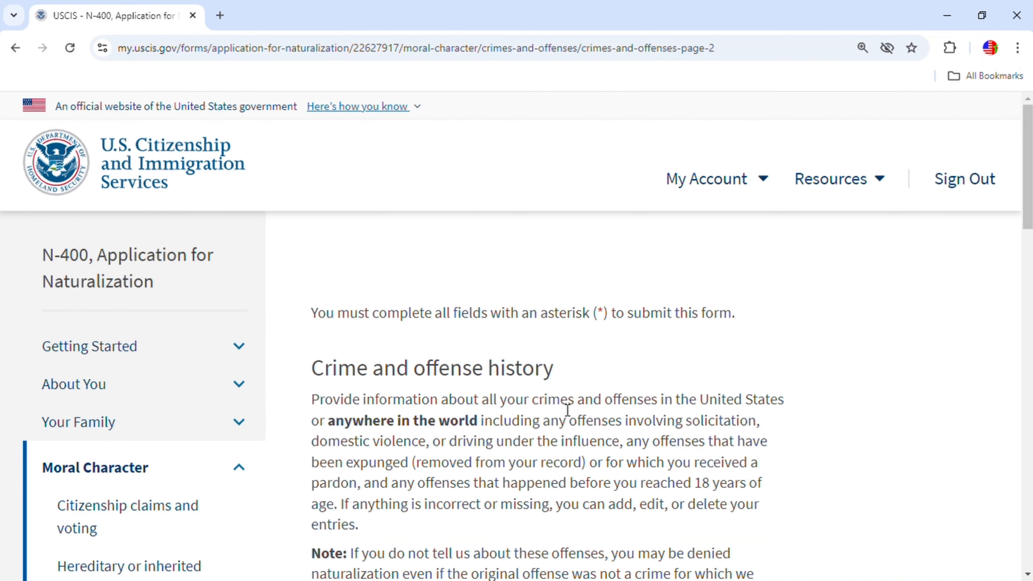
Leave the crime history list empty, adding no offenses, and proceed to illegal activity.
{"action": "scroll", "coordinate": [453, 413], "scroll_direction": "down", "scroll_amount": 3}
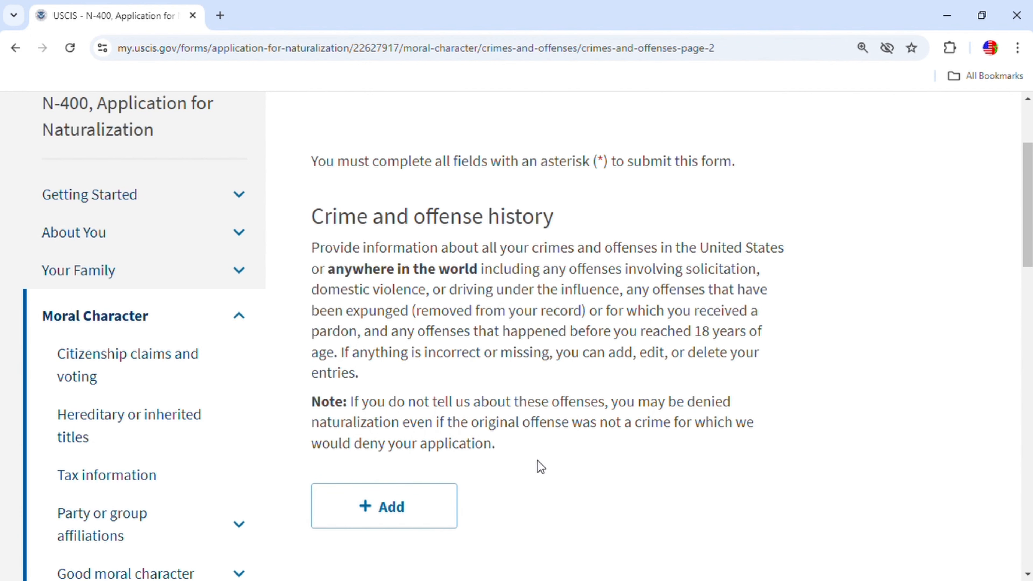
{"action": "scroll", "coordinate": [640, 481], "scroll_direction": "down", "scroll_amount": 2}
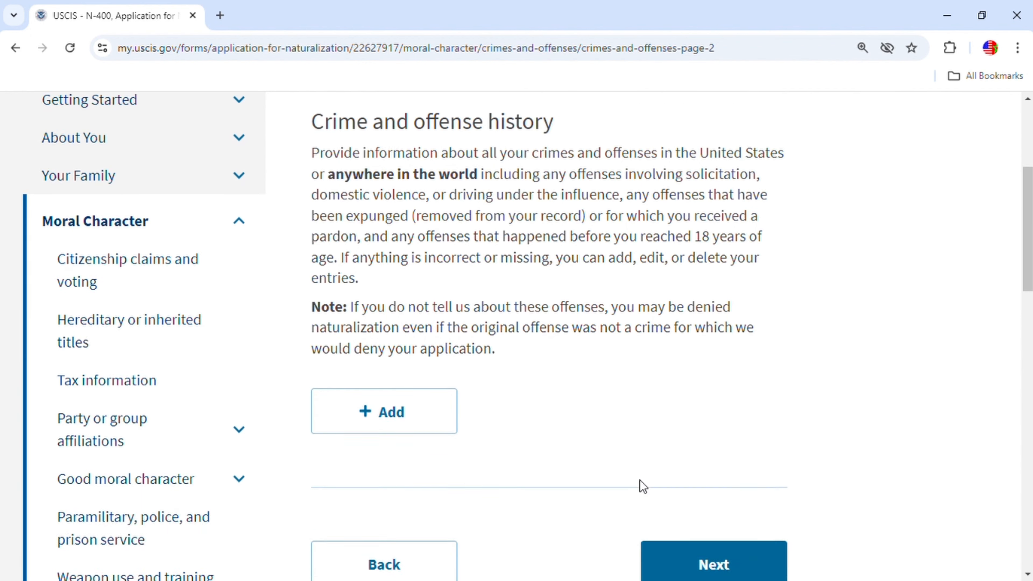
{"action": "scroll", "coordinate": [640, 479], "scroll_direction": "down", "scroll_amount": 1}
{"action": "left_click", "coordinate": [736, 519]}
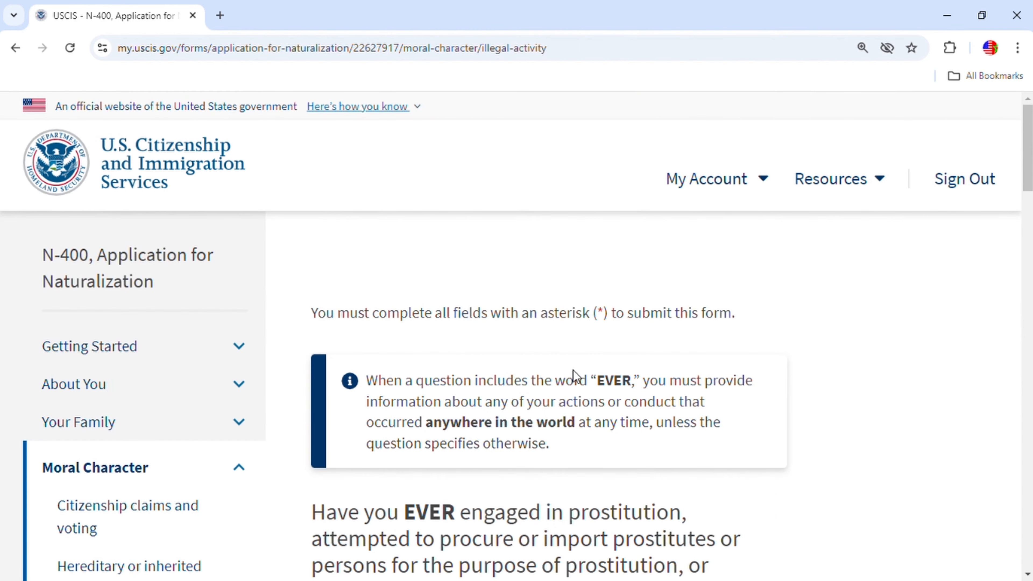
Answer No to prostitution, controlled substances, two marriages, immigration-benefit marriage and helping illegal entry.
{"action": "scroll", "coordinate": [651, 447], "scroll_direction": "down", "scroll_amount": 5}
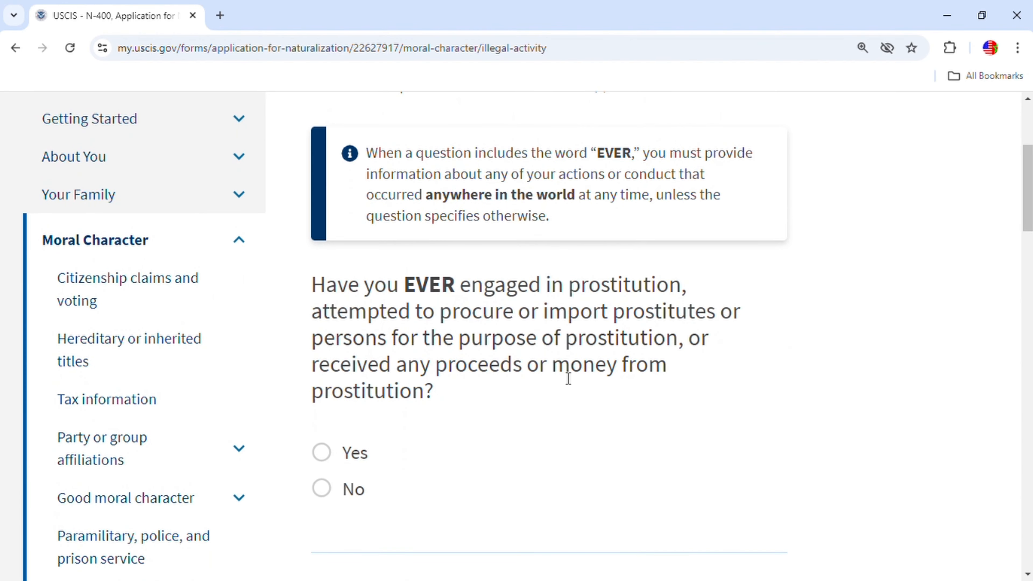
{"action": "left_click", "coordinate": [326, 490]}
{"action": "scroll", "coordinate": [600, 457], "scroll_direction": "down", "scroll_amount": 5}
{"action": "scroll", "coordinate": [625, 473], "scroll_direction": "down", "scroll_amount": 5}
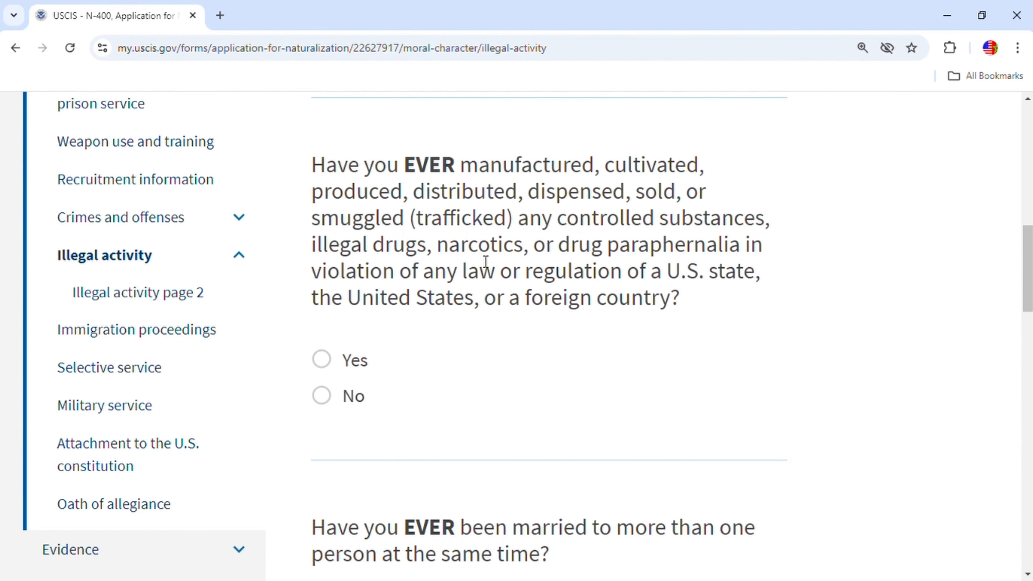
{"action": "left_click", "coordinate": [332, 401]}
{"action": "scroll", "coordinate": [538, 405], "scroll_direction": "down", "scroll_amount": 5}
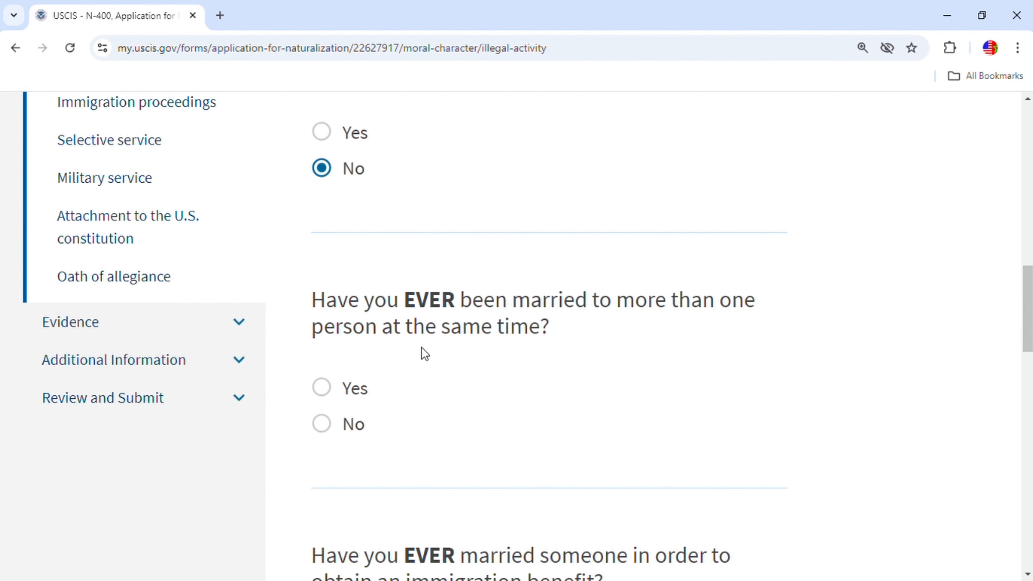
{"action": "left_click", "coordinate": [324, 426]}
{"action": "scroll", "coordinate": [437, 308], "scroll_direction": "down", "scroll_amount": 3}
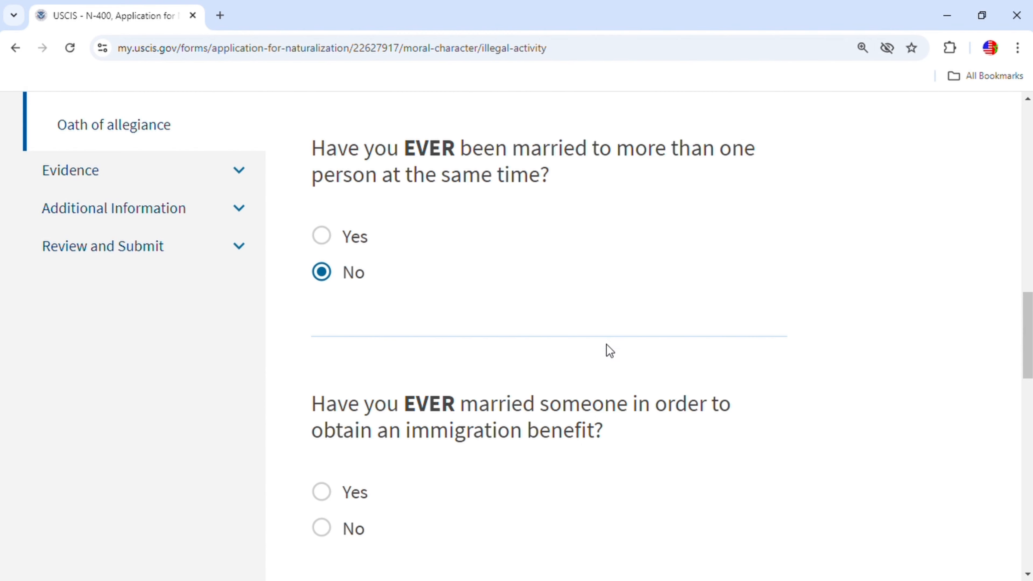
{"action": "scroll", "coordinate": [607, 345], "scroll_direction": "down", "scroll_amount": 3}
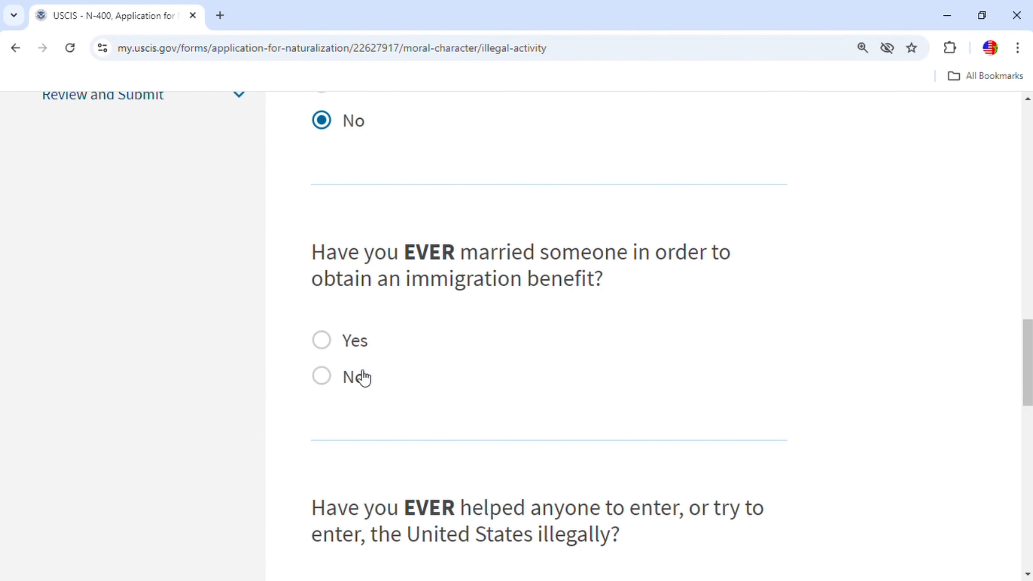
{"action": "left_click", "coordinate": [325, 377]}
{"action": "scroll", "coordinate": [457, 397], "scroll_direction": "down", "scroll_amount": 5}
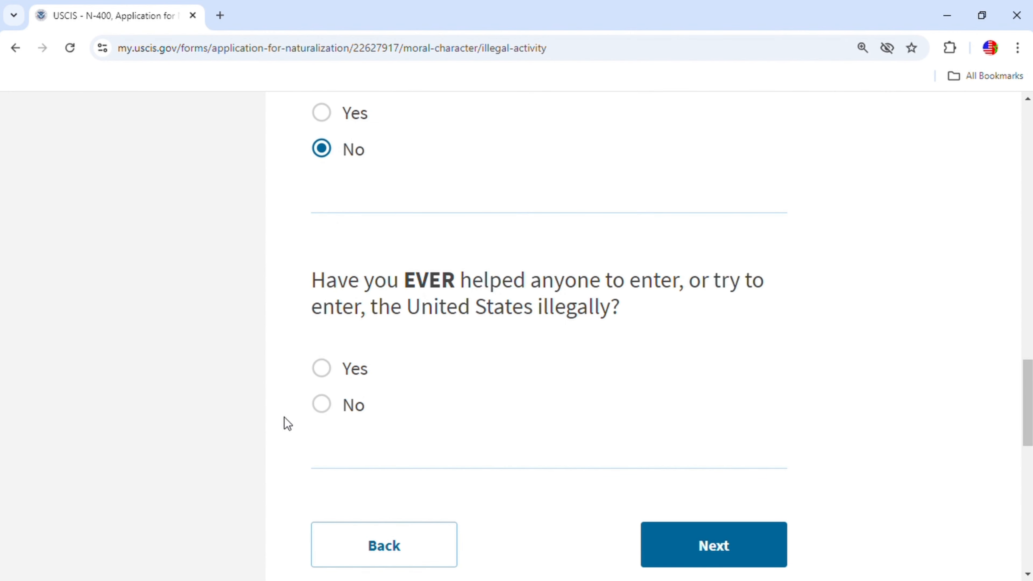
{"action": "left_click", "coordinate": [321, 405]}
On illegal activity page 2, answer No to illegal gambling and failing to support dependents.
{"action": "left_click", "coordinate": [711, 547]}
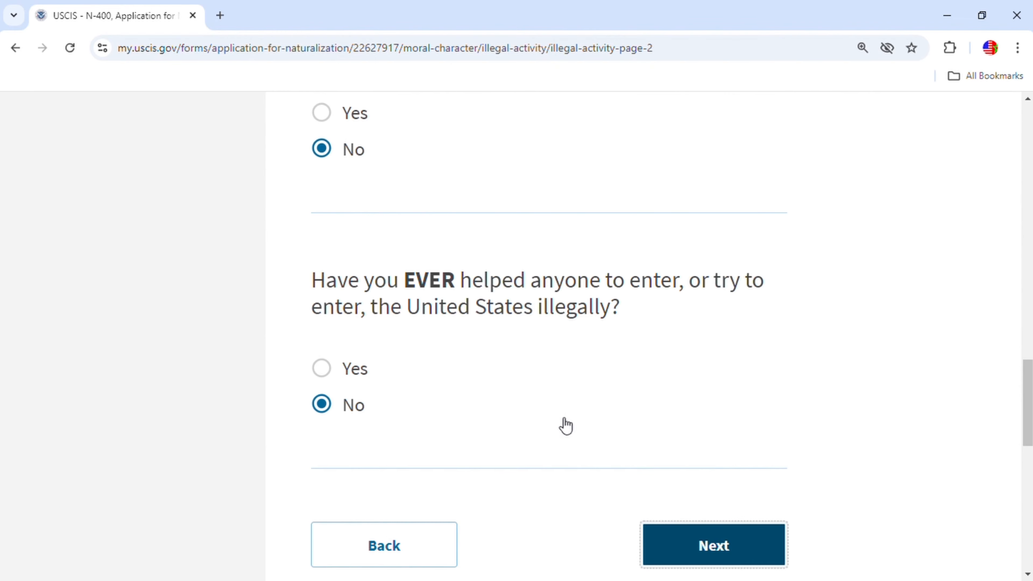
{"action": "scroll", "coordinate": [542, 427], "scroll_direction": "down", "scroll_amount": 3}
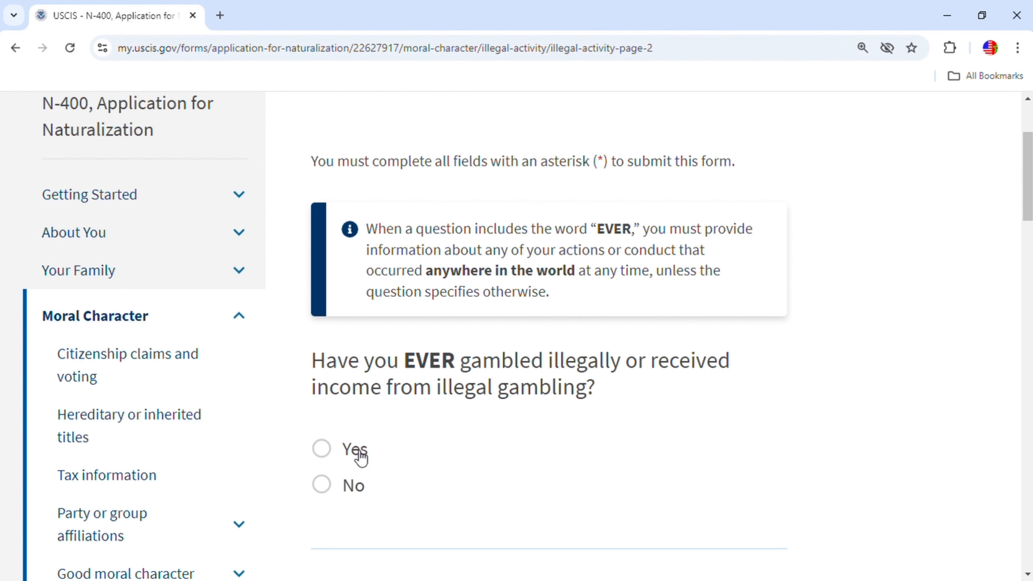
{"action": "left_click", "coordinate": [329, 489]}
{"action": "scroll", "coordinate": [516, 459], "scroll_direction": "down", "scroll_amount": 8}
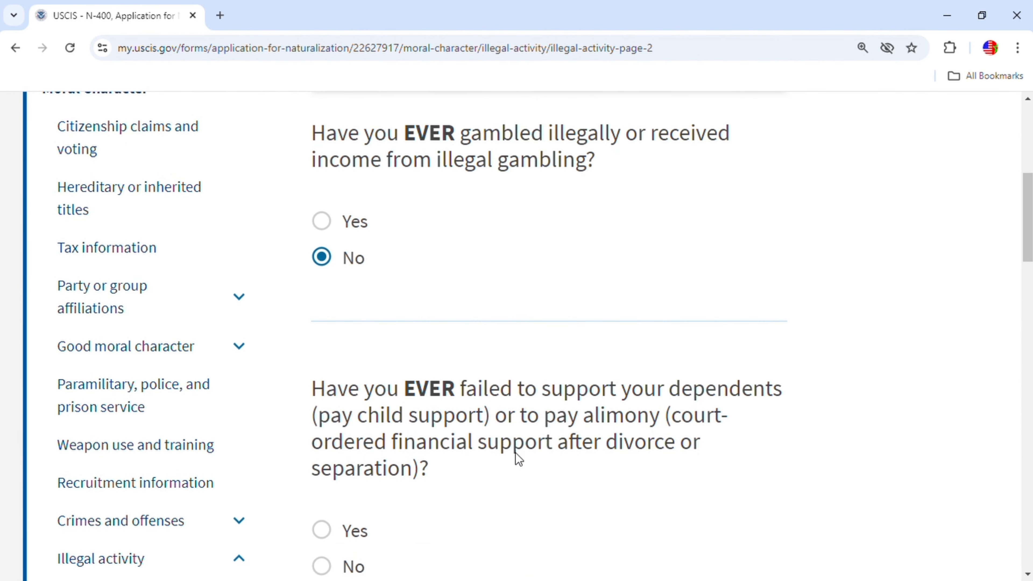
{"action": "scroll", "coordinate": [490, 469], "scroll_direction": "up", "scroll_amount": 3}
{"action": "scroll", "coordinate": [495, 471], "scroll_direction": "up", "scroll_amount": 3}
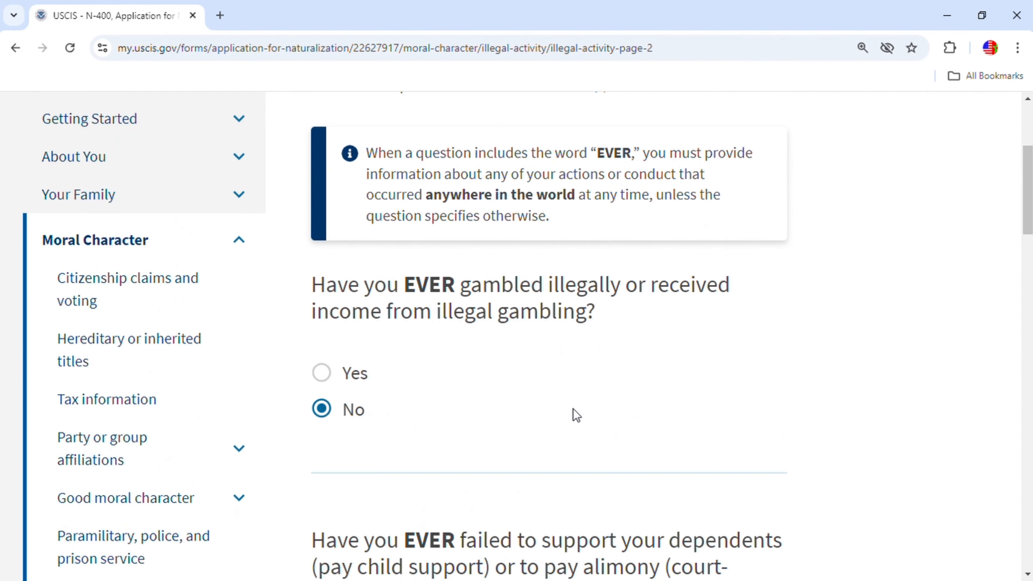
{"action": "scroll", "coordinate": [573, 409], "scroll_direction": "down", "scroll_amount": 2}
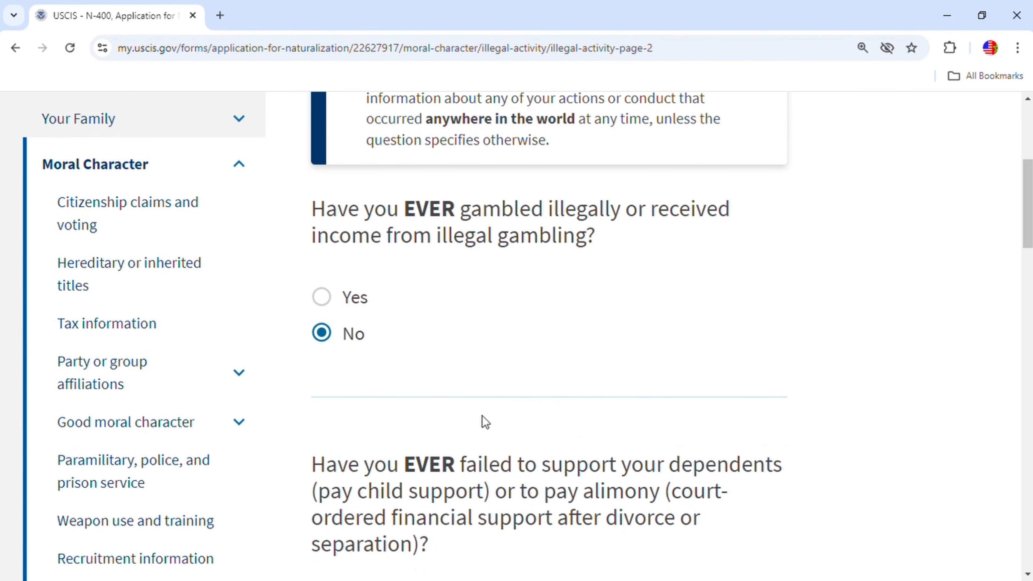
{"action": "scroll", "coordinate": [482, 423], "scroll_direction": "down", "scroll_amount": 6}
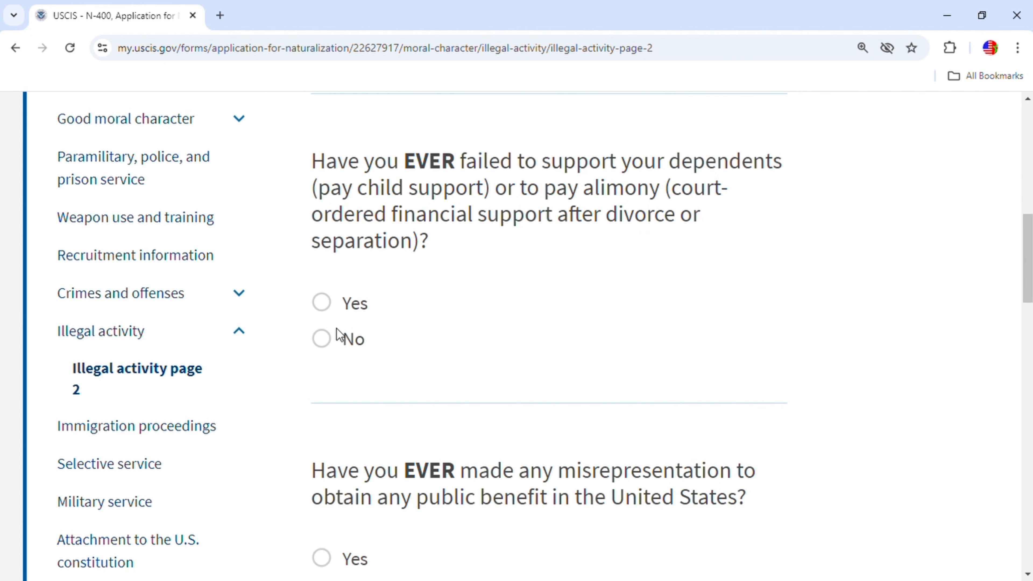
{"action": "left_click", "coordinate": [328, 344]}
Answer No to public-benefit misrepresentation, giving false information and lying to officials.
{"action": "scroll", "coordinate": [503, 372], "scroll_direction": "down", "scroll_amount": 4}
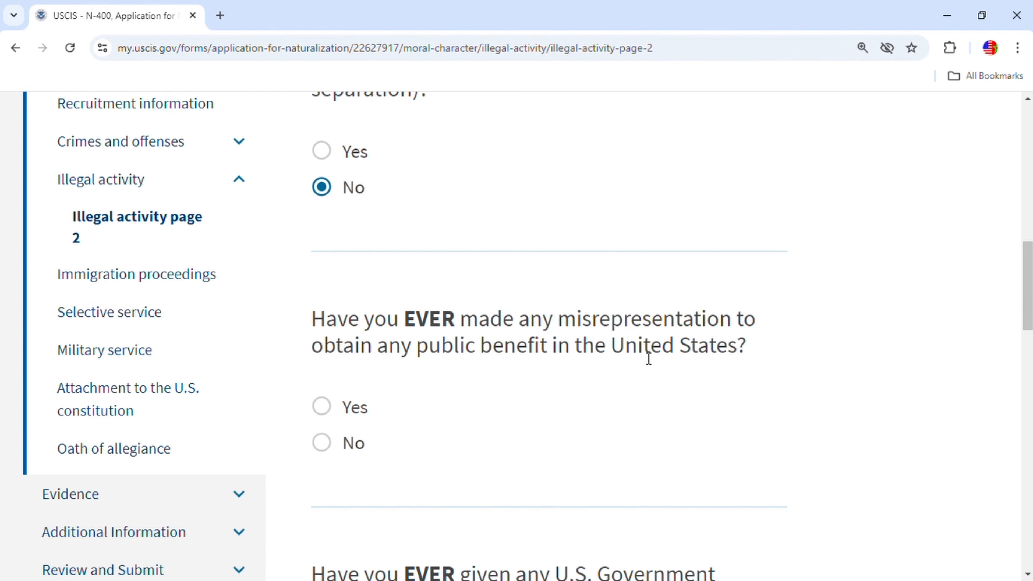
{"action": "left_click", "coordinate": [321, 442]}
{"action": "scroll", "coordinate": [513, 401], "scroll_direction": "down", "scroll_amount": 5}
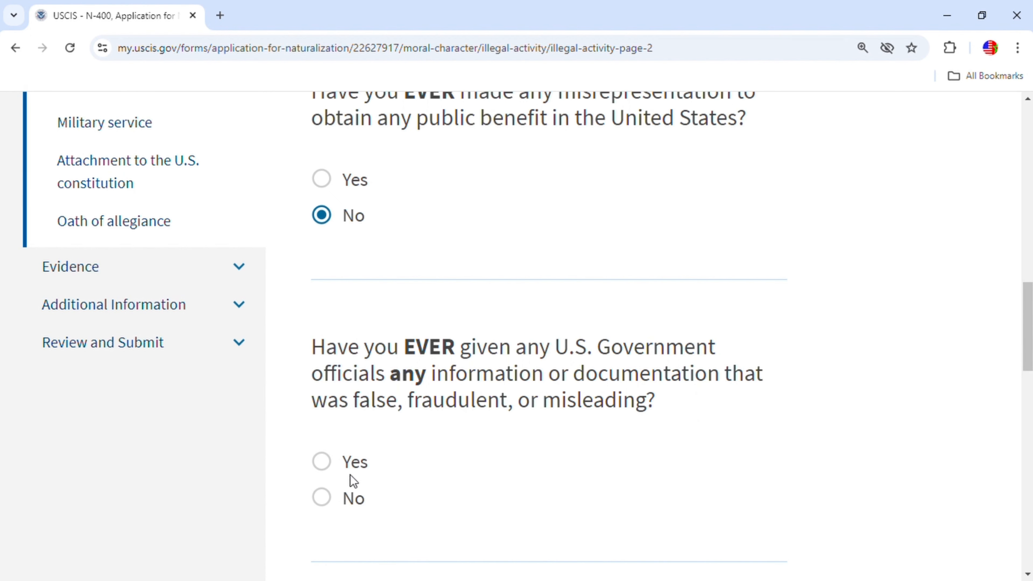
{"action": "left_click", "coordinate": [323, 498]}
{"action": "scroll", "coordinate": [549, 440], "scroll_direction": "down", "scroll_amount": 5}
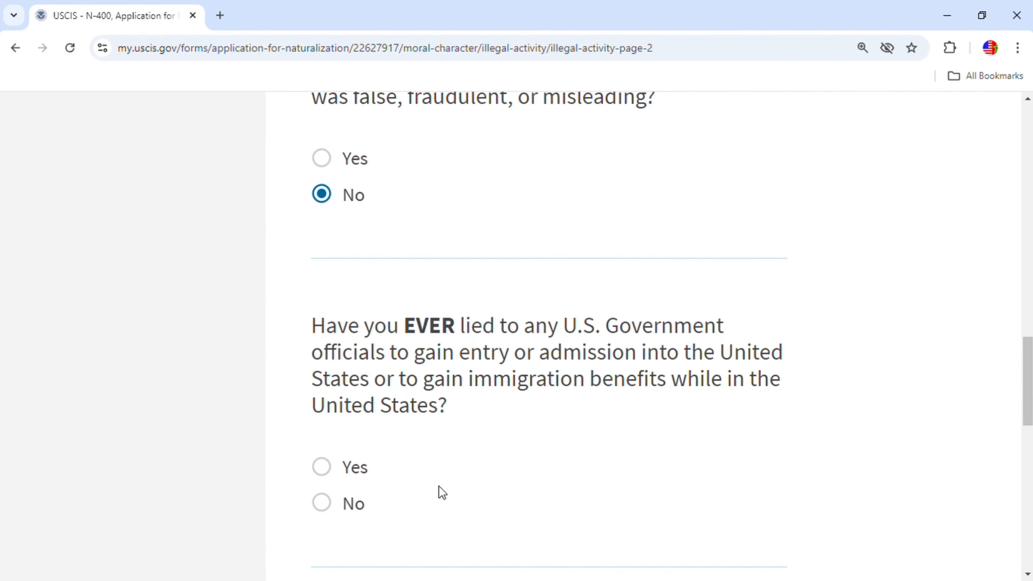
{"action": "scroll", "coordinate": [442, 493], "scroll_direction": "down", "scroll_amount": 2}
{"action": "left_click", "coordinate": [325, 428]}
{"action": "left_click", "coordinate": [718, 566]}
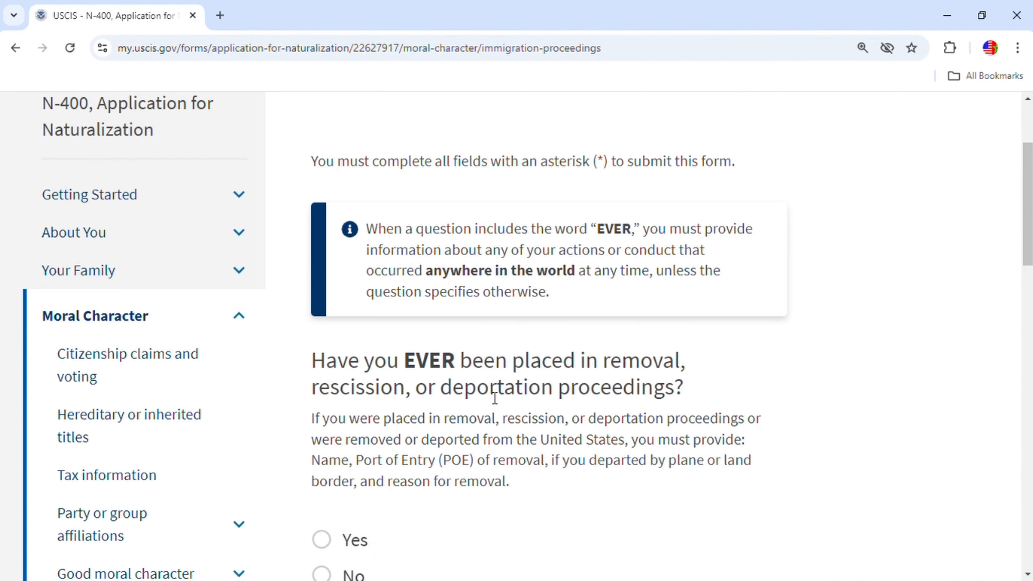
Answer No to being in removal proceedings and to ever having been deported.
{"action": "scroll", "coordinate": [492, 398], "scroll_direction": "down", "scroll_amount": 5}
{"action": "left_click", "coordinate": [322, 348]}
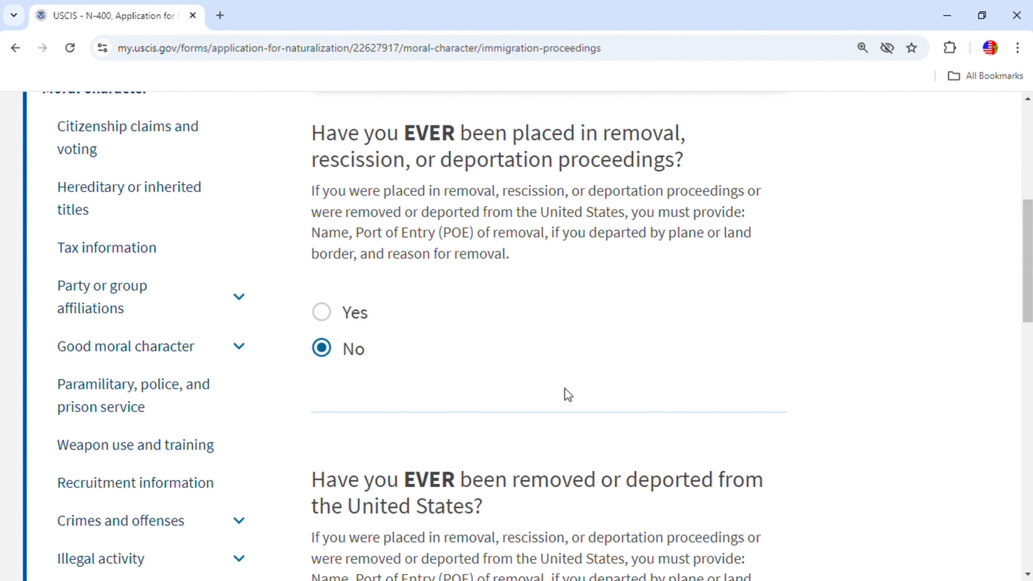
{"action": "scroll", "coordinate": [567, 394], "scroll_direction": "down", "scroll_amount": 3}
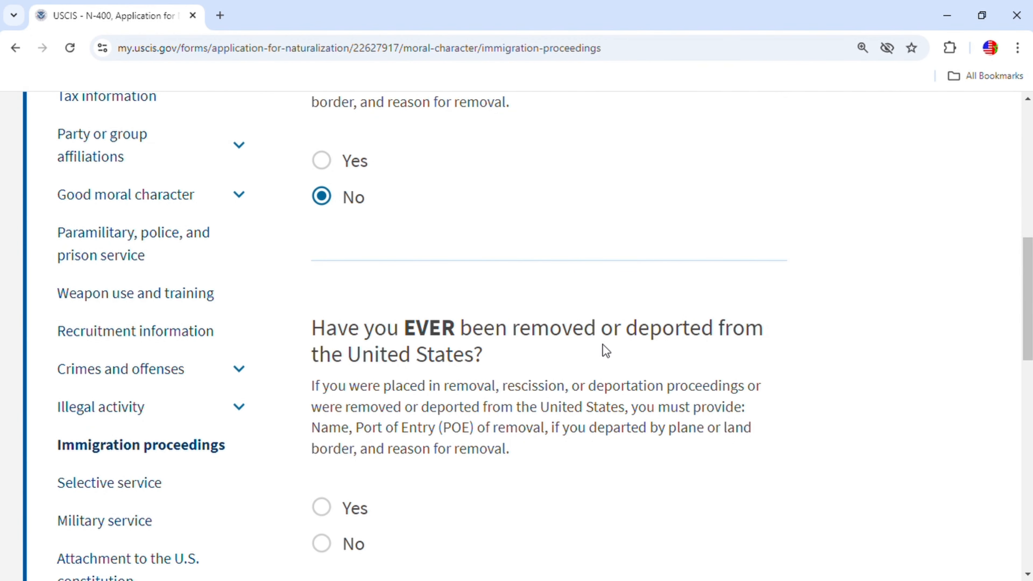
{"action": "left_click", "coordinate": [333, 542]}
{"action": "scroll", "coordinate": [582, 403], "scroll_direction": "down", "scroll_amount": 6}
{"action": "left_click", "coordinate": [722, 376]}
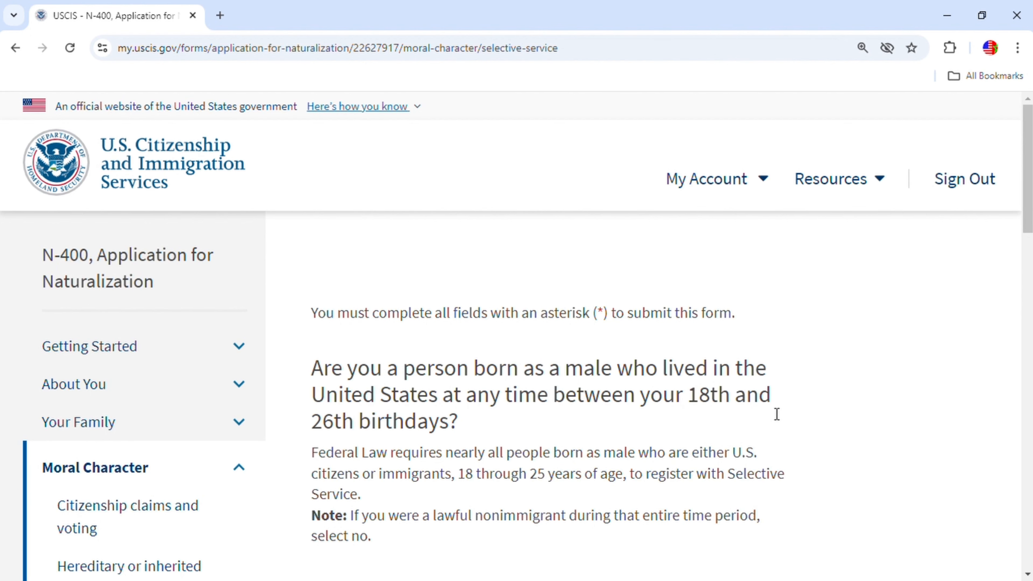
Answer No to the Selective Service question.
{"action": "scroll", "coordinate": [763, 415], "scroll_direction": "down", "scroll_amount": 5}
{"action": "left_click", "coordinate": [336, 328]}
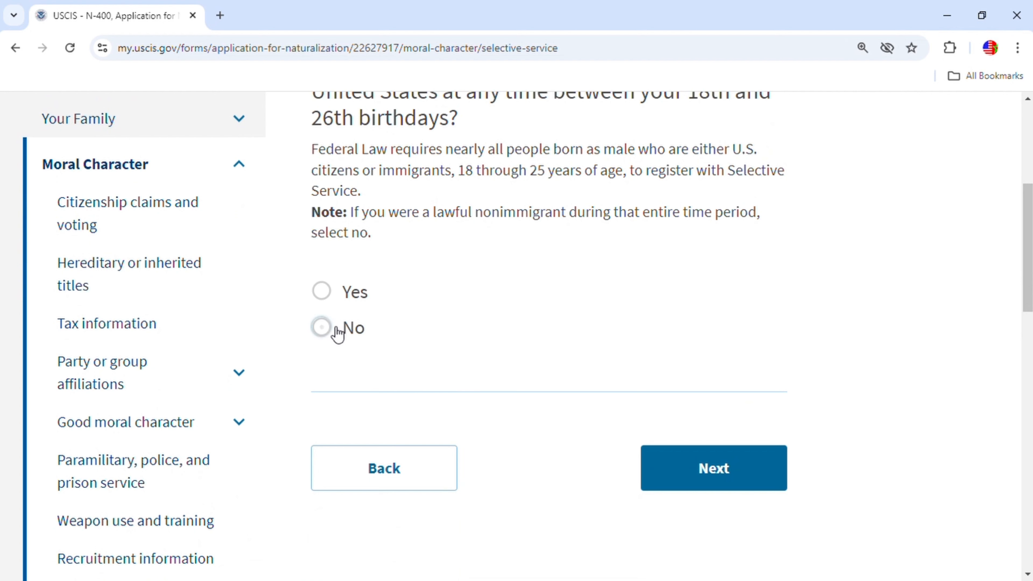
{"action": "left_click", "coordinate": [716, 477]}
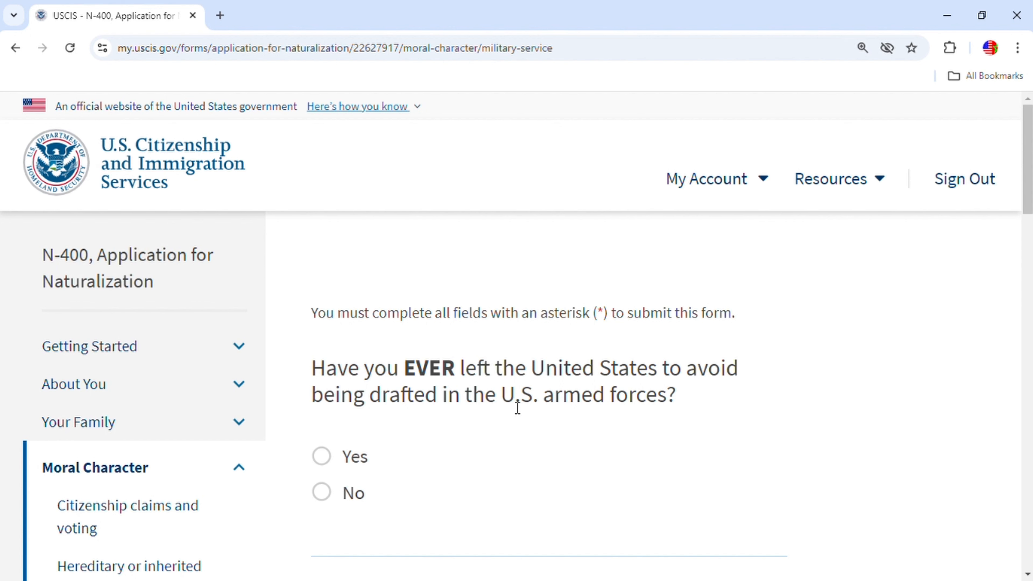
Answer No to all five military service questions, from draft avoidance to former members living abroad.
{"action": "left_click", "coordinate": [326, 494]}
{"action": "scroll", "coordinate": [574, 462], "scroll_direction": "down", "scroll_amount": 5}
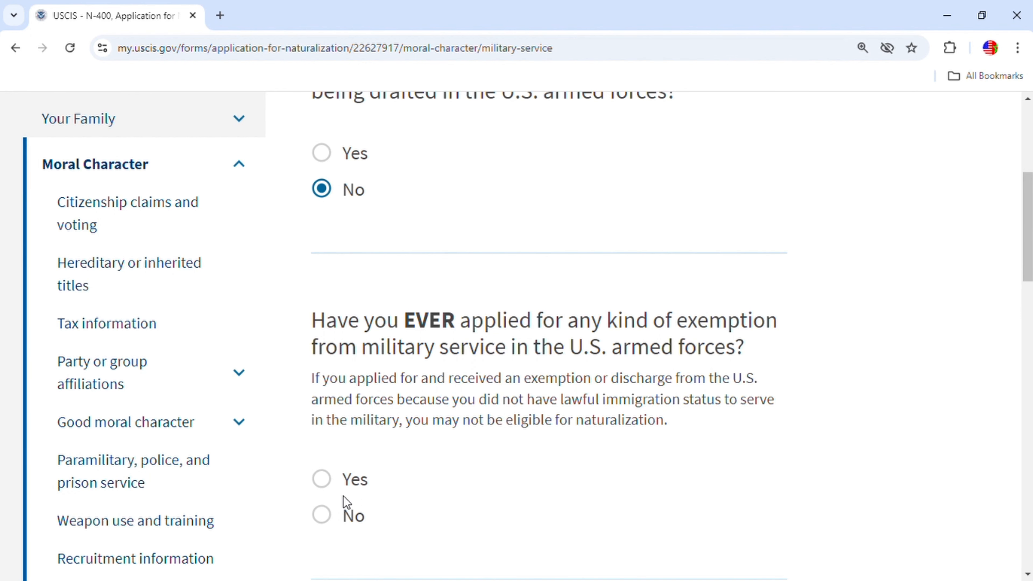
{"action": "left_click", "coordinate": [331, 515]}
{"action": "scroll", "coordinate": [612, 456], "scroll_direction": "down", "scroll_amount": 5}
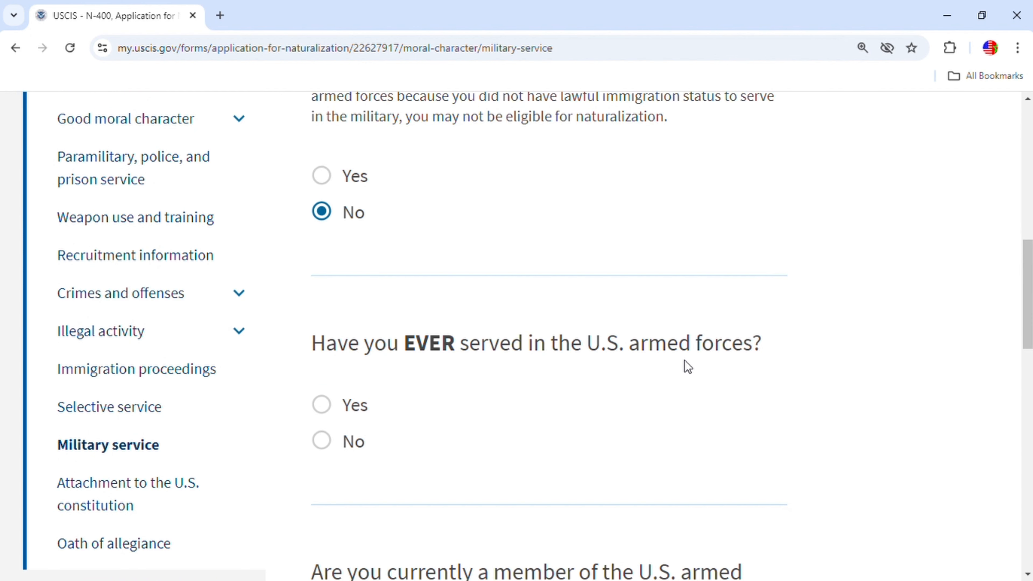
{"action": "left_click", "coordinate": [332, 441]}
{"action": "scroll", "coordinate": [511, 423], "scroll_direction": "down", "scroll_amount": 5}
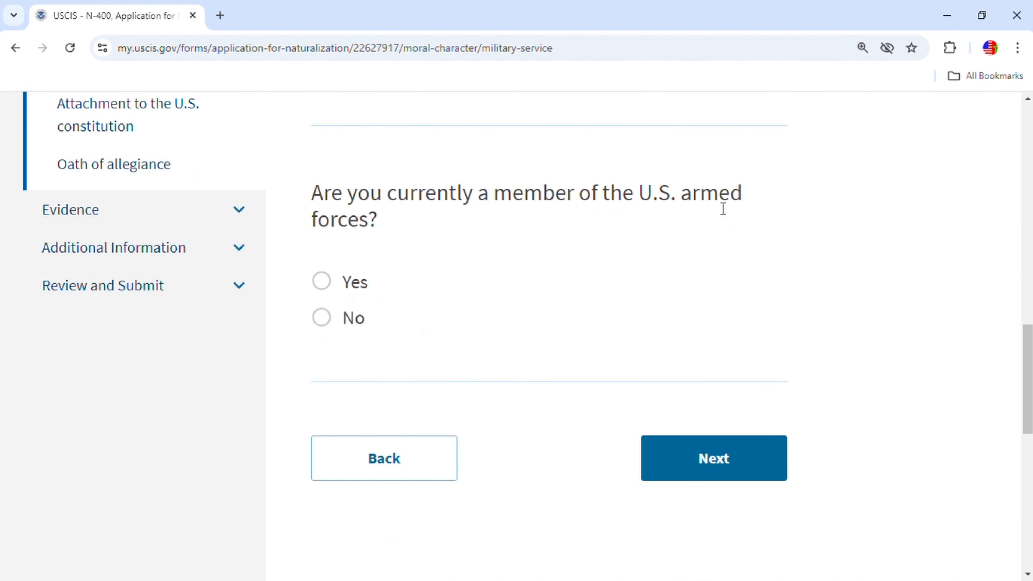
{"action": "left_click", "coordinate": [321, 318]}
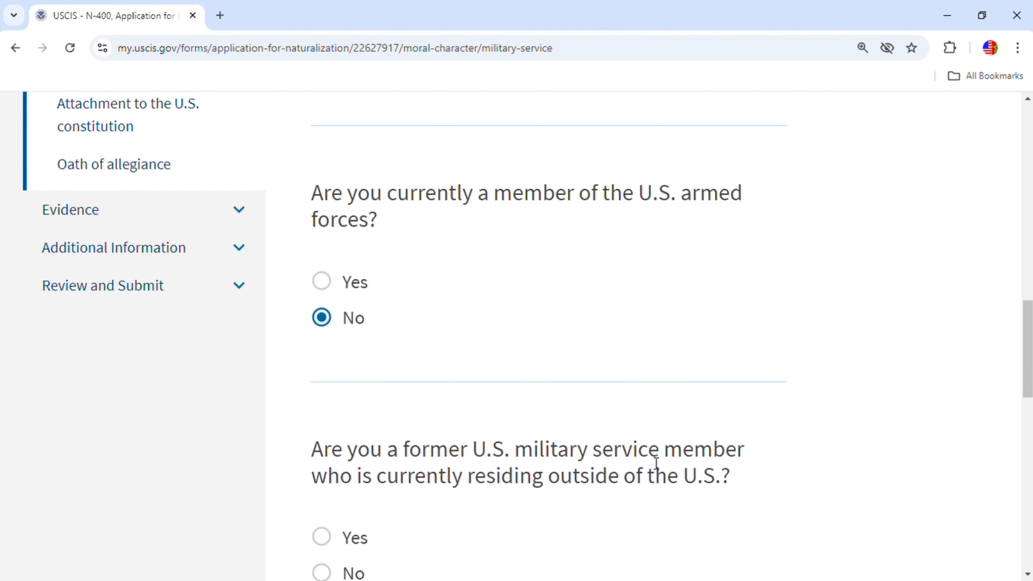
{"action": "scroll", "coordinate": [613, 424], "scroll_direction": "down", "scroll_amount": 3}
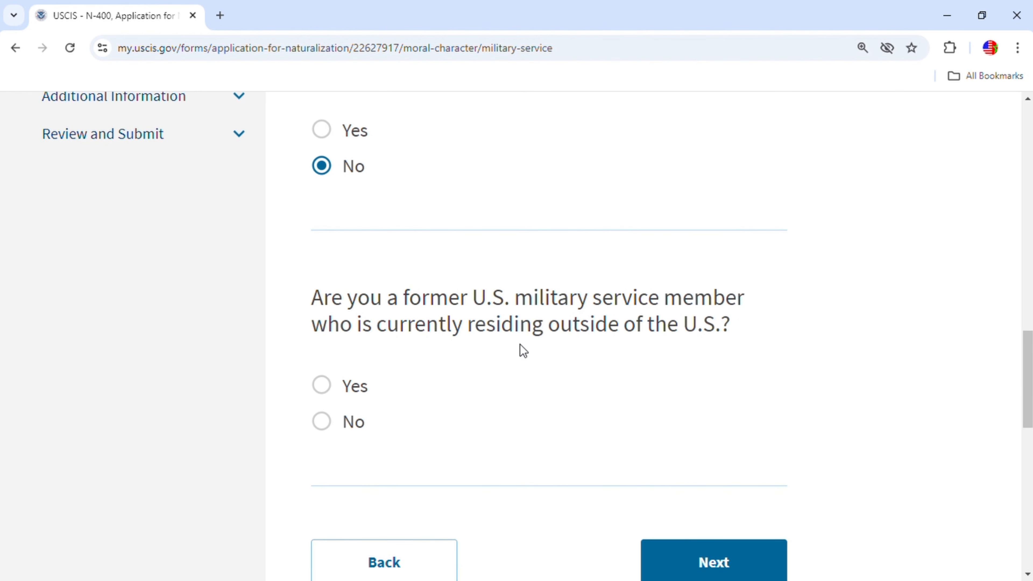
{"action": "left_click", "coordinate": [332, 426]}
{"action": "scroll", "coordinate": [602, 411], "scroll_direction": "down", "scroll_amount": 4}
{"action": "left_click", "coordinate": [709, 361]}
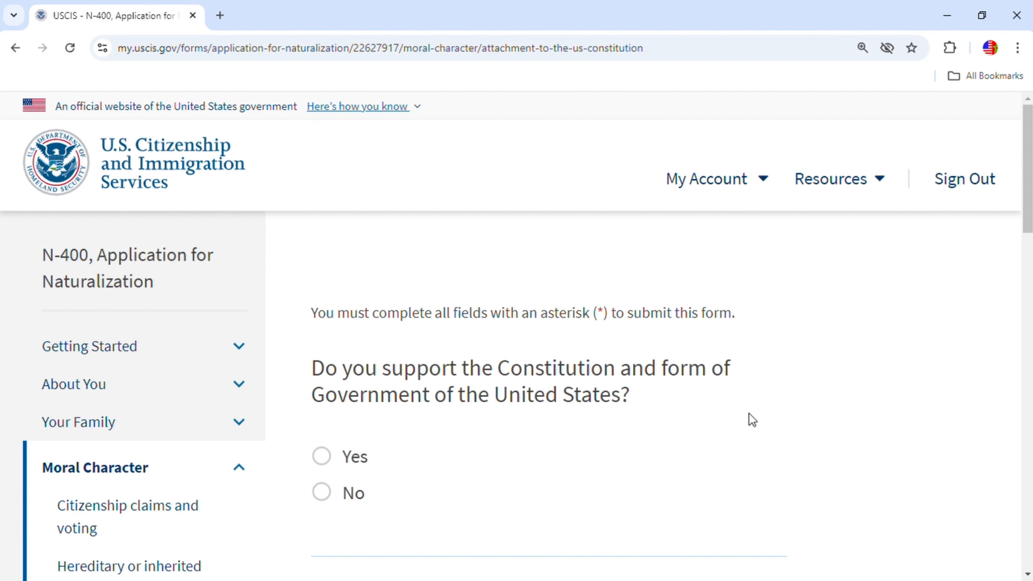
Answer Yes to supporting the Constitution.
{"action": "left_click", "coordinate": [334, 457]}
{"action": "scroll", "coordinate": [707, 445], "scroll_direction": "down", "scroll_amount": 5}
{"action": "left_click", "coordinate": [721, 405]}
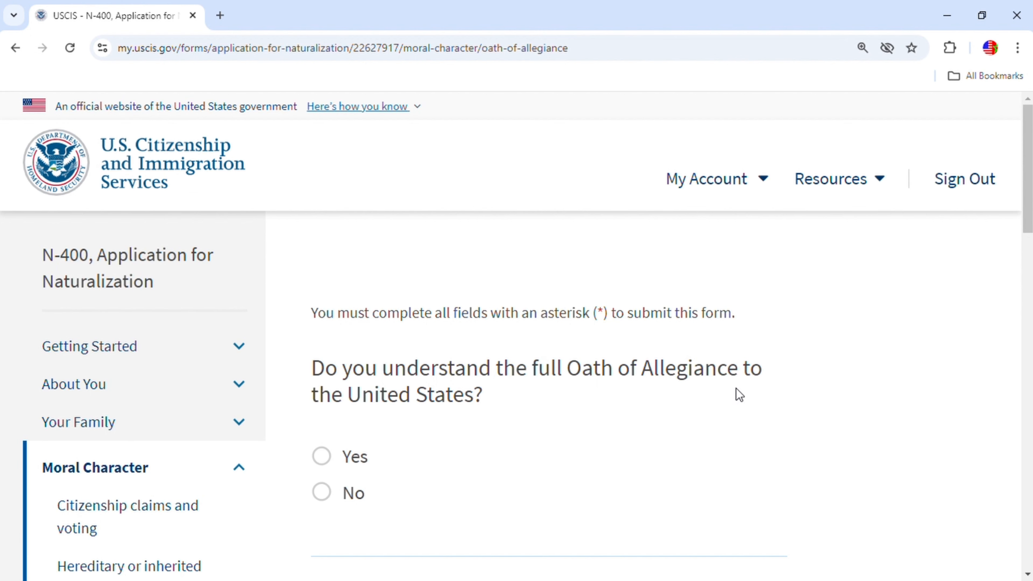
Answer the Oath of Allegiance questions Yes, No, Yes: understand it, able to take it, willing.
{"action": "left_click", "coordinate": [327, 461]}
{"action": "scroll", "coordinate": [620, 423], "scroll_direction": "down", "scroll_amount": 8}
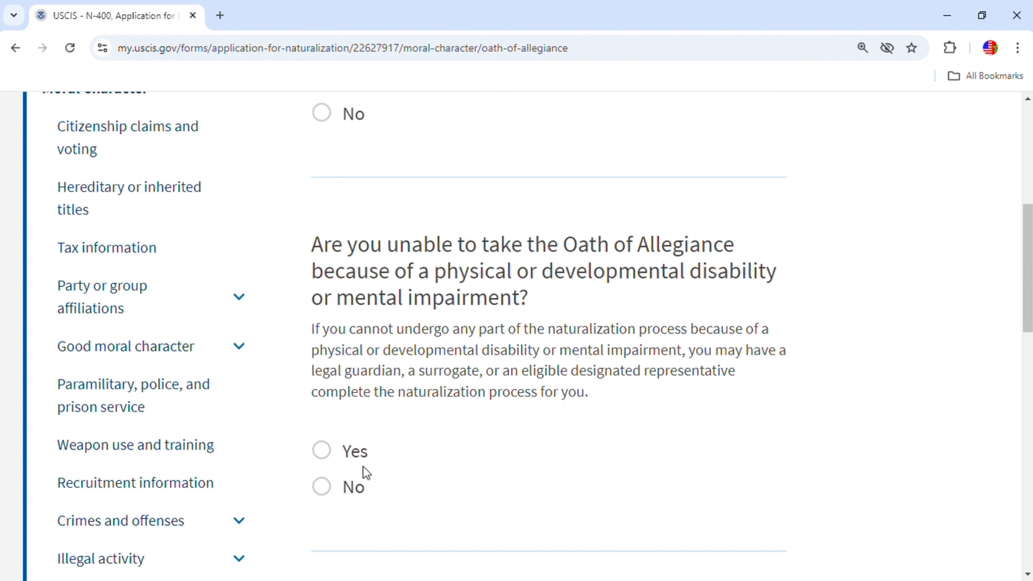
{"action": "left_click", "coordinate": [321, 487]}
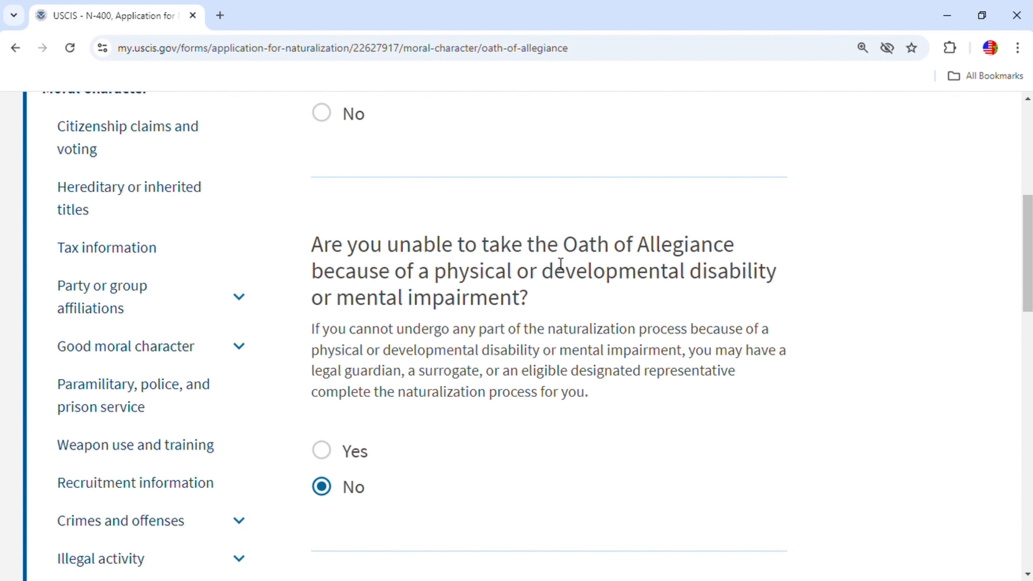
{"action": "scroll", "coordinate": [547, 447], "scroll_direction": "down", "scroll_amount": 3}
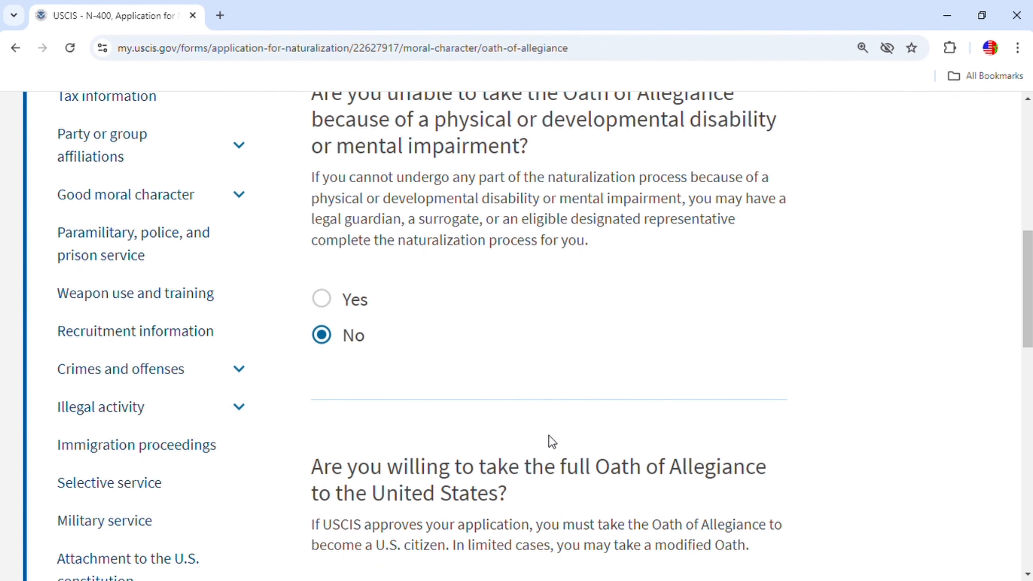
{"action": "scroll", "coordinate": [569, 423], "scroll_direction": "down", "scroll_amount": 5}
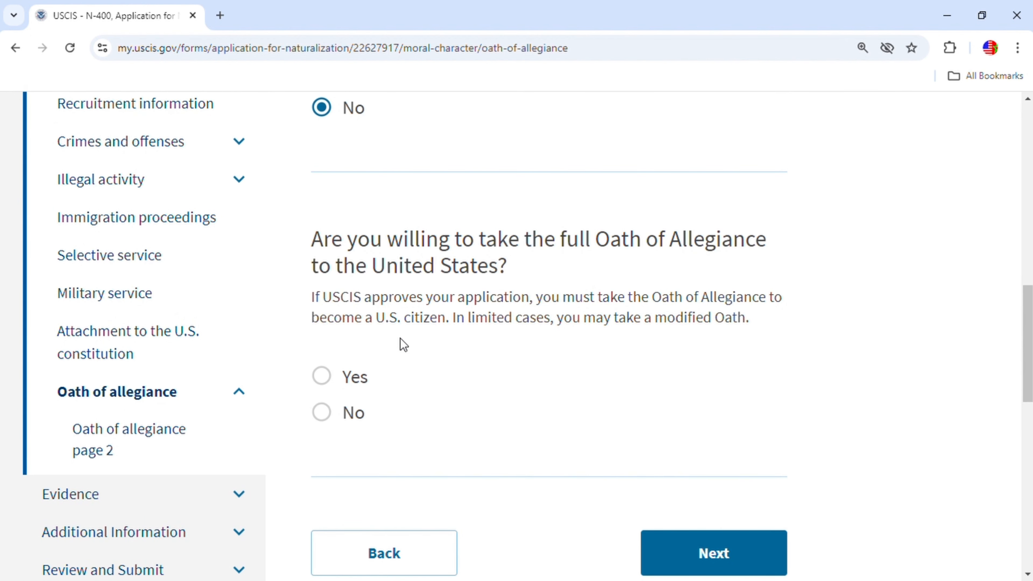
{"action": "left_click", "coordinate": [323, 376]}
{"action": "left_click", "coordinate": [724, 548]}
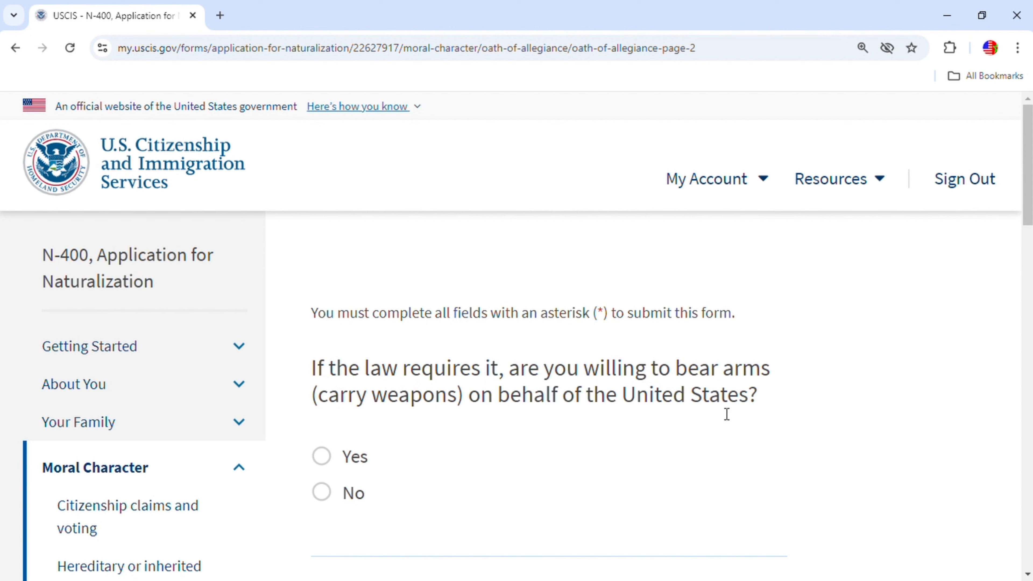
On Oath page 2, answer Yes to bearing arms, noncombatant service and civilian national-importance work.
{"action": "left_click", "coordinate": [321, 456]}
{"action": "scroll", "coordinate": [658, 495], "scroll_direction": "down", "scroll_amount": 1}
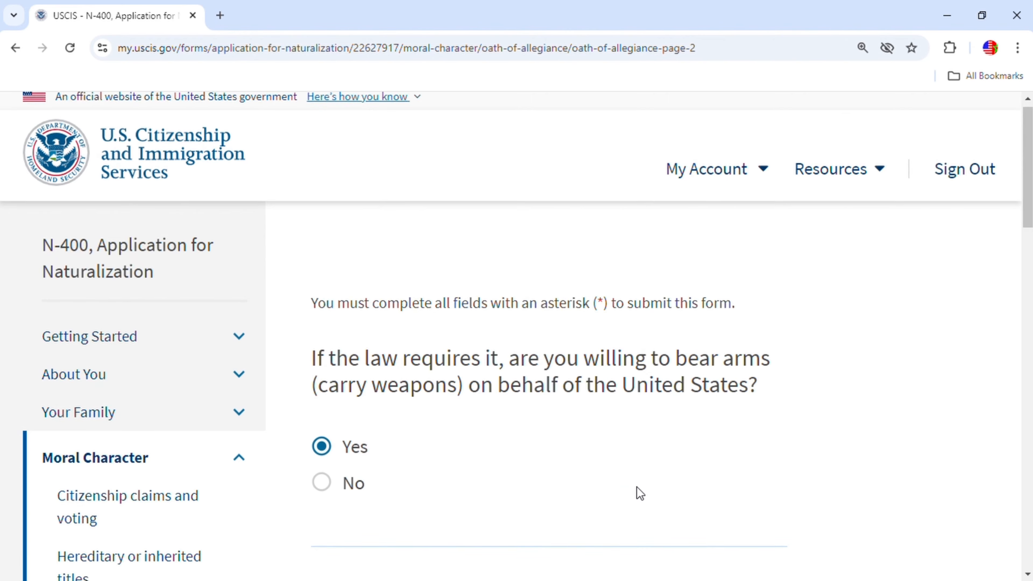
{"action": "scroll", "coordinate": [640, 493], "scroll_direction": "down", "scroll_amount": 8}
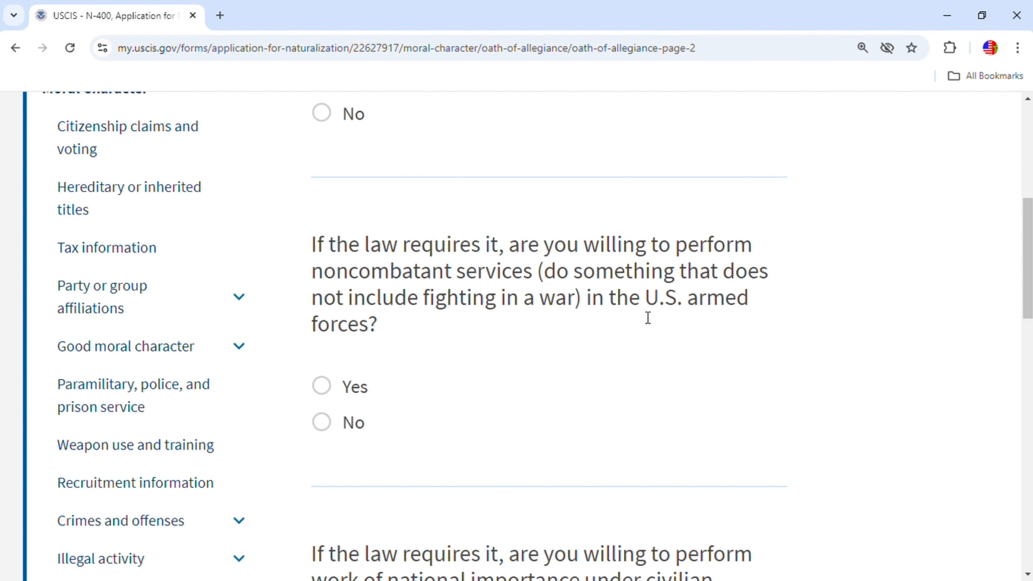
{"action": "left_click", "coordinate": [322, 387]}
{"action": "scroll", "coordinate": [468, 403], "scroll_direction": "down", "scroll_amount": 5}
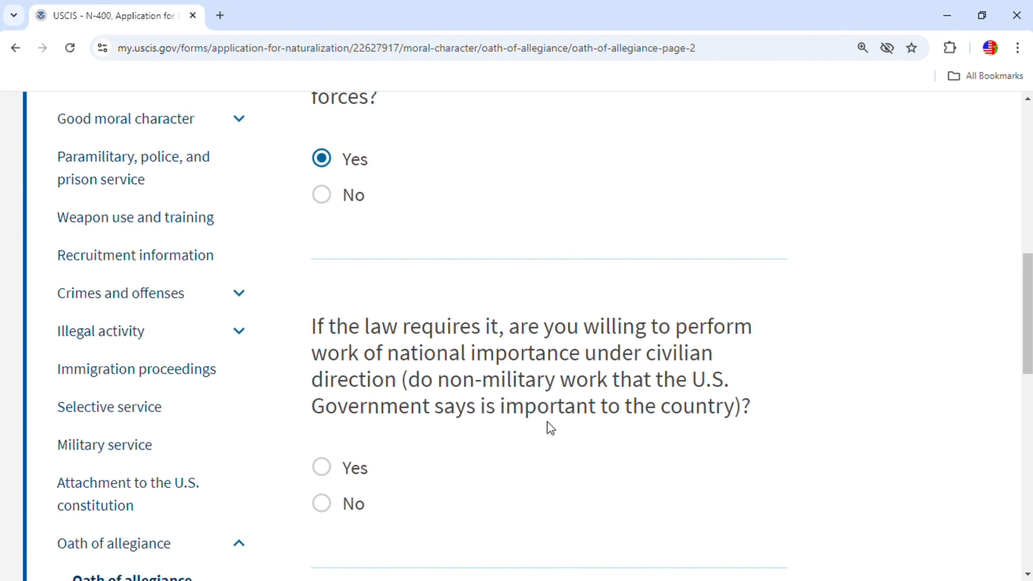
{"action": "scroll", "coordinate": [570, 488], "scroll_direction": "down", "scroll_amount": 3}
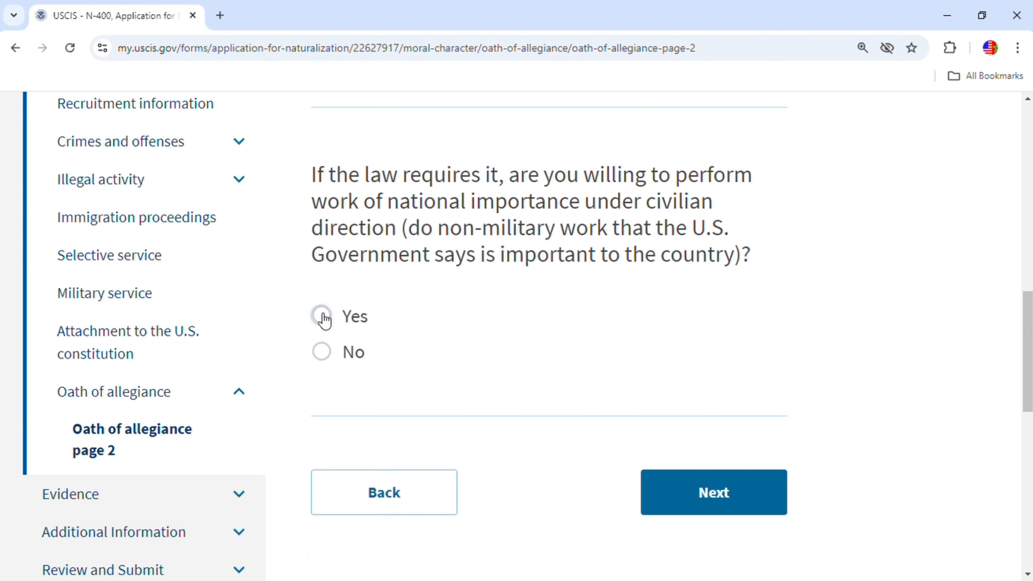
{"action": "left_click", "coordinate": [321, 316]}
{"action": "left_click", "coordinate": [726, 489]}
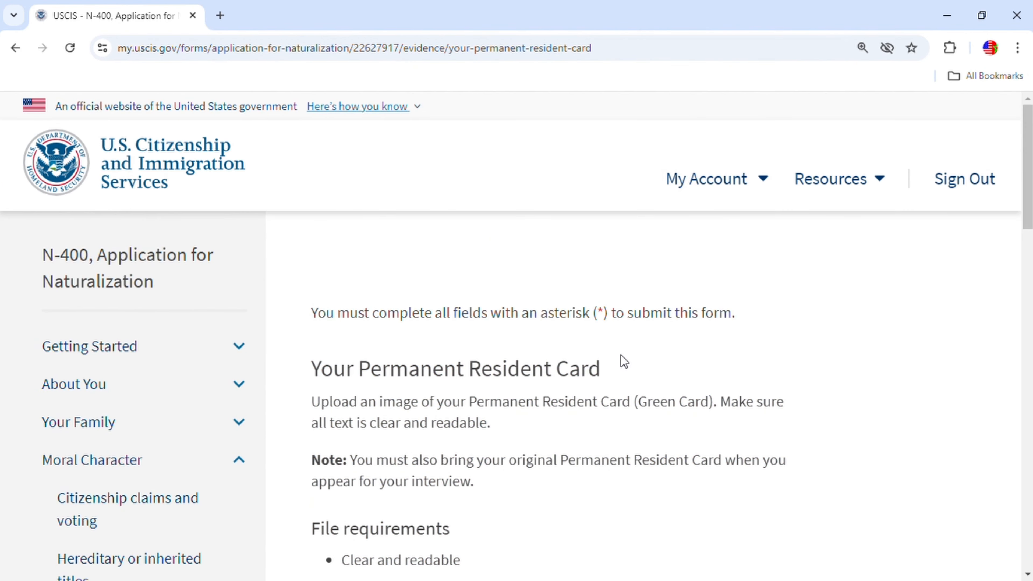
Upload Green Card.jpg as the Permanent Resident Card evidence image.
{"action": "scroll", "coordinate": [711, 403], "scroll_direction": "down", "scroll_amount": 5}
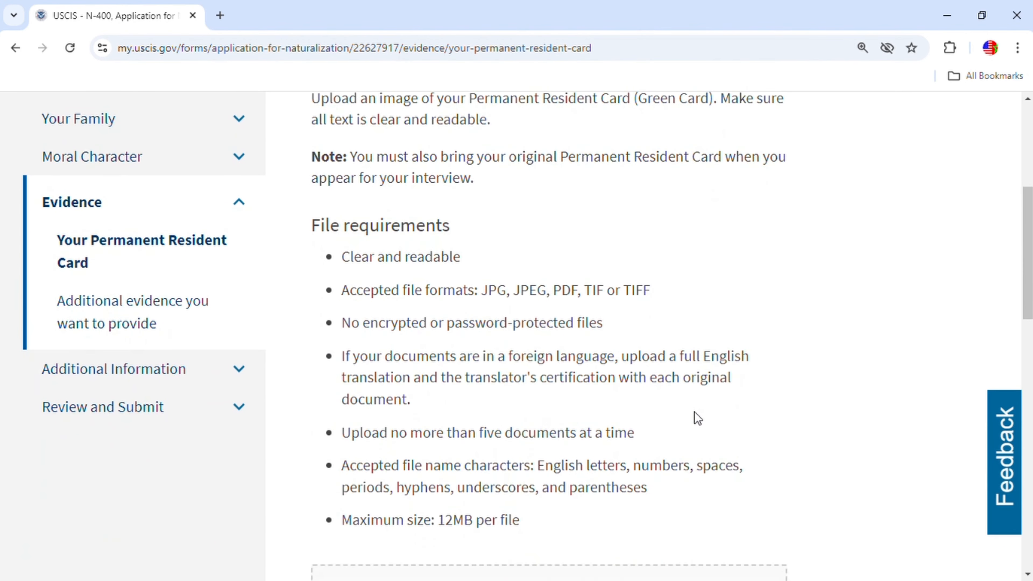
{"action": "scroll", "coordinate": [695, 412], "scroll_direction": "up", "scroll_amount": 3}
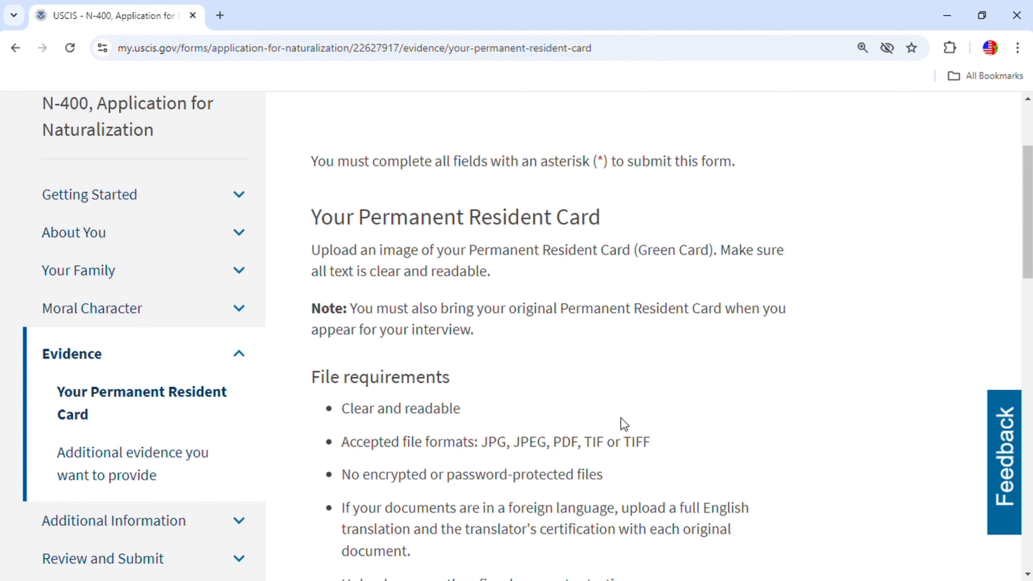
{"action": "scroll", "coordinate": [567, 383], "scroll_direction": "down", "scroll_amount": 3}
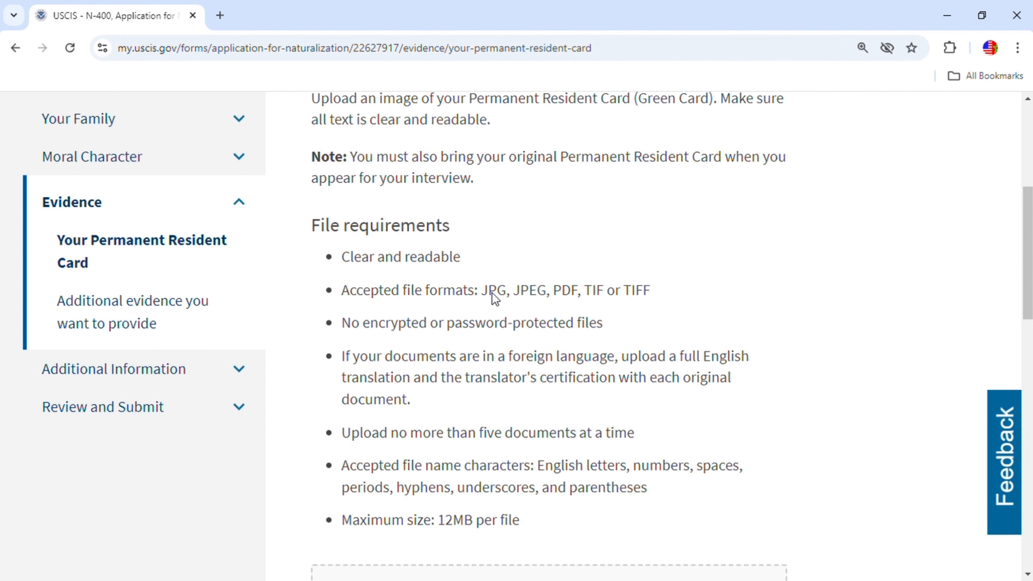
{"action": "scroll", "coordinate": [509, 327], "scroll_direction": "down", "scroll_amount": 5}
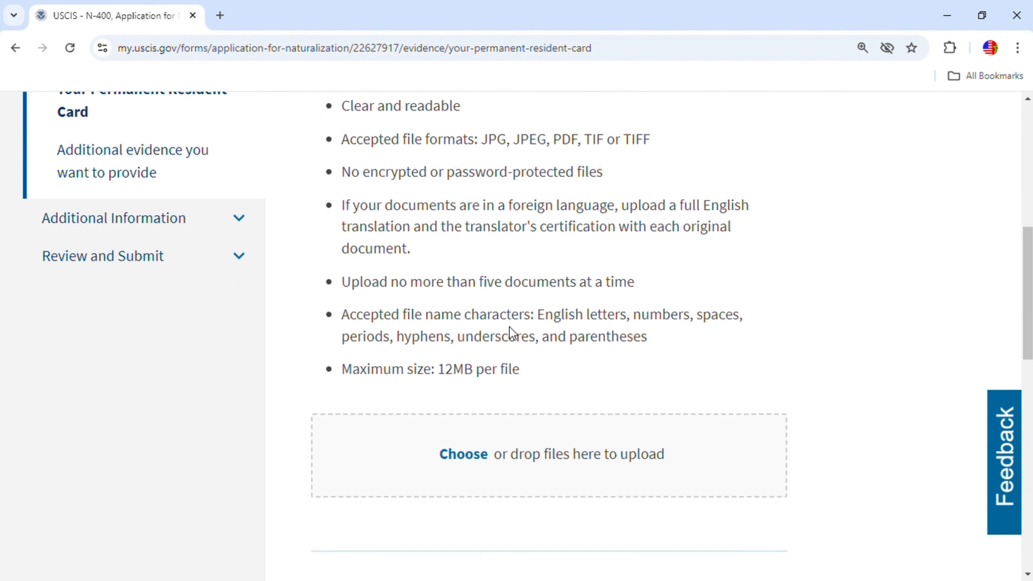
{"action": "left_click", "coordinate": [479, 387]}
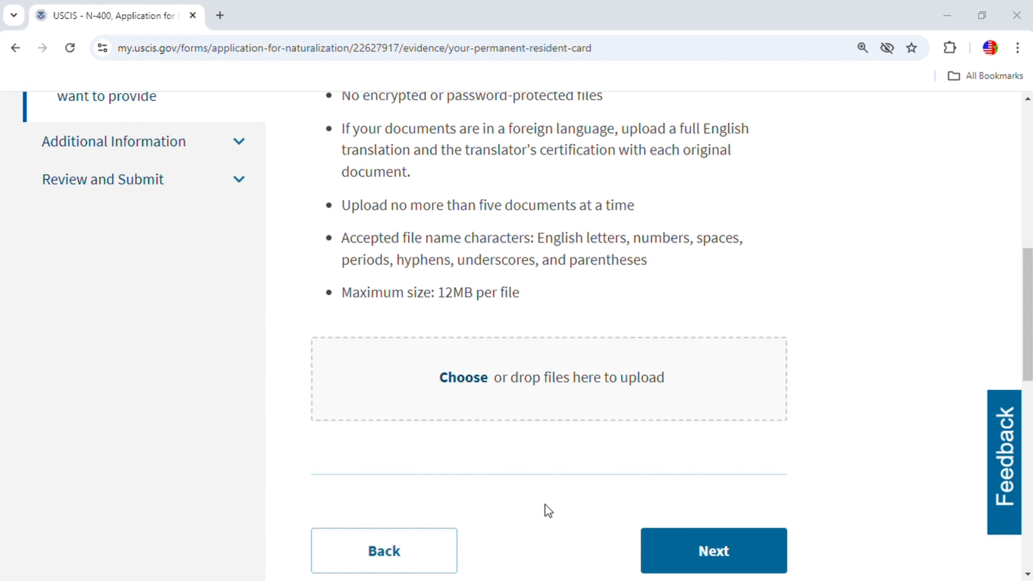
{"action": "left_click", "coordinate": [650, 513]}
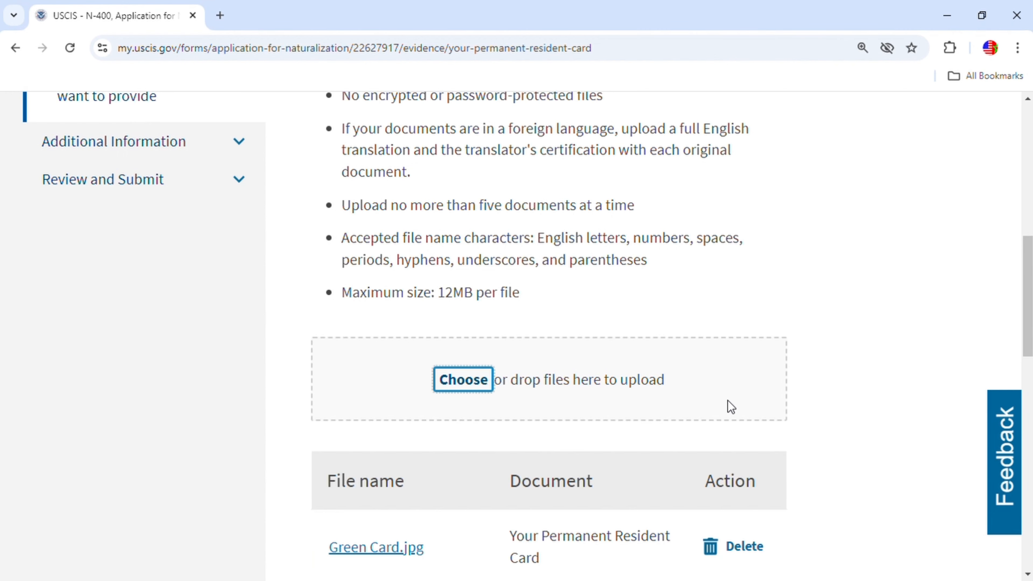
{"action": "scroll", "coordinate": [727, 399], "scroll_direction": "down", "scroll_amount": 5}
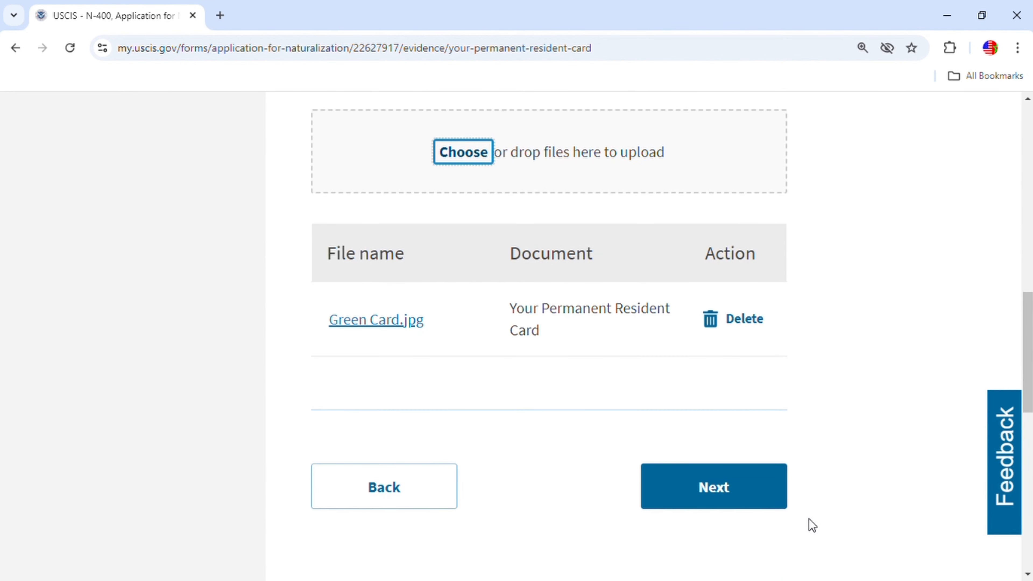
{"action": "left_click", "coordinate": [707, 494]}
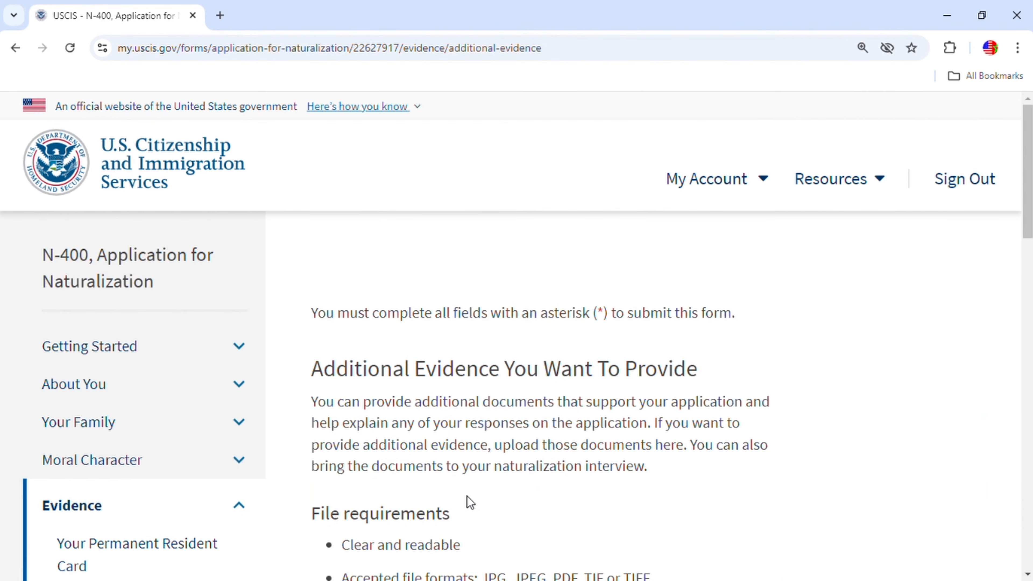
Skip the Additional Evidence upload, moving past the 'You should provide evidence' warning.
{"action": "scroll", "coordinate": [599, 456], "scroll_direction": "down", "scroll_amount": 3}
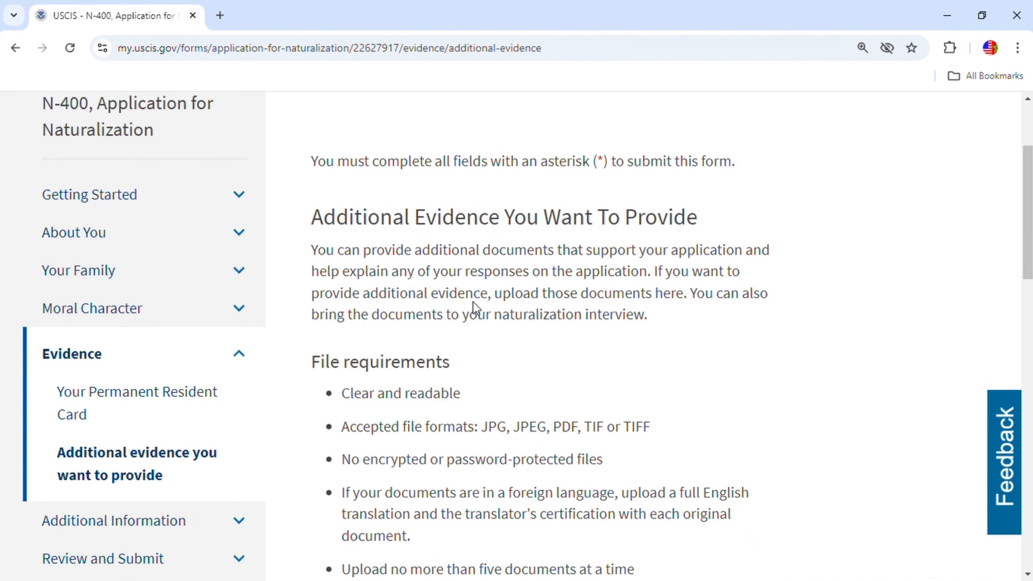
{"action": "scroll", "coordinate": [631, 435], "scroll_direction": "down", "scroll_amount": 2}
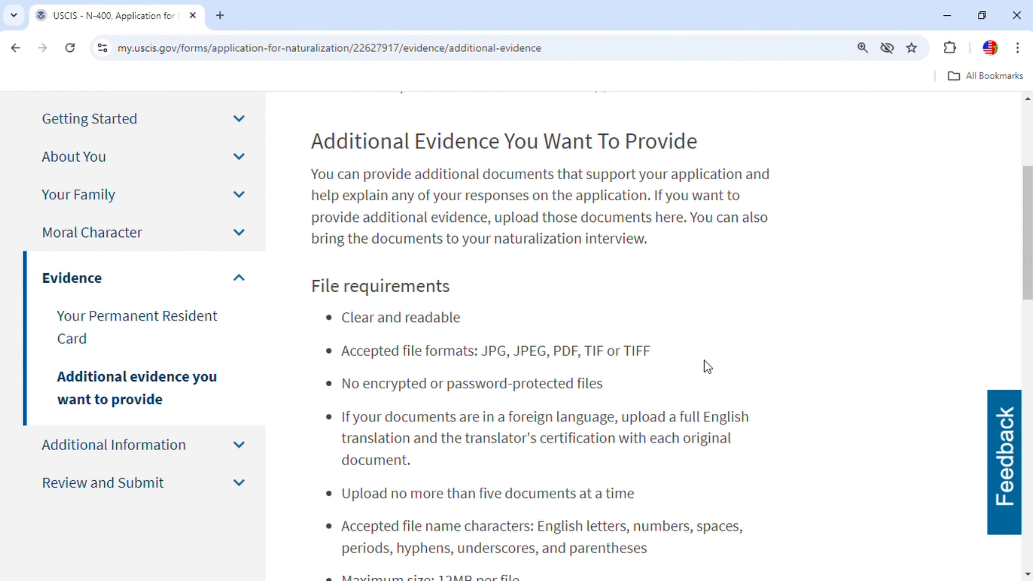
{"action": "scroll", "coordinate": [620, 394], "scroll_direction": "down", "scroll_amount": 4}
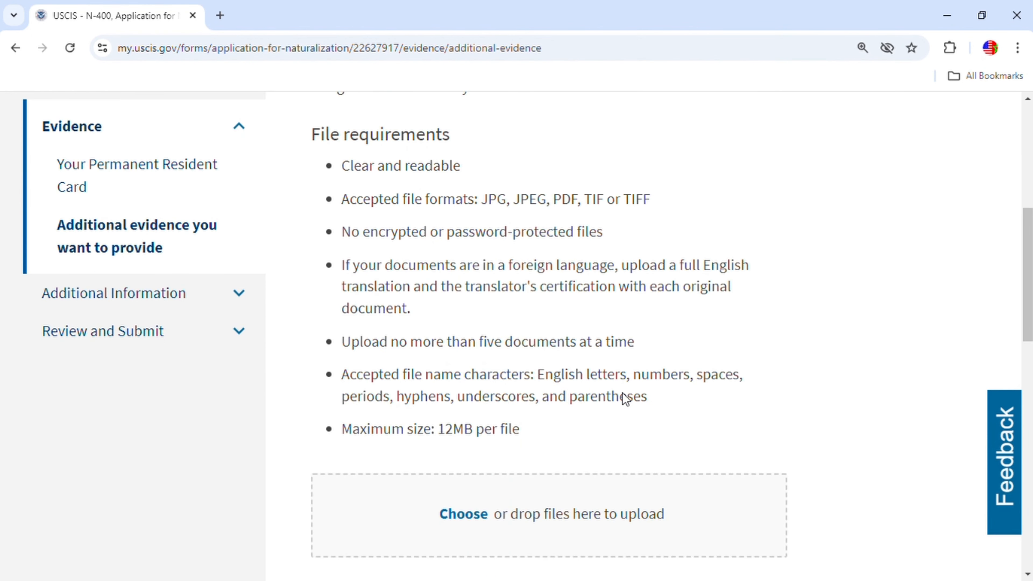
{"action": "scroll", "coordinate": [622, 398], "scroll_direction": "down", "scroll_amount": 2}
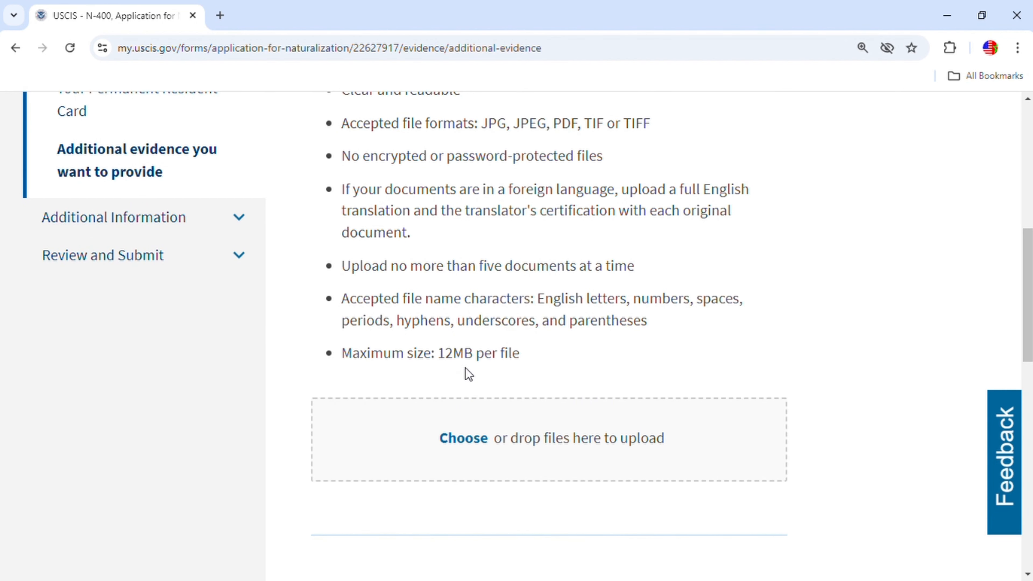
{"action": "scroll", "coordinate": [618, 373], "scroll_direction": "down", "scroll_amount": 4}
{"action": "left_click", "coordinate": [732, 469]}
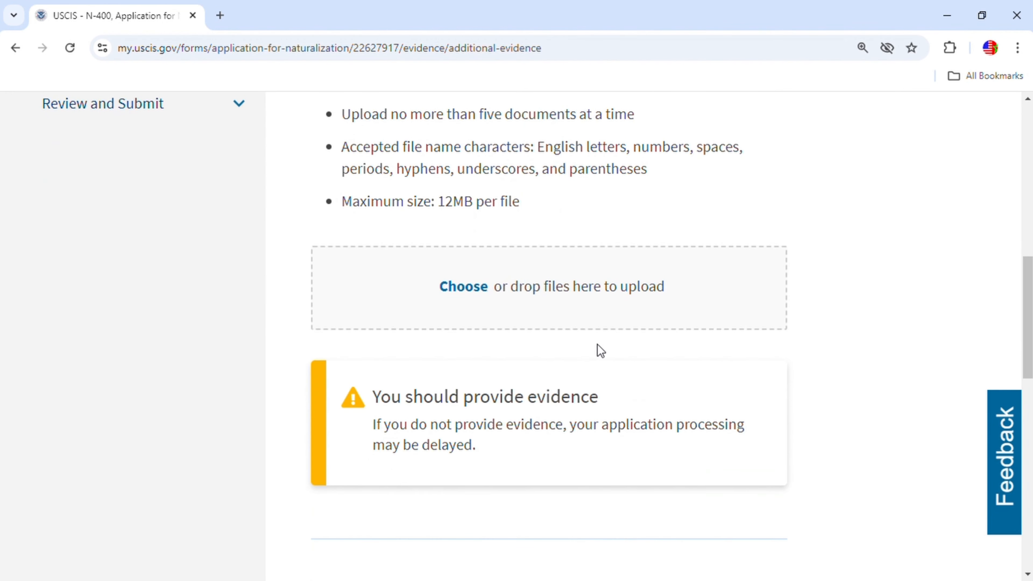
{"action": "scroll", "coordinate": [610, 405], "scroll_direction": "down", "scroll_amount": 2}
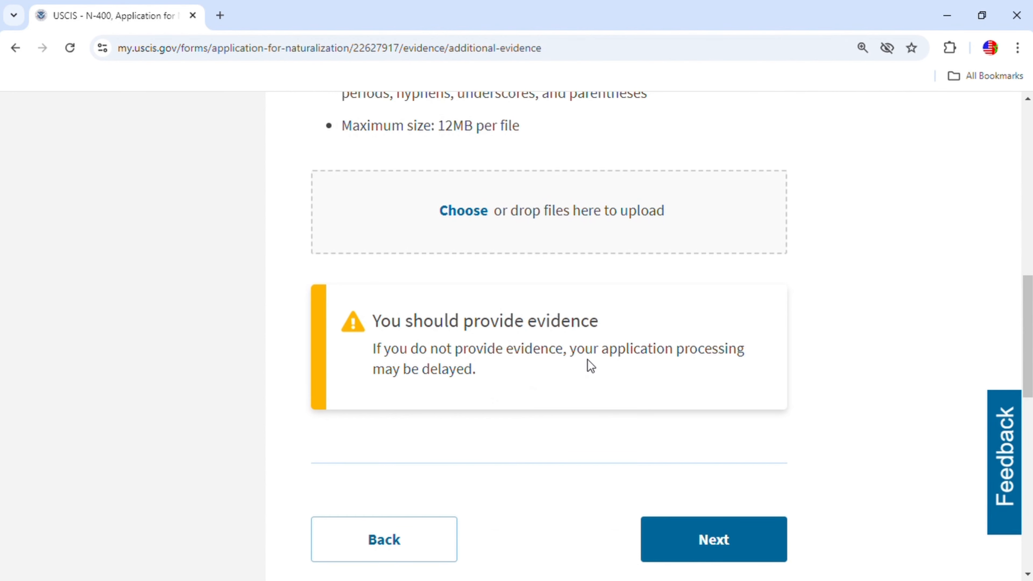
{"action": "left_click", "coordinate": [726, 547]}
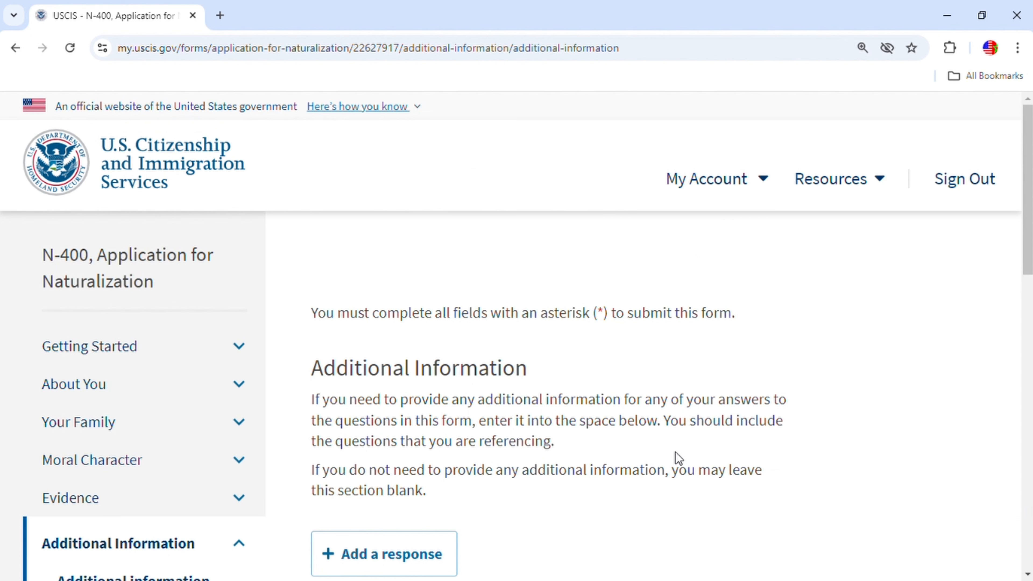
Leave Additional Information with no response added and proceed to Review and Submit.
{"action": "scroll", "coordinate": [704, 437], "scroll_direction": "down", "scroll_amount": 2}
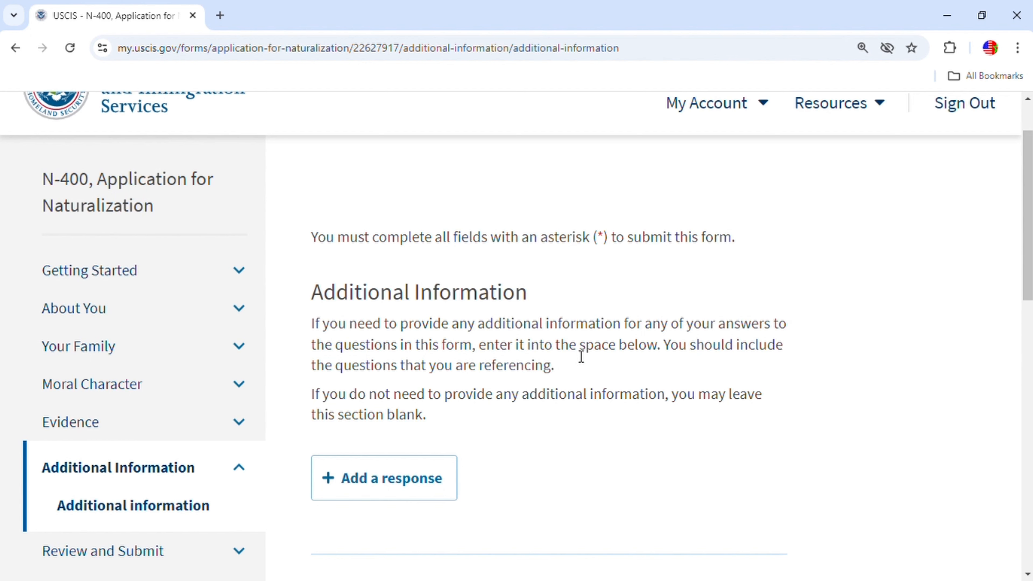
{"action": "scroll", "coordinate": [567, 458], "scroll_direction": "down", "scroll_amount": 3}
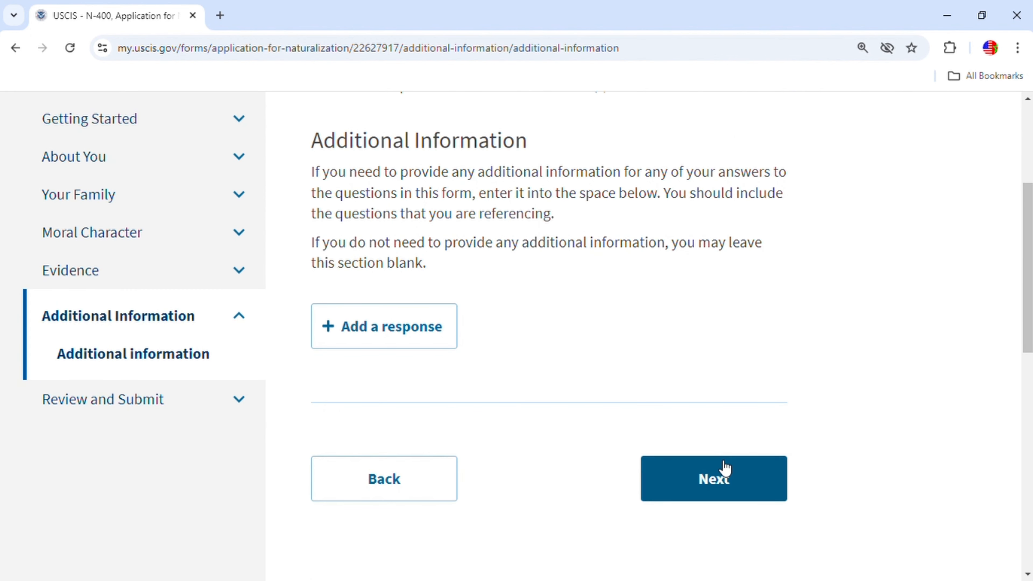
{"action": "left_click", "coordinate": [734, 495]}
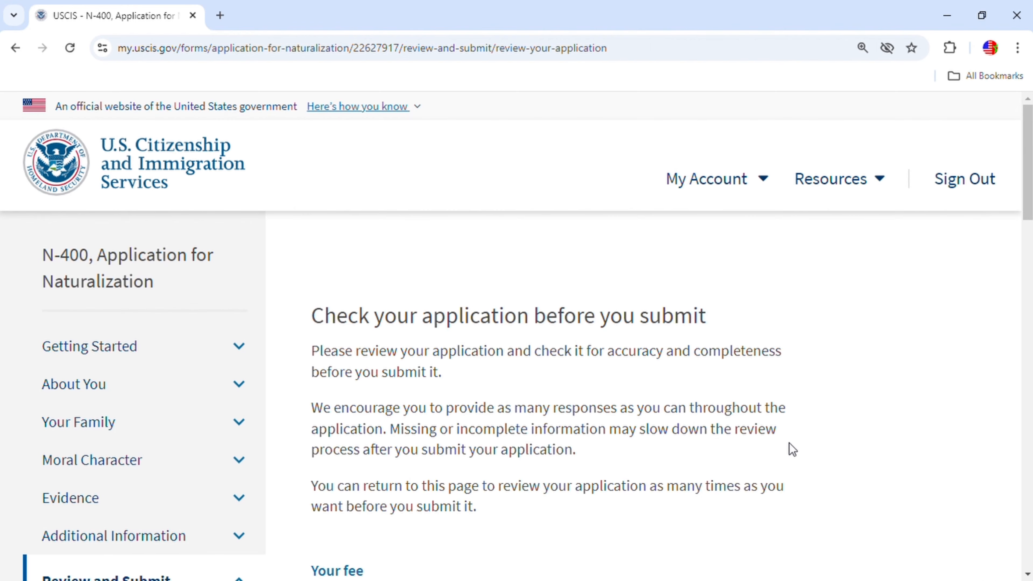
Check the $710 fee and the immigration-information alert, then choose to edit those flagged responses.
{"action": "scroll", "coordinate": [764, 441], "scroll_direction": "down", "scroll_amount": 2}
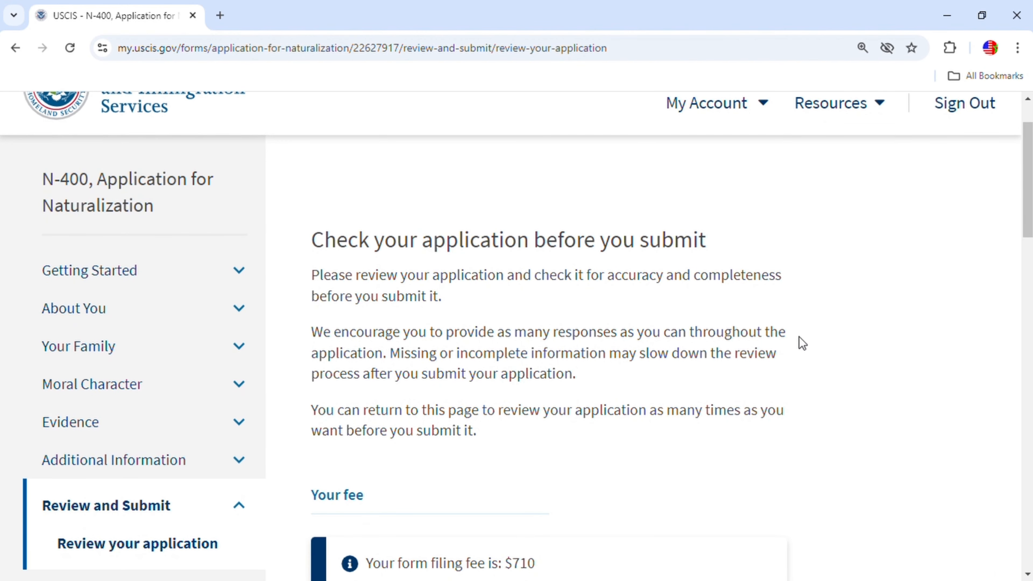
{"action": "scroll", "coordinate": [798, 342], "scroll_direction": "down", "scroll_amount": 3}
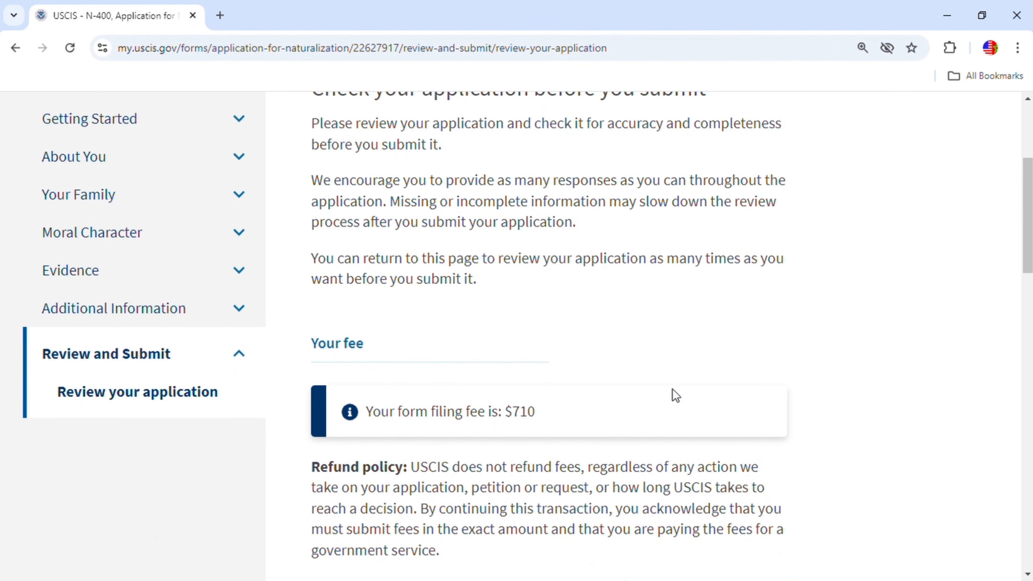
{"action": "scroll", "coordinate": [648, 411], "scroll_direction": "down", "scroll_amount": 5}
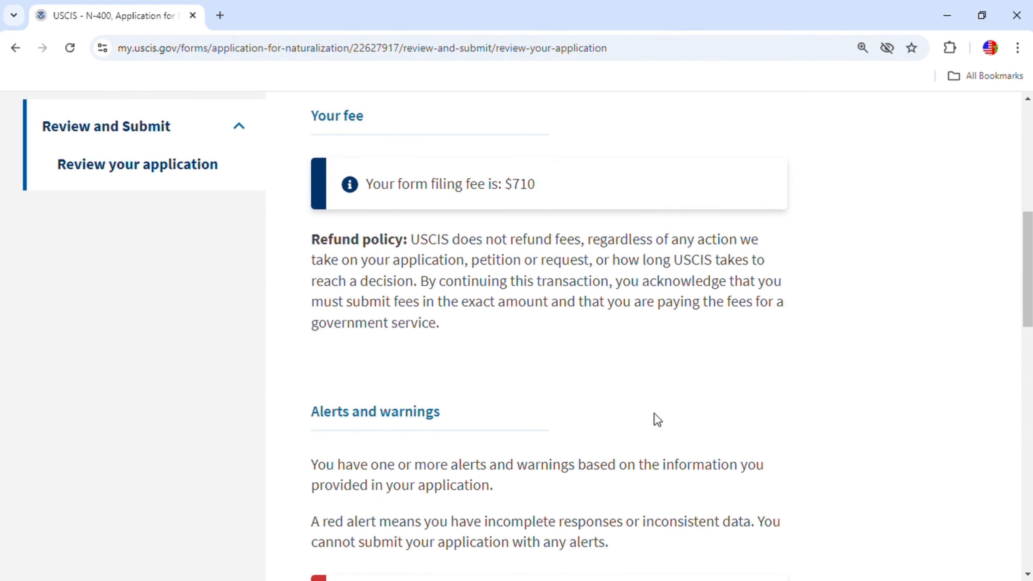
{"action": "scroll", "coordinate": [657, 419], "scroll_direction": "up", "scroll_amount": 4}
{"action": "scroll", "coordinate": [656, 419], "scroll_direction": "up", "scroll_amount": 2}
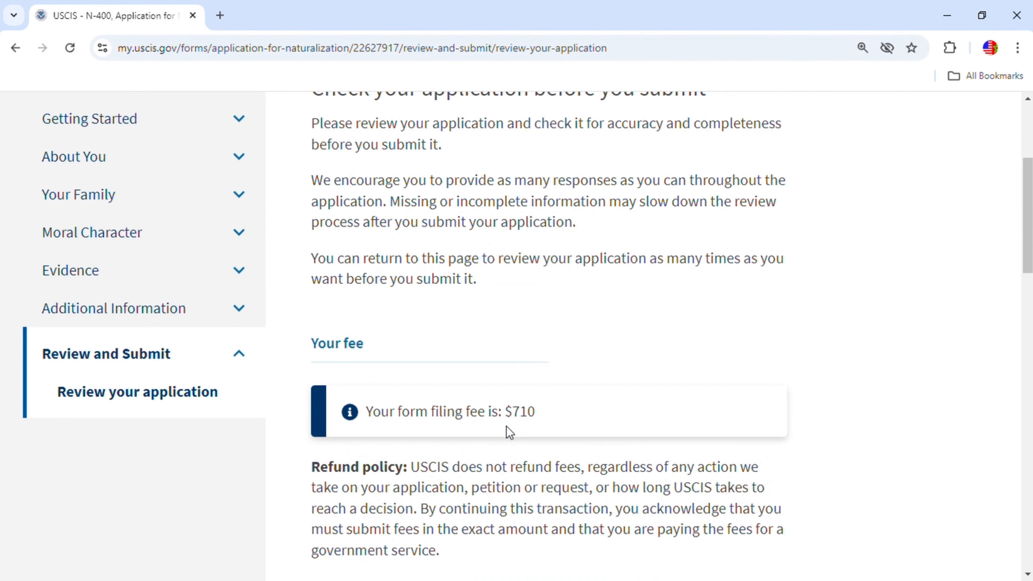
{"action": "scroll", "coordinate": [644, 406], "scroll_direction": "down", "scroll_amount": 6}
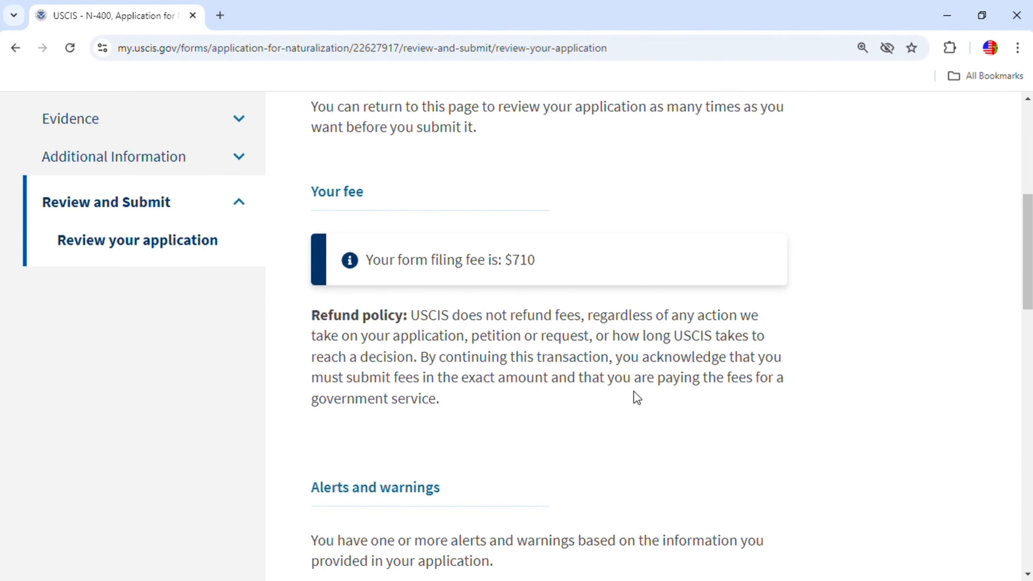
{"action": "scroll", "coordinate": [641, 379], "scroll_direction": "down", "scroll_amount": 6}
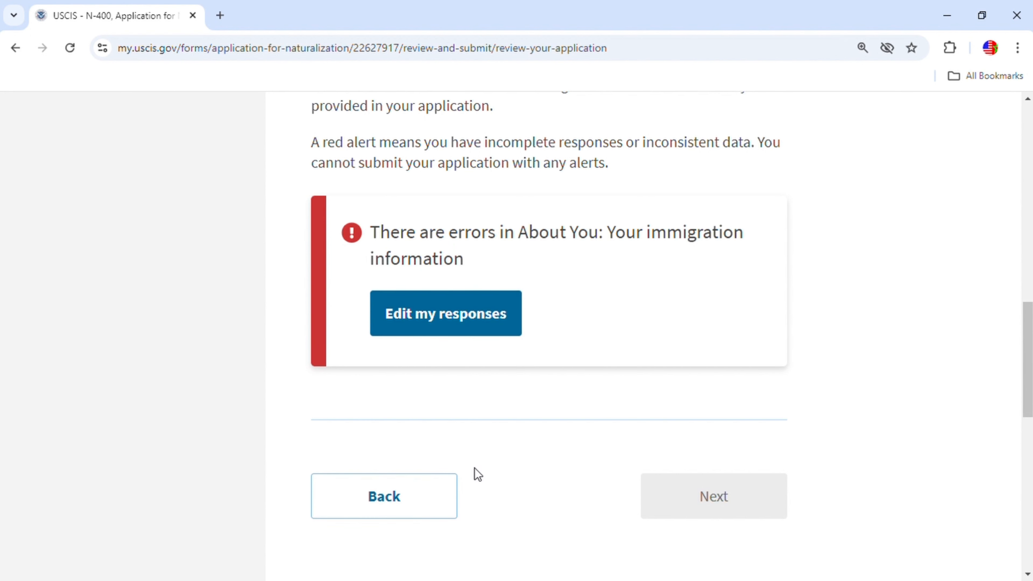
{"action": "left_click", "coordinate": [445, 317]}
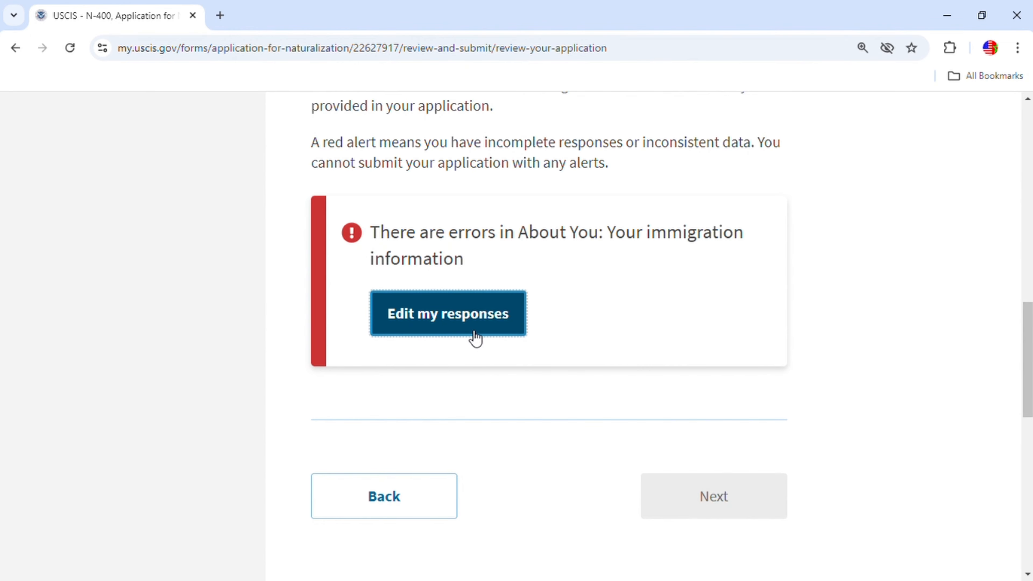
In the flagged immigration information section, clear the A-Number field and re-enter the A-Number.
{"action": "left_click", "coordinate": [484, 318]}
{"action": "scroll", "coordinate": [530, 387], "scroll_direction": "down", "scroll_amount": 10}
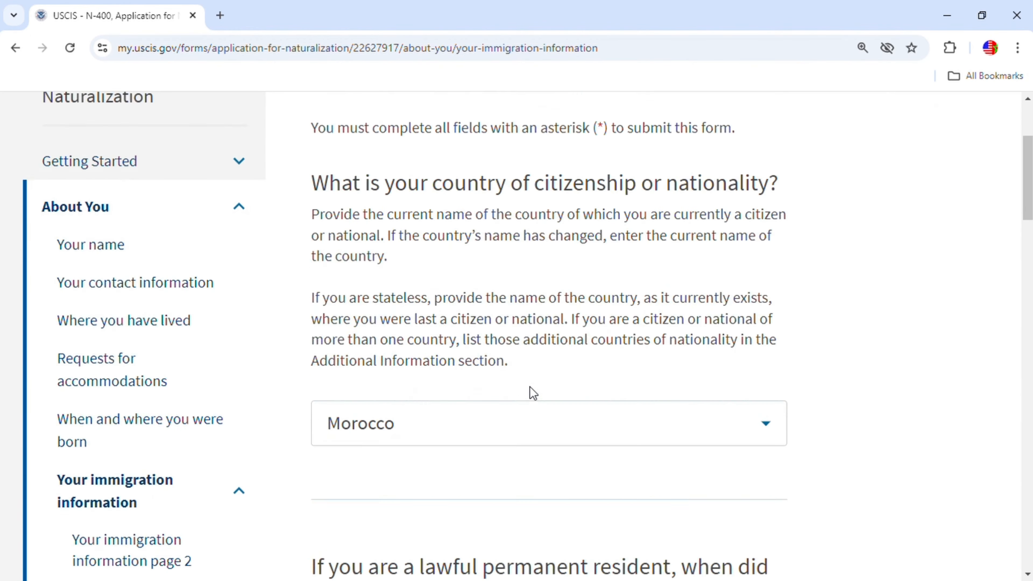
{"action": "scroll", "coordinate": [536, 393], "scroll_direction": "down", "scroll_amount": 15}
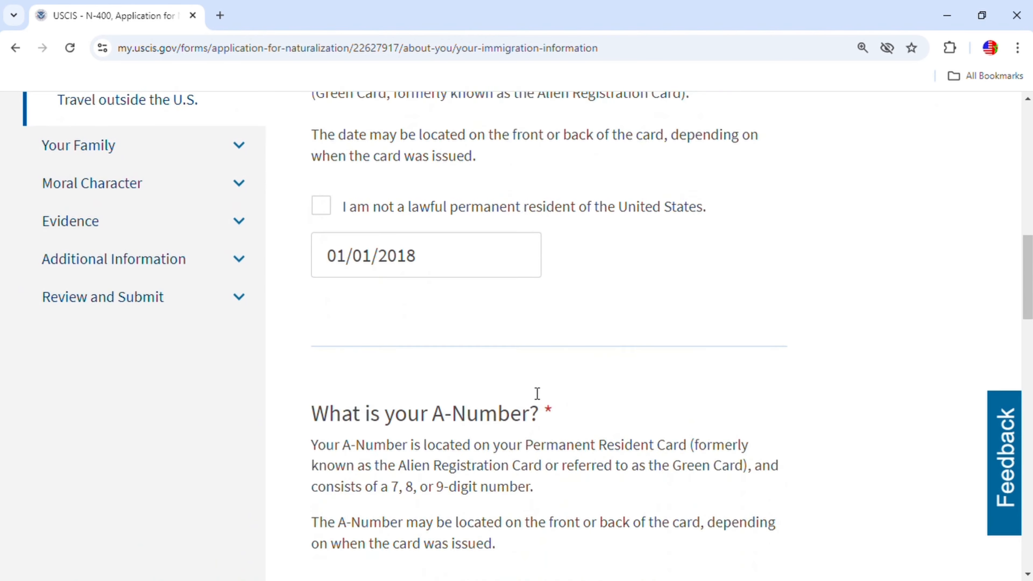
{"action": "scroll", "coordinate": [539, 405], "scroll_direction": "down", "scroll_amount": 2}
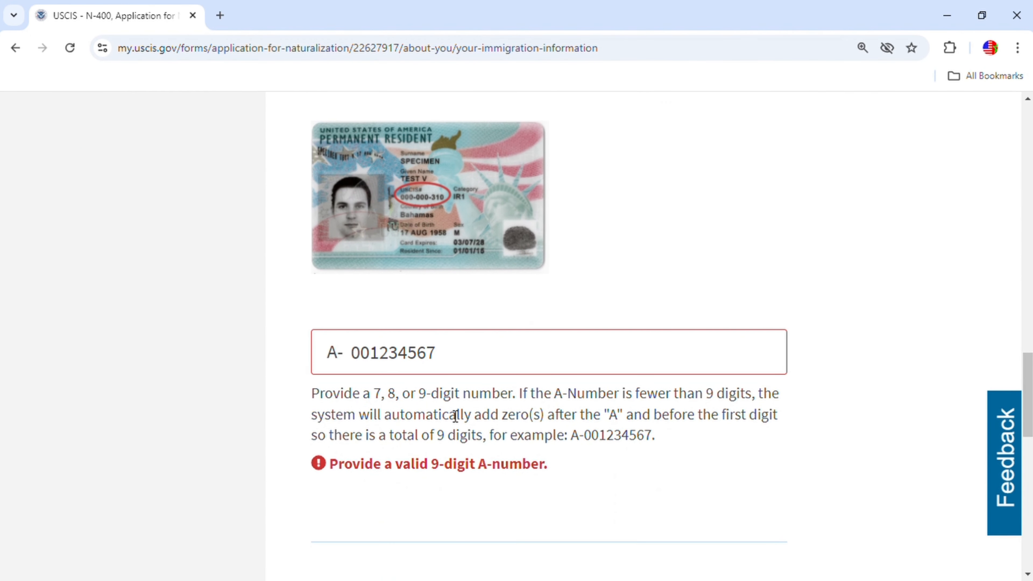
{"action": "left_click", "coordinate": [464, 365]}
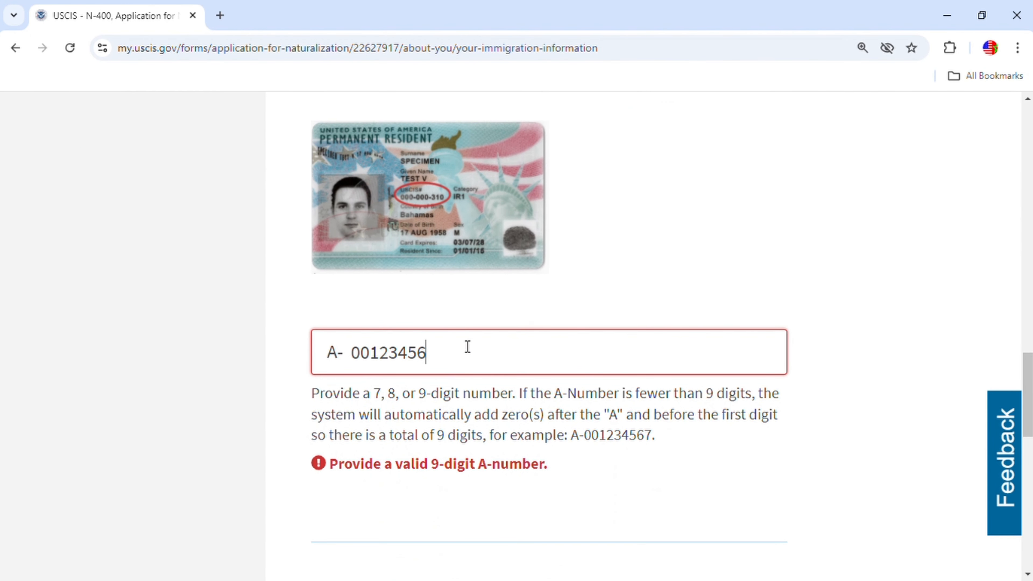
{"action": "key", "text": "BackSpace"}
{"action": "key", "text": "BackSpace"}
{"action": "key", "text": "BackSpace"}
{"action": "key", "text": "BackSpace"}
{"action": "key", "text": "BackSpace"}
{"action": "key", "text": "BackSpace"}
{"action": "key", "text": "BackSpace"}
{"action": "key", "text": "BackSpace"}
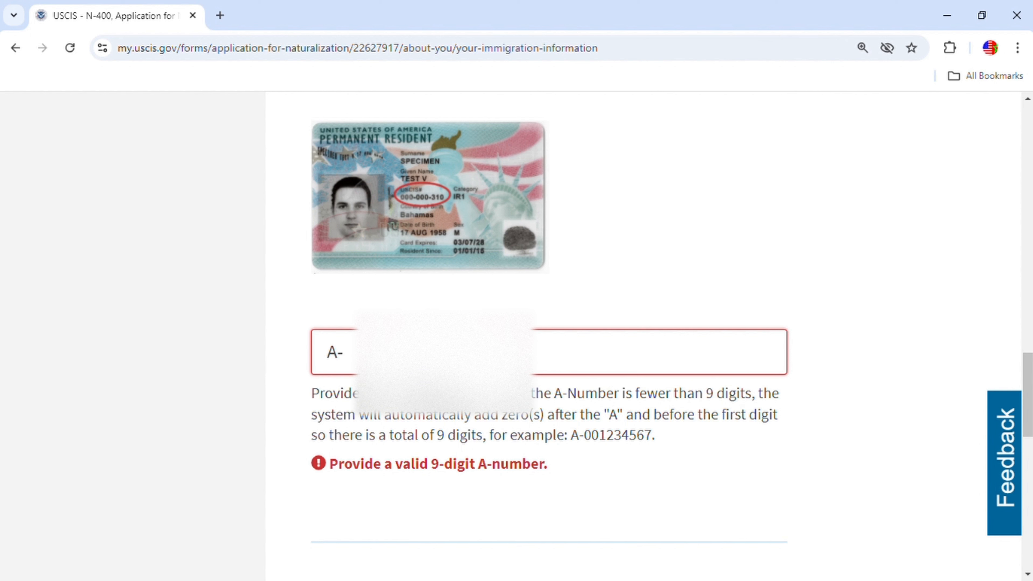
{"action": "type", "text": "0"}
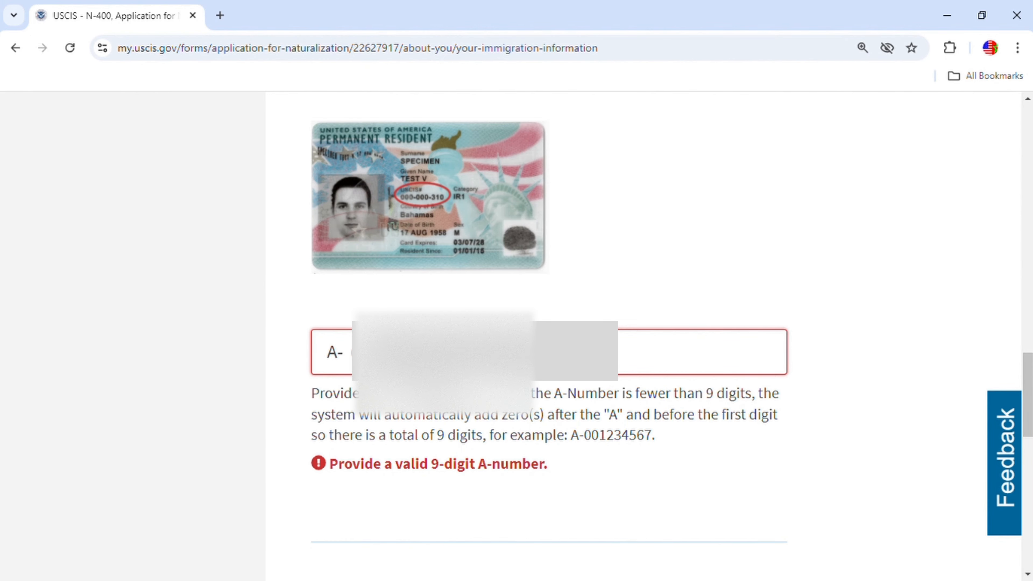
{"action": "scroll", "coordinate": [521, 439], "scroll_direction": "down", "scroll_amount": 3}
Continue past the second immigration information page and Describe yourself to Schools and employment.
{"action": "left_click", "coordinate": [732, 482]}
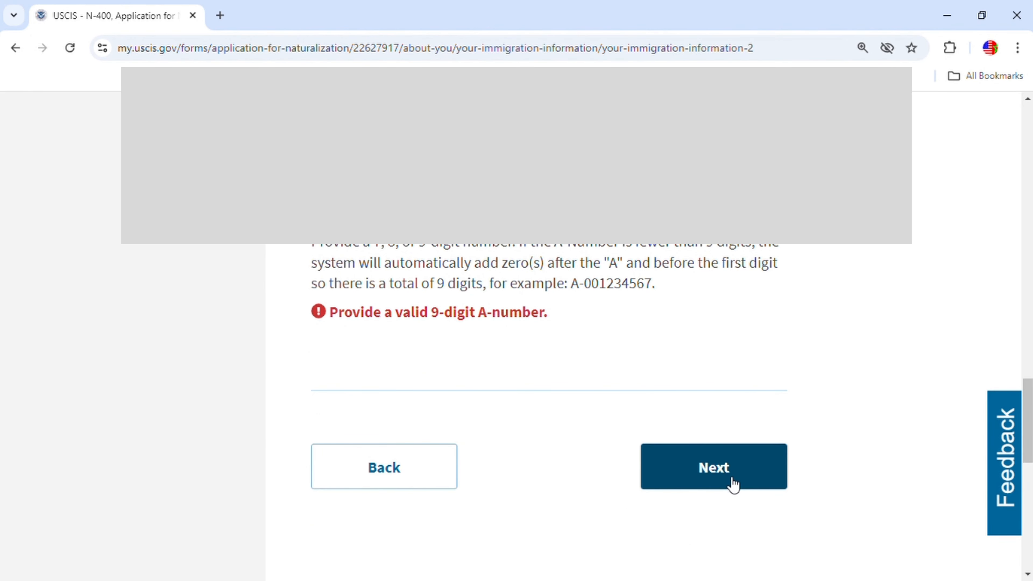
{"action": "scroll", "coordinate": [625, 419], "scroll_direction": "down", "scroll_amount": 15}
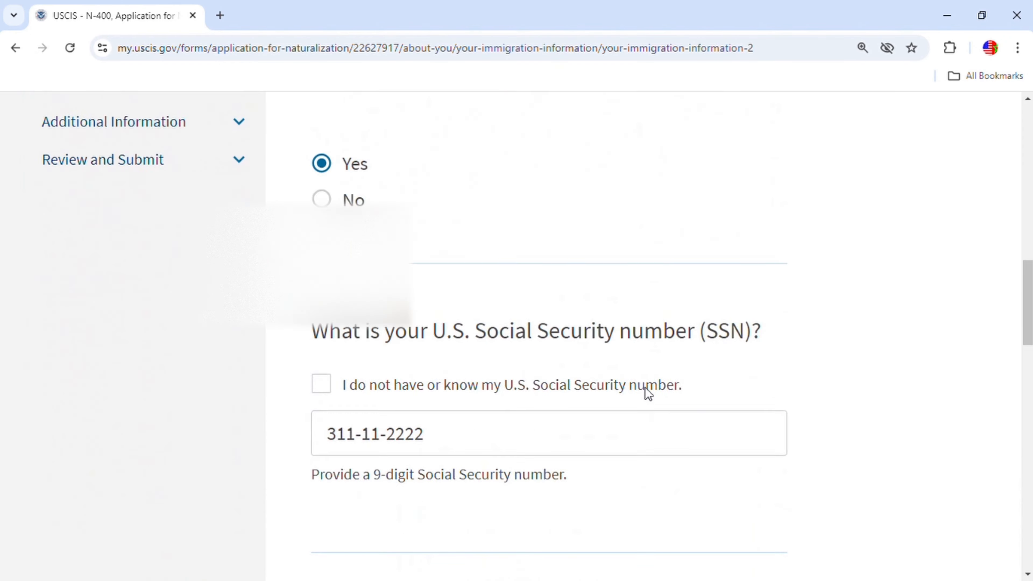
{"action": "scroll", "coordinate": [671, 430], "scroll_direction": "down", "scroll_amount": 5}
{"action": "left_click", "coordinate": [729, 288]}
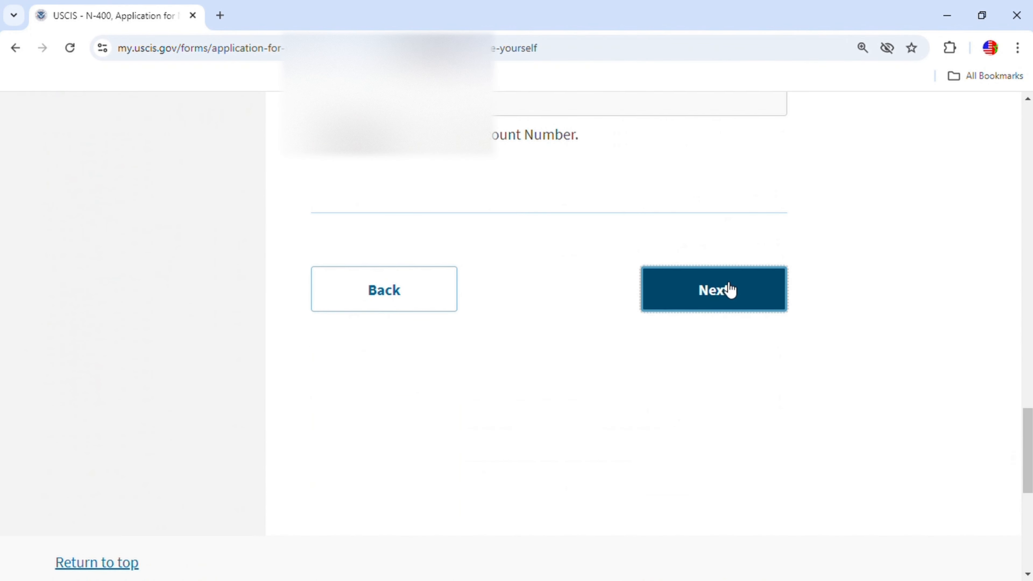
{"action": "scroll", "coordinate": [698, 345], "scroll_direction": "down", "scroll_amount": 20}
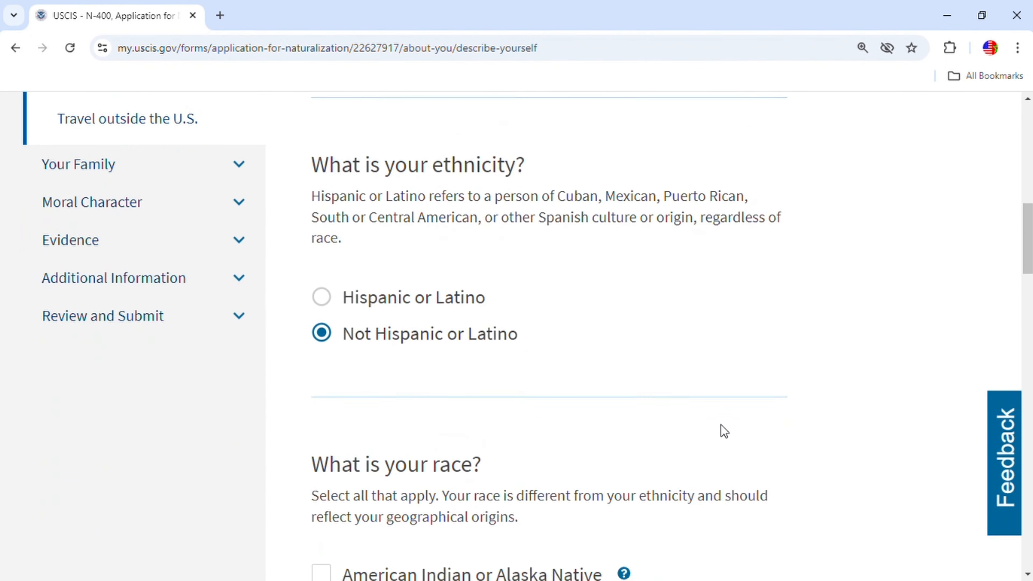
{"action": "scroll", "coordinate": [686, 481], "scroll_direction": "down", "scroll_amount": 18}
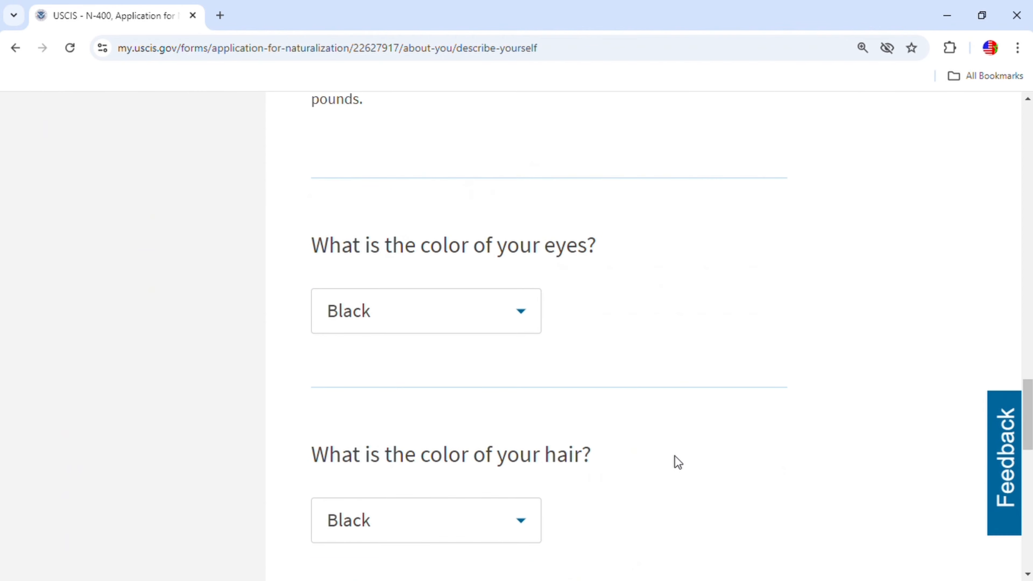
{"action": "left_click", "coordinate": [720, 382]}
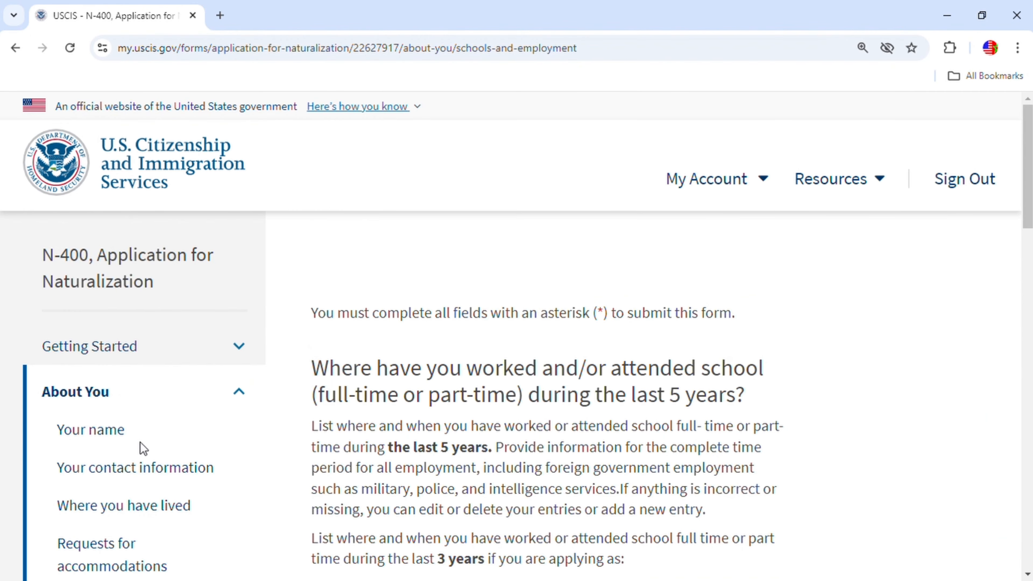
Jump to the Additional Information section from the sidebar and scroll to its Next button.
{"action": "scroll", "coordinate": [142, 451], "scroll_direction": "down", "scroll_amount": 6}
{"action": "scroll", "coordinate": [152, 487], "scroll_direction": "down", "scroll_amount": 1}
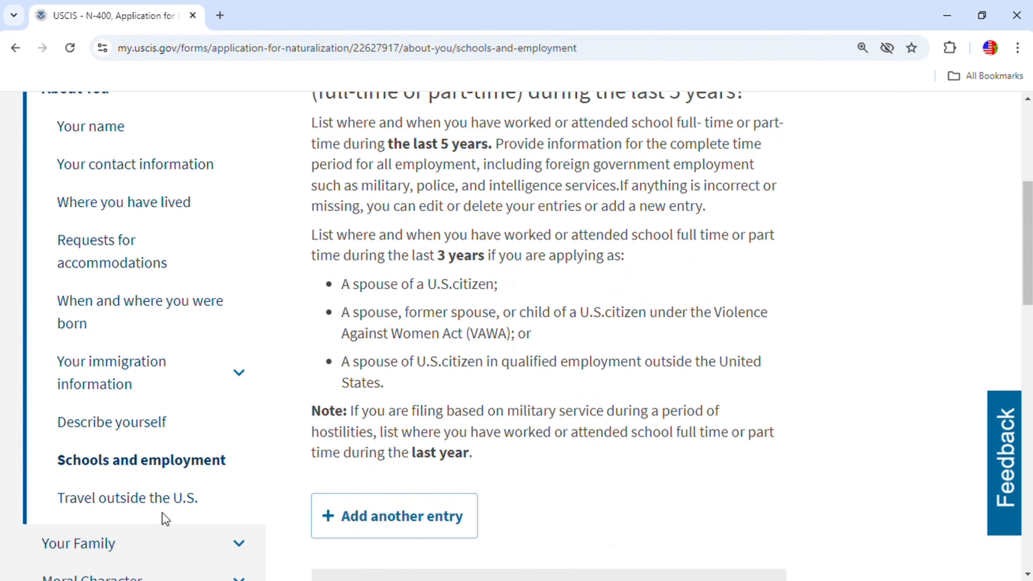
{"action": "scroll", "coordinate": [142, 507], "scroll_direction": "down", "scroll_amount": 2}
{"action": "scroll", "coordinate": [150, 520], "scroll_direction": "down", "scroll_amount": 3}
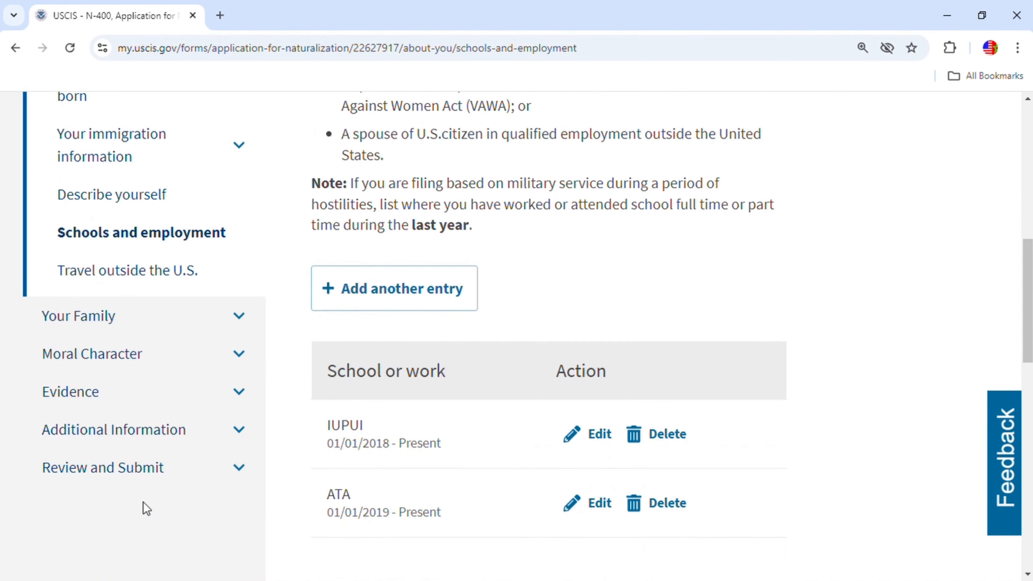
{"action": "left_click", "coordinate": [175, 434]}
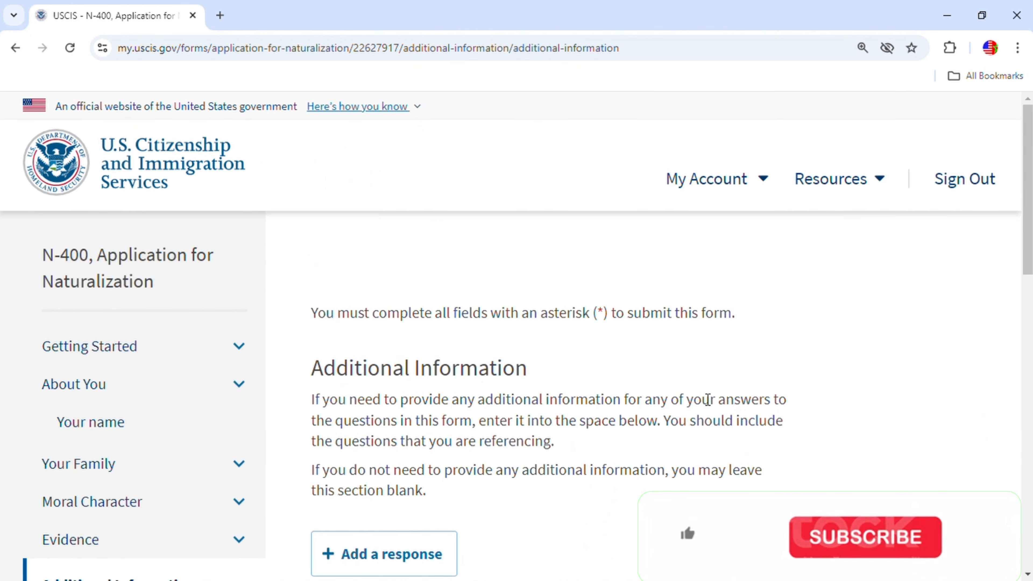
{"action": "scroll", "coordinate": [655, 452], "scroll_direction": "down", "scroll_amount": 5}
Confirm the review now shows no alerts or warnings and continue to the application summary.
{"action": "left_click", "coordinate": [749, 479]}
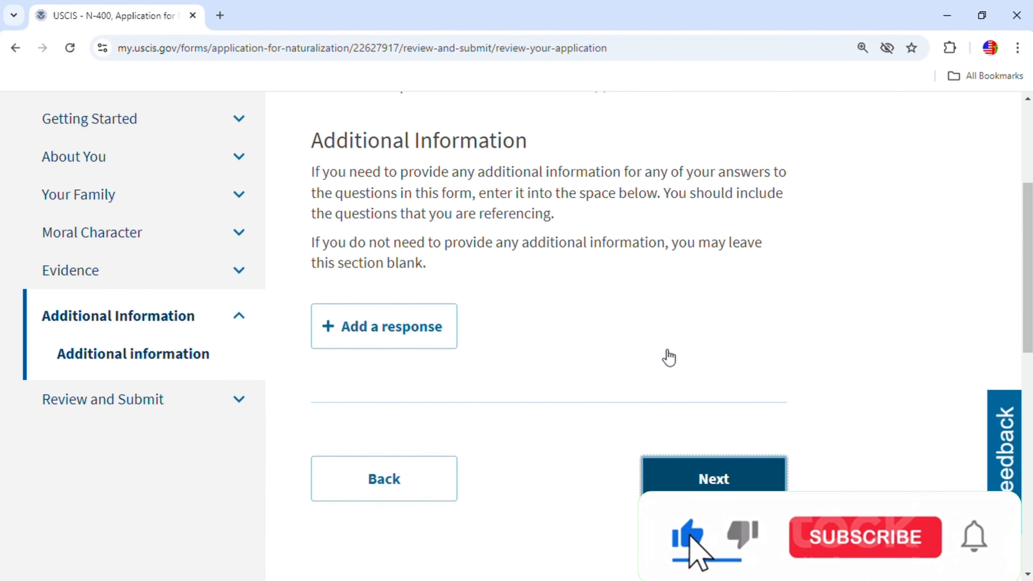
{"action": "scroll", "coordinate": [675, 393], "scroll_direction": "down", "scroll_amount": 10}
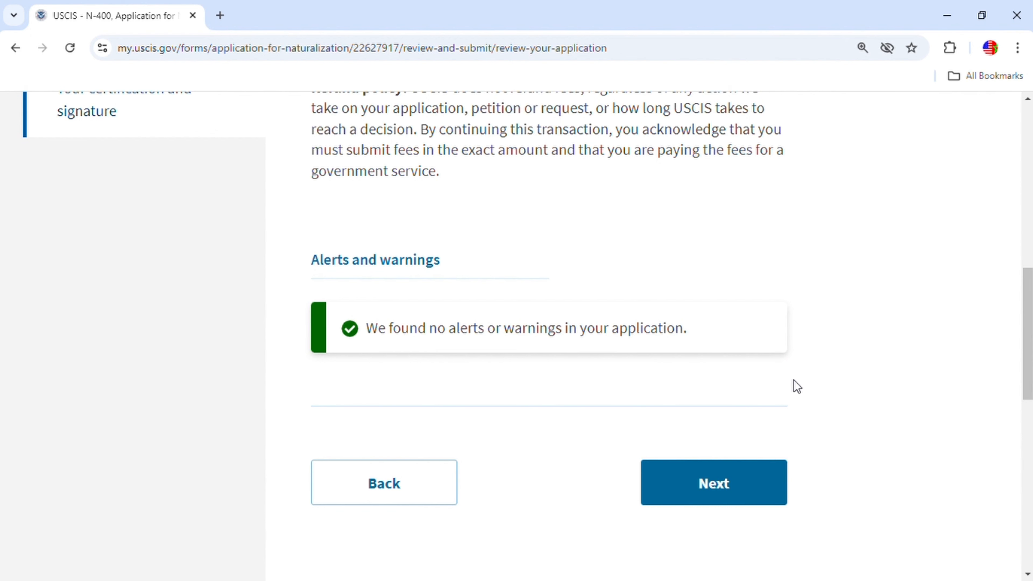
{"action": "left_click", "coordinate": [734, 495]}
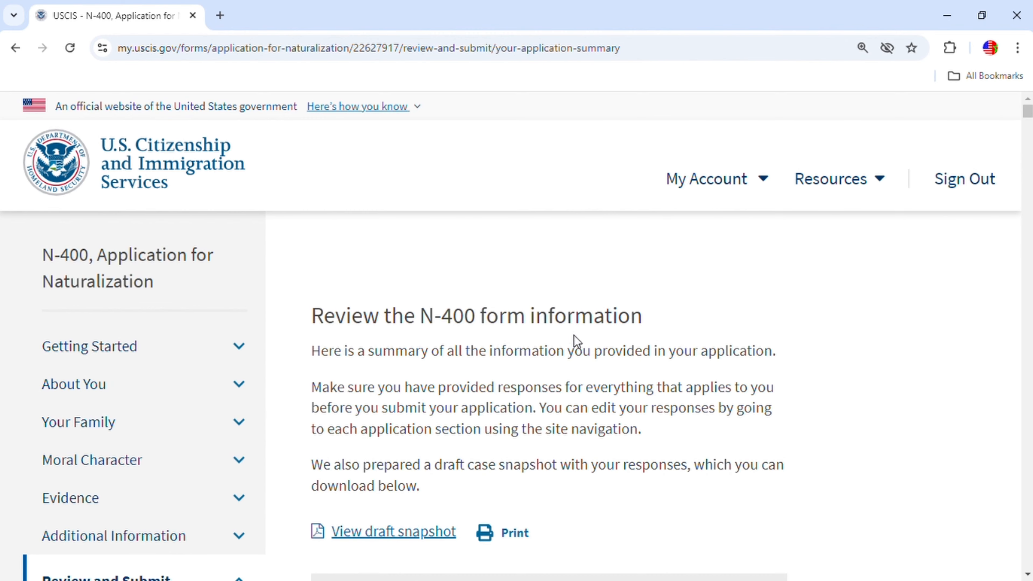
{"action": "scroll", "coordinate": [659, 373], "scroll_direction": "down", "scroll_amount": 5}
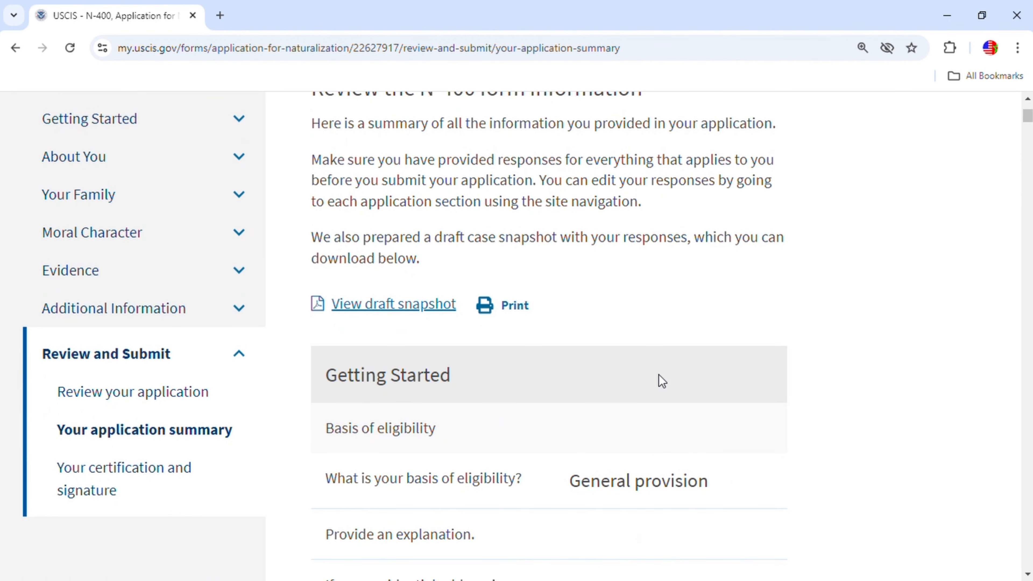
{"action": "scroll", "coordinate": [658, 375], "scroll_direction": "down", "scroll_amount": 5}
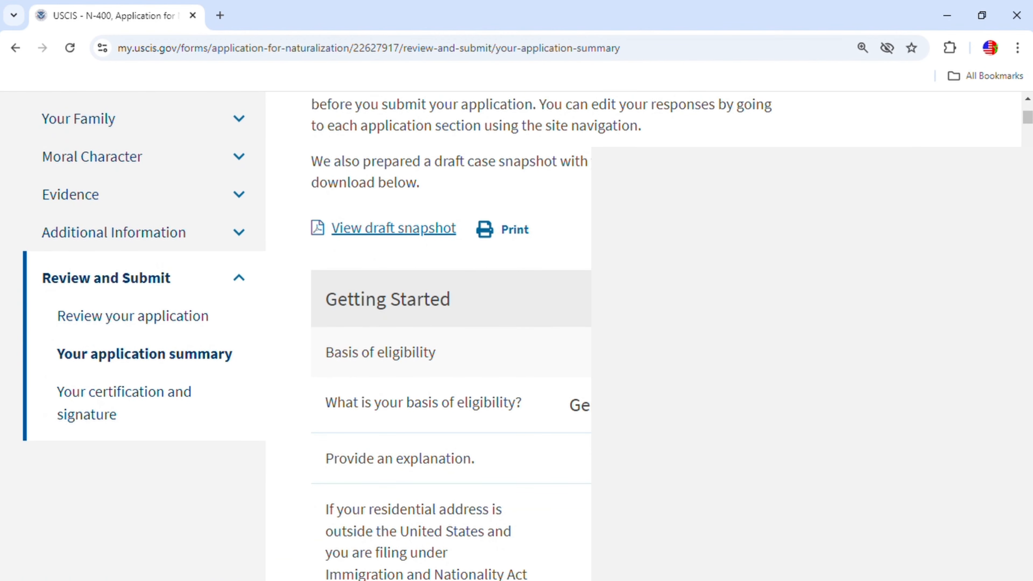
{"action": "scroll", "coordinate": [659, 375], "scroll_direction": "down", "scroll_amount": 16}
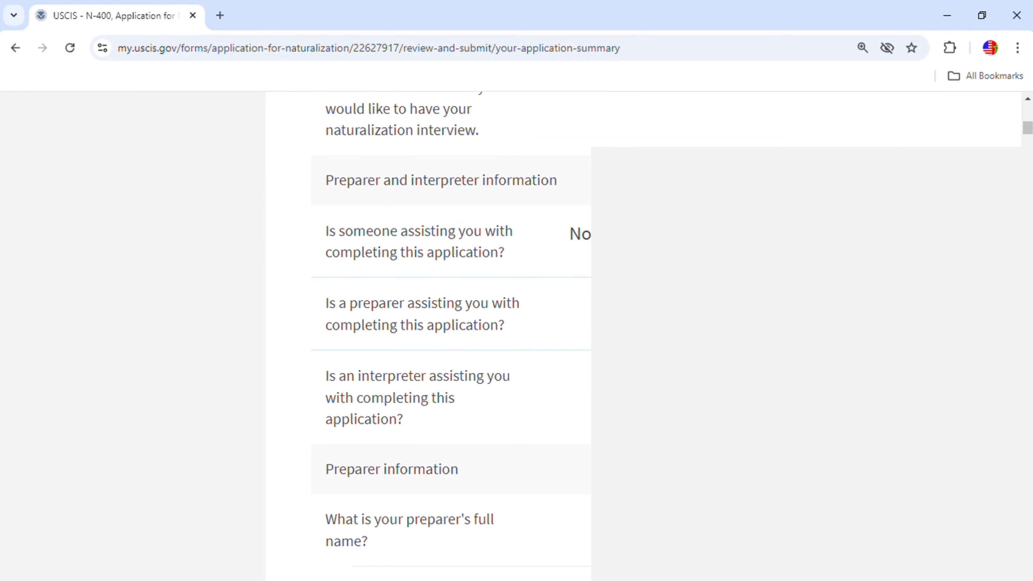
{"action": "scroll", "coordinate": [659, 374], "scroll_direction": "down", "scroll_amount": 18}
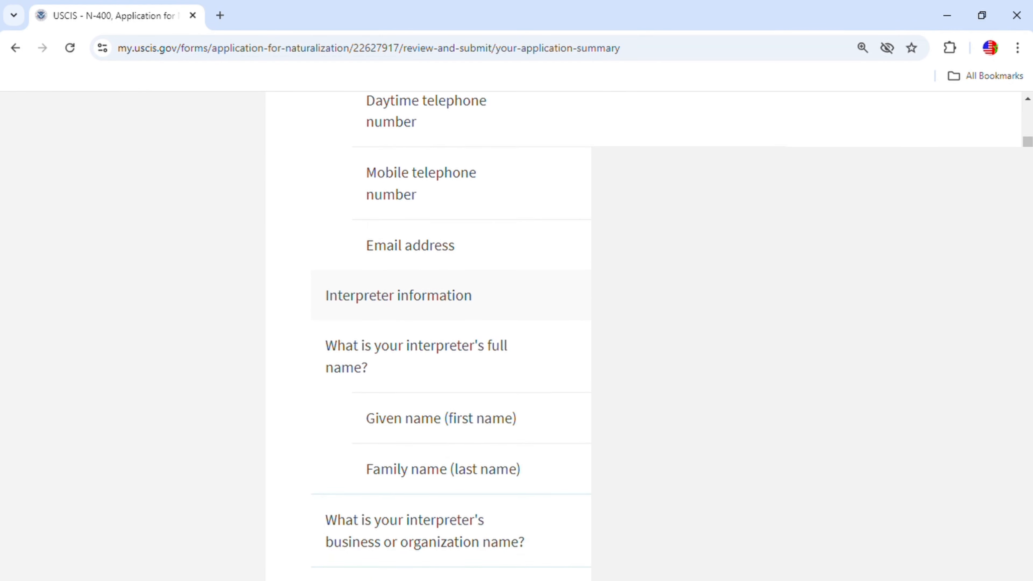
{"action": "scroll", "coordinate": [659, 375], "scroll_direction": "down", "scroll_amount": 15}
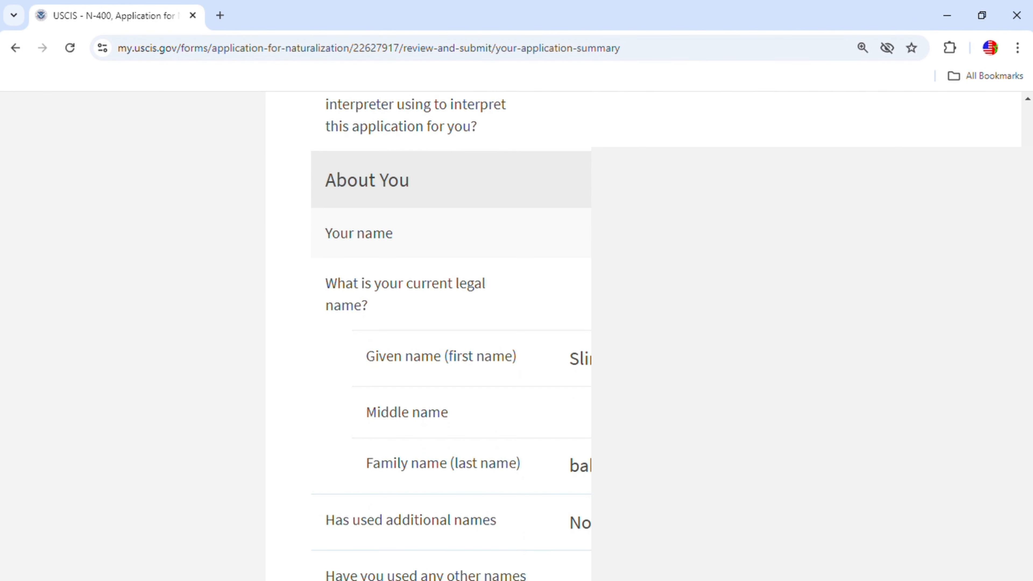
{"action": "scroll", "coordinate": [658, 374], "scroll_direction": "down", "scroll_amount": 15}
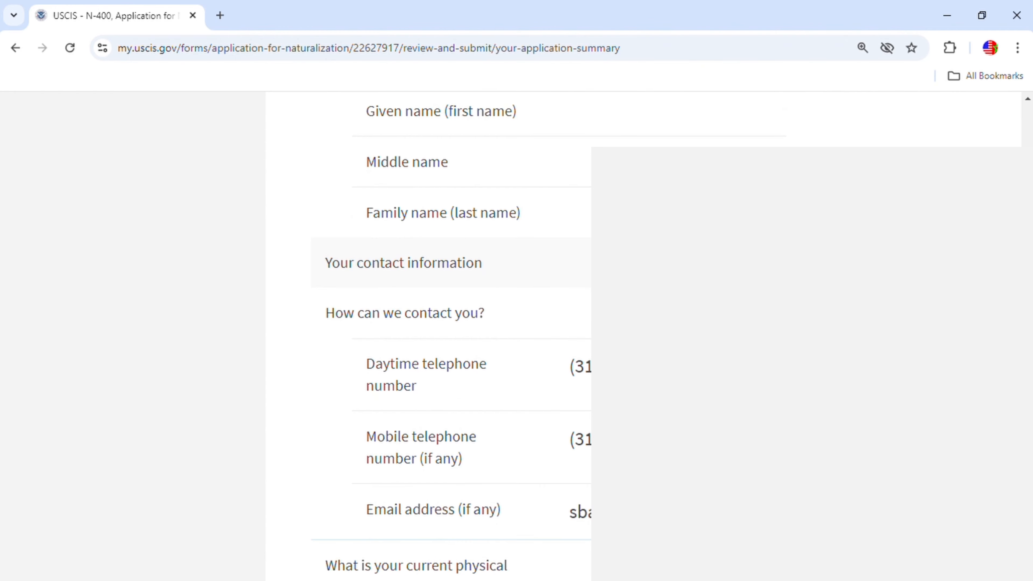
{"action": "scroll", "coordinate": [659, 374], "scroll_direction": "down", "scroll_amount": 20}
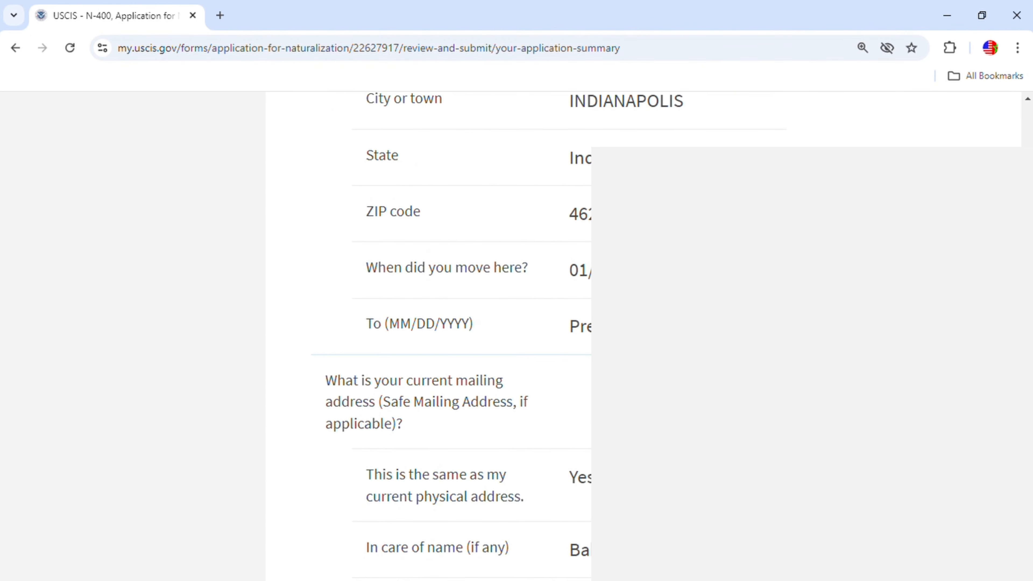
{"action": "scroll", "coordinate": [659, 375], "scroll_direction": "down", "scroll_amount": 20}
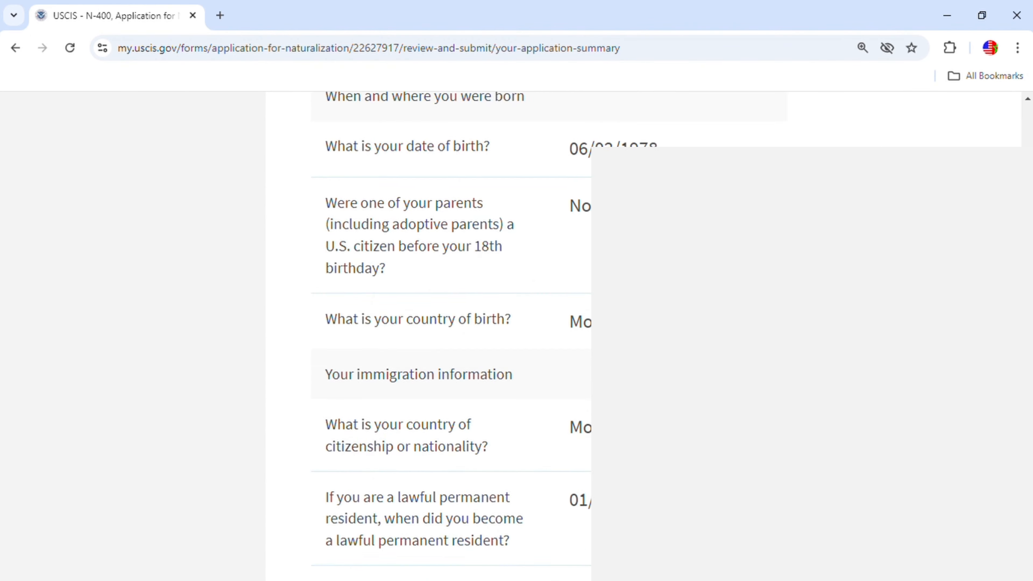
{"action": "scroll", "coordinate": [658, 375], "scroll_direction": "down", "scroll_amount": 20}
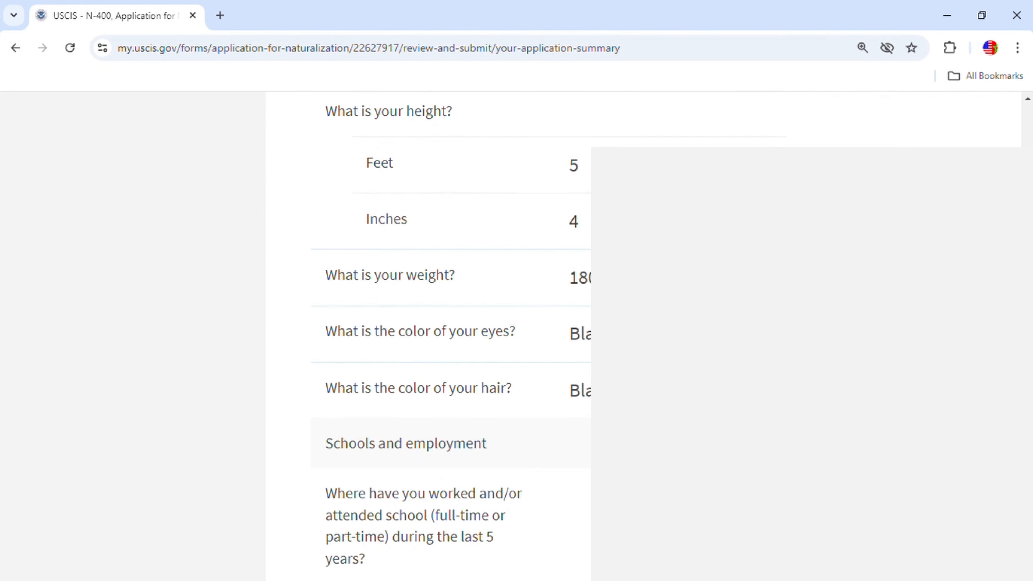
{"action": "scroll", "coordinate": [448, 338], "scroll_direction": "down", "scroll_amount": 20}
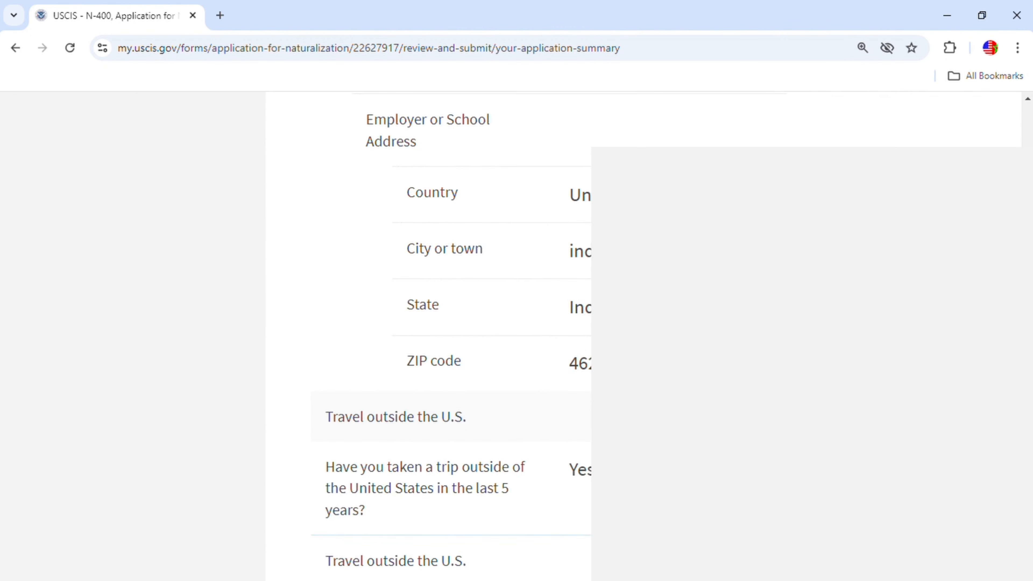
{"action": "scroll", "coordinate": [447, 338], "scroll_direction": "down", "scroll_amount": 20}
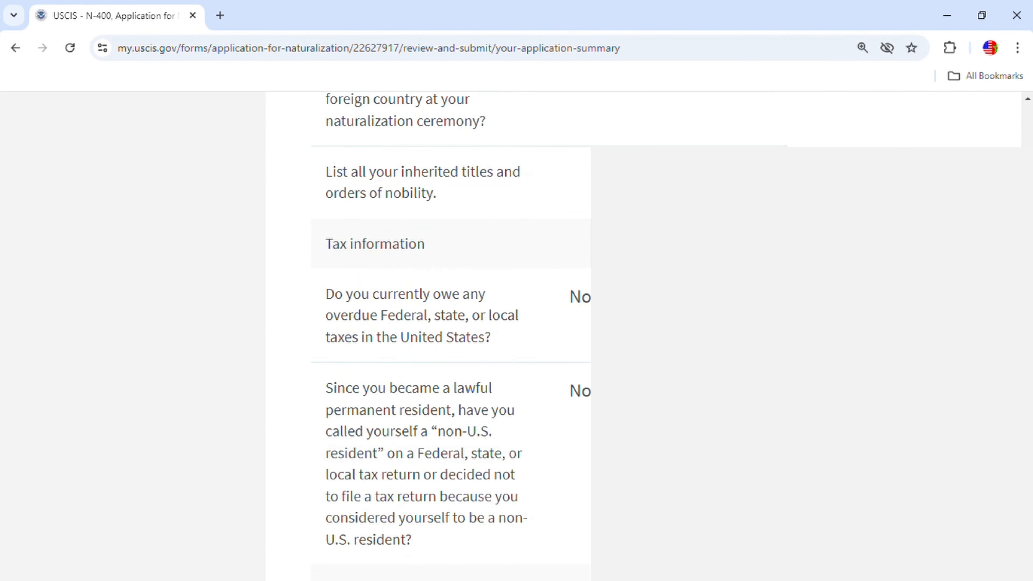
{"action": "scroll", "coordinate": [447, 338], "scroll_direction": "down", "scroll_amount": 20}
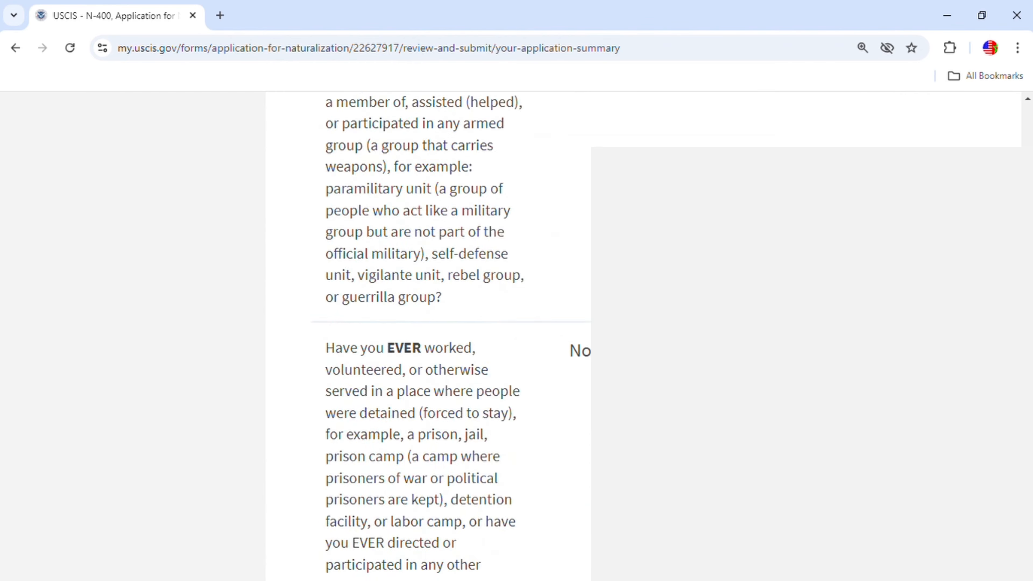
{"action": "scroll", "coordinate": [447, 338], "scroll_direction": "down", "scroll_amount": 20}
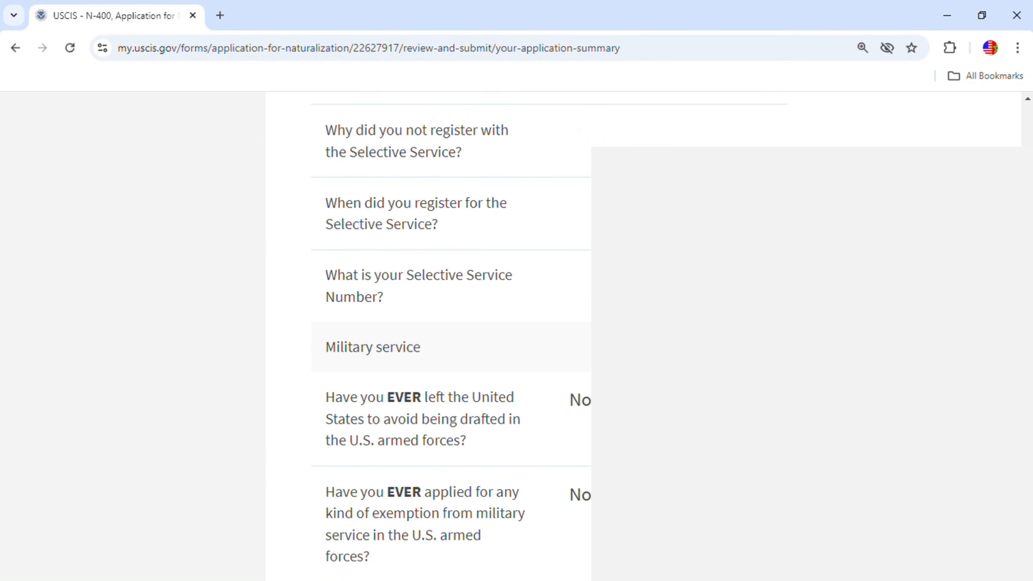
{"action": "scroll", "coordinate": [447, 338], "scroll_direction": "down", "scroll_amount": 10}
{"action": "scroll", "coordinate": [447, 338], "scroll_direction": "up", "scroll_amount": 9}
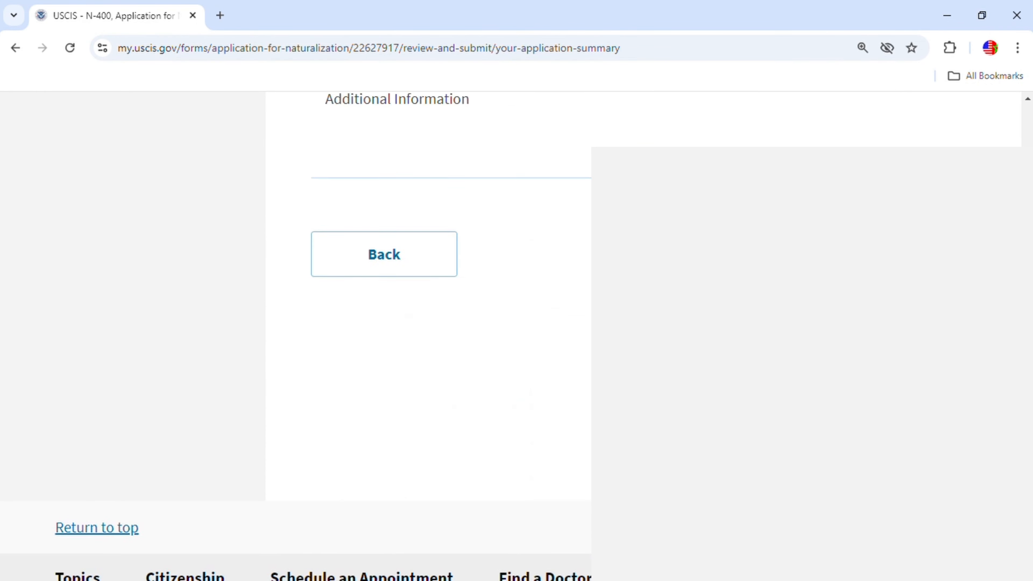
{"action": "scroll", "coordinate": [447, 337], "scroll_direction": "down", "scroll_amount": 3}
Agree to the applicant's statement, sign with the applicant's full legal name, and continue to payment.
{"action": "left_click", "coordinate": [735, 519]}
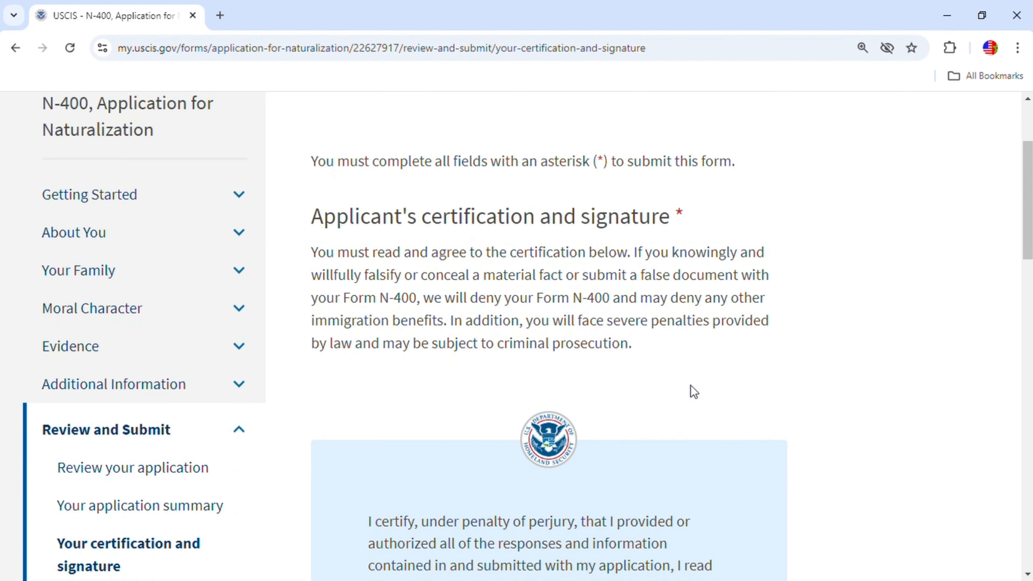
{"action": "scroll", "coordinate": [699, 322], "scroll_direction": "down", "scroll_amount": 12}
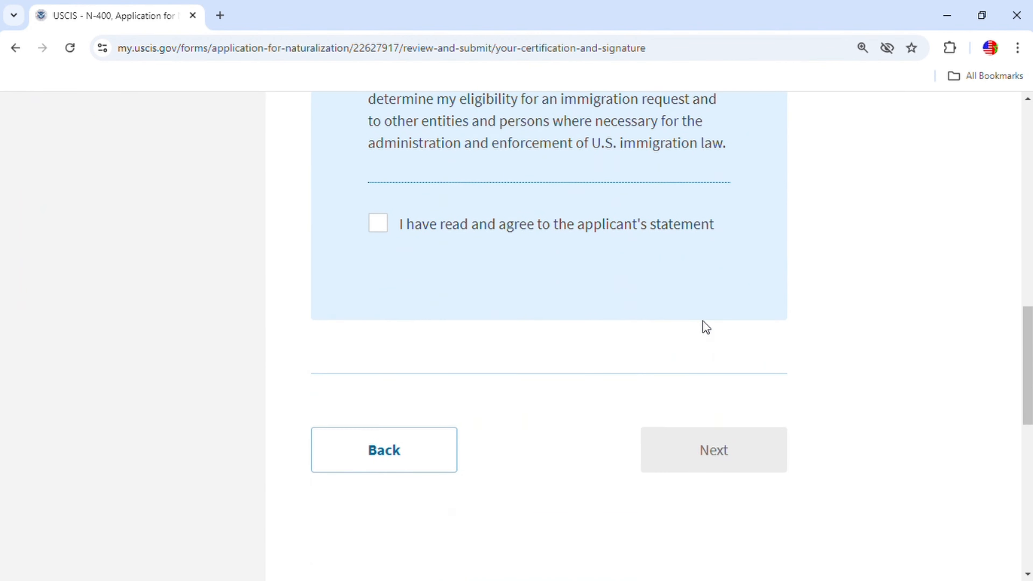
{"action": "left_click", "coordinate": [378, 224]}
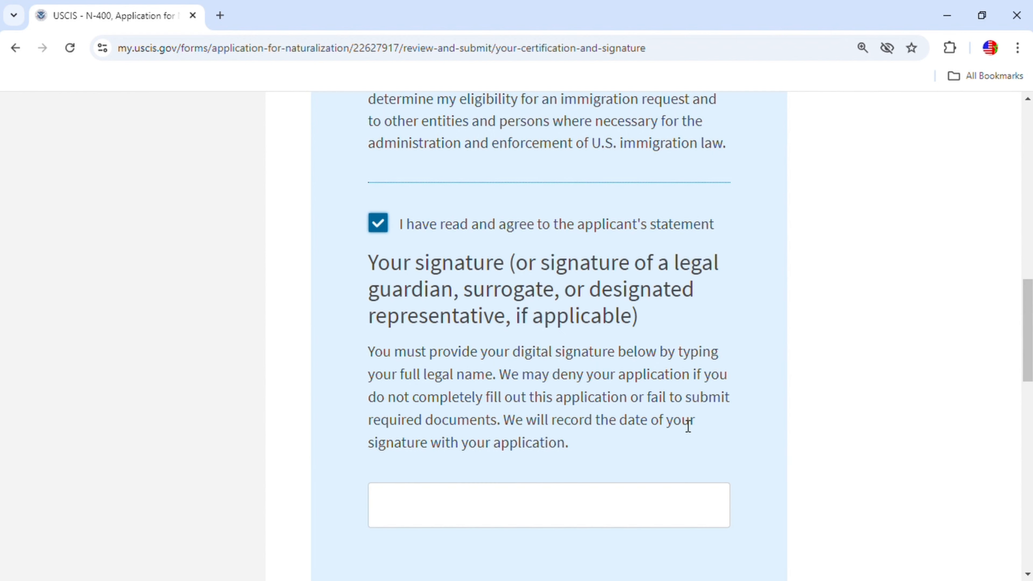
{"action": "left_click", "coordinate": [598, 515]}
{"action": "left_click", "coordinate": [598, 515]}
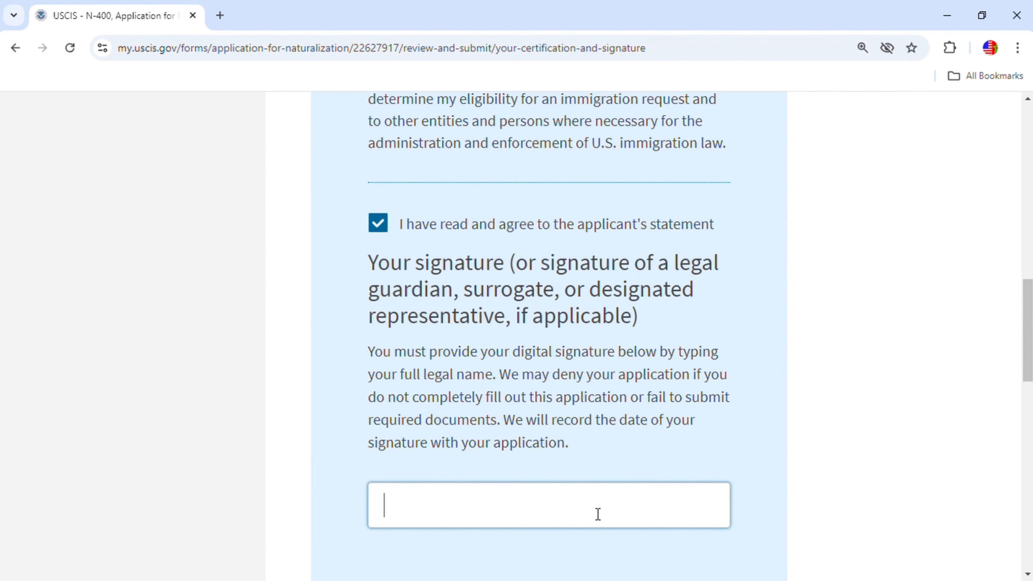
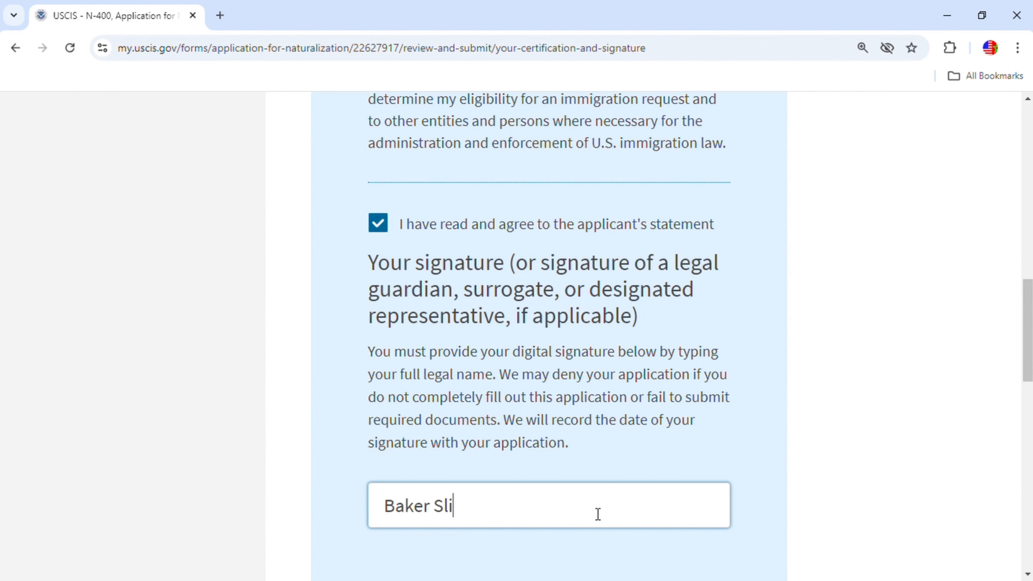
{"action": "scroll", "coordinate": [596, 512], "scroll_direction": "down", "scroll_amount": 5}
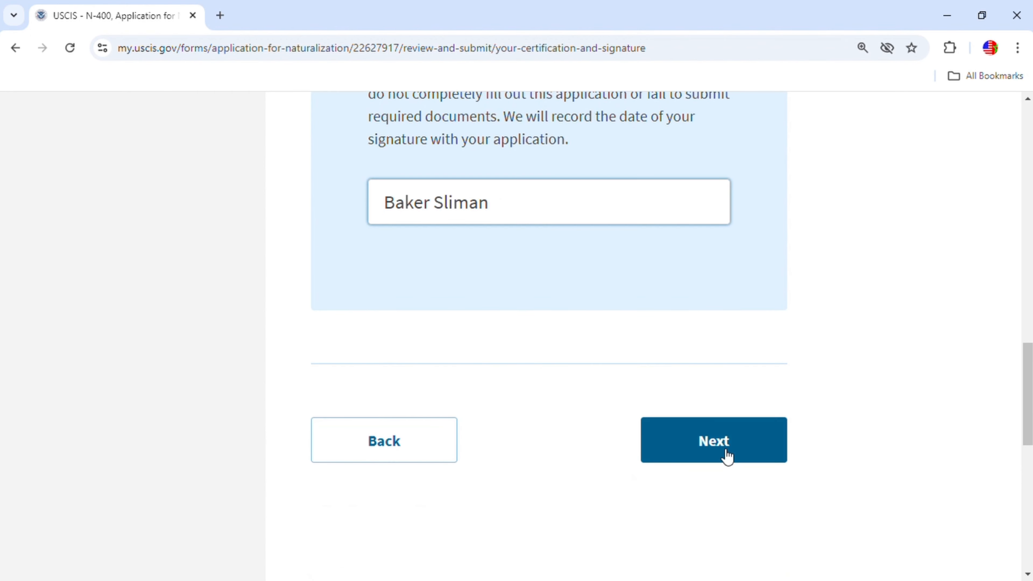
{"action": "left_click", "coordinate": [727, 455]}
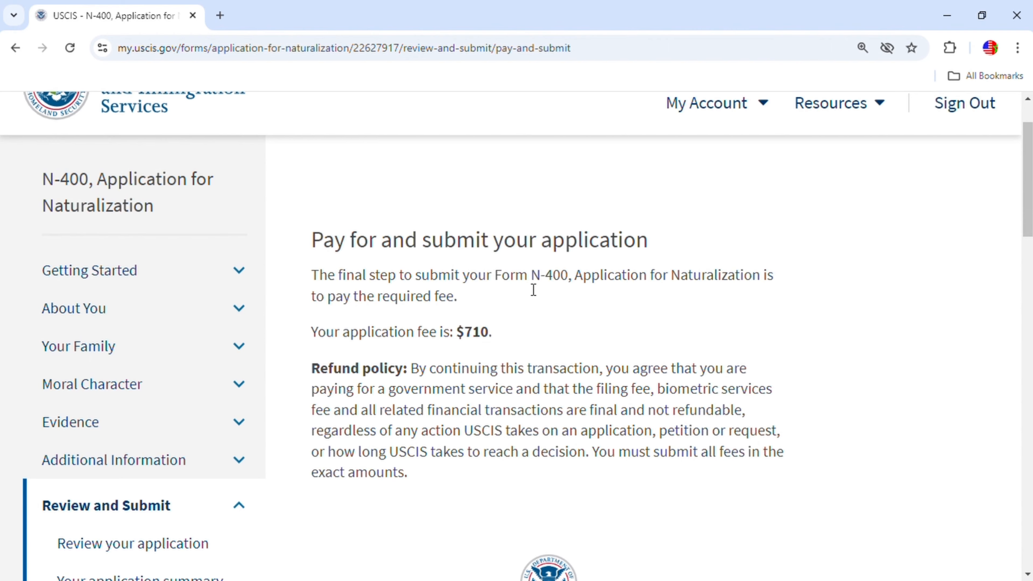
Scroll the Pay for and submit page to view the $710 fee and Pay and submit button.
{"action": "scroll", "coordinate": [664, 339], "scroll_direction": "down", "scroll_amount": 3}
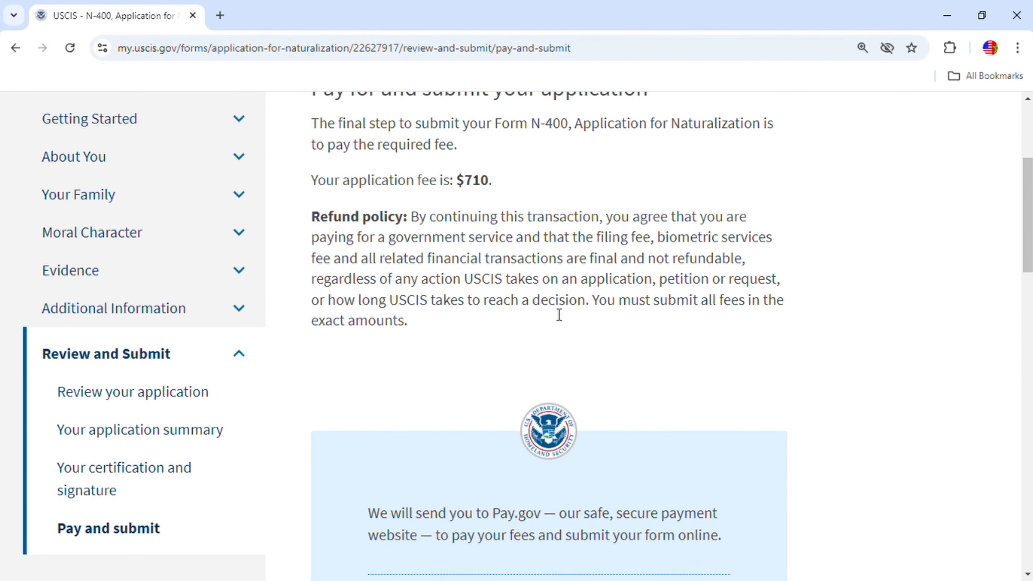
{"action": "scroll", "coordinate": [555, 315], "scroll_direction": "down", "scroll_amount": 9}
{"action": "scroll", "coordinate": [573, 339], "scroll_direction": "down", "scroll_amount": 3}
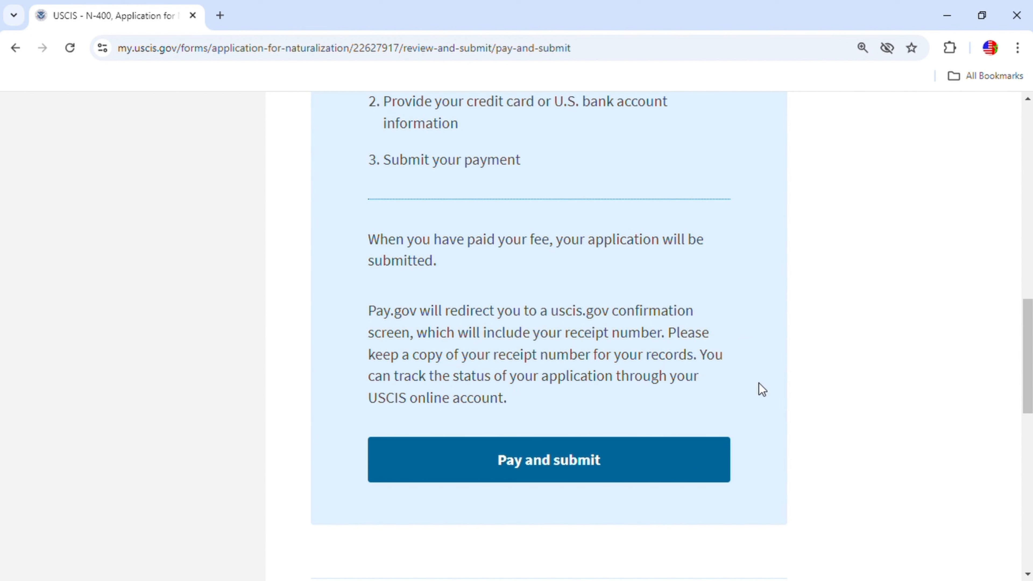
In a new tab, search Google for 'n400' and open the USCIS N-400 Application for Naturalization page.
{"action": "left_click", "coordinate": [220, 16]}
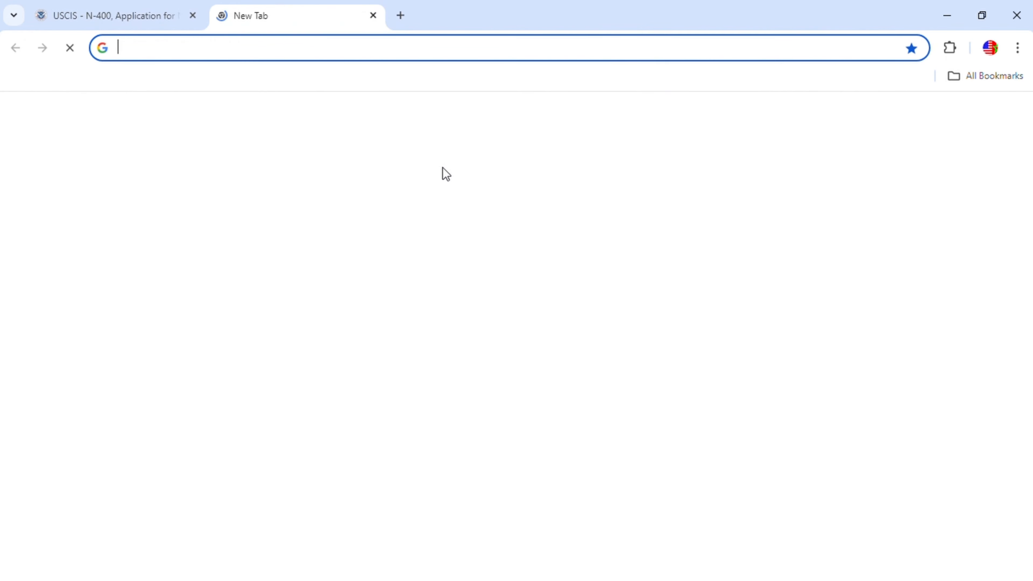
{"action": "left_click", "coordinate": [433, 307]}
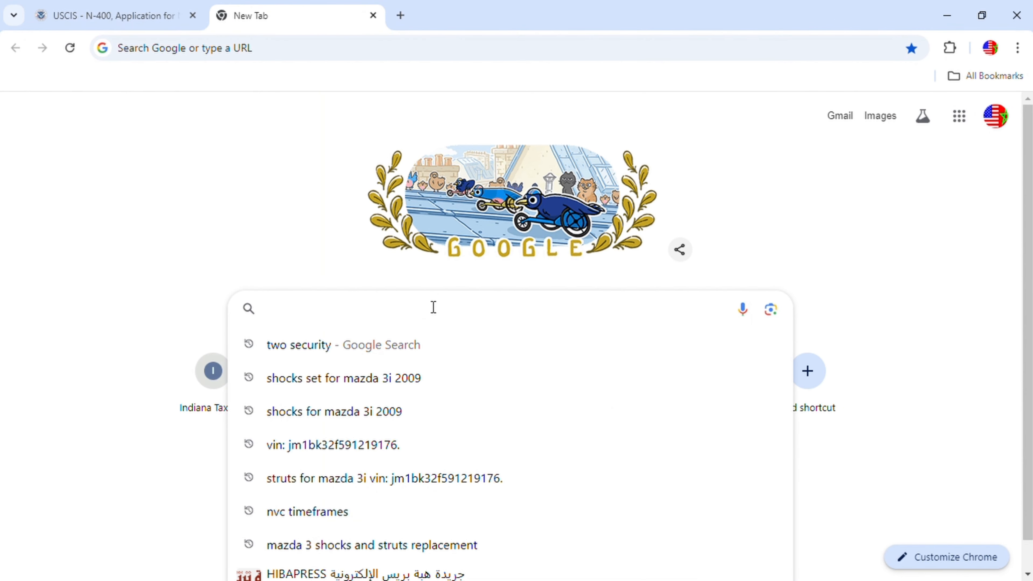
{"action": "type", "text": "n400"}
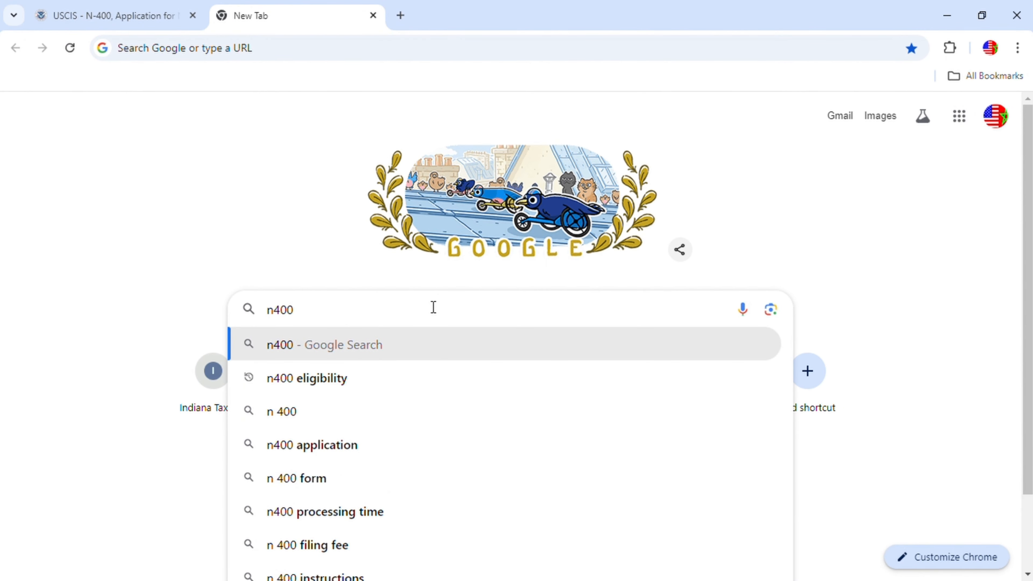
{"action": "key", "text": "Return"}
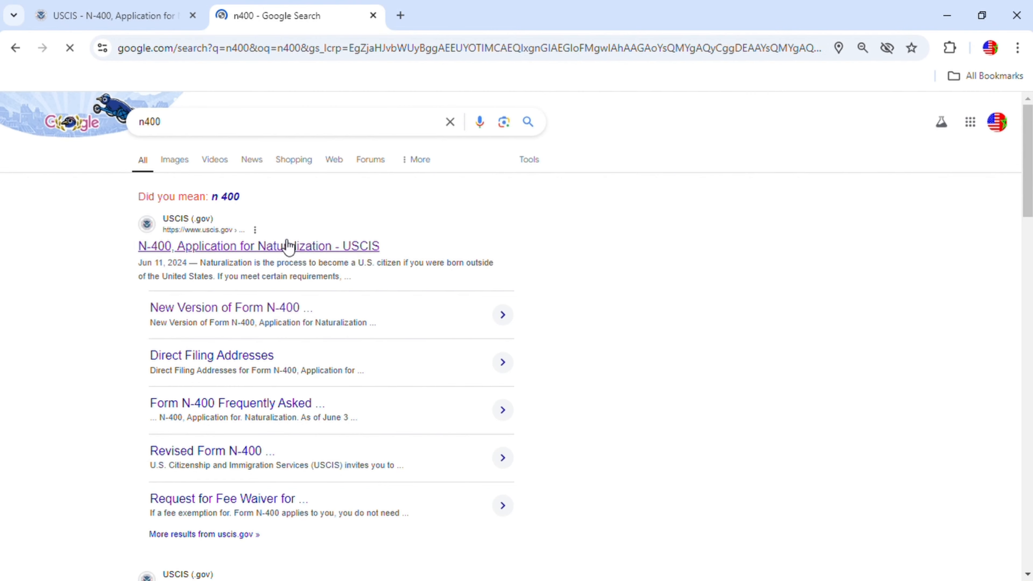
{"action": "left_click", "coordinate": [288, 246]}
{"action": "scroll", "coordinate": [630, 433], "scroll_direction": "down", "scroll_amount": 9}
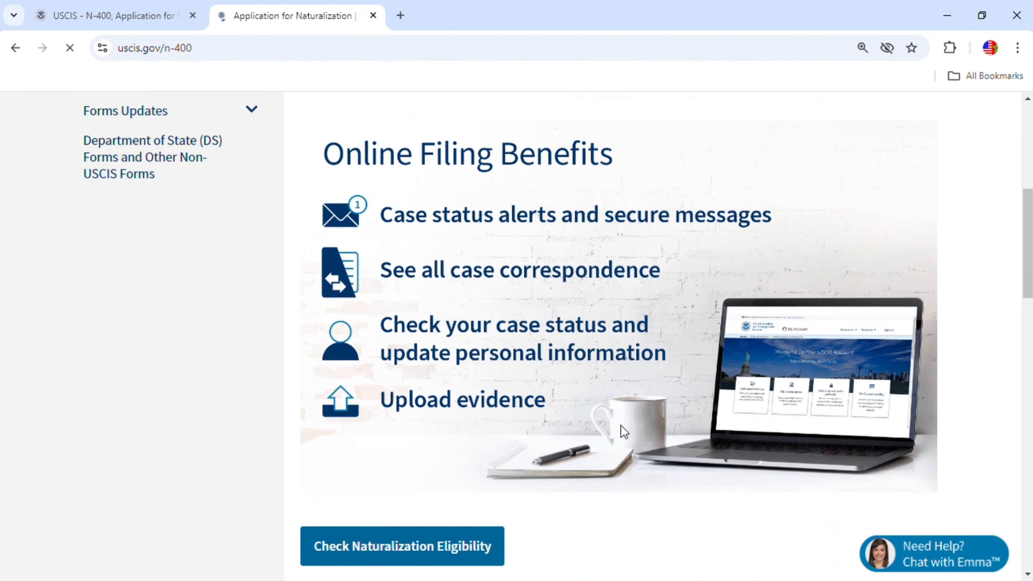
Expand the Filing Fee section and open the N-400 Fee Schedule.
{"action": "scroll", "coordinate": [624, 431], "scroll_direction": "down", "scroll_amount": 8}
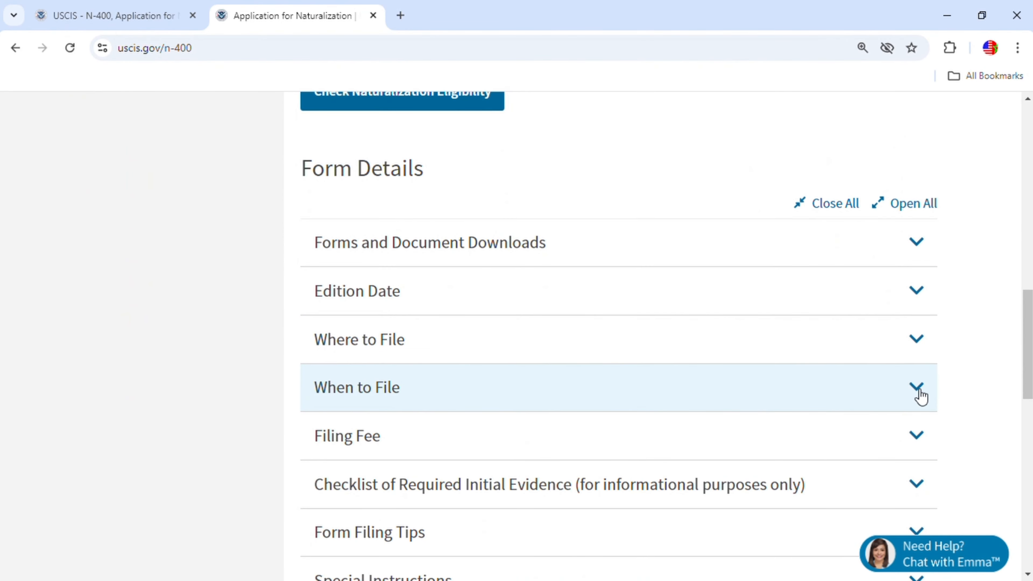
{"action": "left_click", "coordinate": [920, 448]}
{"action": "scroll", "coordinate": [582, 463], "scroll_direction": "down", "scroll_amount": 3}
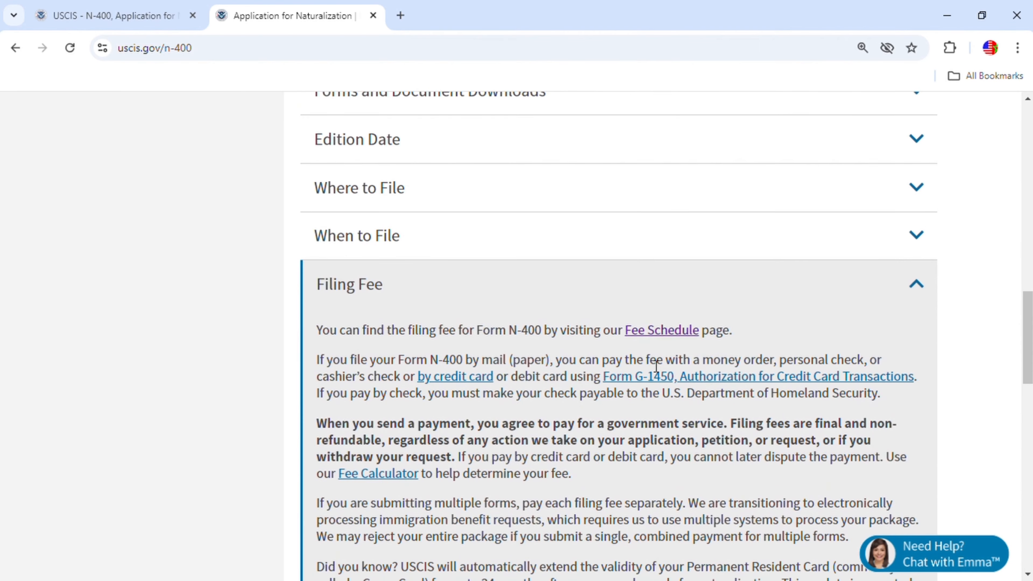
{"action": "left_click", "coordinate": [668, 331]}
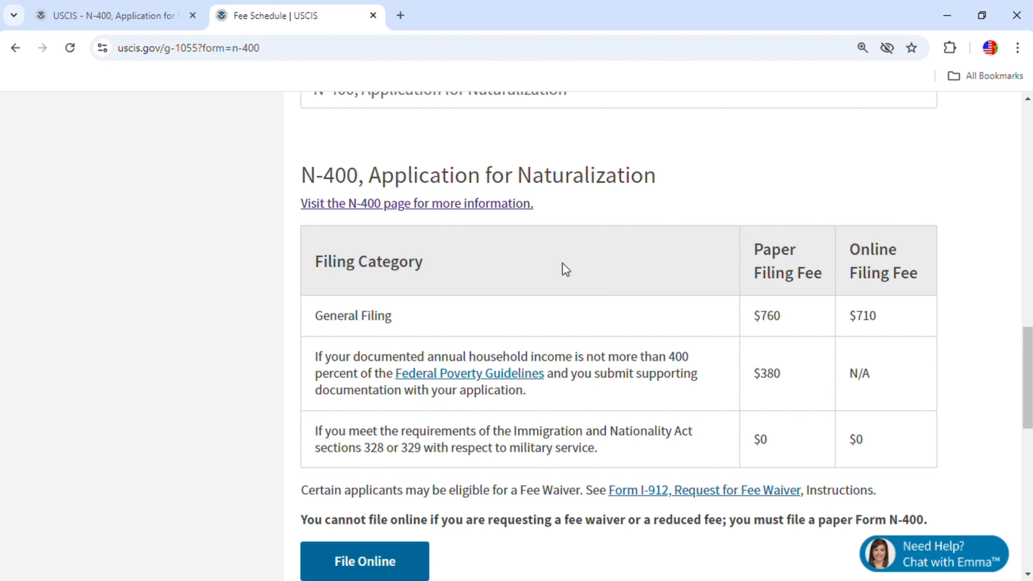
Review the N-400 fees ($710 online, $760 paper) and return to the N-400 page.
{"action": "left_click", "coordinate": [355, 148]}
{"action": "scroll", "coordinate": [693, 324], "scroll_direction": "up", "scroll_amount": 3}
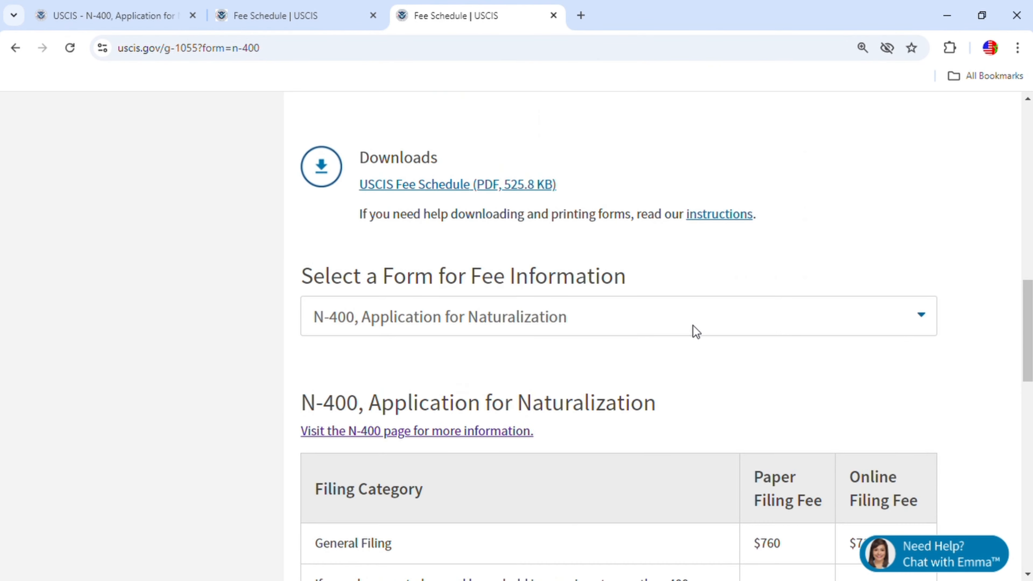
{"action": "scroll", "coordinate": [693, 324], "scroll_direction": "down", "scroll_amount": 3}
{"action": "left_click", "coordinate": [15, 48]}
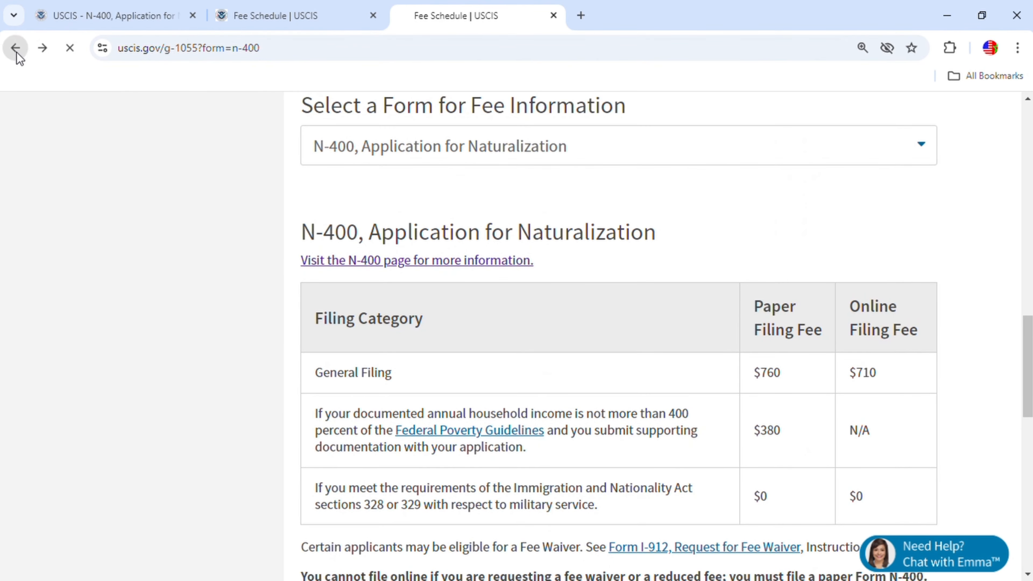
{"action": "left_click", "coordinate": [917, 332]}
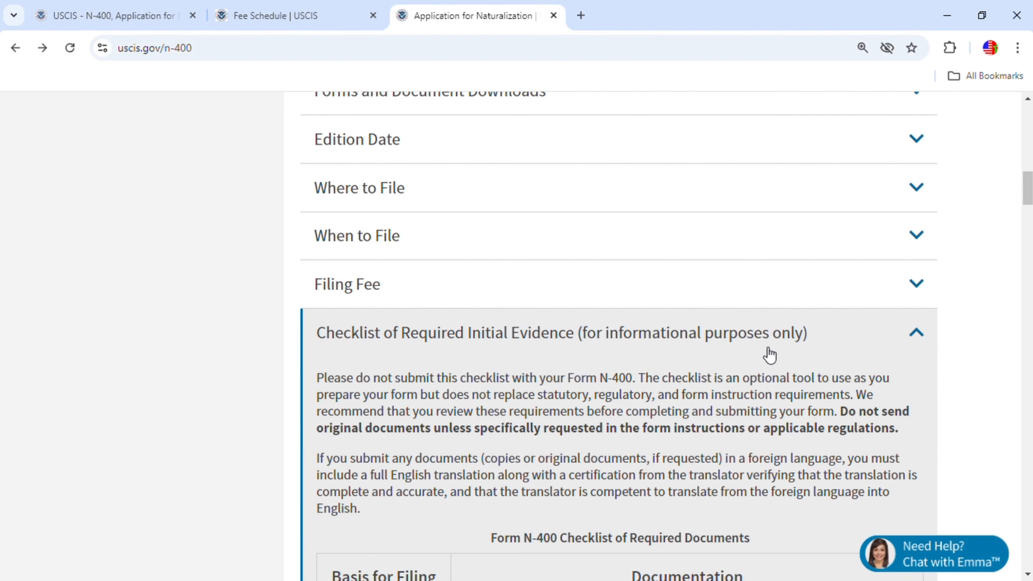
{"action": "scroll", "coordinate": [687, 346], "scroll_direction": "down", "scroll_amount": 2}
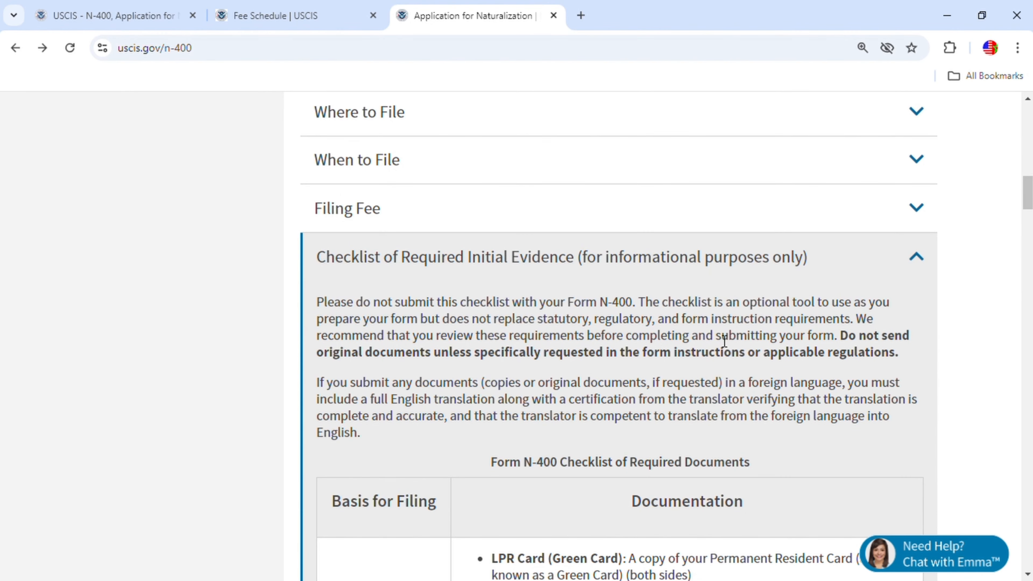
{"action": "scroll", "coordinate": [741, 366], "scroll_direction": "down", "scroll_amount": 6}
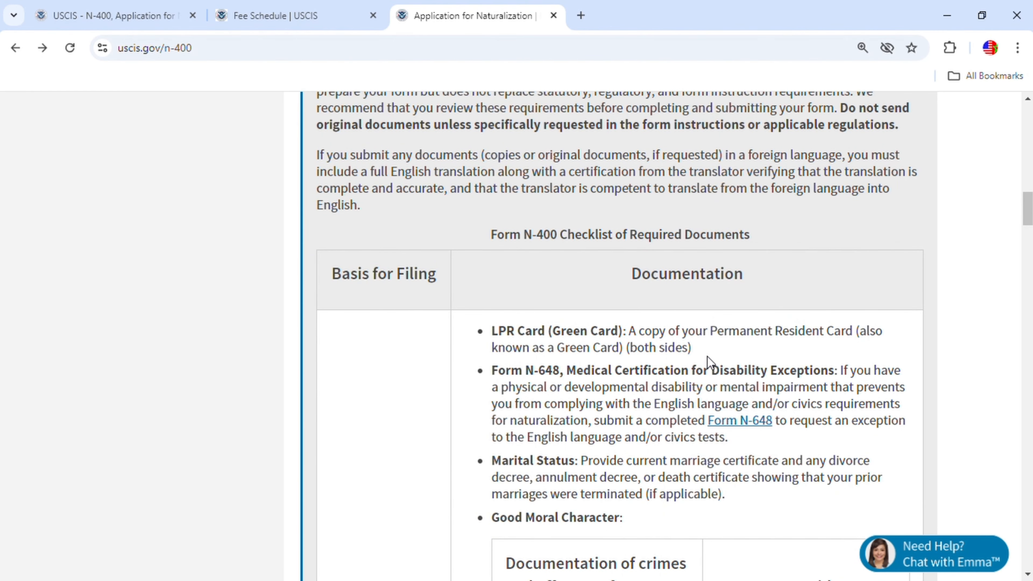
{"action": "scroll", "coordinate": [712, 360], "scroll_direction": "down", "scroll_amount": 4}
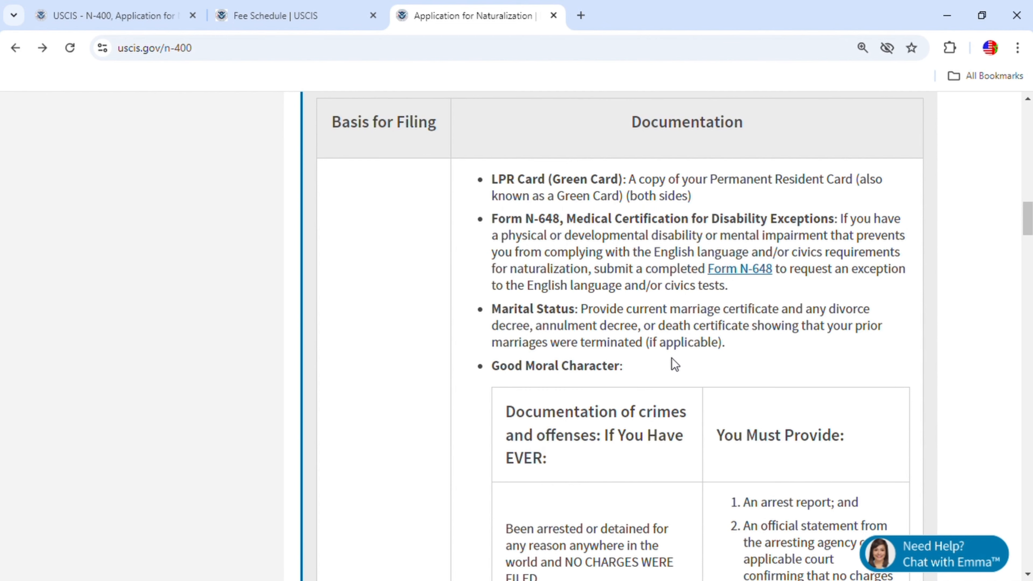
{"action": "scroll", "coordinate": [735, 360], "scroll_direction": "down", "scroll_amount": 5}
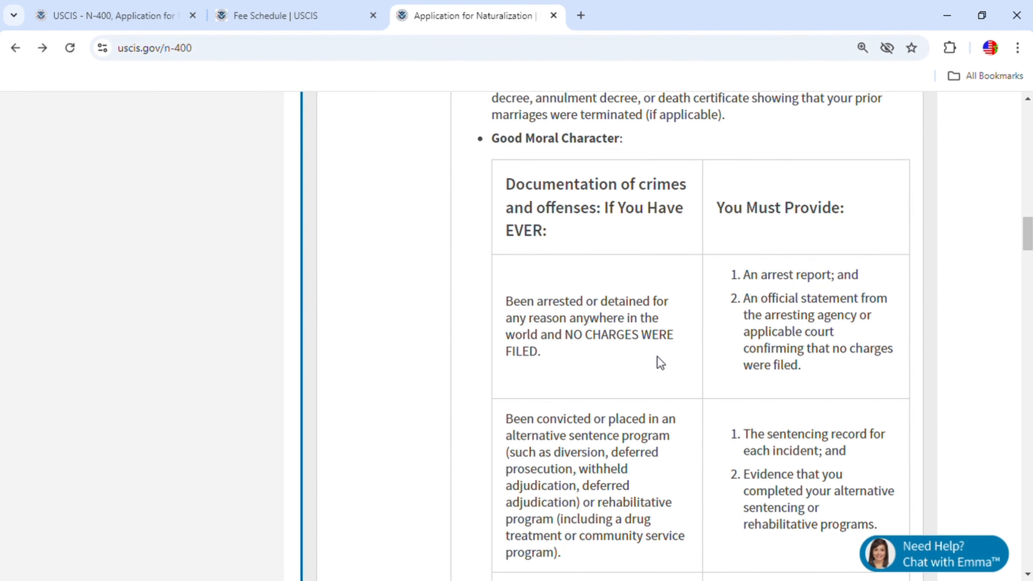
{"action": "scroll", "coordinate": [658, 358], "scroll_direction": "down", "scroll_amount": 12}
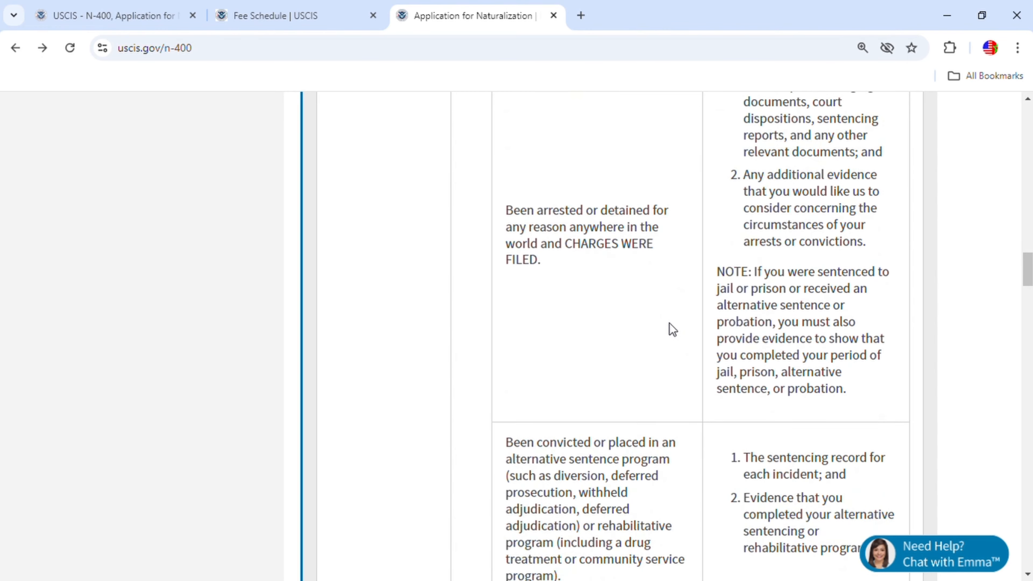
{"action": "scroll", "coordinate": [669, 324], "scroll_direction": "down", "scroll_amount": 6}
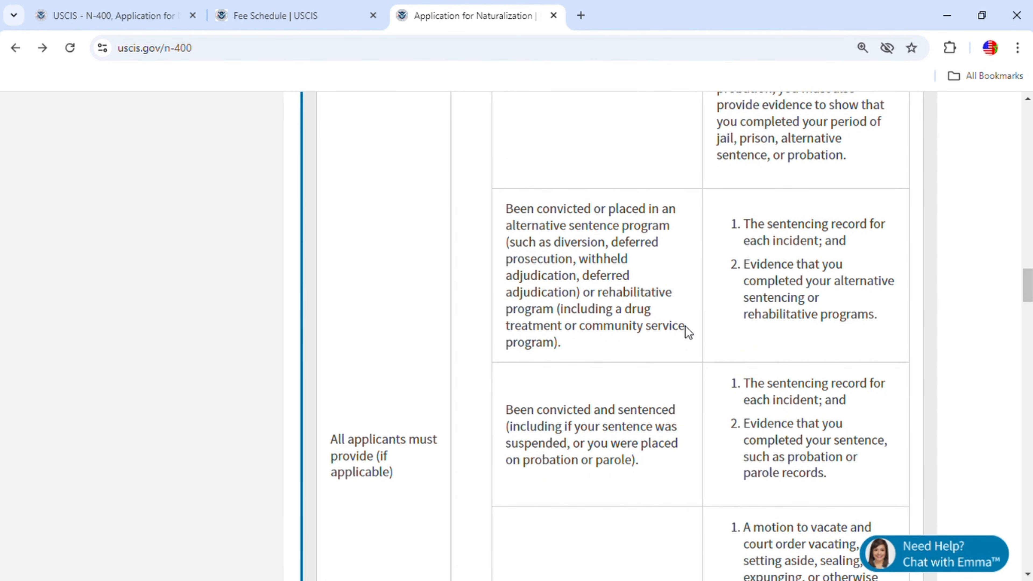
{"action": "scroll", "coordinate": [685, 329], "scroll_direction": "down", "scroll_amount": 8}
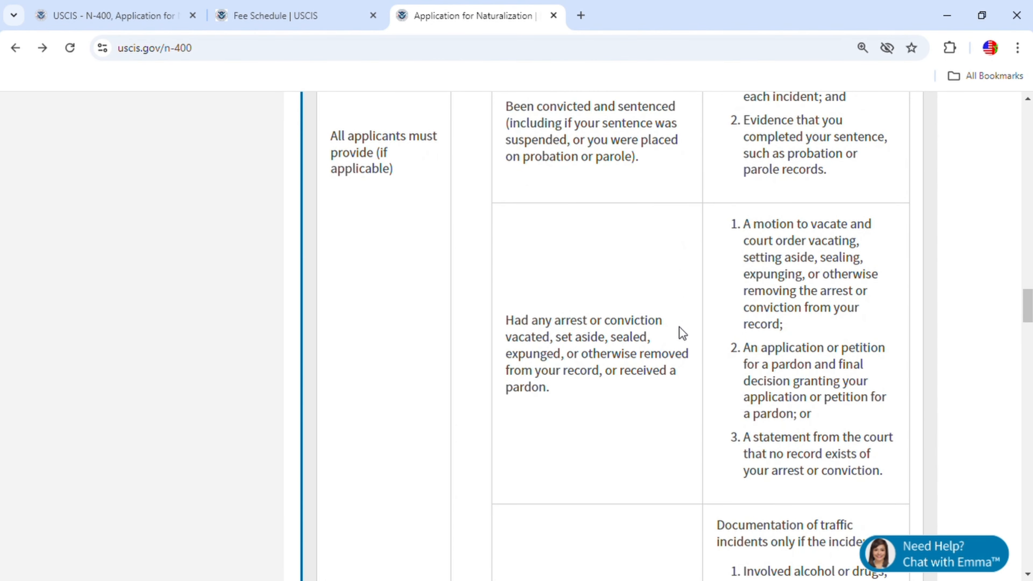
{"action": "scroll", "coordinate": [682, 332], "scroll_direction": "down", "scroll_amount": 6}
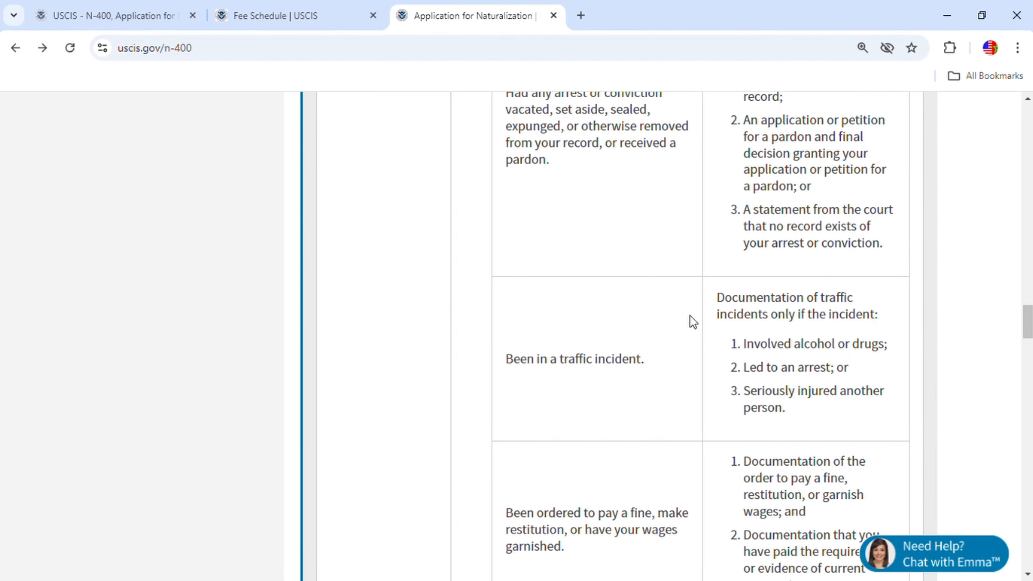
{"action": "scroll", "coordinate": [685, 313], "scroll_direction": "down", "scroll_amount": 10}
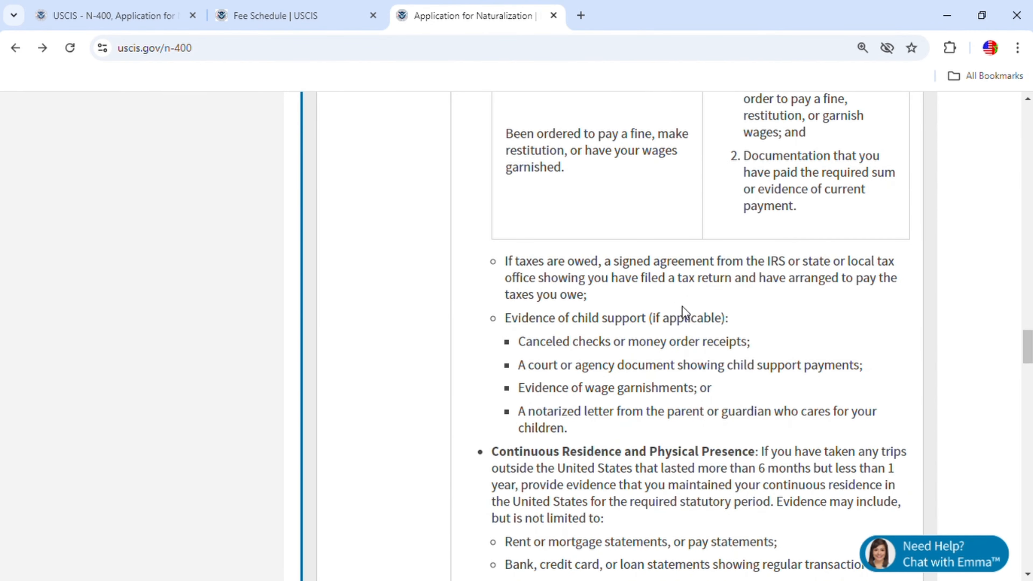
{"action": "scroll", "coordinate": [684, 312], "scroll_direction": "down", "scroll_amount": 18}
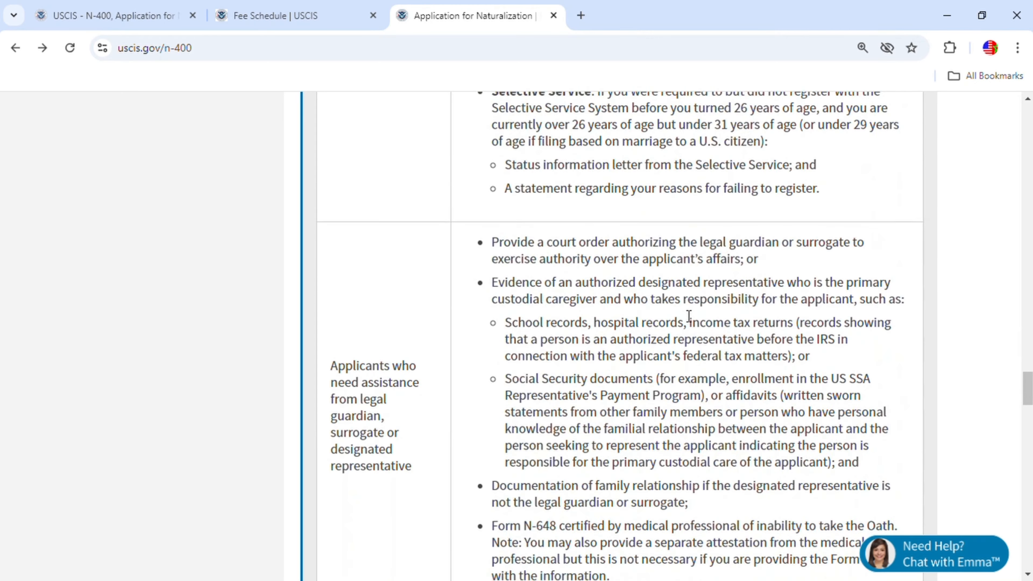
{"action": "scroll", "coordinate": [689, 317], "scroll_direction": "up", "scroll_amount": 20}
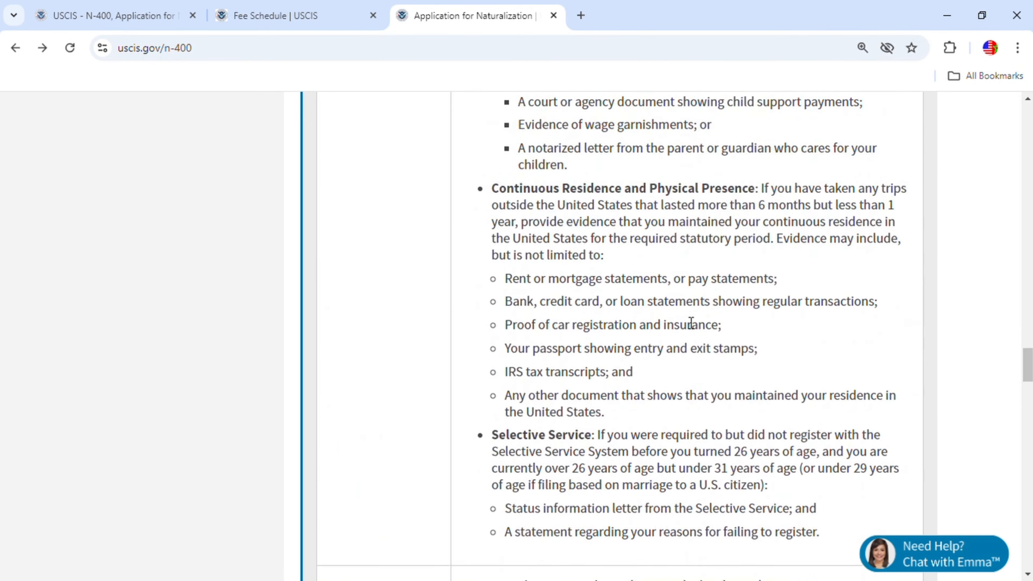
{"action": "scroll", "coordinate": [691, 322], "scroll_direction": "up", "scroll_amount": 8}
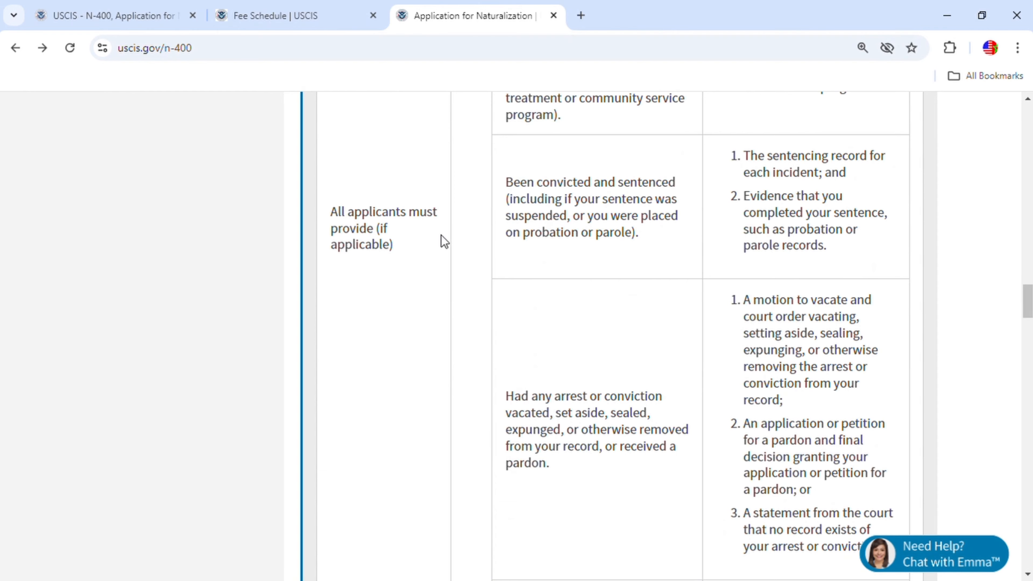
{"action": "scroll", "coordinate": [738, 328], "scroll_direction": "up", "scroll_amount": 10}
{"action": "scroll", "coordinate": [738, 325], "scroll_direction": "up", "scroll_amount": 15}
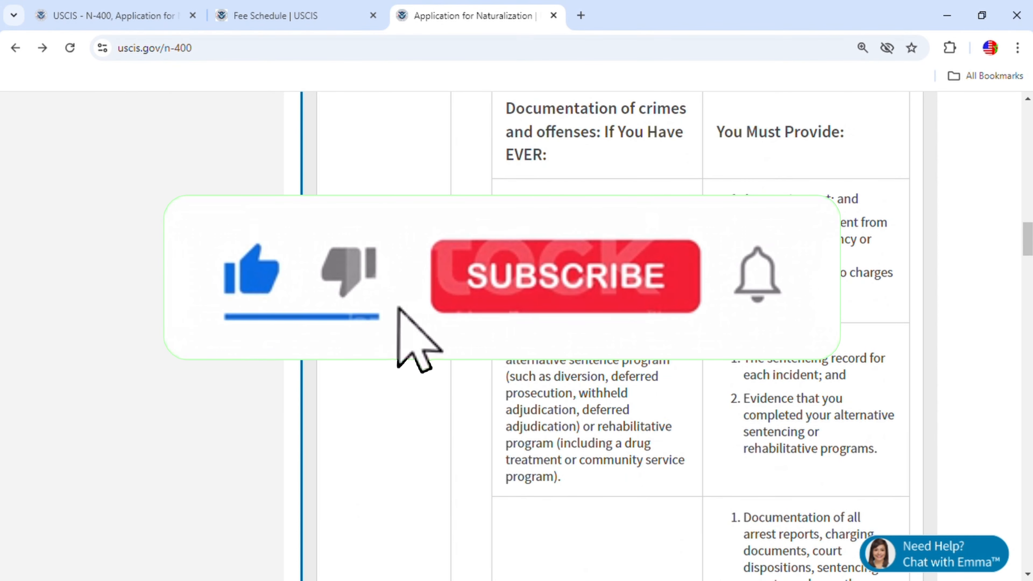
{"action": "scroll", "coordinate": [610, 334], "scroll_direction": "up", "scroll_amount": 6}
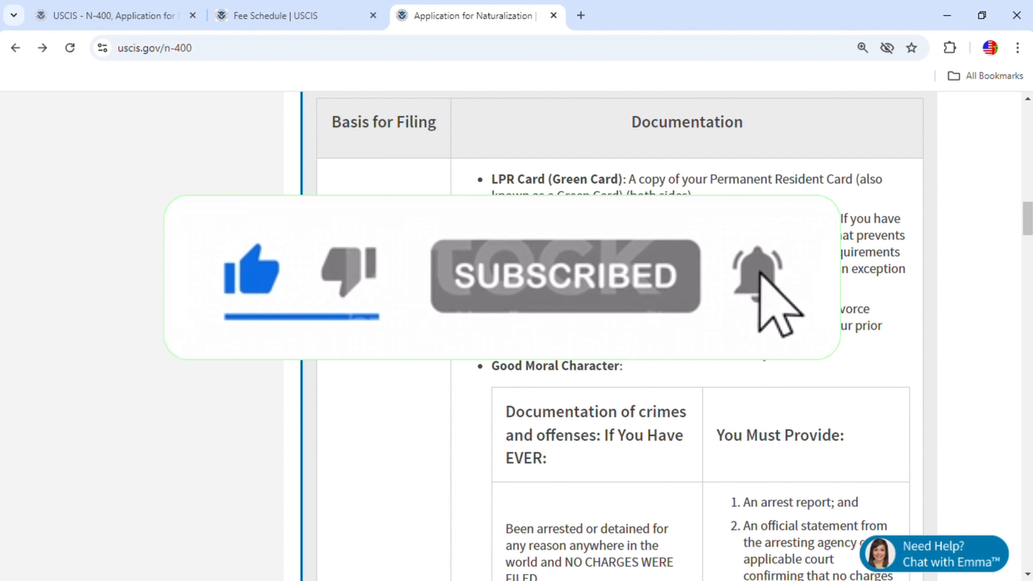